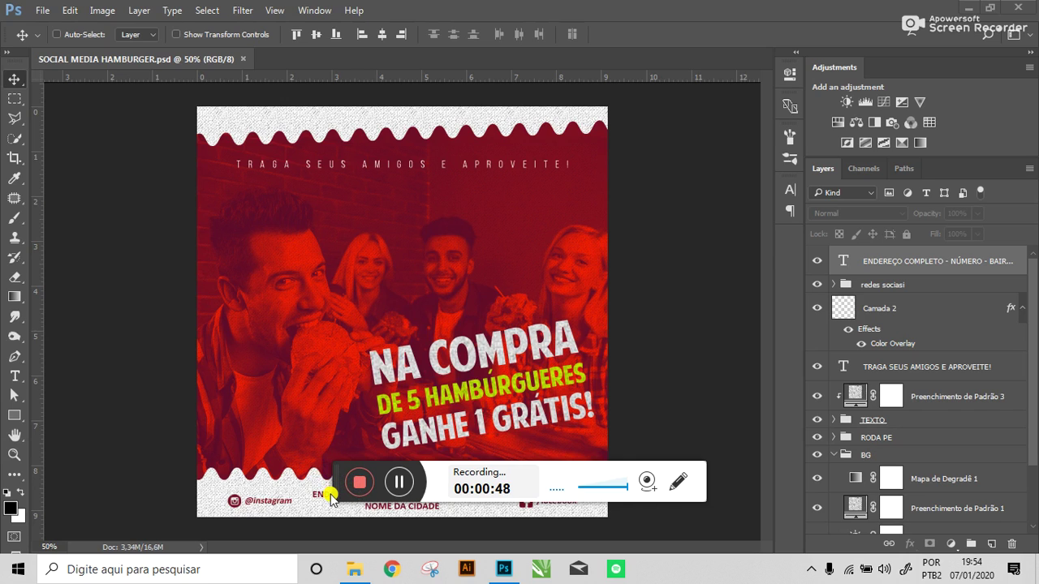
- Drag on the hamburger design and view the Canvas Size dialog, closing it unchanged
mouse_move(335, 477)
left_mouse_down()
mouse_move(58, 566)
mouse_move(39, 516)
mouse_move(46, 560)
left_mouse_up()
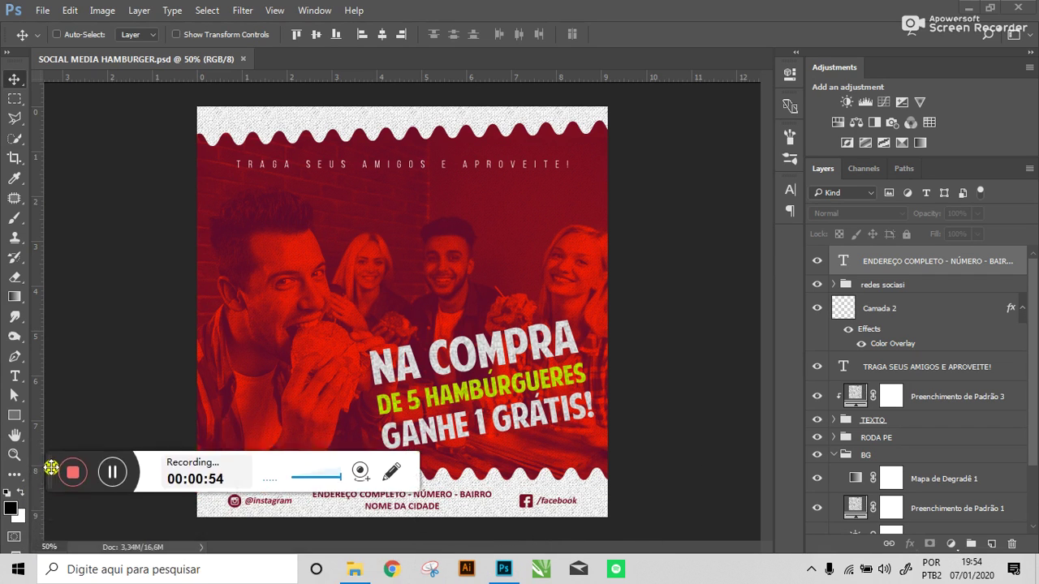
mouse_move(46, 560)
left_mouse_down()
mouse_move(46, 459)
mouse_move(45, 560)
left_mouse_up()
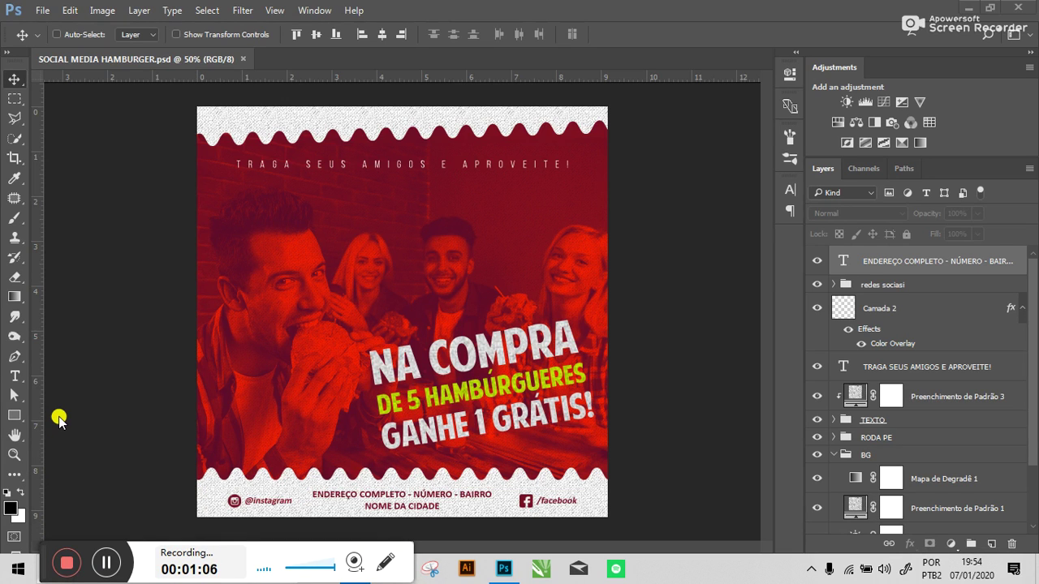
left_click(103, 9)
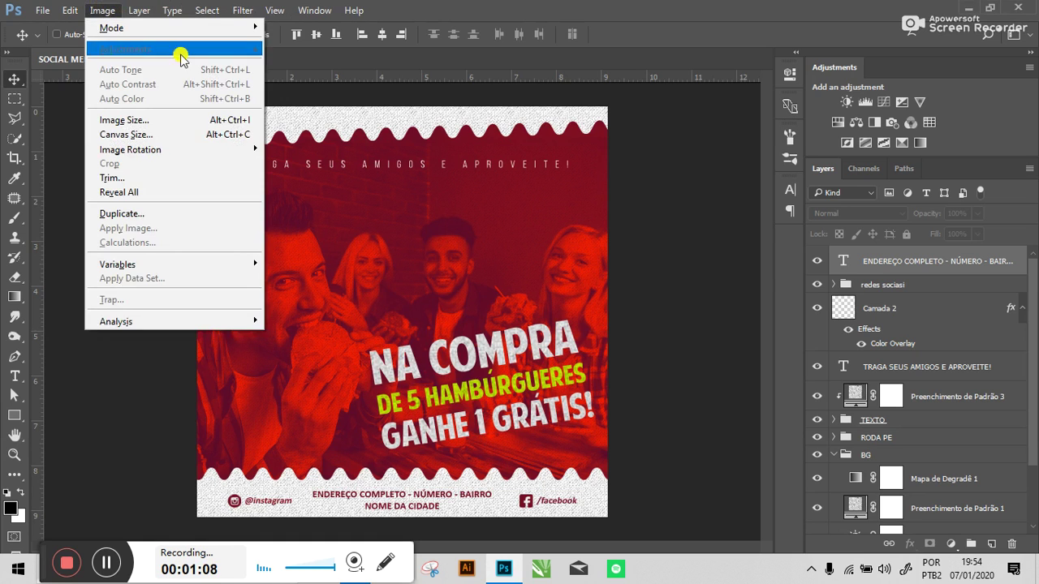
left_click(77, 8)
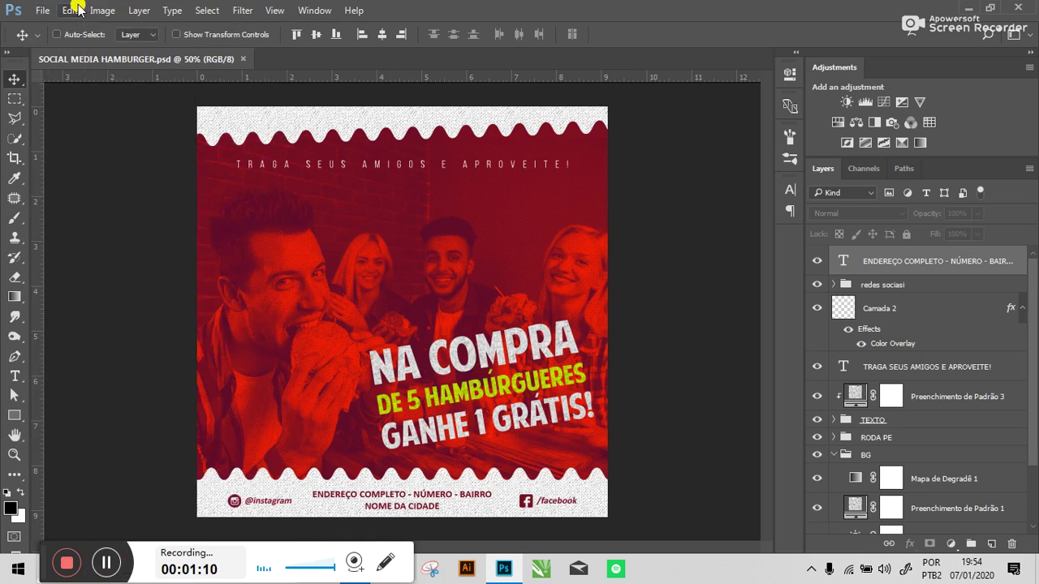
left_click(104, 10)
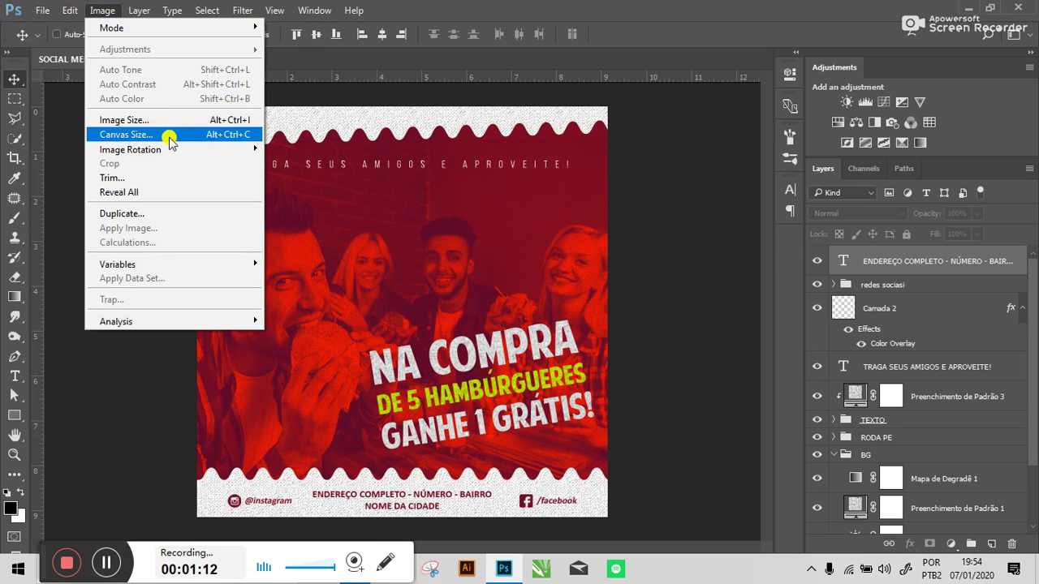
left_click(169, 136)
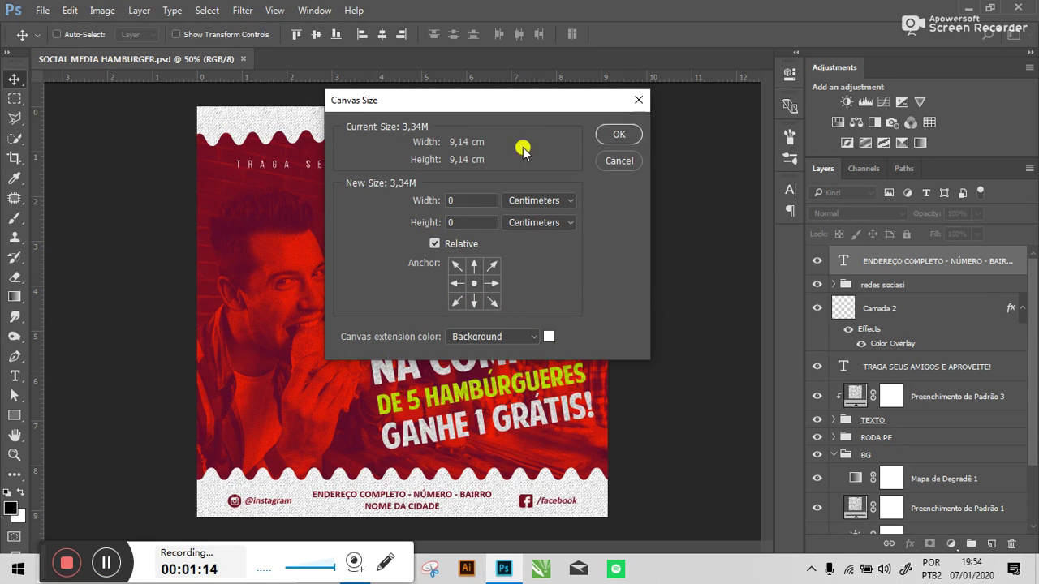
left_click(618, 160)
left_click(104, 10)
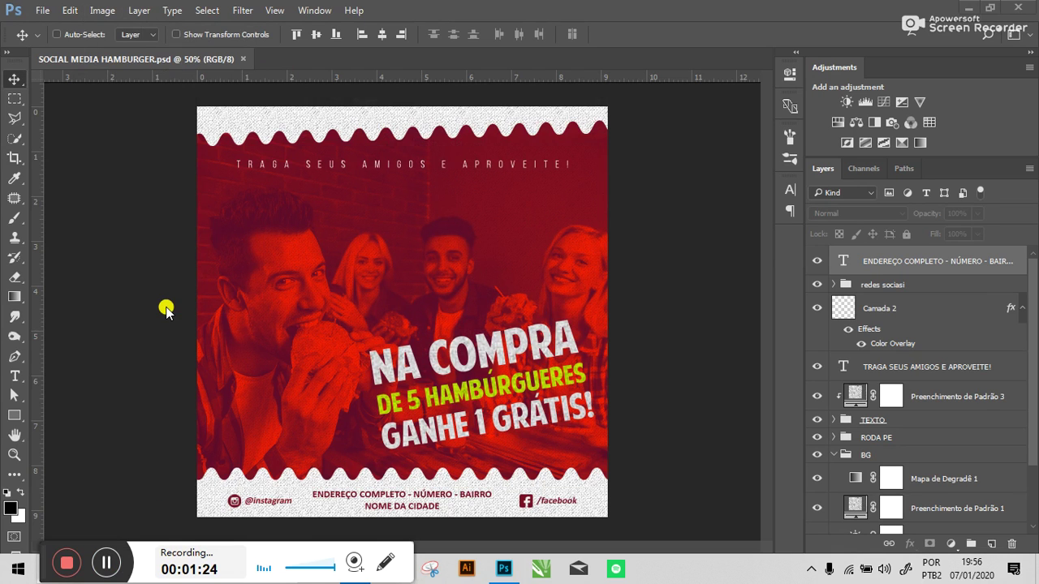
left_click(40, 10)
mouse_move(70, 10)
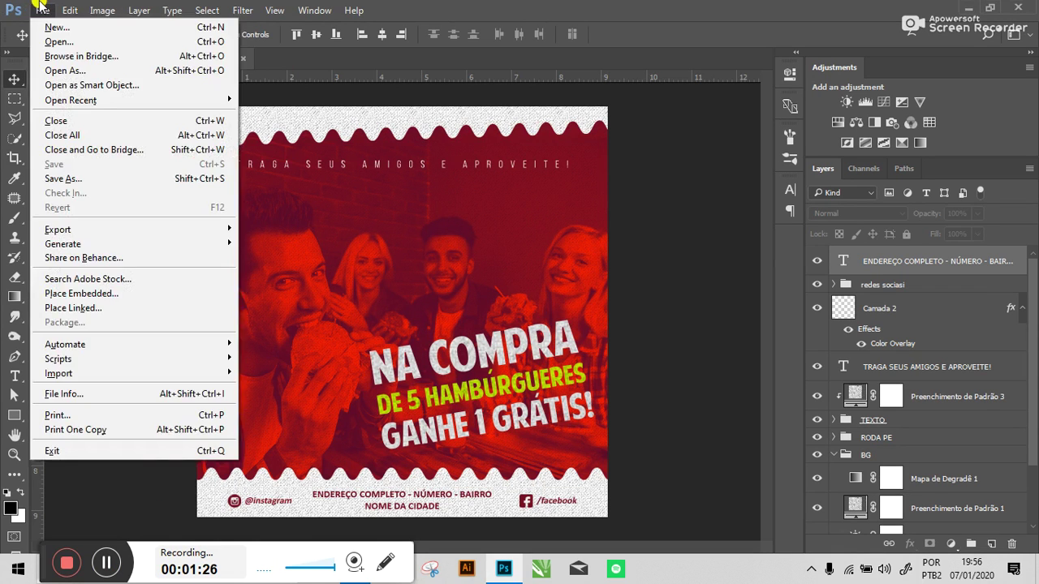
left_click(645, 188)
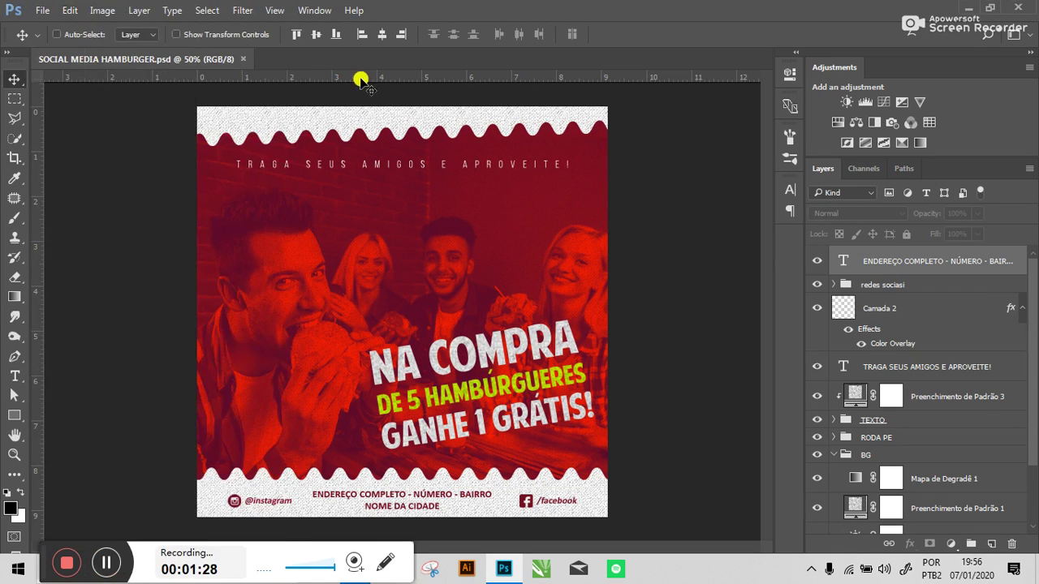
- Check the hamburger design's canvas size and image size dimensions without changing them
left_click(108, 8)
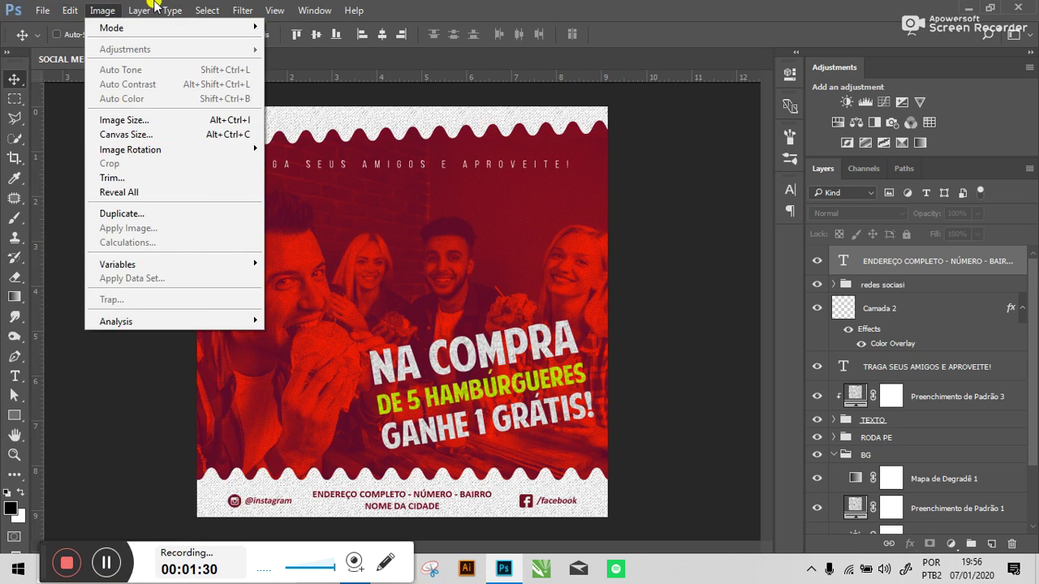
key("Right")
key("Right")
key("Right")
left_click(69, 10)
left_click(102, 10)
left_click(140, 135)
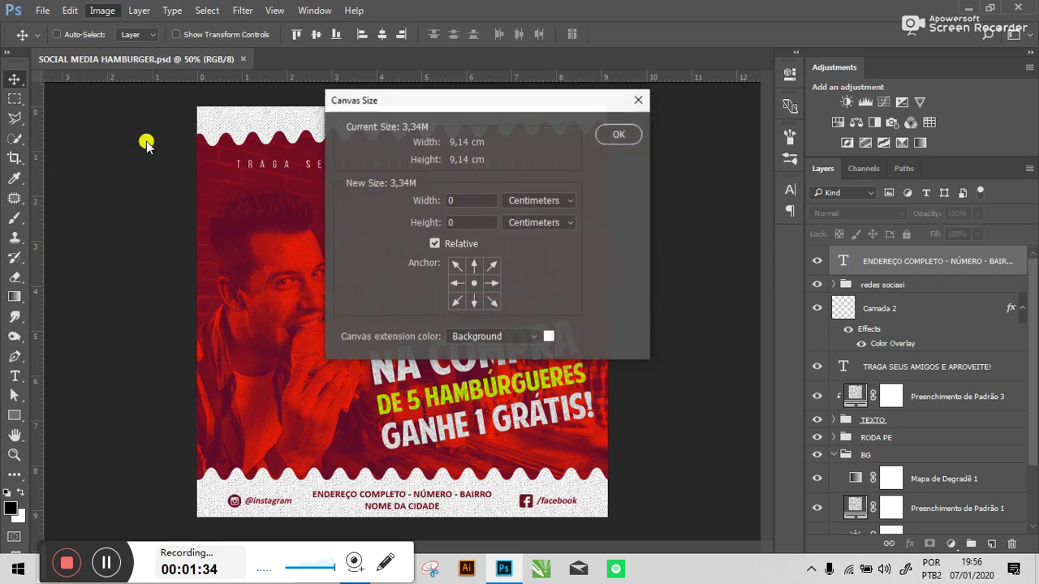
left_click(617, 161)
left_click(103, 10)
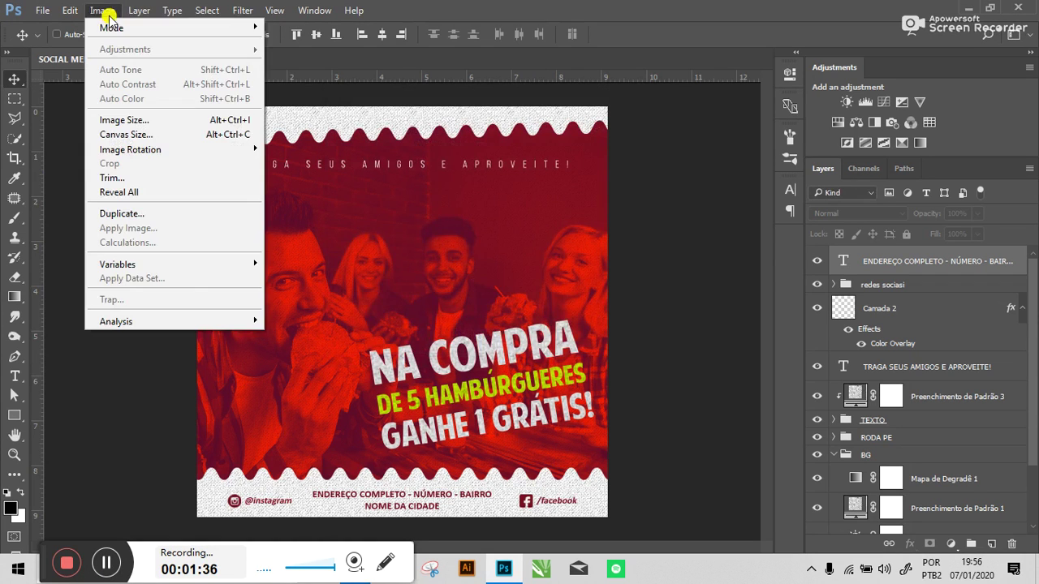
left_click(130, 121)
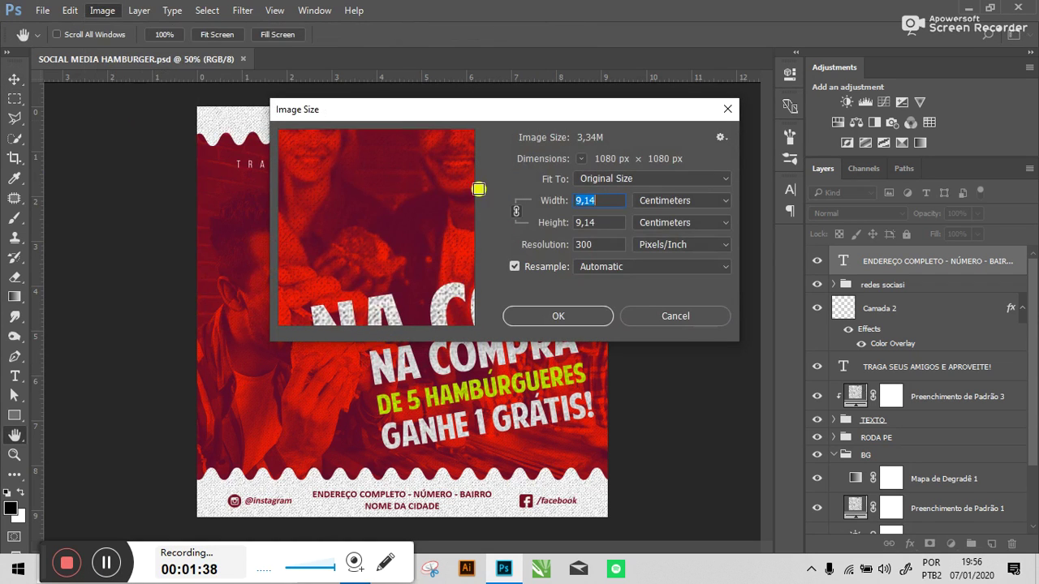
left_click(671, 316)
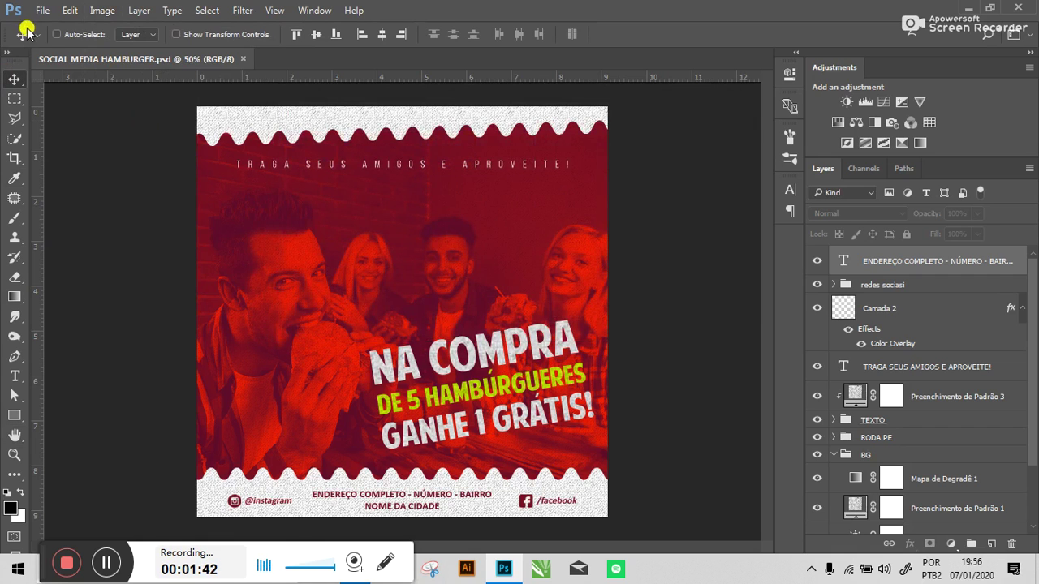
- Create a blank 1080 × 1080 px document, then switch back to the hamburger design
left_click(43, 11)
left_click(57, 27)
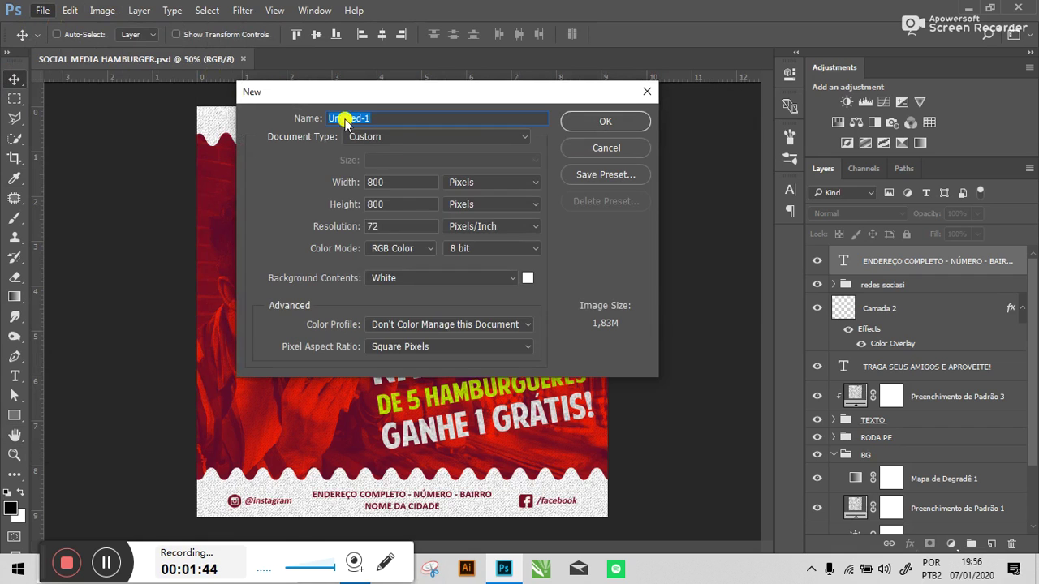
double_click(402, 179)
type("1000")
key("BackSpace")
key("BackSpace")
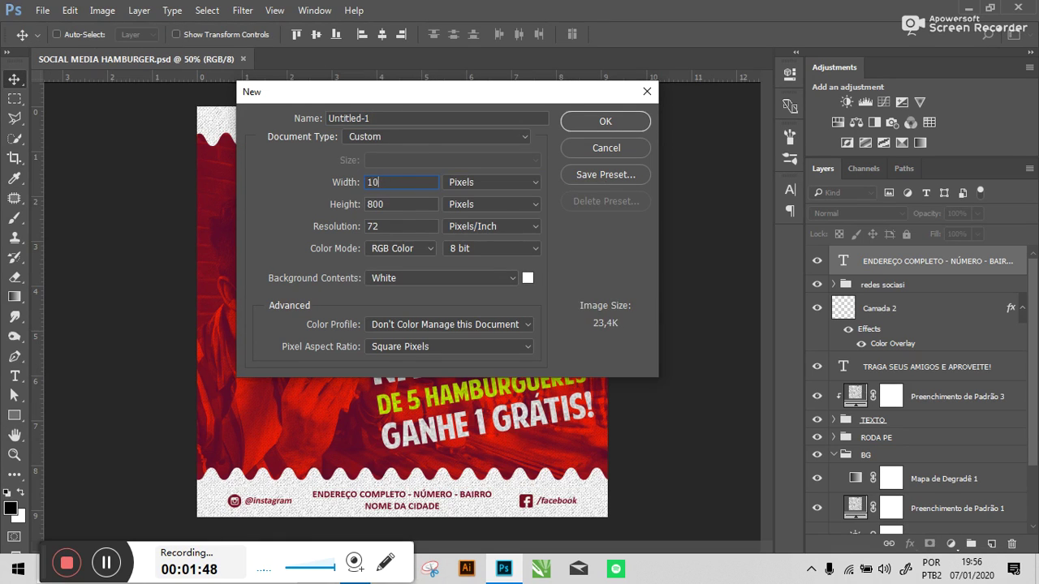
type("80")
double_click(402, 204)
type("1080")
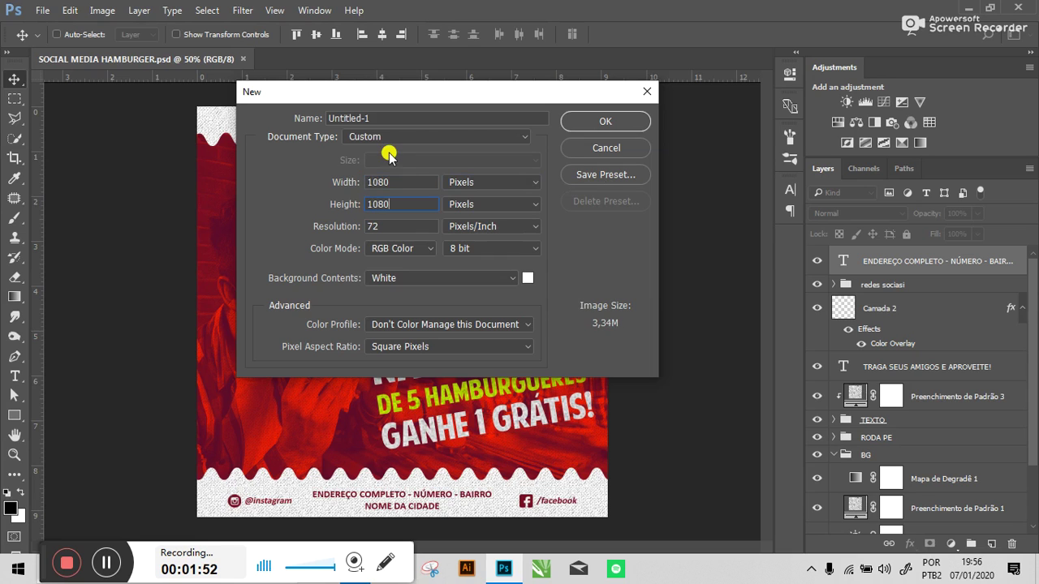
left_click(594, 128)
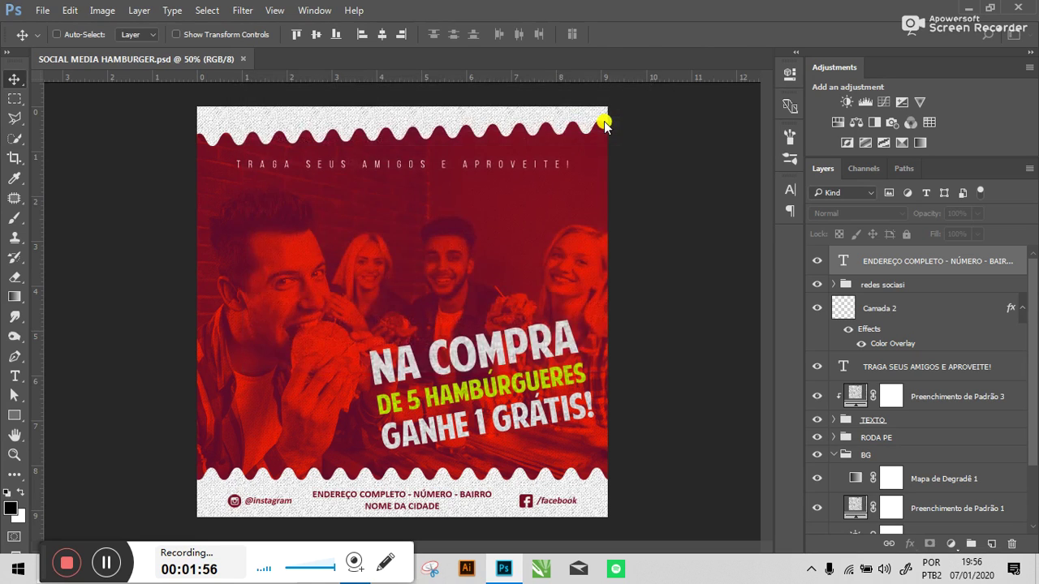
left_click(151, 64)
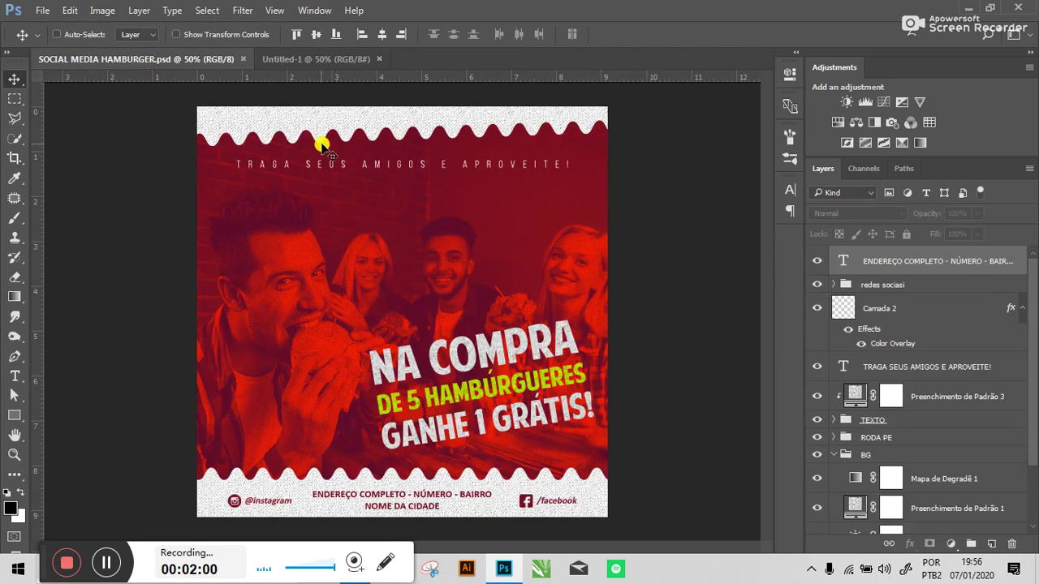
left_click(357, 199)
scroll(861, 320, "down", 2)
scroll(860, 321, "up", 1)
scroll(854, 325, "up", 1)
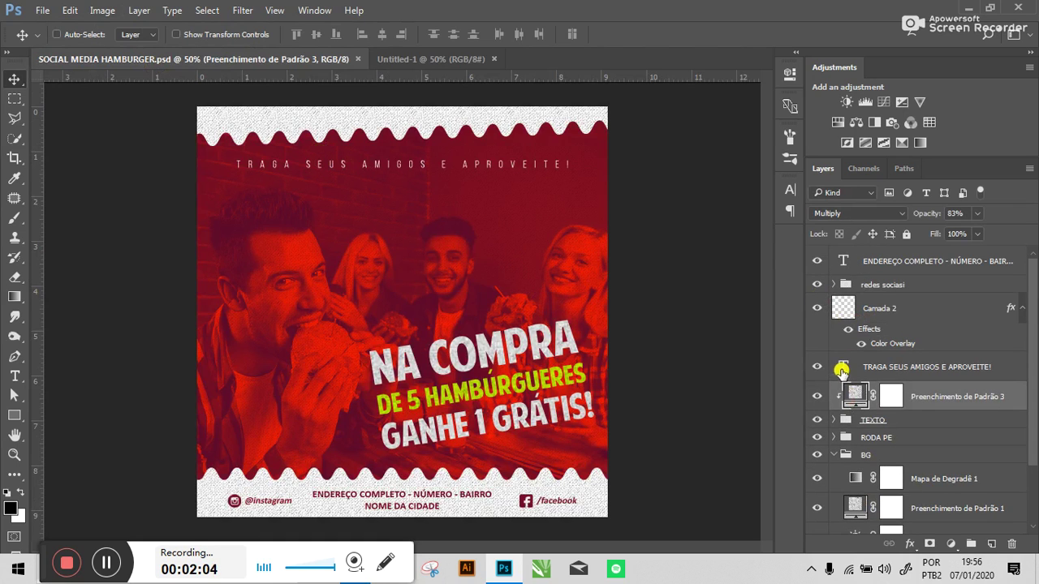
scroll(934, 410, "down", 2)
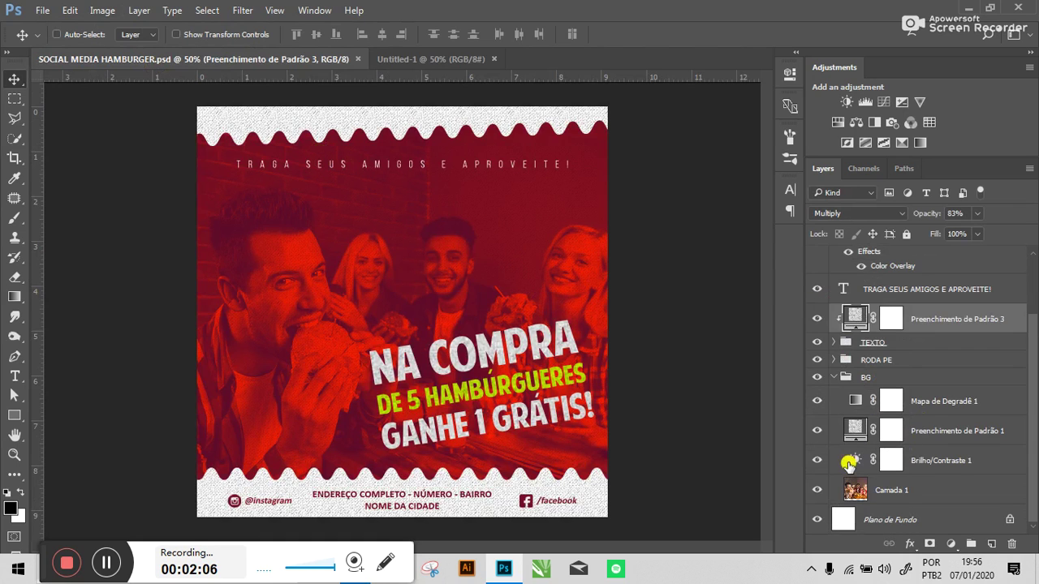
left_click(833, 377)
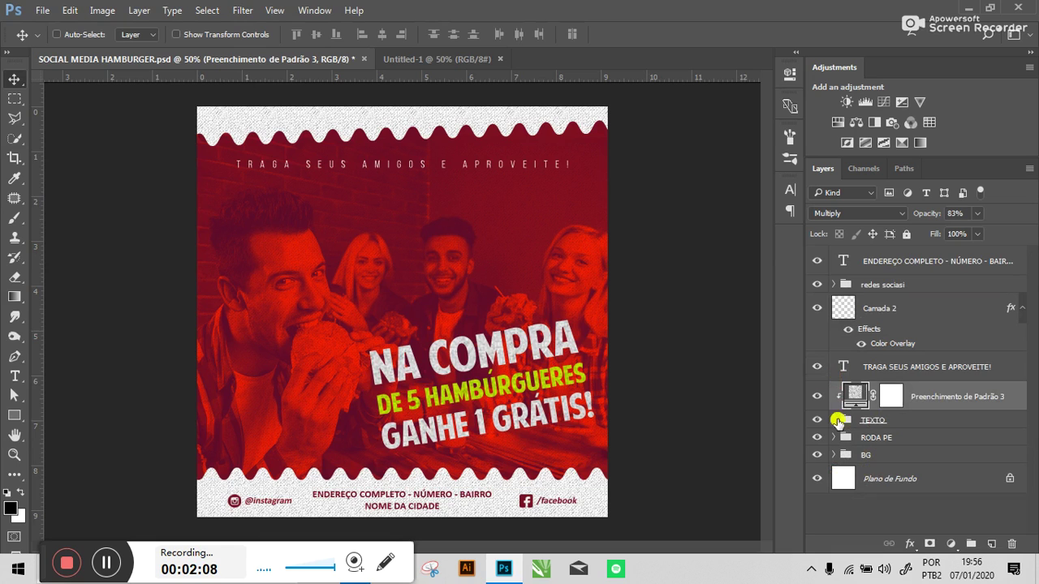
left_click(940, 263)
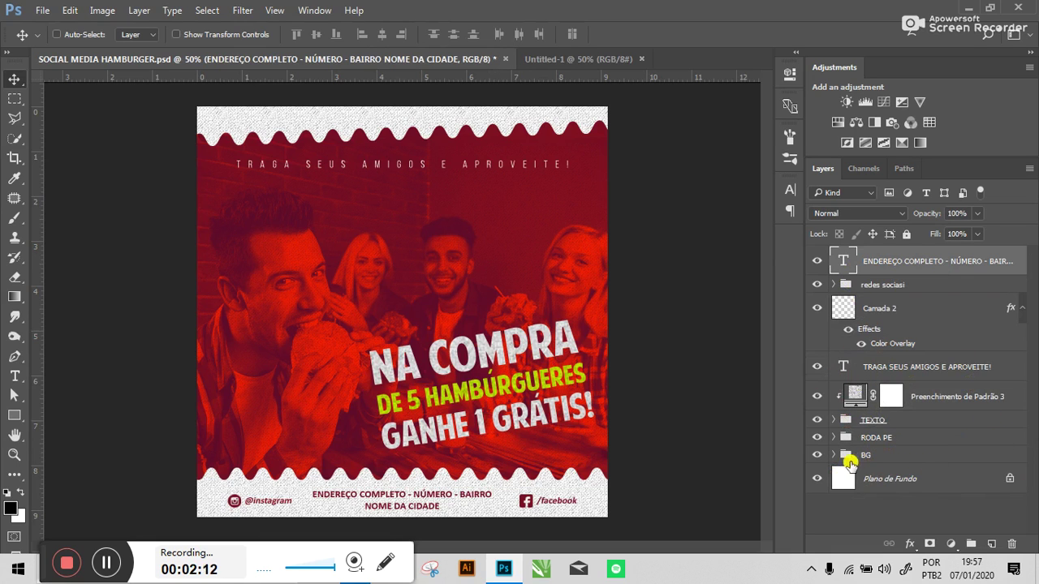
left_click(833, 456)
scroll(893, 476, "down", 1)
scroll(877, 487, "down", 1)
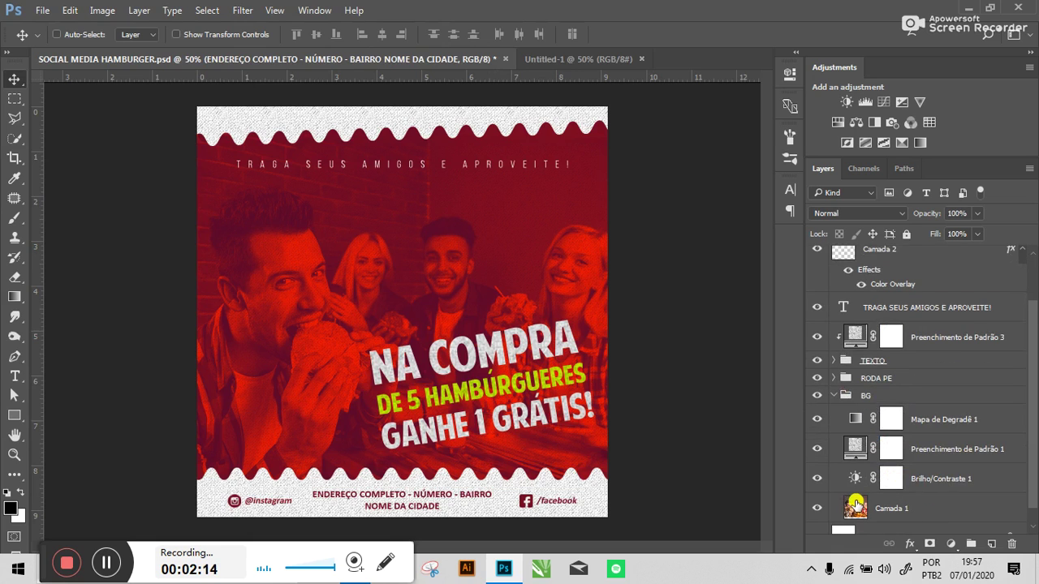
left_click(858, 503)
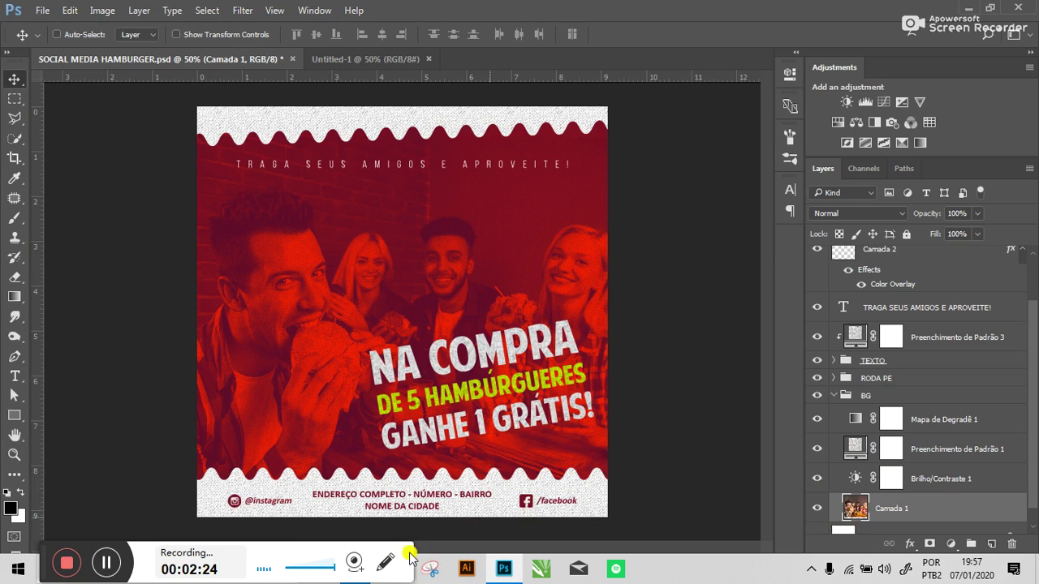
left_click_drag(43, 550, 0, 550)
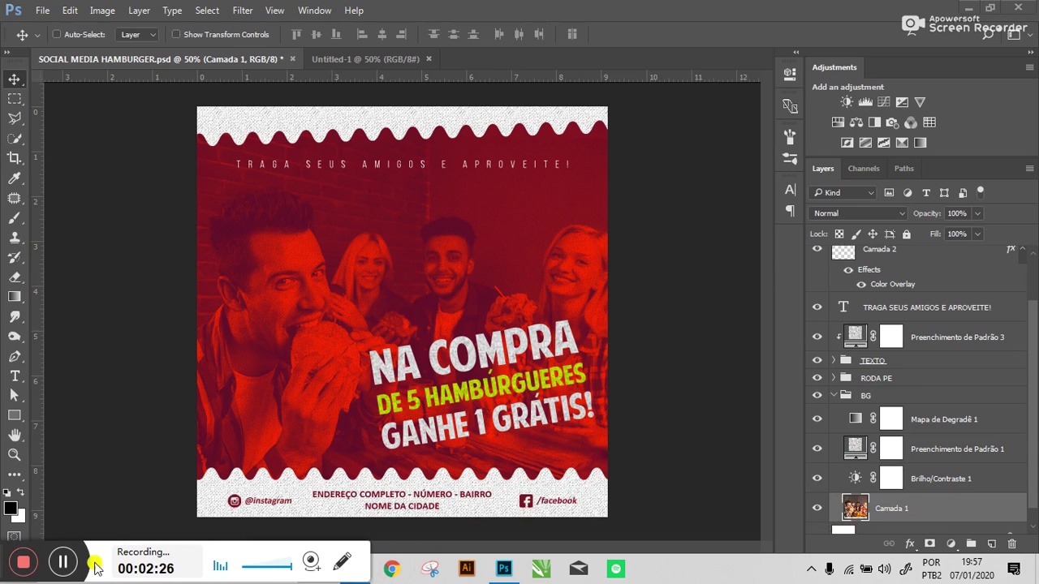
left_click(392, 570)
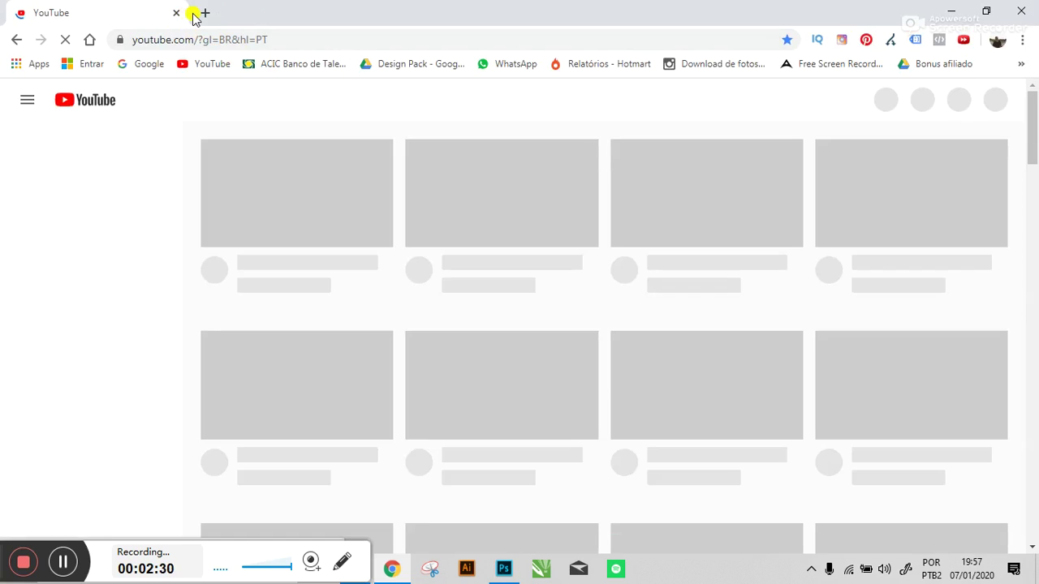
- Reach the Pixabay website through a Google search for 'pixabay'
left_click(204, 12)
left_click(173, 13)
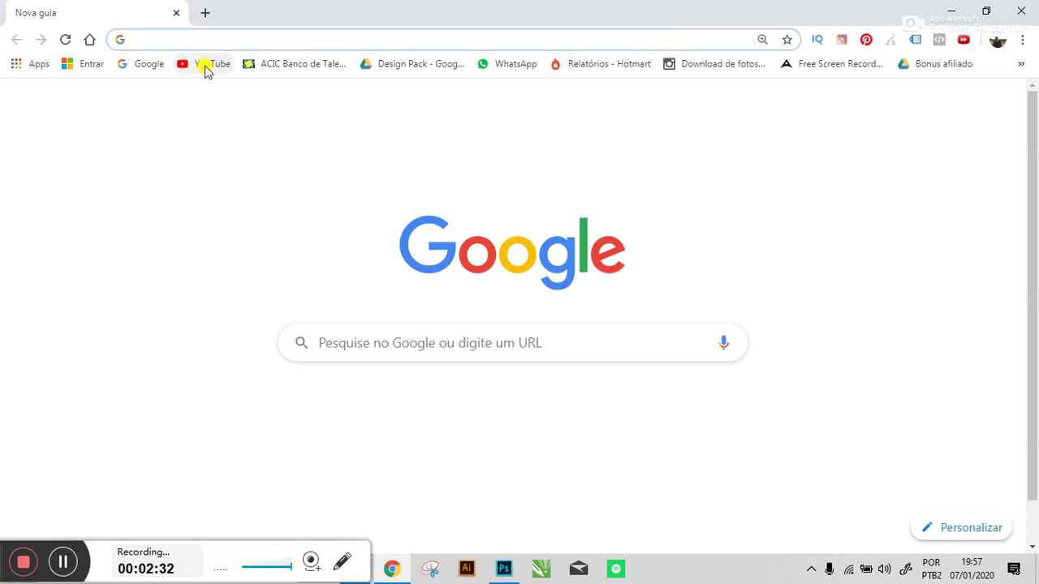
left_click(412, 349)
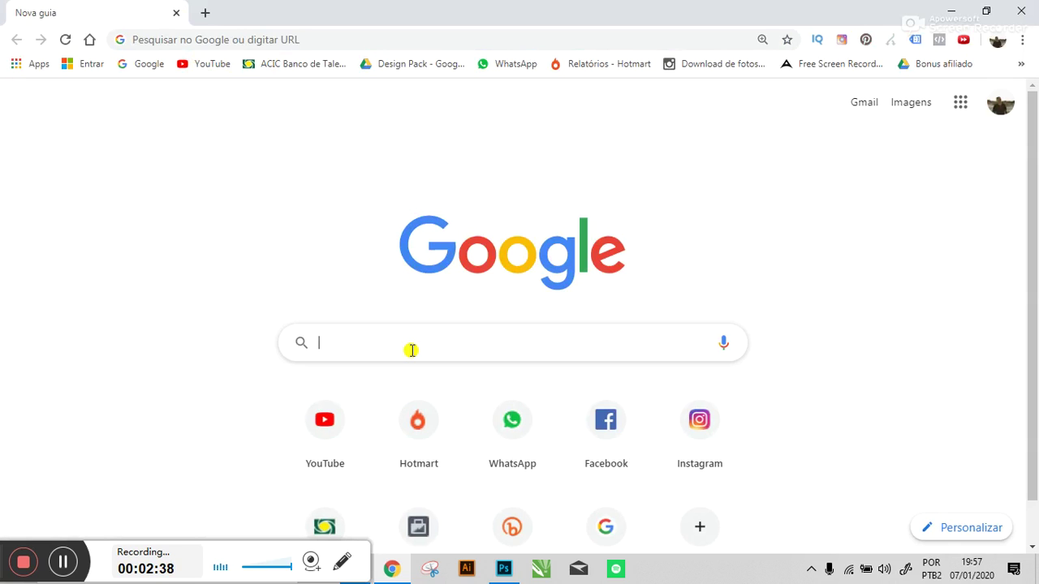
type("pixabay")
key("Return")
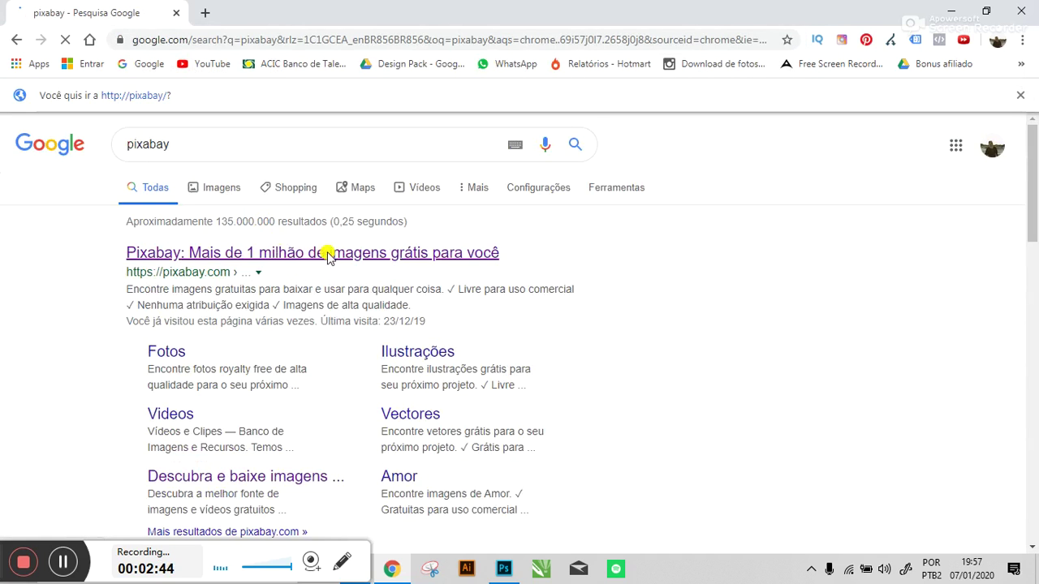
left_click(324, 252)
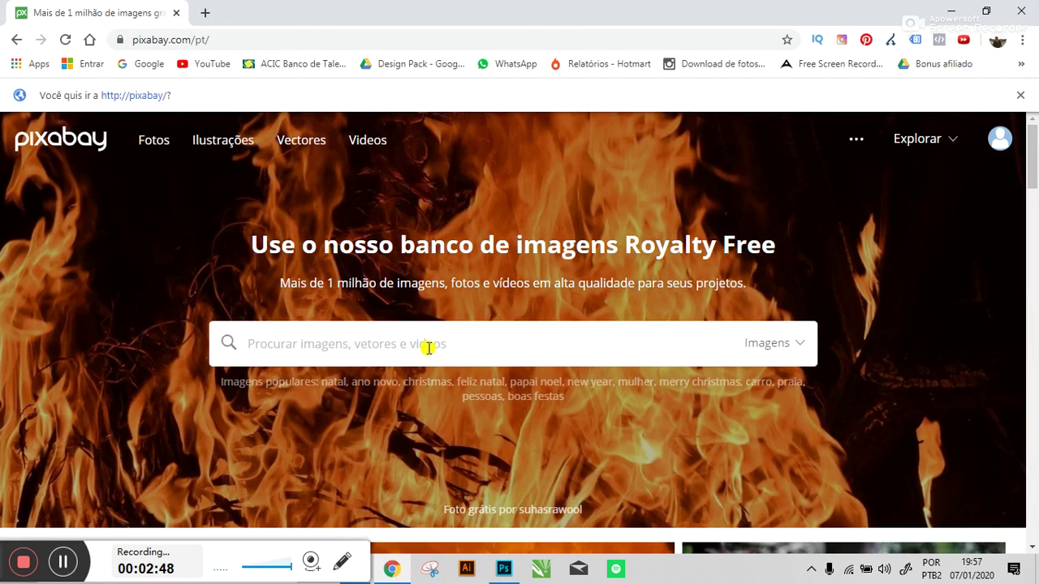
- Search Pixabay for 'amigos+hamburger' and scroll through the results
type("amigos+hamb")
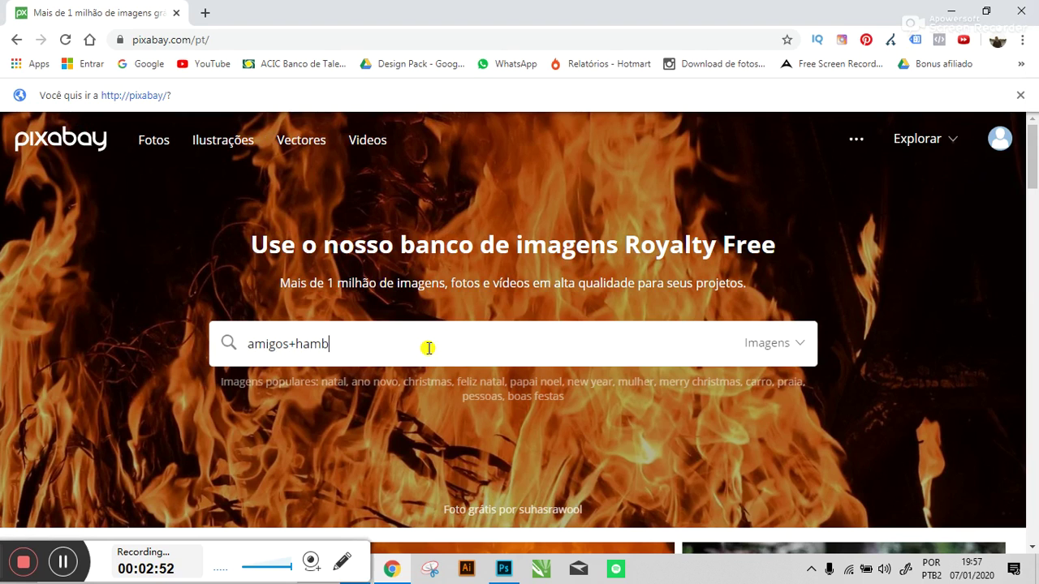
type("rger")
key("Return")
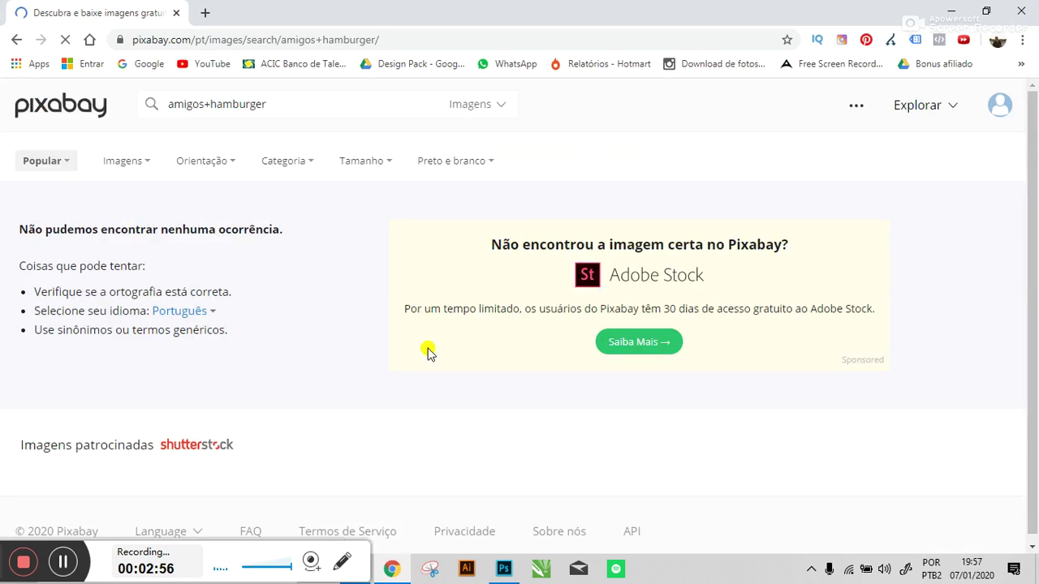
scroll(428, 352, "down", 2)
scroll(427, 352, "down", 1)
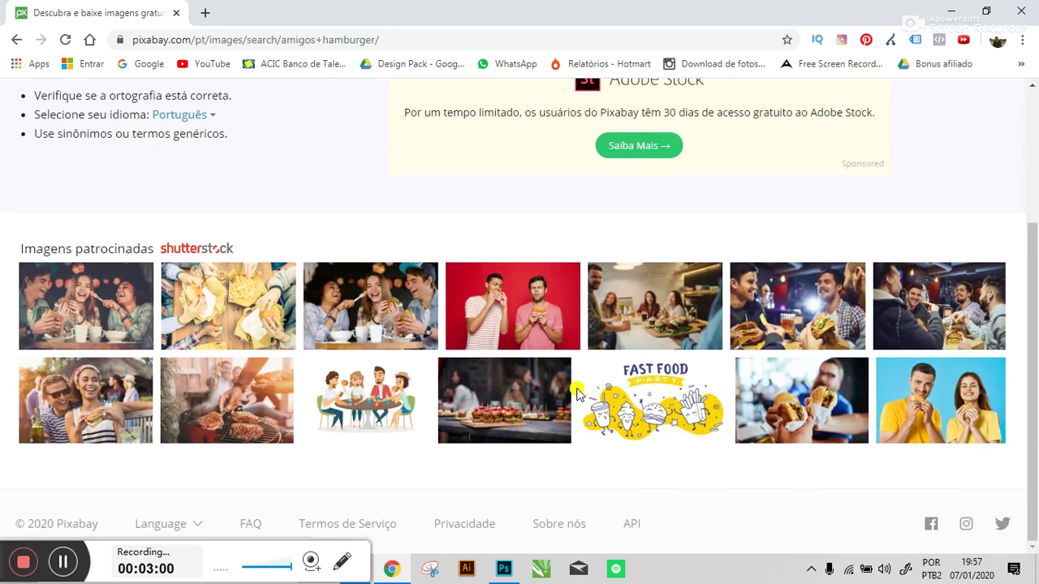
scroll(576, 394, "up", 3)
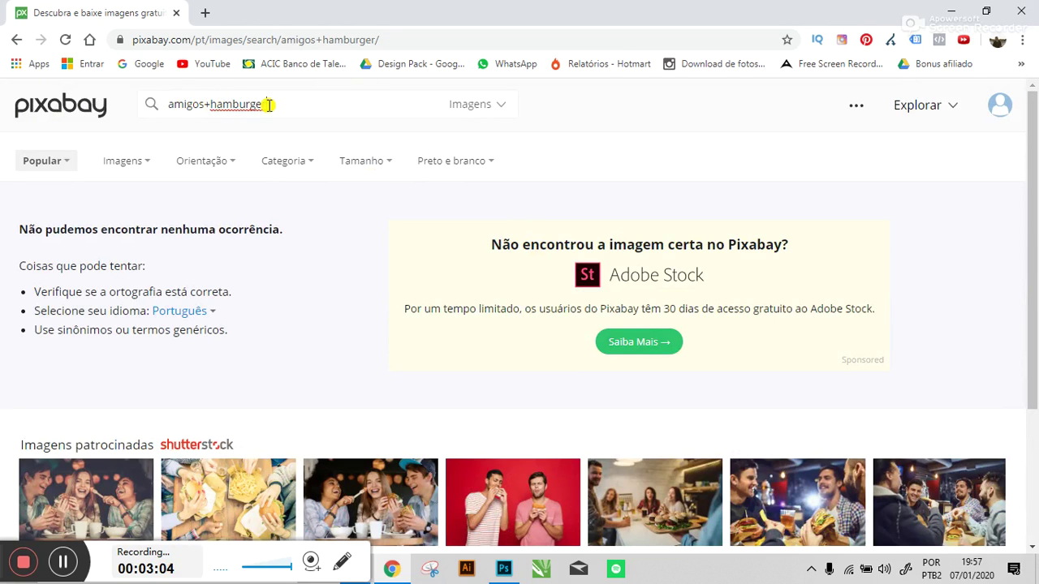
left_click(205, 12)
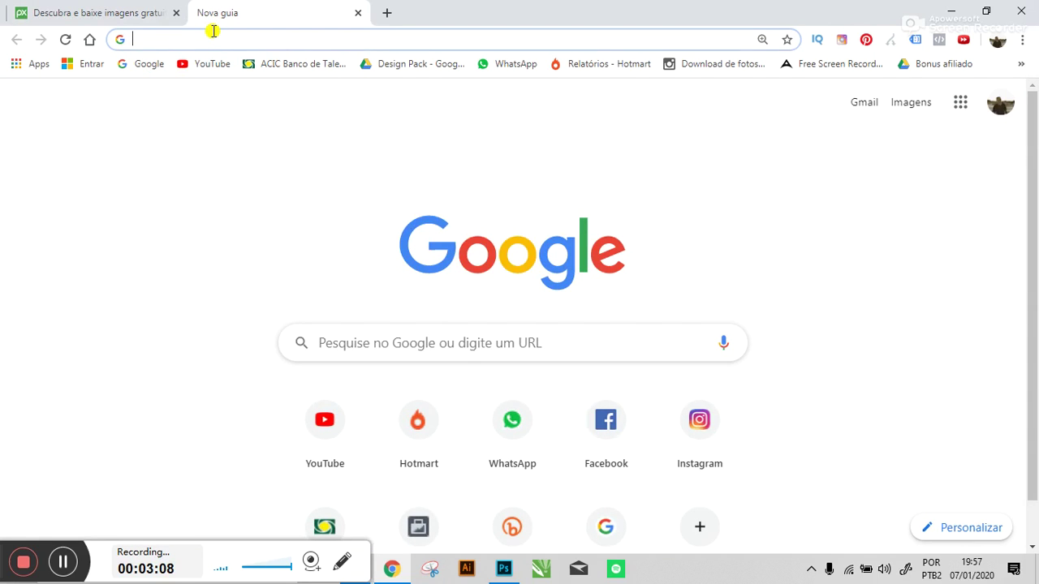
- Go to Unsplash and search for 'amigos+burger'
type("un")
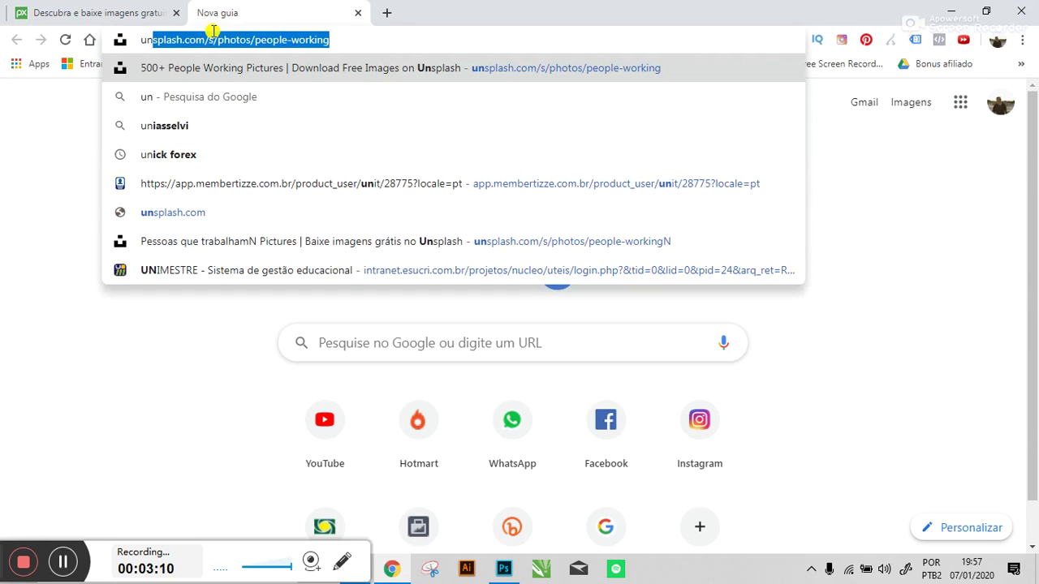
left_click(236, 66)
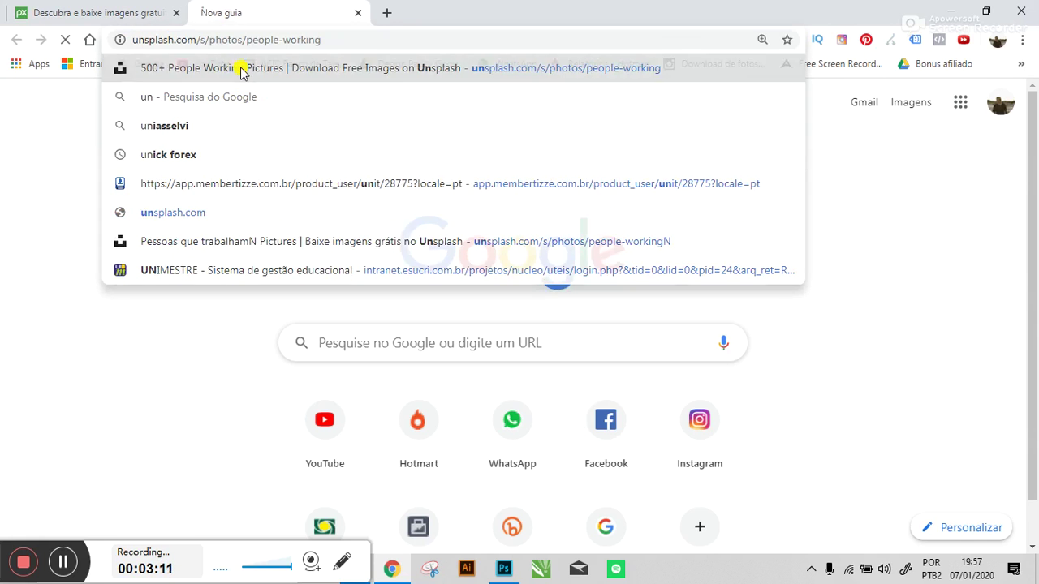
left_click(174, 13)
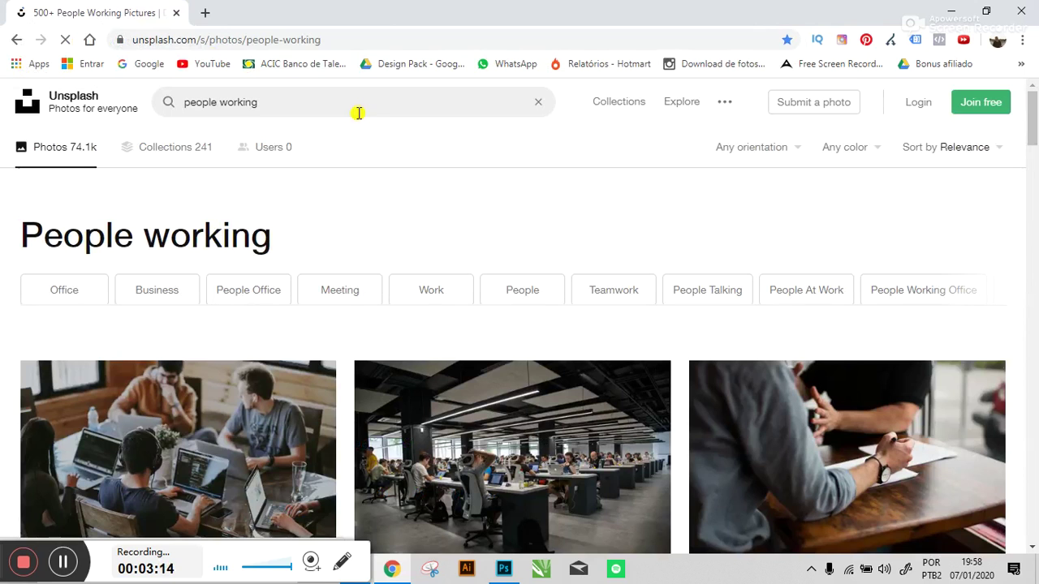
left_click(286, 103)
double_click(286, 103)
key("ctrl+a")
type("ami")
key("Return")
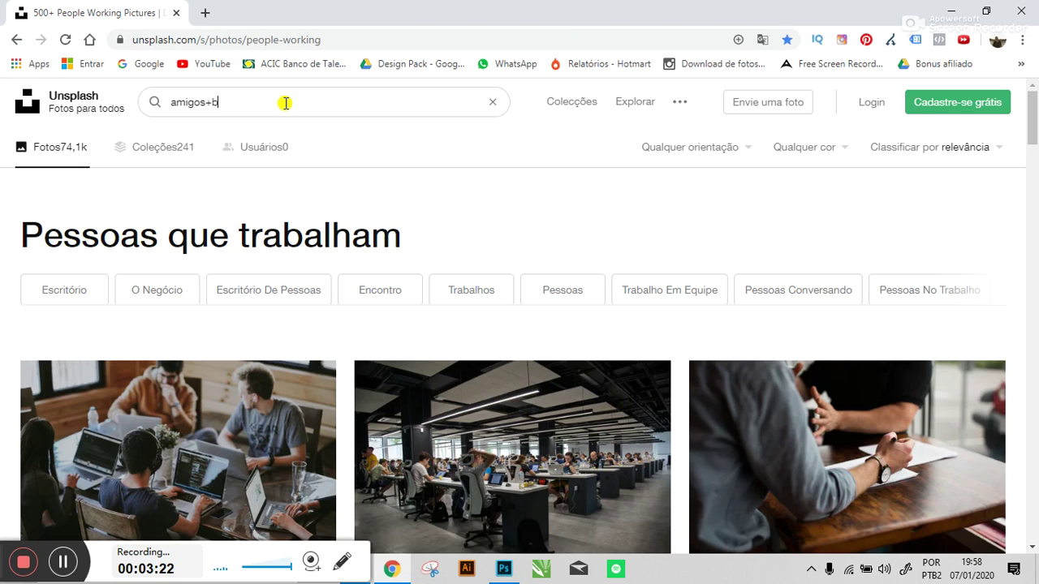
type("urge")
key("Return")
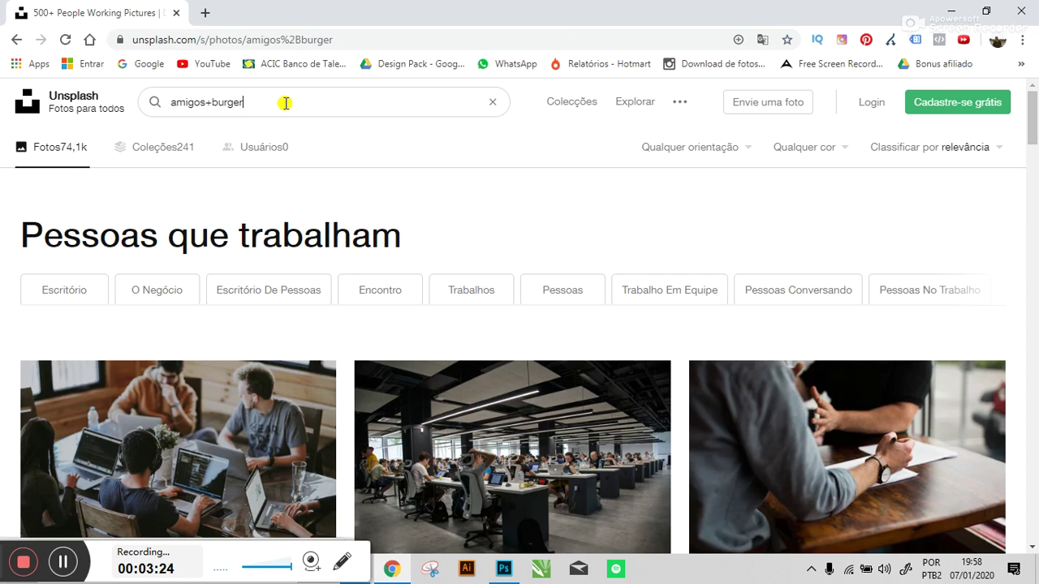
- Pick a burger photo from the results, download it free and bring it into Photoshop
scroll(615, 244, "down", 5)
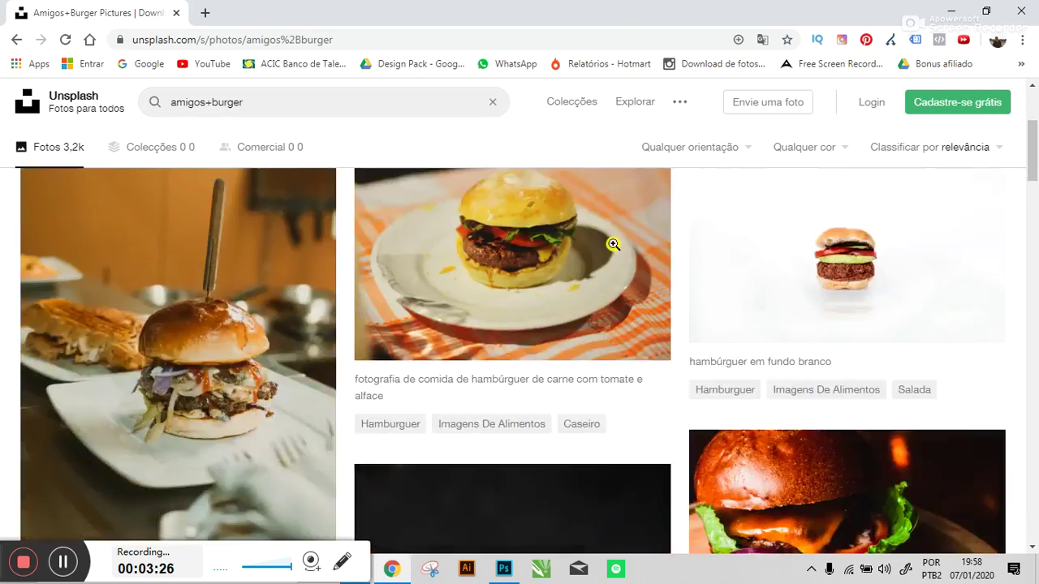
scroll(615, 243, "down", 5)
scroll(615, 244, "down", 5)
scroll(613, 242, "down", 5)
scroll(613, 242, "down", 5)
scroll(613, 243, "down", 5)
scroll(614, 245, "down", 5)
scroll(614, 248, "down", 5)
scroll(615, 248, "down", 5)
scroll(613, 242, "down", 5)
scroll(612, 235, "down", 5)
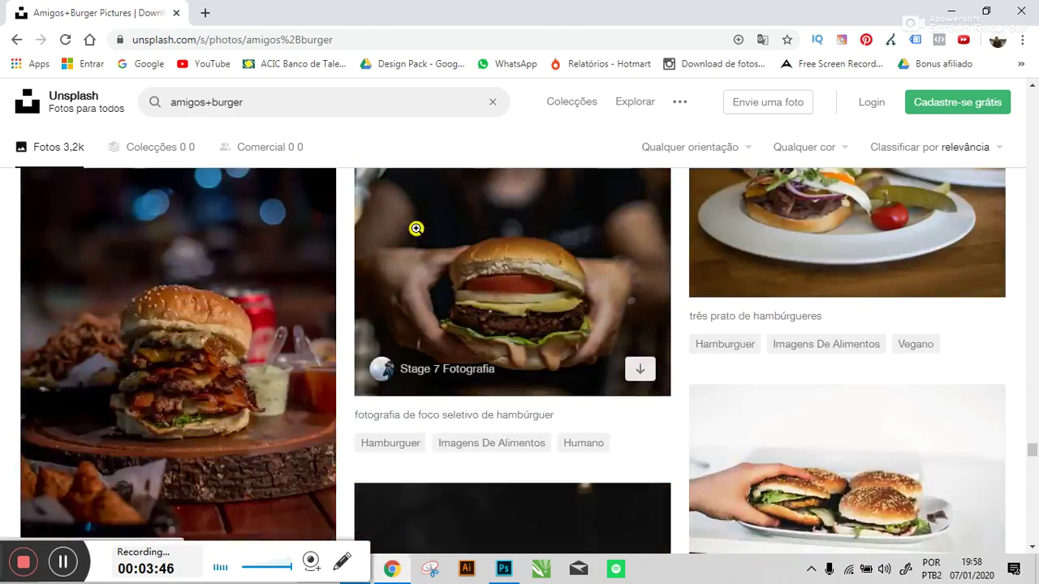
scroll(436, 233, "down", 4)
scroll(580, 262, "down", 5)
scroll(503, 366, "down", 5)
scroll(504, 297, "down", 5)
scroll(504, 297, "down", 5)
scroll(505, 297, "down", 5)
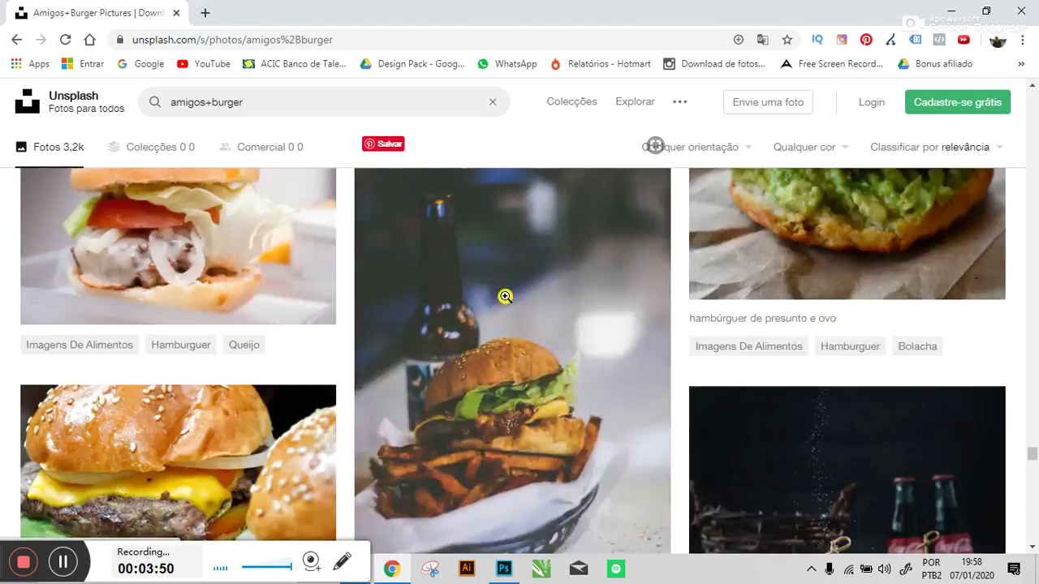
scroll(505, 297, "down", 5)
scroll(505, 297, "down", 5)
scroll(505, 297, "down", 5)
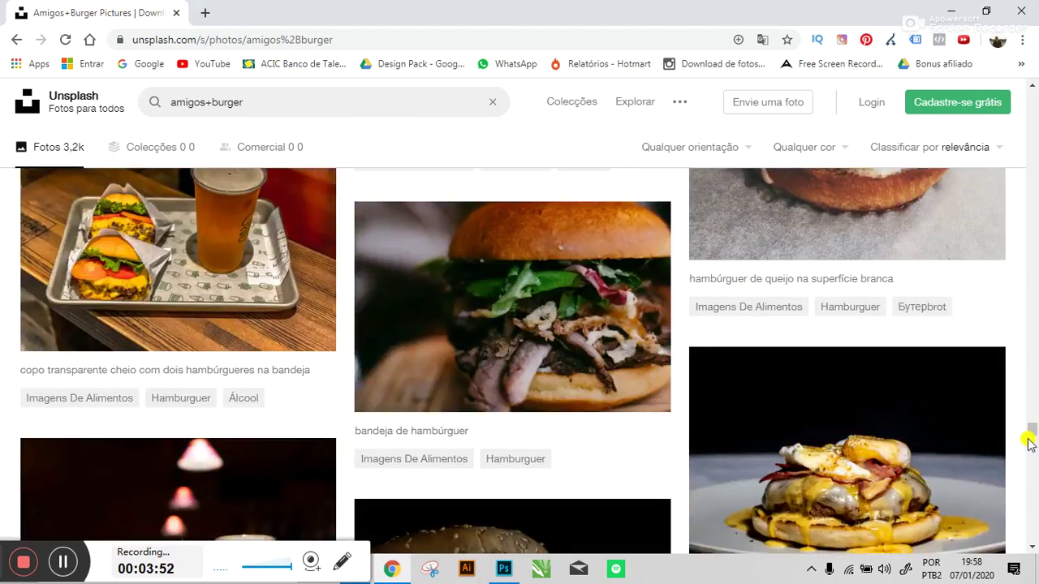
scroll(1031, 427, "down", 5)
scroll(1032, 276, "down", 5)
scroll(1032, 244, "down", 5)
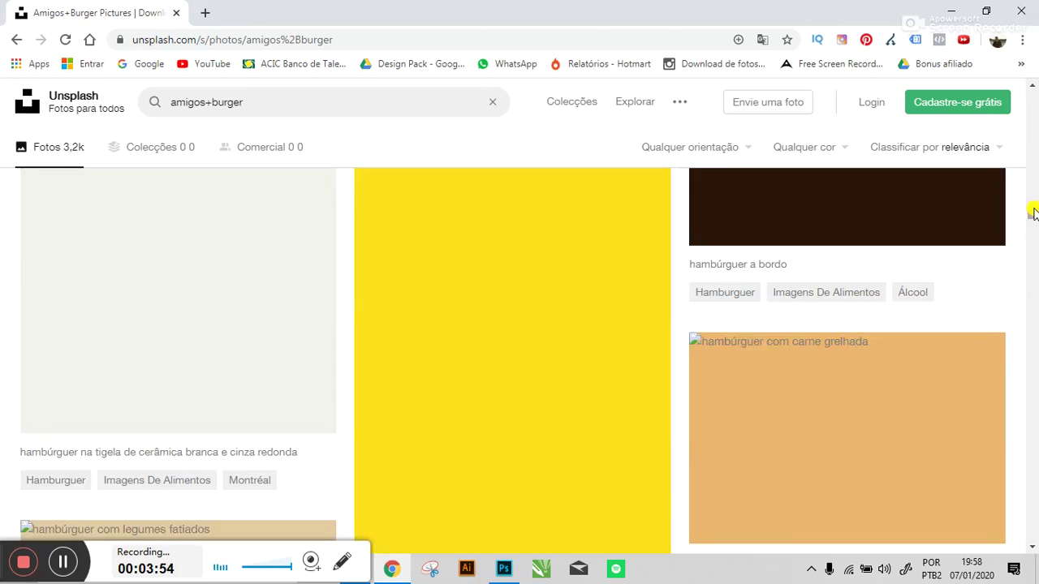
scroll(703, 267, "down", 5)
scroll(686, 255, "down", 5)
scroll(687, 255, "down", 5)
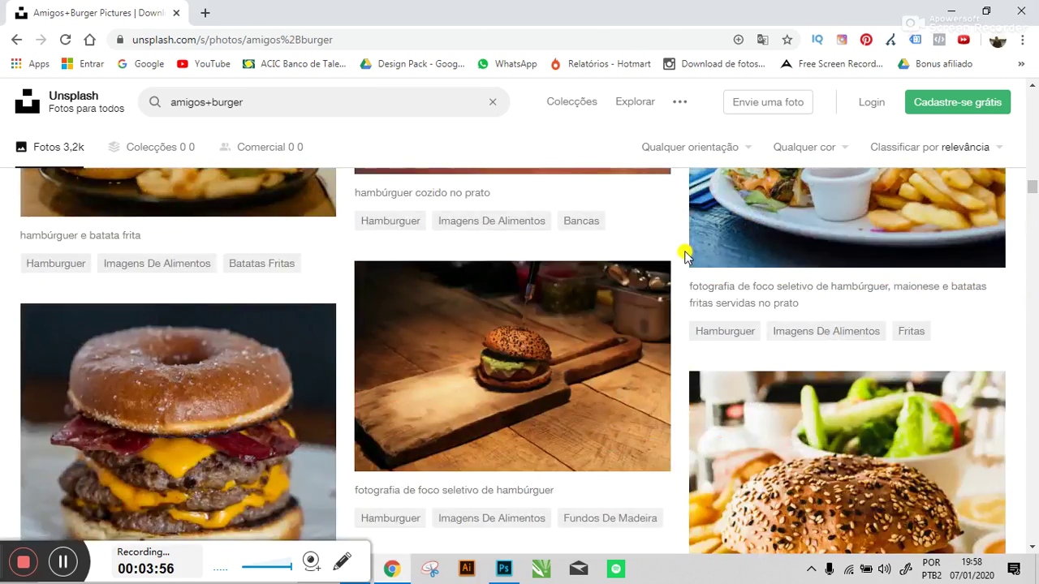
scroll(238, 357, "down", 5)
mouse_move(178, 406)
left_click(201, 334)
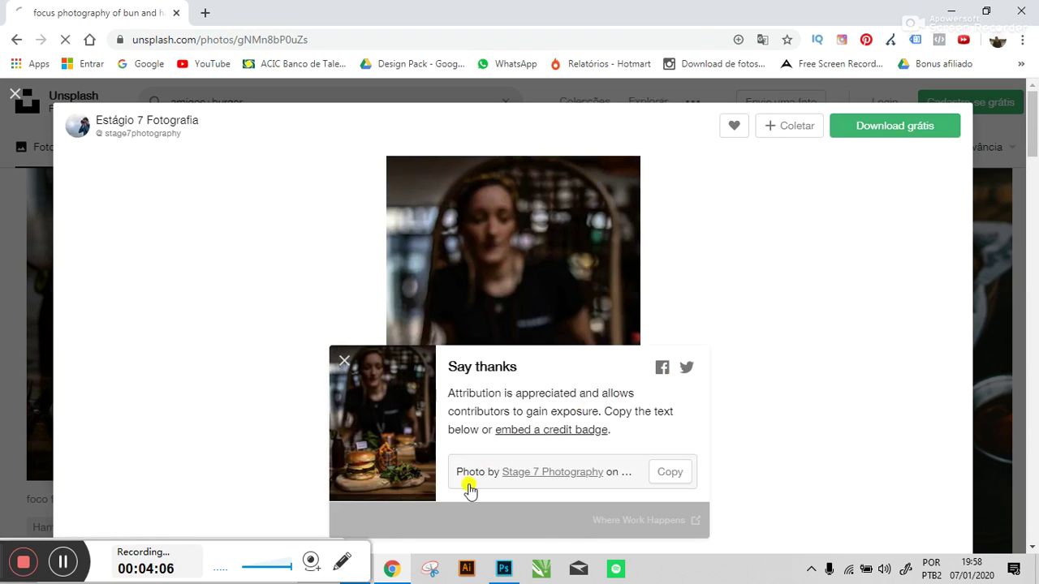
left_click(54, 558)
mouse_move(93, 535)
left_mouse_down()
mouse_move(515, 571)
mouse_move(422, 310)
left_mouse_up()
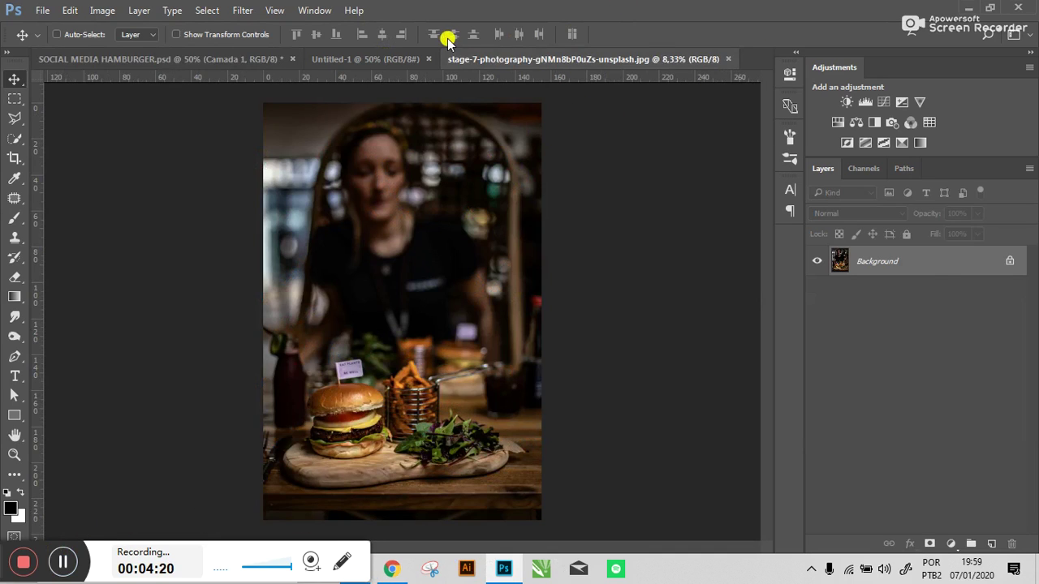
- Copy the unlocked burger photo into Untitled-1, shrink it to about a quarter and nudge it up
left_click(1009, 266)
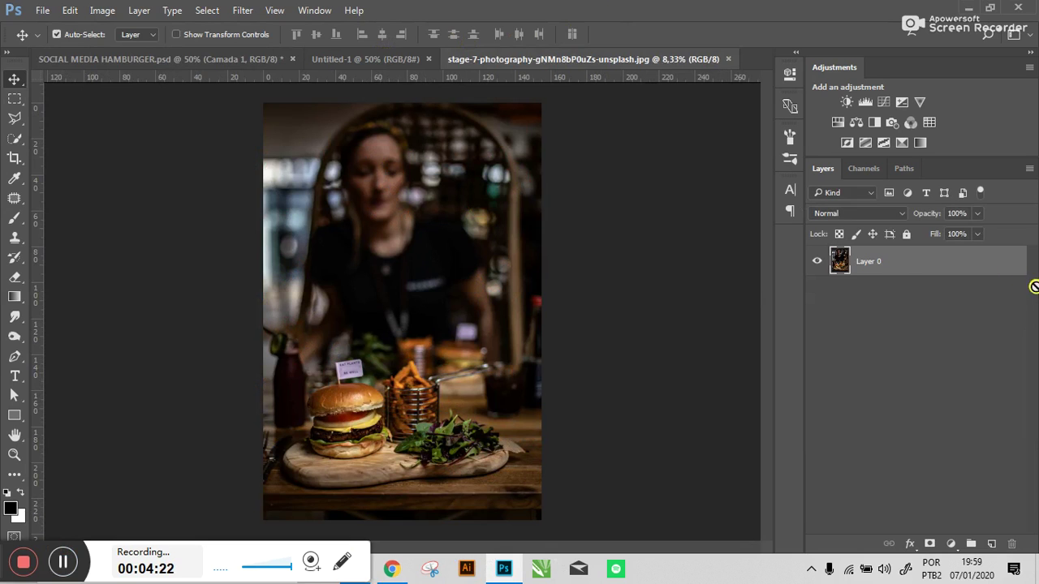
mouse_move(942, 271)
left_mouse_down()
mouse_move(324, 65)
mouse_move(403, 297)
left_mouse_up()
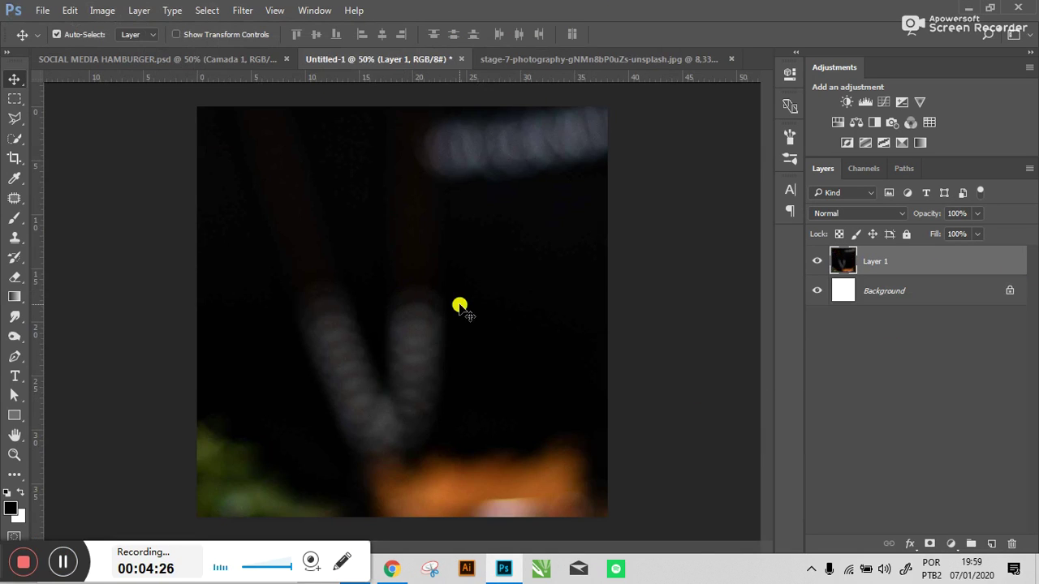
key("ctrl+t")
scroll(451, 280, "down", 1)
scroll(451, 280, "down", 1)
scroll(451, 281, "down", 1)
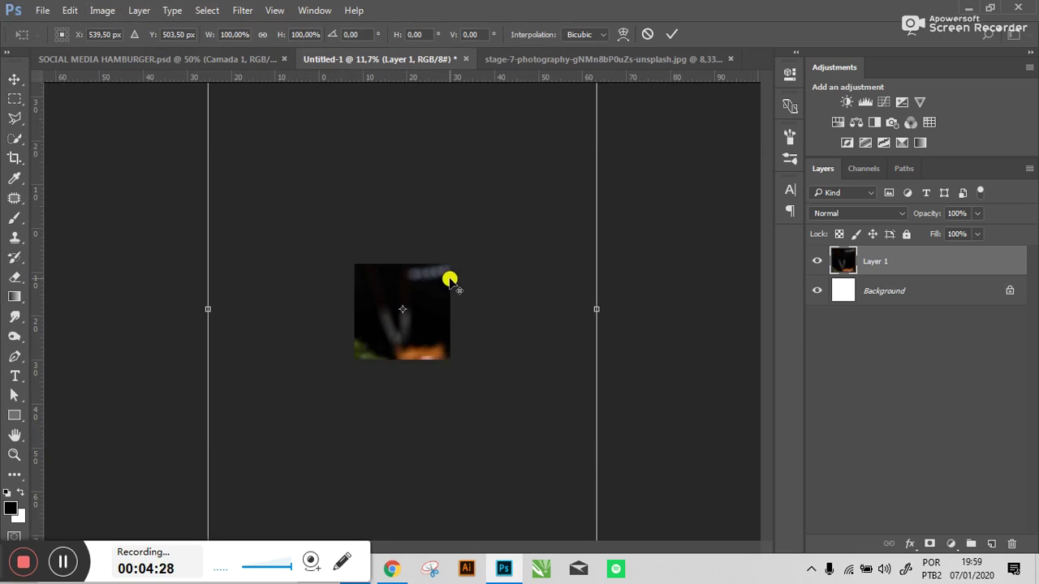
scroll(513, 335, "down", 1)
scroll(512, 331, "down", 1)
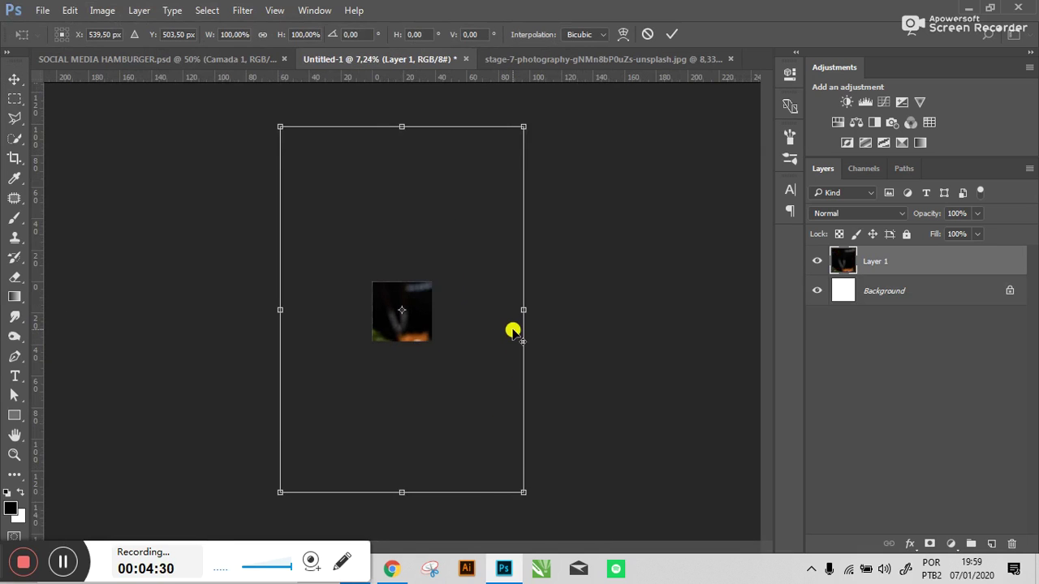
left_click_drag(519, 496, 437, 351)
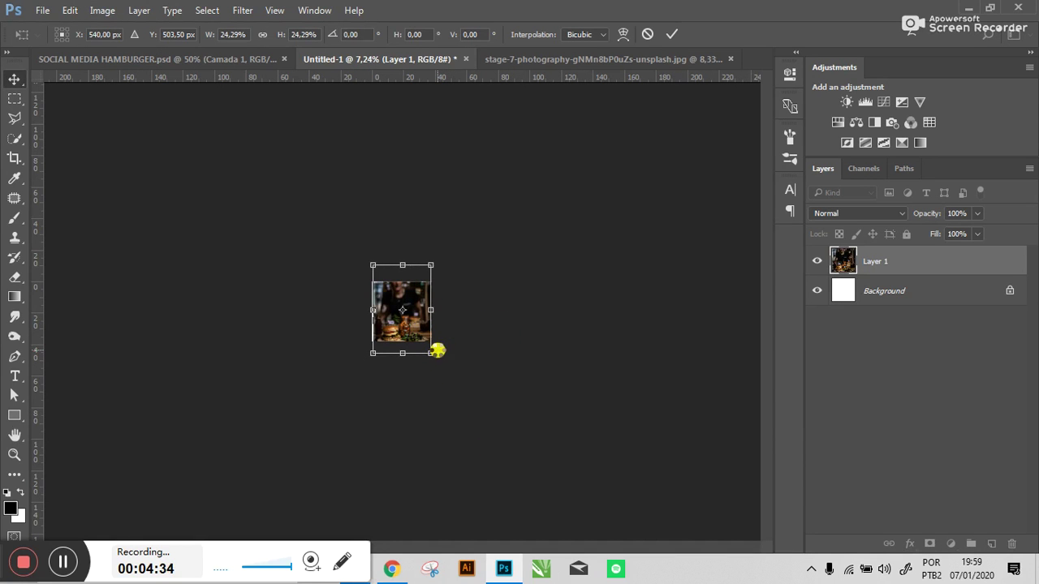
key("Return")
key("ctrl+0")
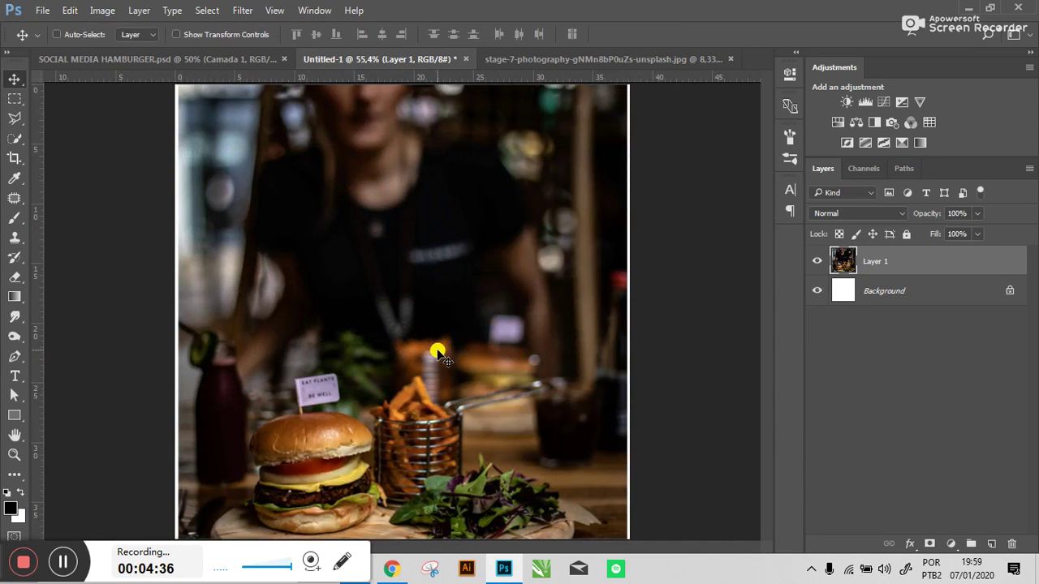
left_click_drag(435, 351, 434, 343)
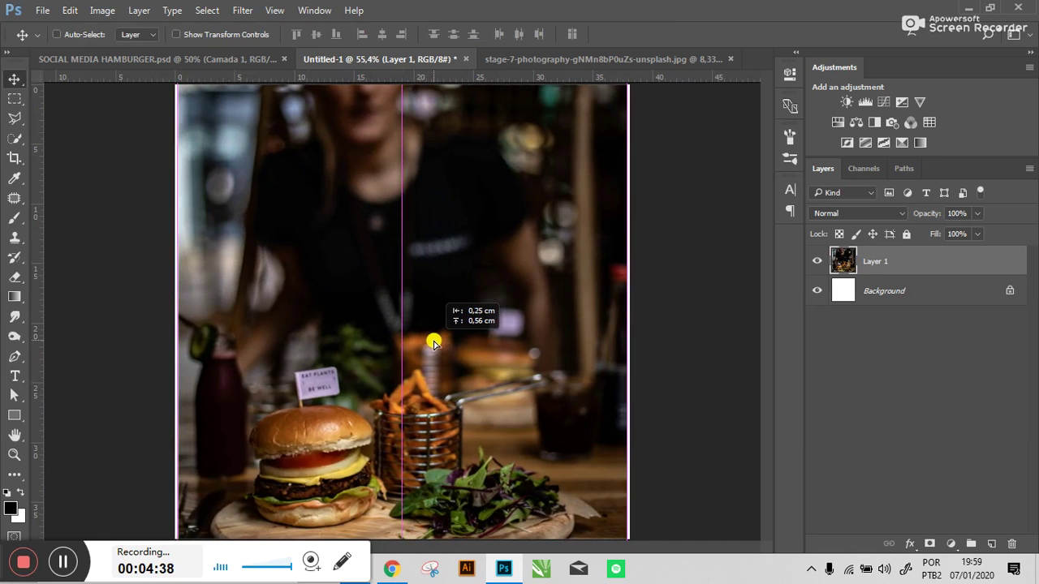
- Enlarge the burger photo to about 118% and shift it upward to fill the canvas
key("ctrl+t")
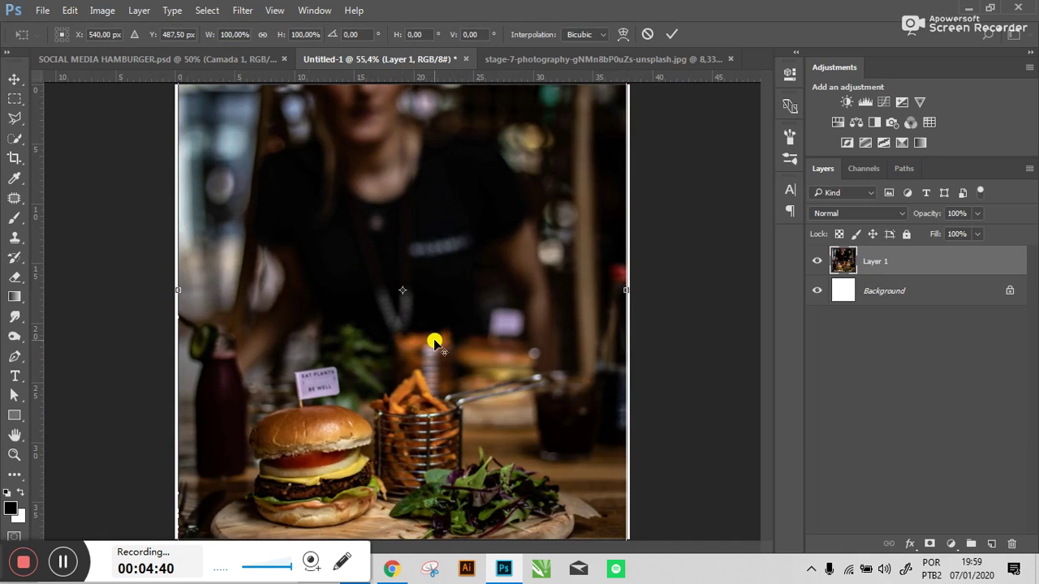
key("ctrl+0")
scroll(437, 339, "down", 1)
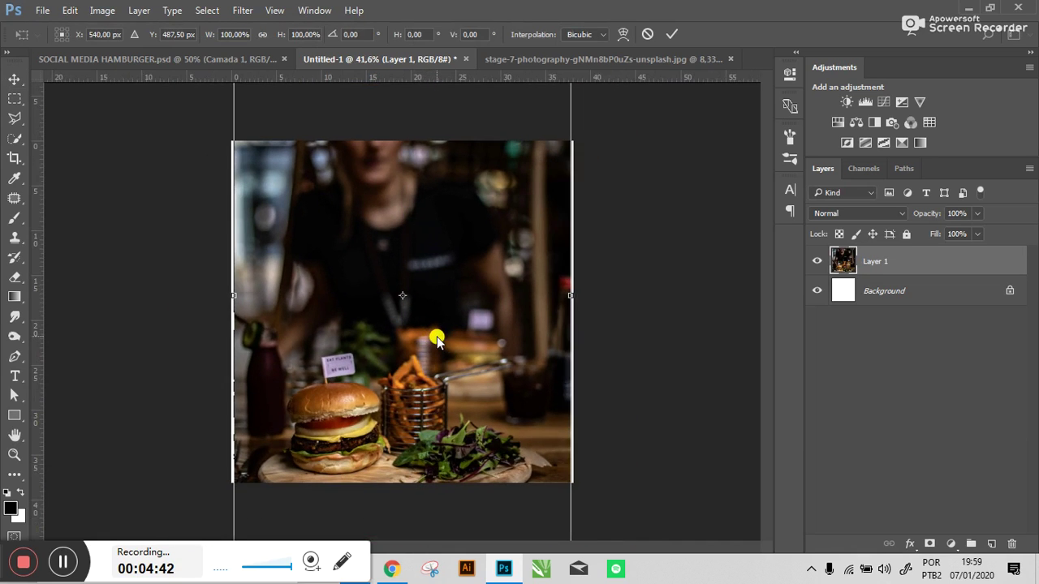
scroll(436, 340, "down", 1)
scroll(435, 339, "down", 1)
scroll(427, 340, "down", 1)
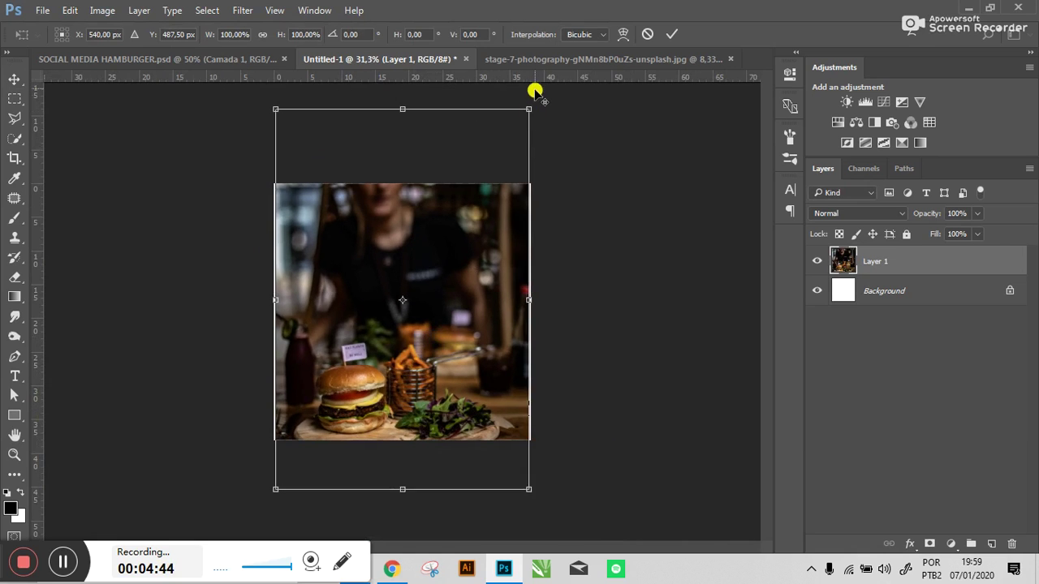
left_click_drag(532, 107, 564, 76)
left_click_drag(476, 301, 478, 256)
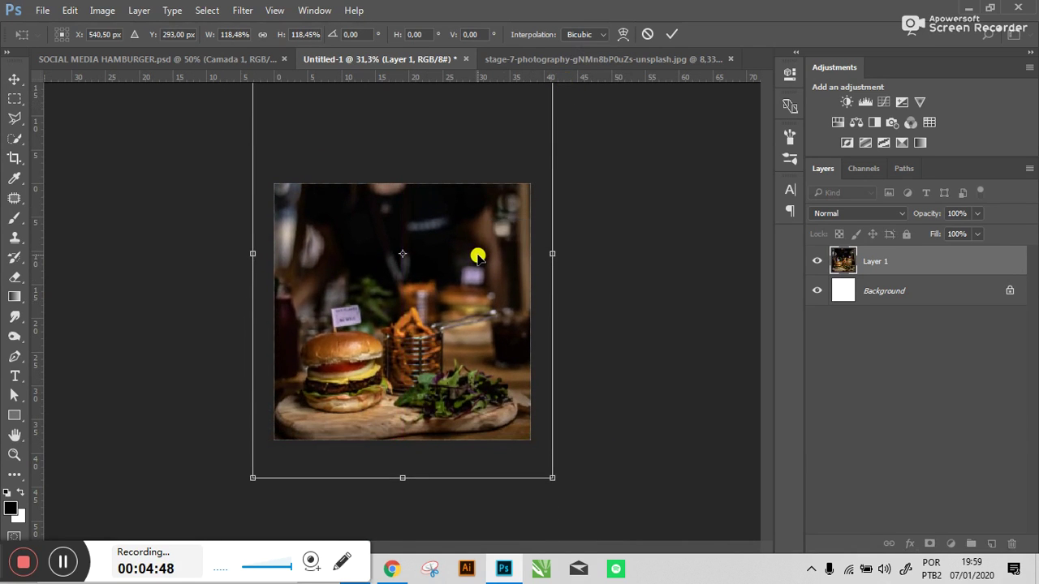
key("Return")
scroll(479, 258, "up", 5)
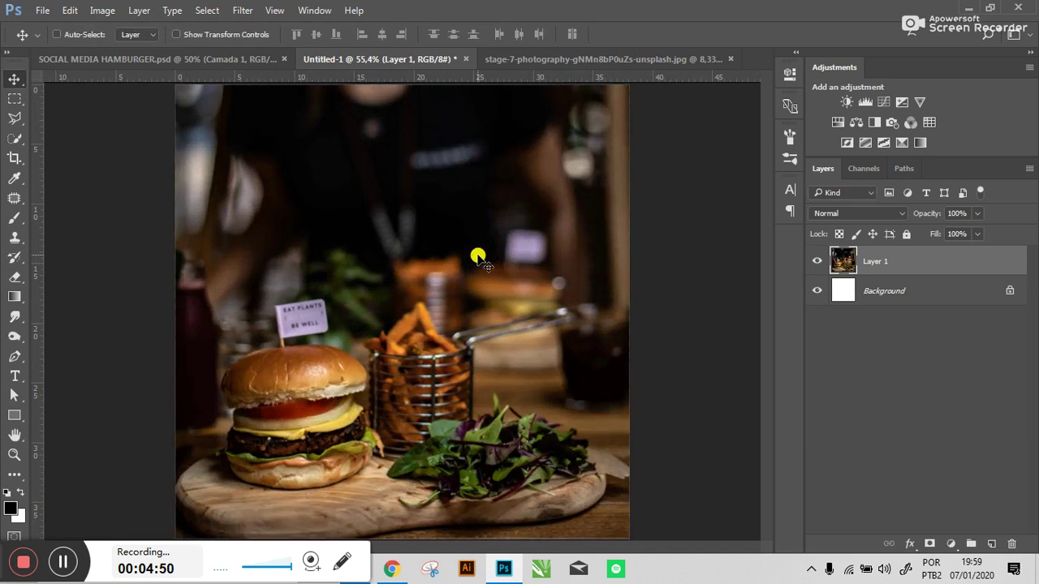
left_click(144, 55)
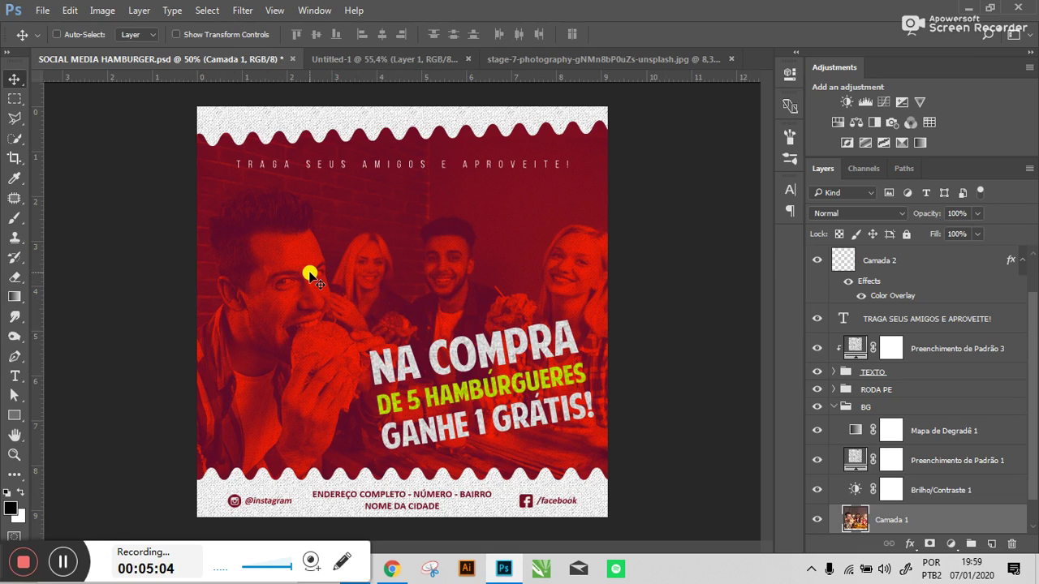
- Select the Mapa de Degradê 1 gradient map layer and open its properties
left_click(988, 440)
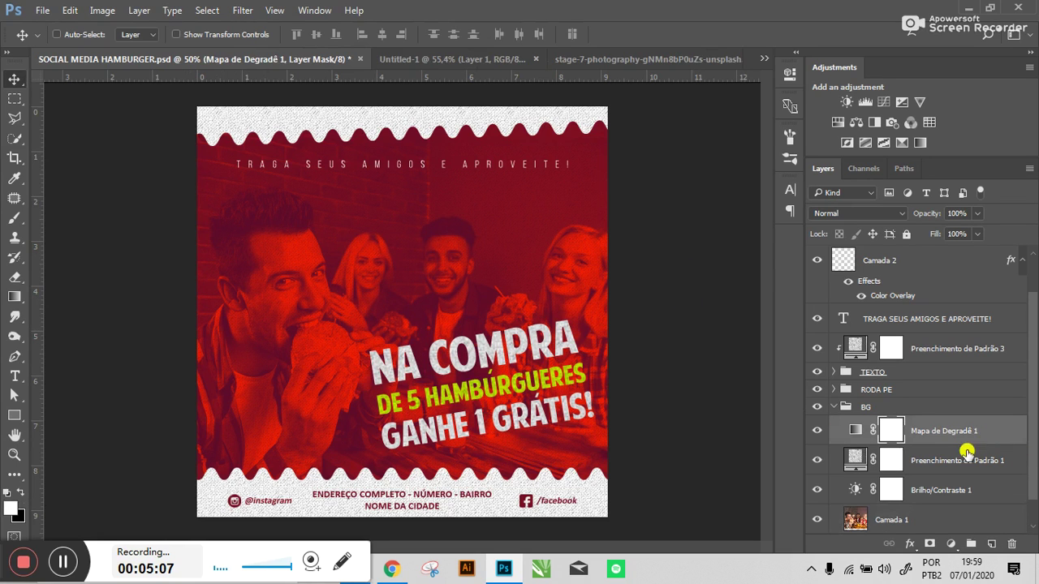
left_click(857, 460)
left_click(859, 433)
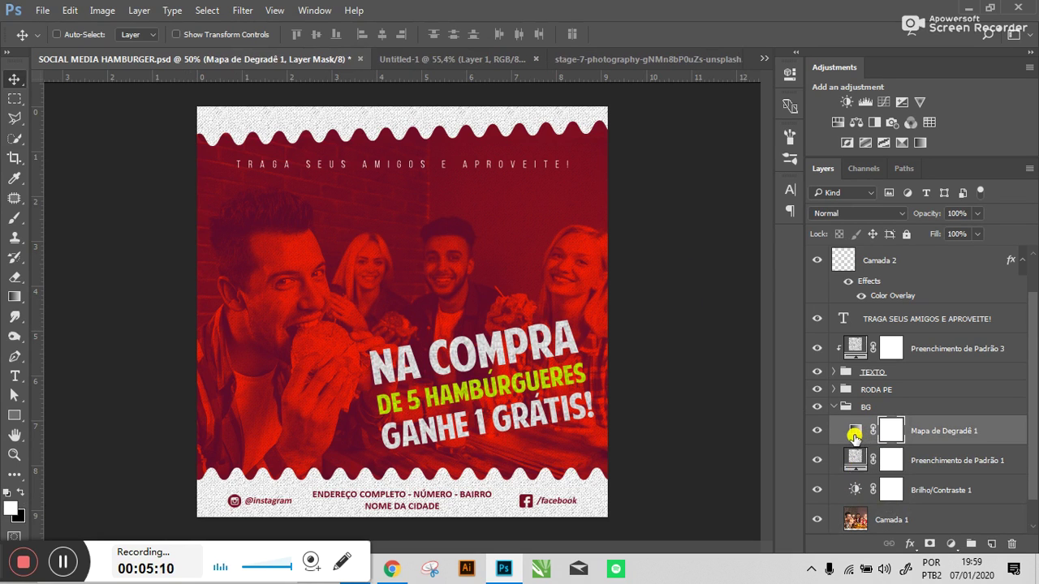
left_click(855, 434)
double_click(855, 434)
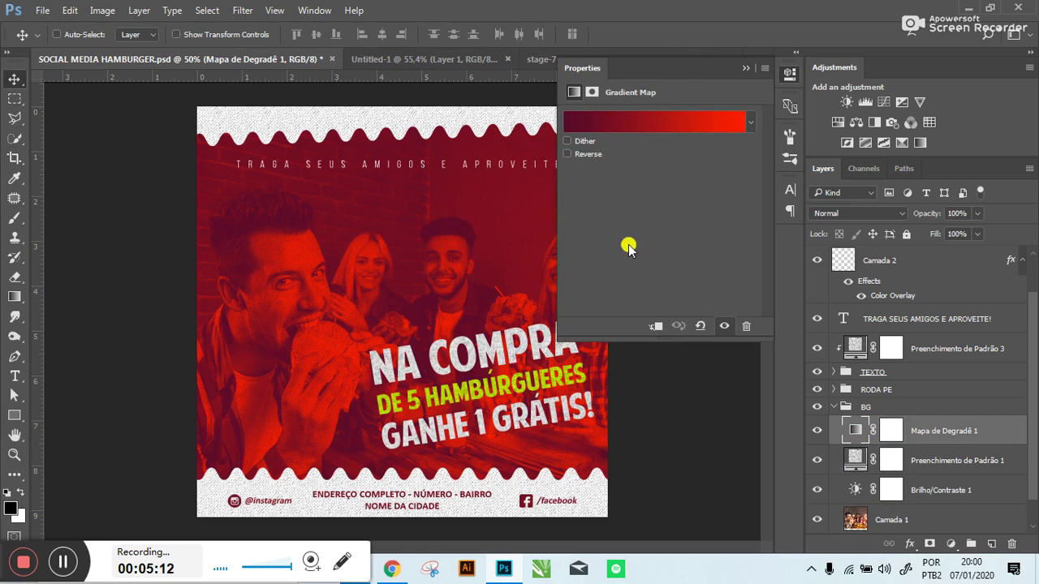
- Inspect the gradient's dark left stop colour, cancel unchanged, and go to Untitled-1
left_click(671, 118)
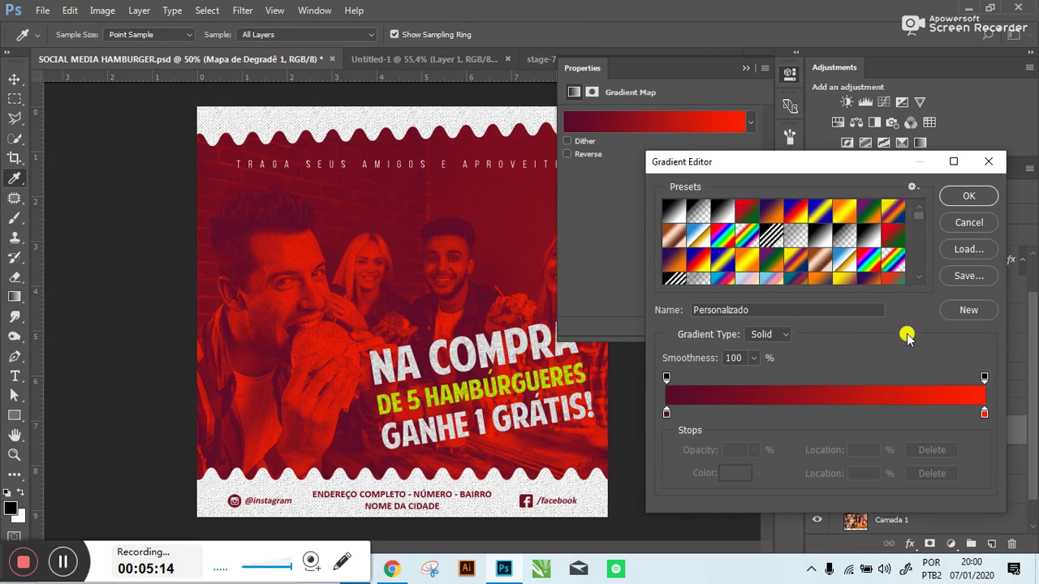
left_click(968, 224)
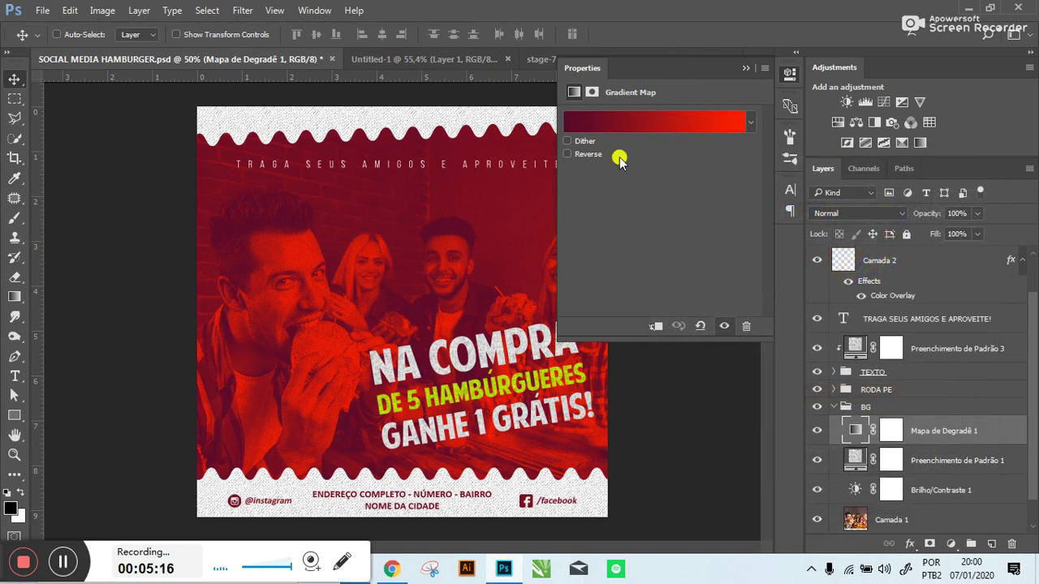
left_click(676, 125)
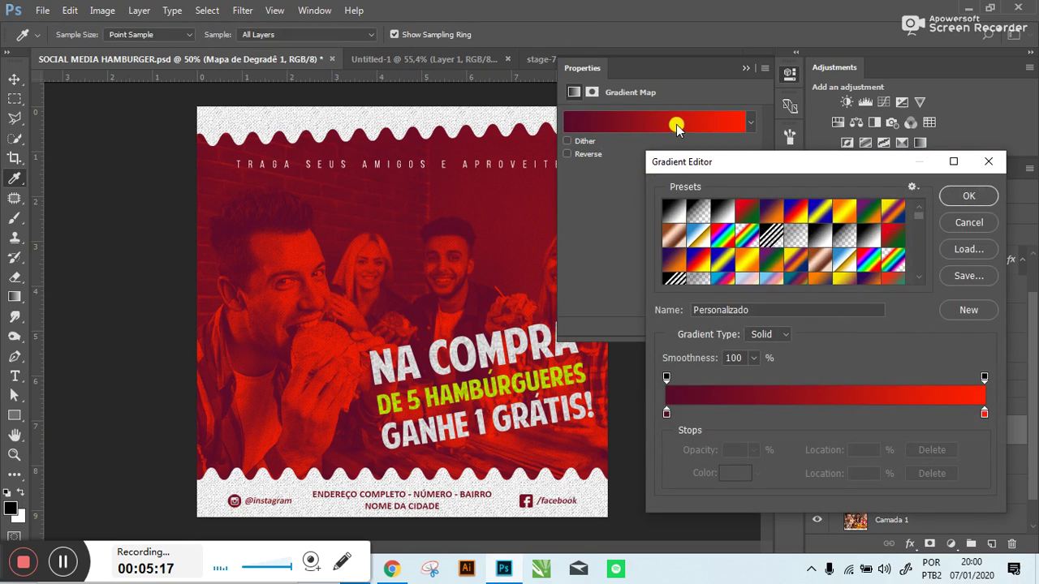
left_click(668, 414)
left_click(734, 475)
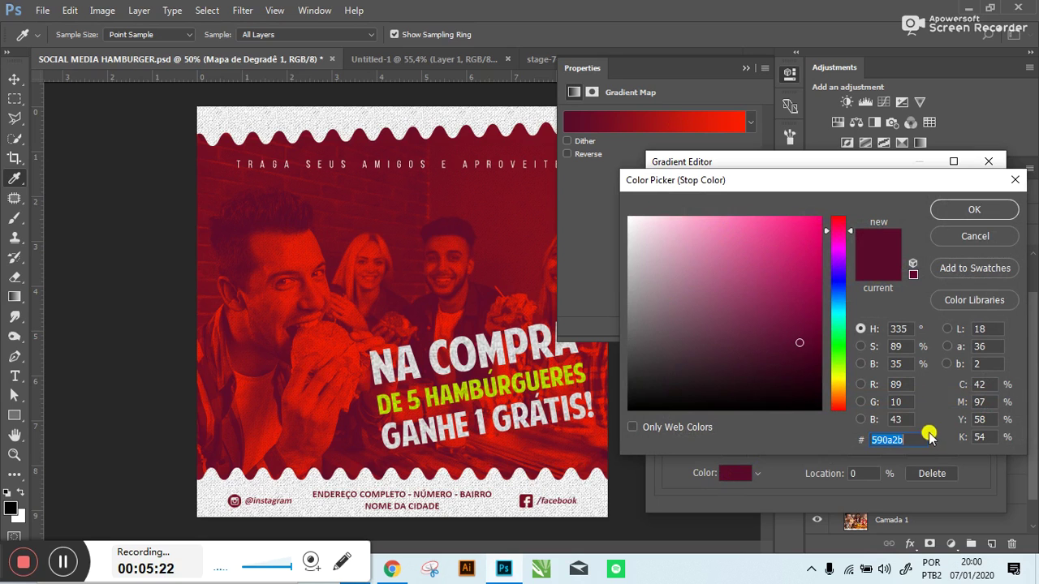
left_click(947, 238)
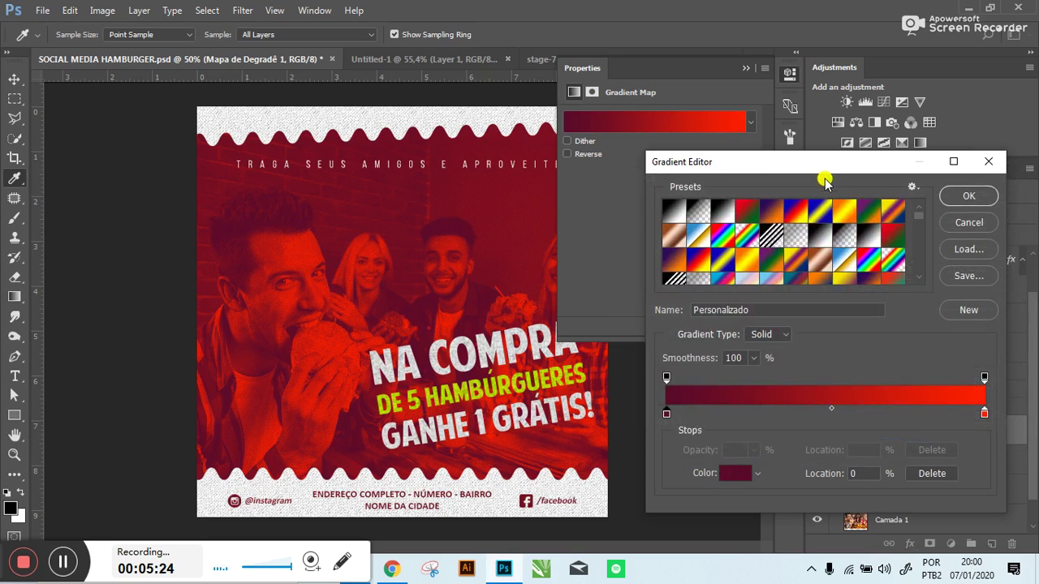
left_click(963, 225)
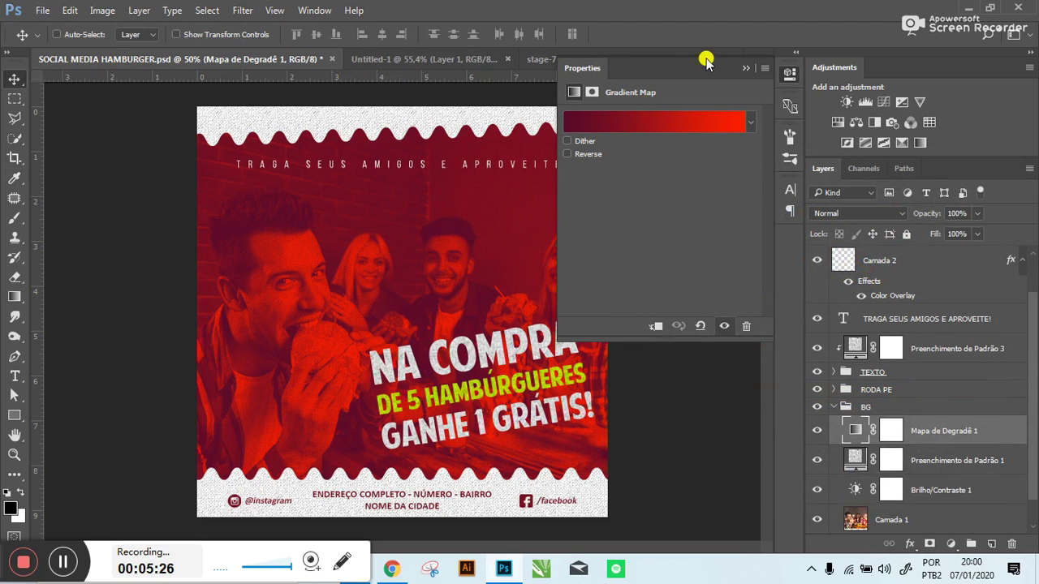
left_click(746, 67)
left_click(445, 62)
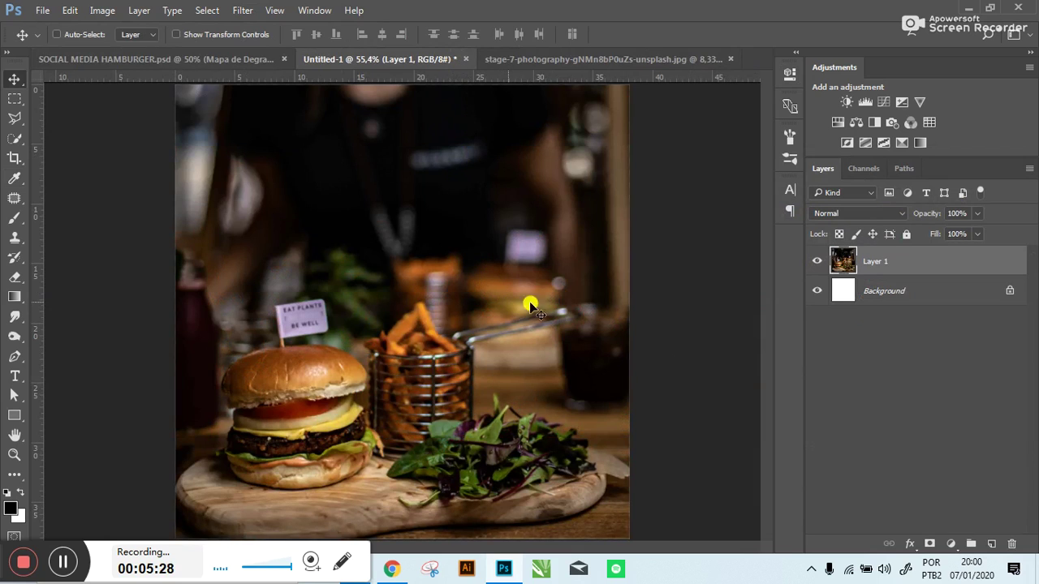
- Add a Gradient Map from maroon #590a2b to white over the burger photo
left_click(952, 544)
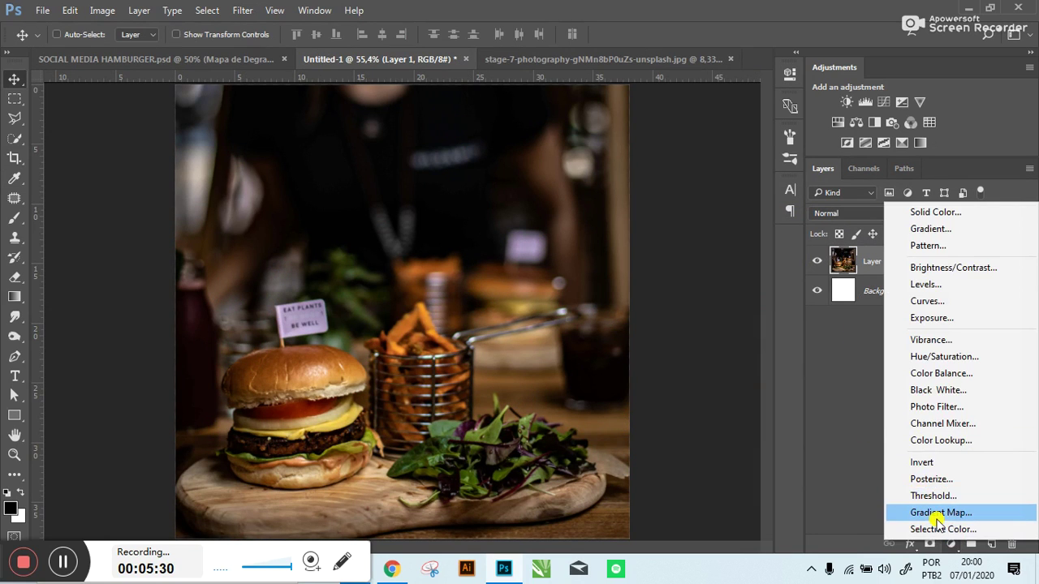
left_click(938, 513)
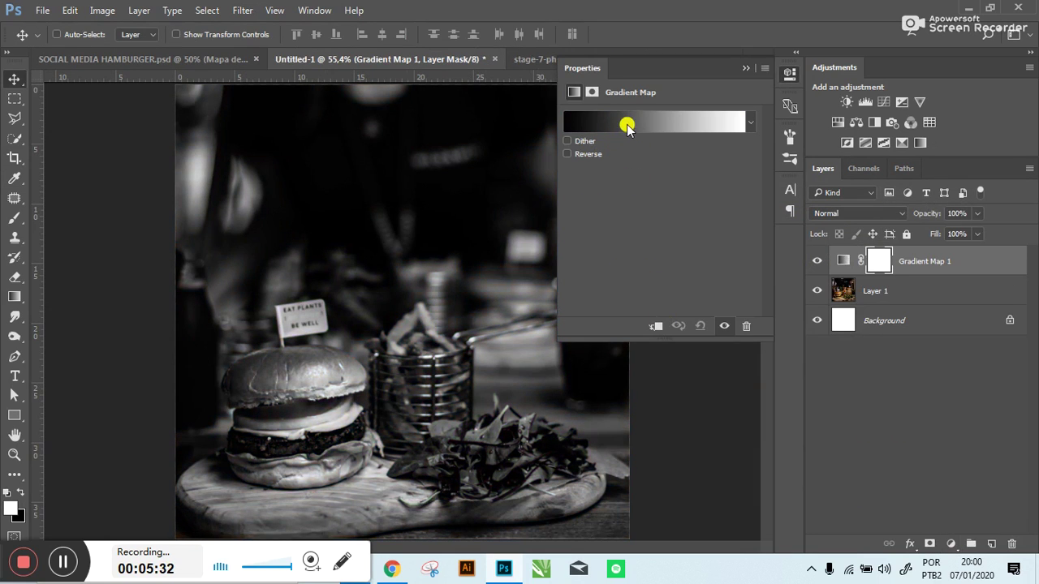
left_click(626, 129)
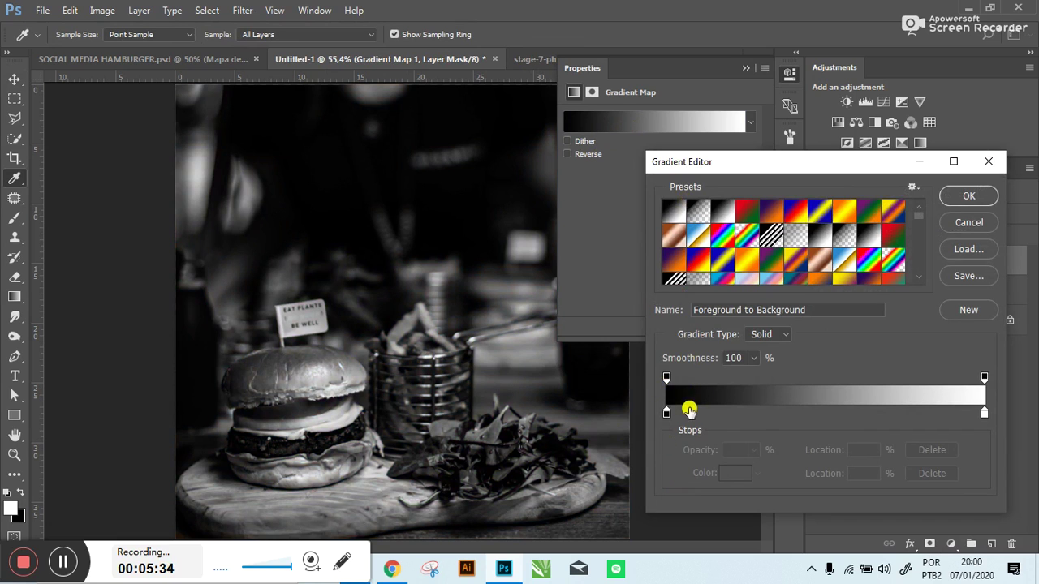
left_click(667, 414)
left_click(736, 474)
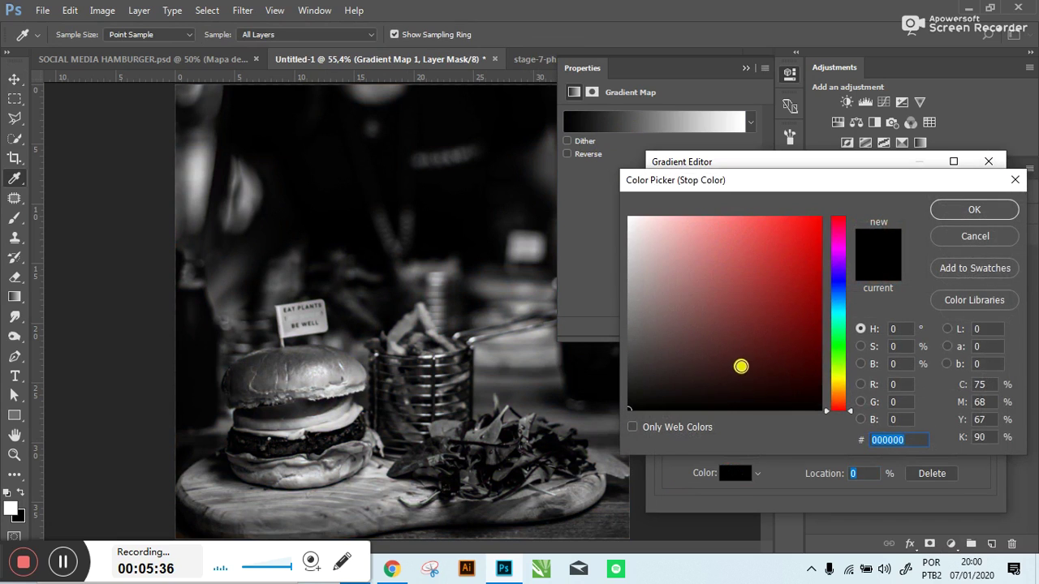
type("590a2b")
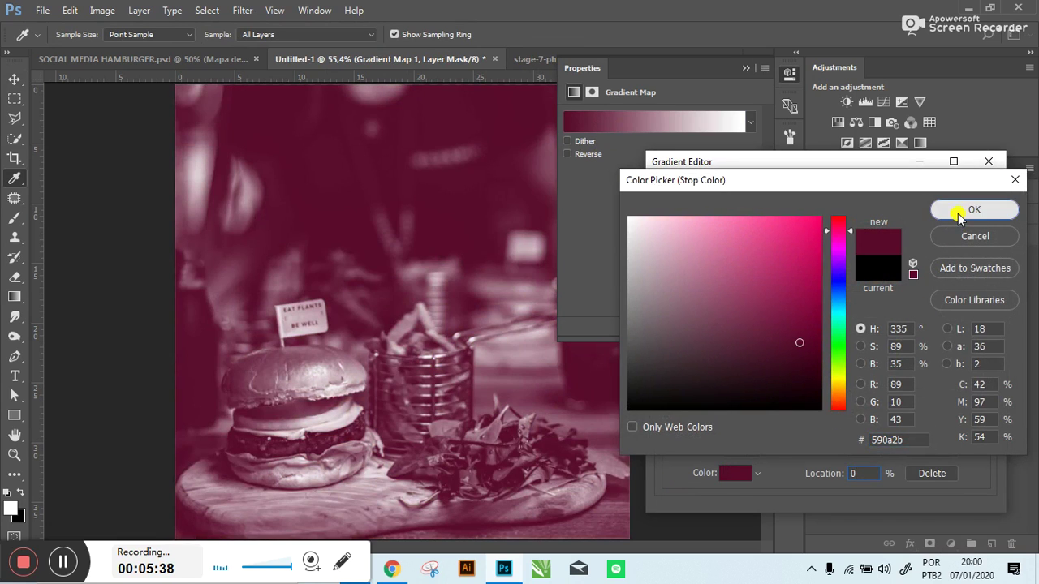
left_click(959, 213)
left_click(985, 413)
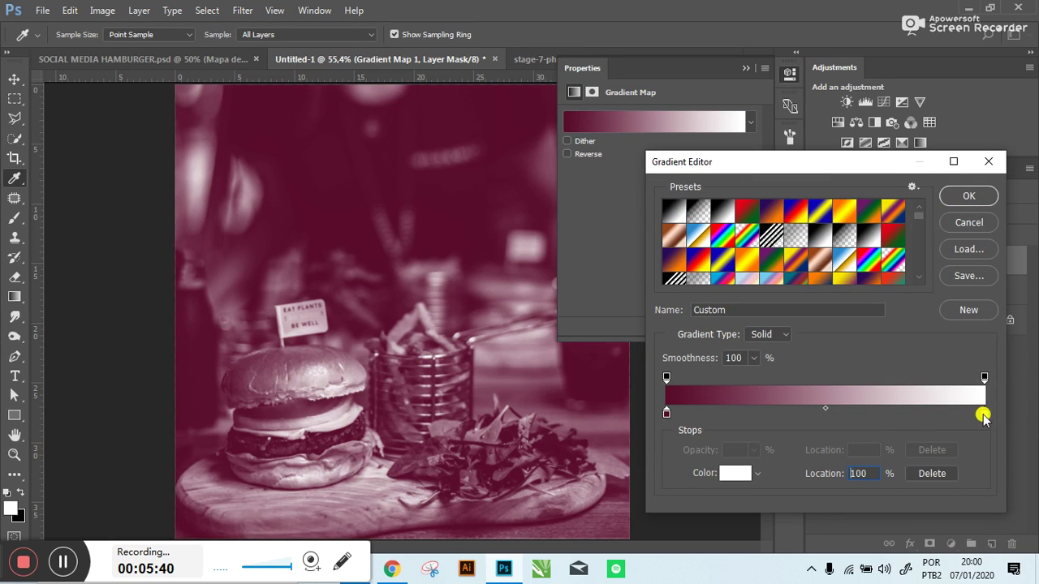
left_click(968, 196)
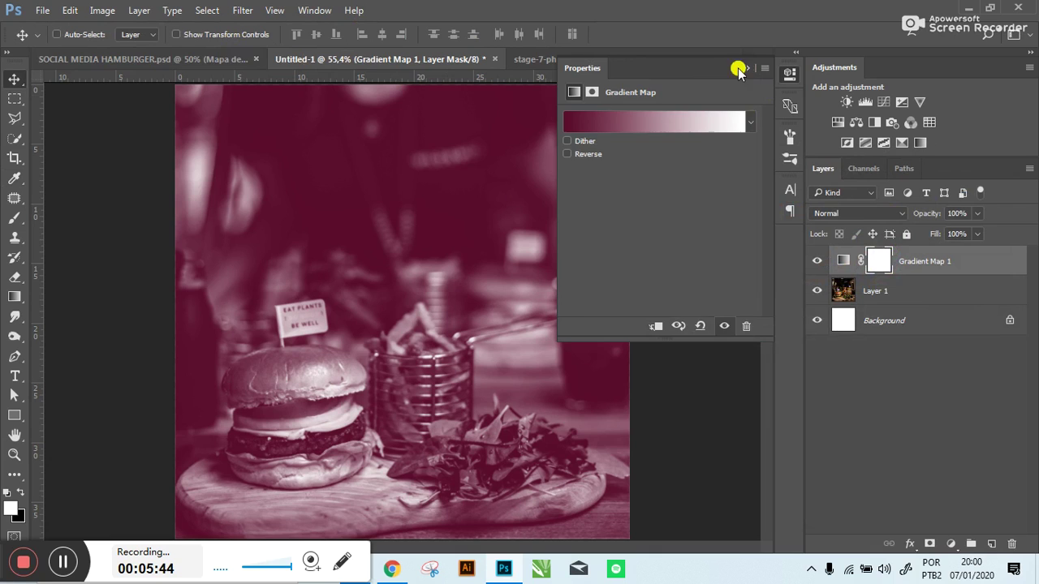
left_click(746, 68)
left_click(209, 59)
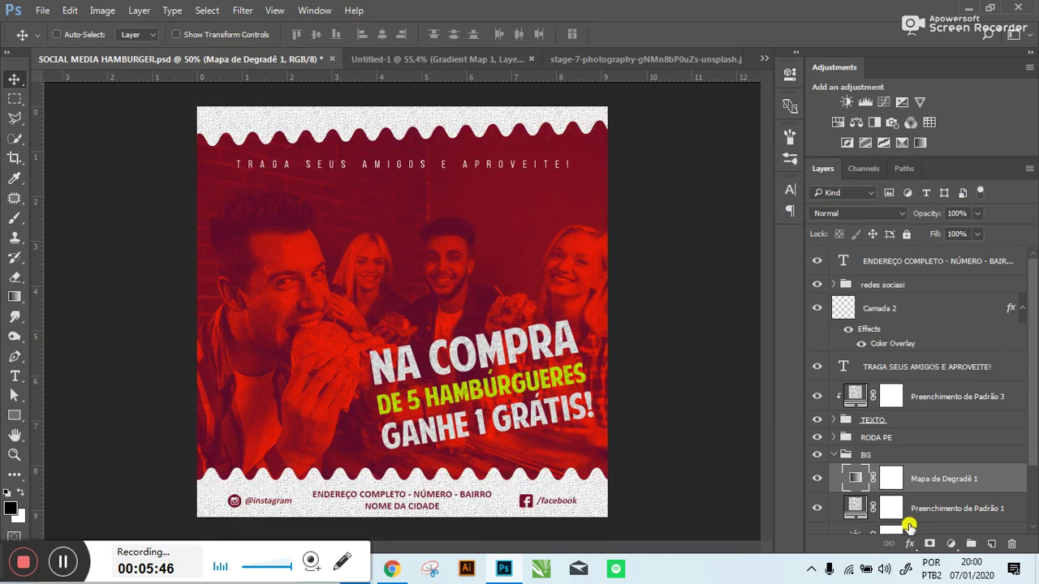
- Inspect the red right colour stop in the hamburger ad's gradient map
double_click(850, 481)
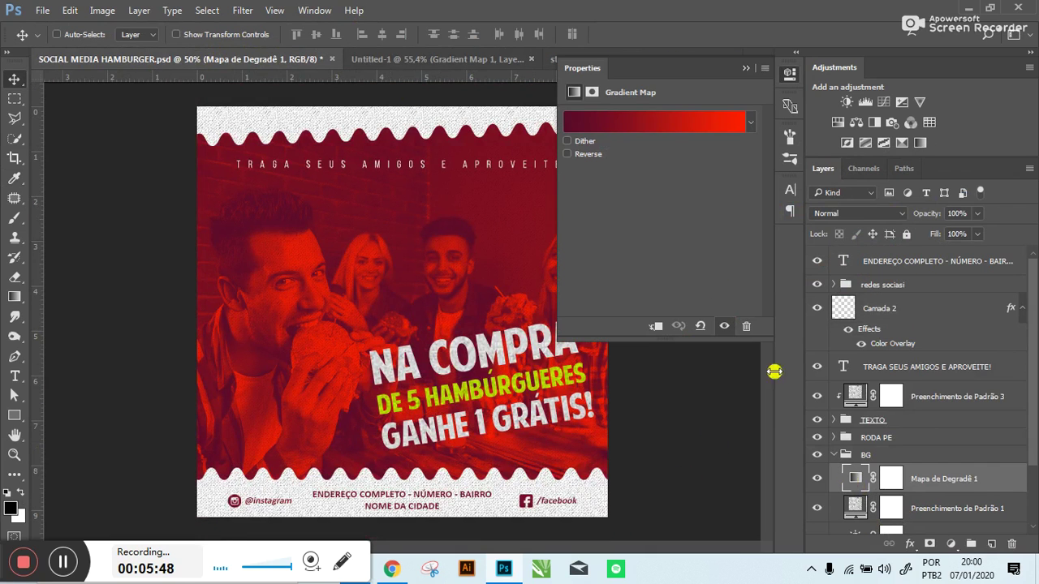
left_click(662, 123)
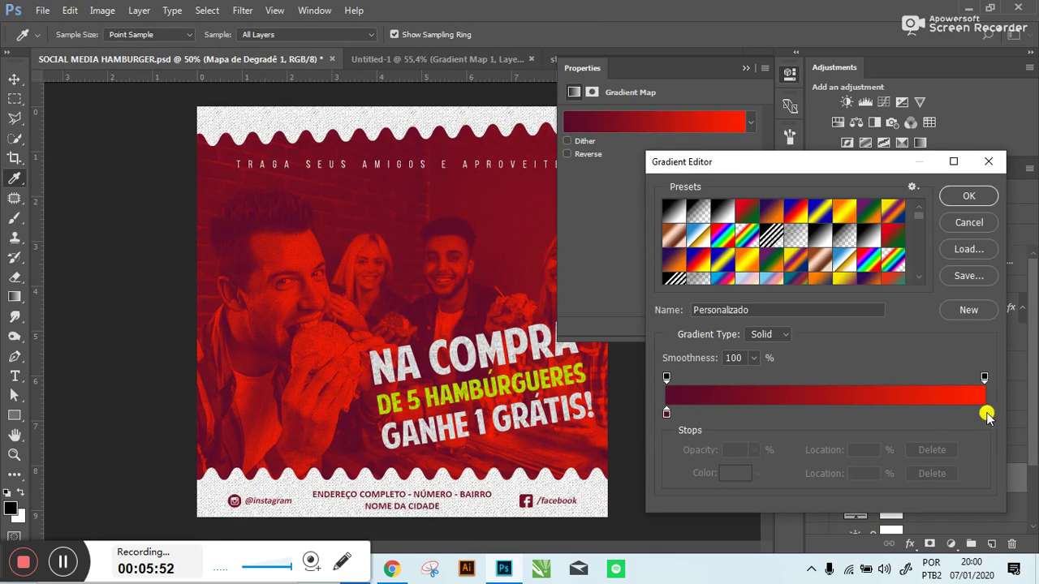
left_click(985, 414)
left_click(734, 473)
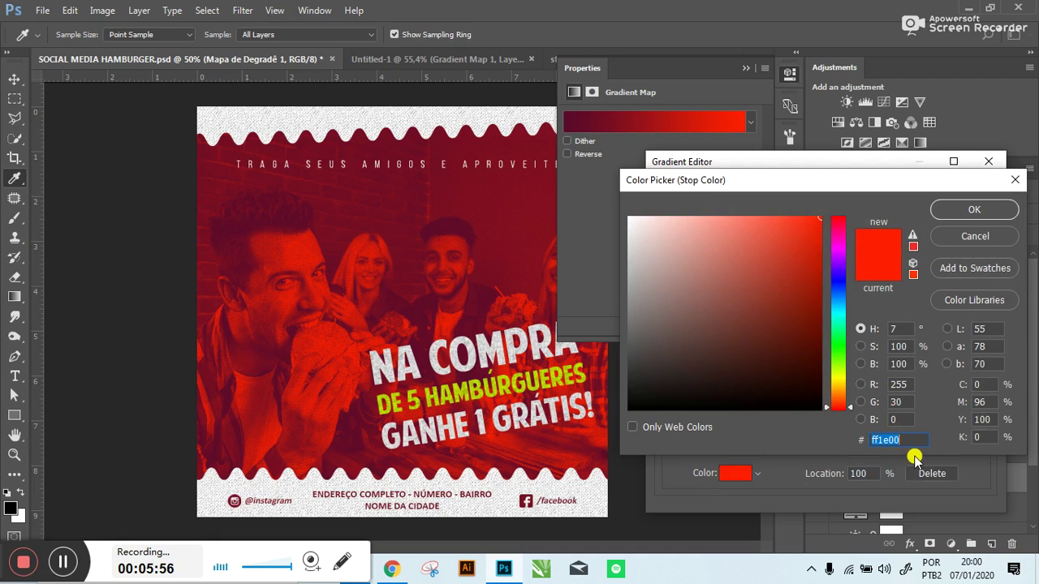
left_click(970, 209)
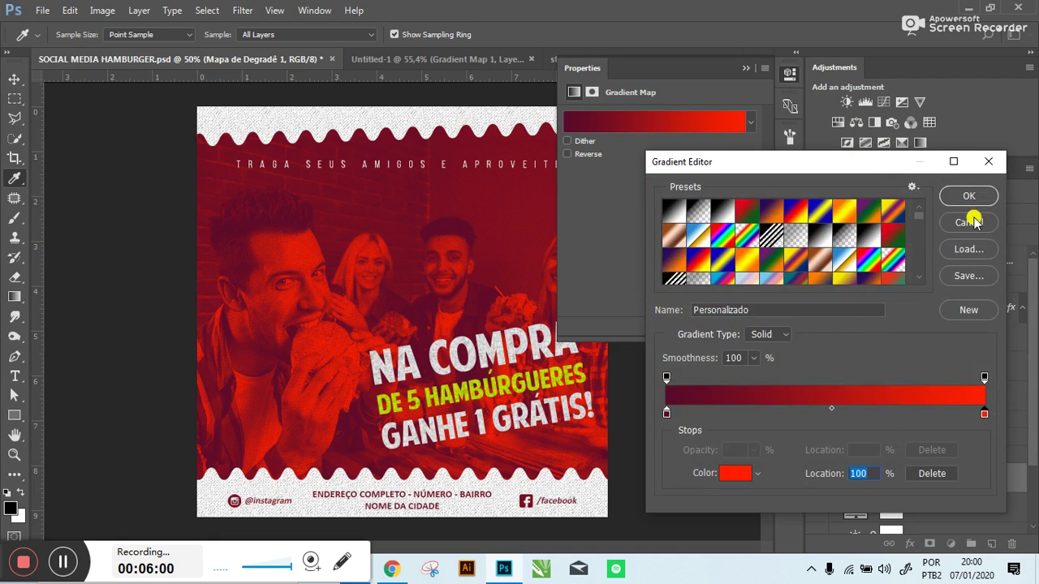
left_click(973, 222)
left_click(746, 67)
- Set the Untitled-1 photo's gradient map right stop to #ff1e00, then return to the hamburger ad
left_click(460, 60)
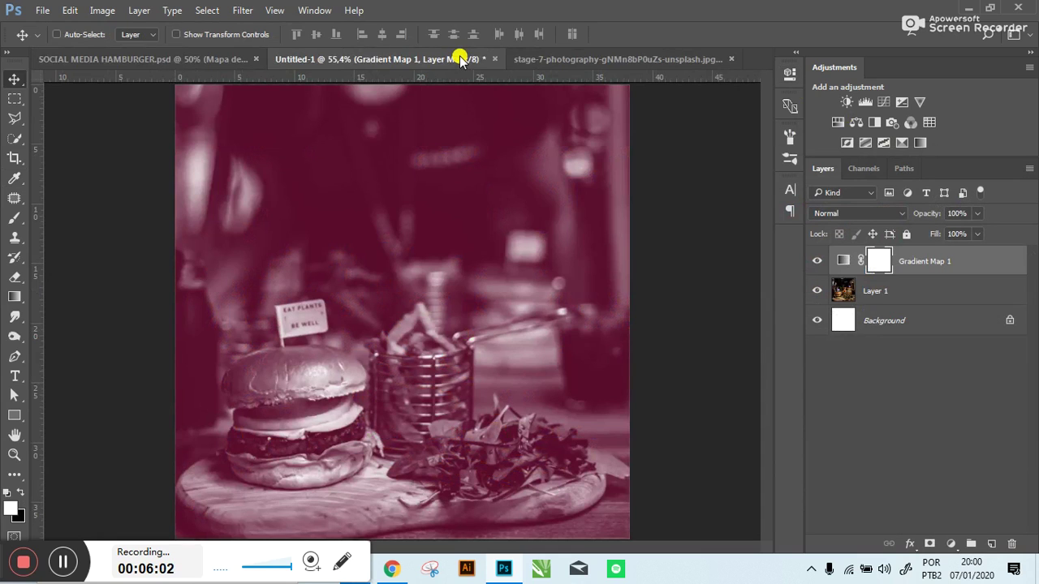
left_click(845, 263)
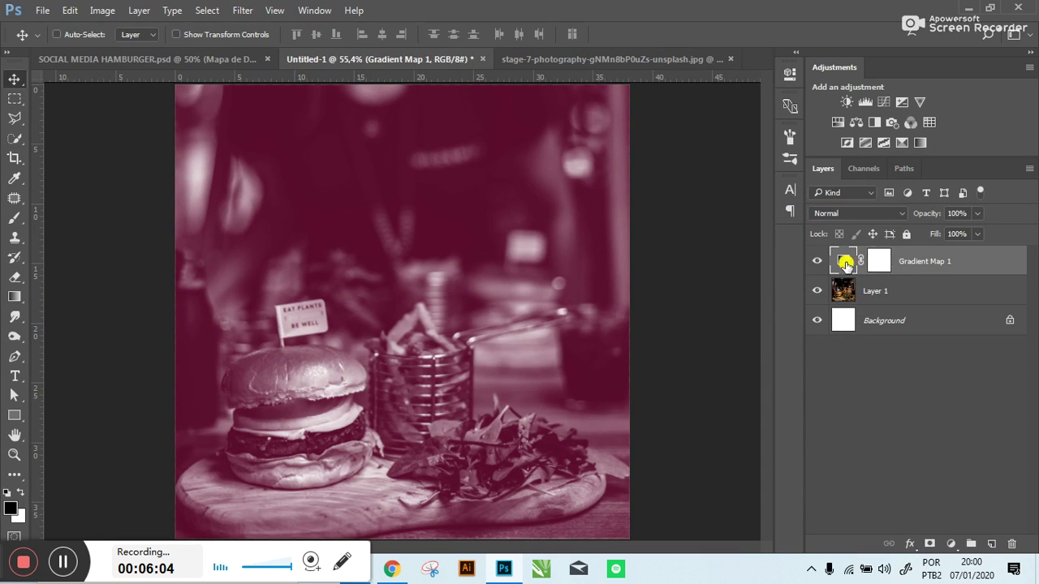
double_click(846, 263)
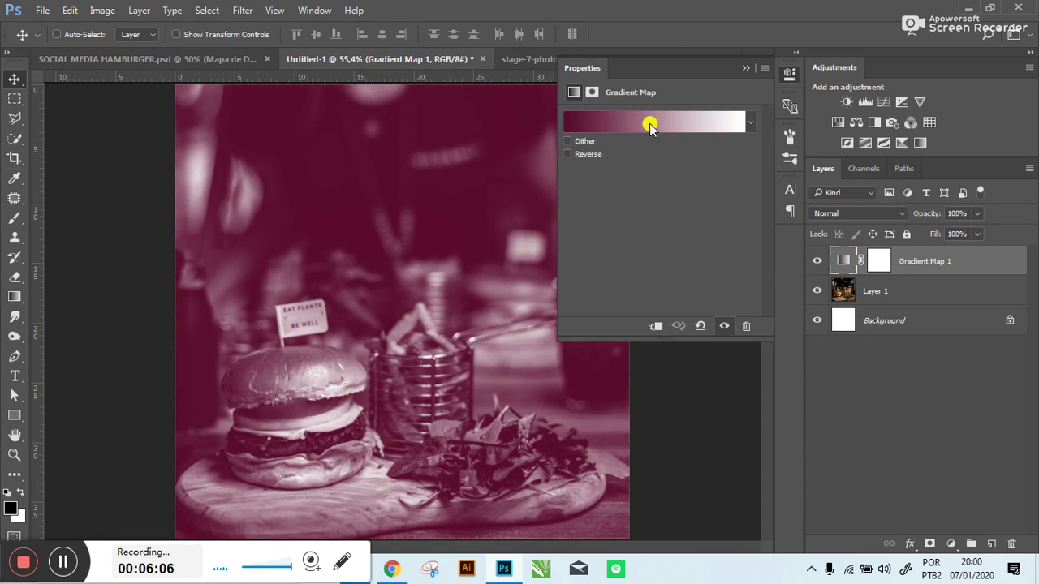
left_click(648, 122)
left_click(983, 416)
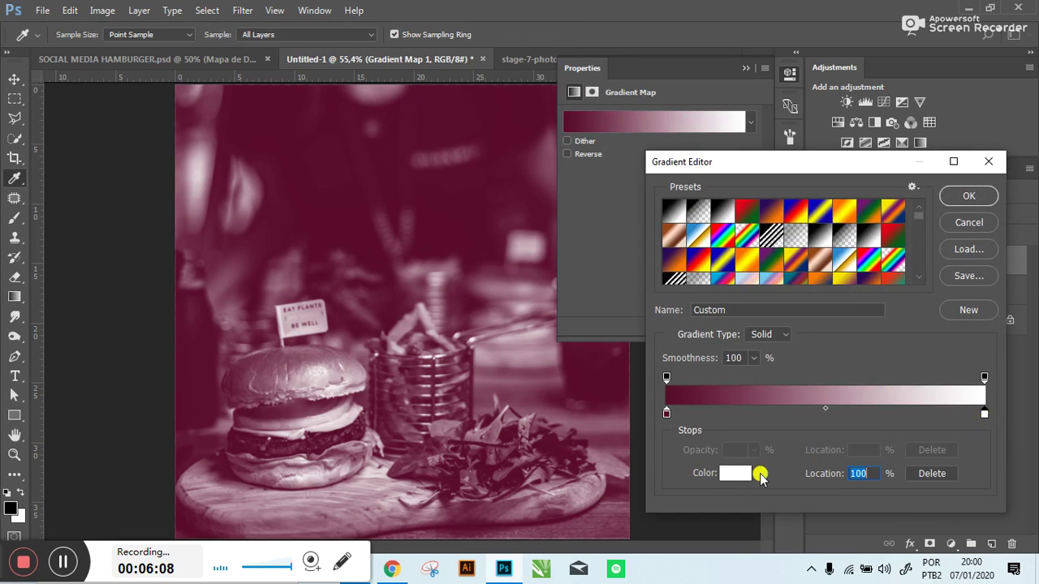
left_click(735, 476)
double_click(884, 439)
type("ff1e00")
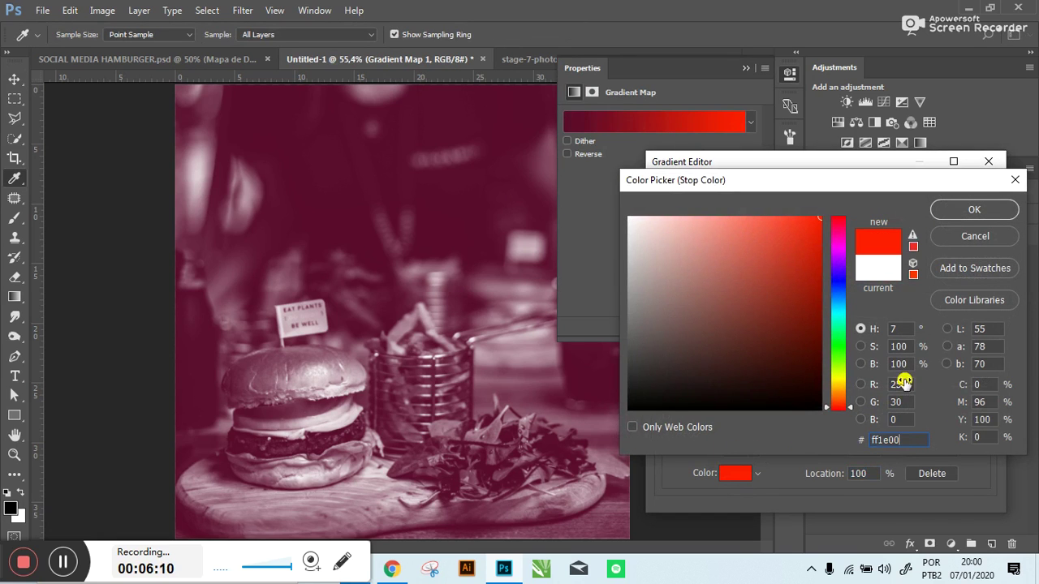
left_click(962, 212)
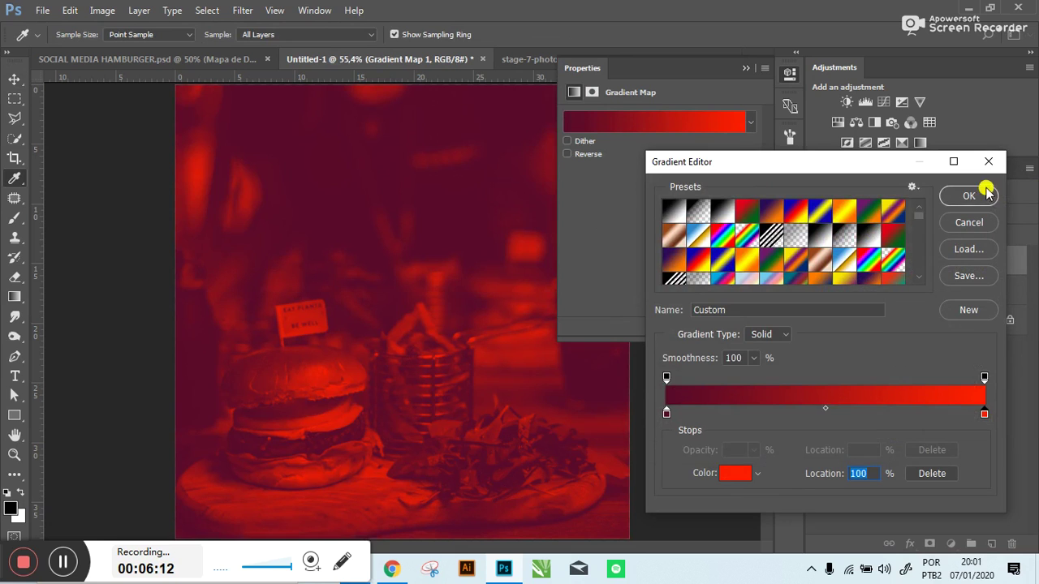
left_click(963, 198)
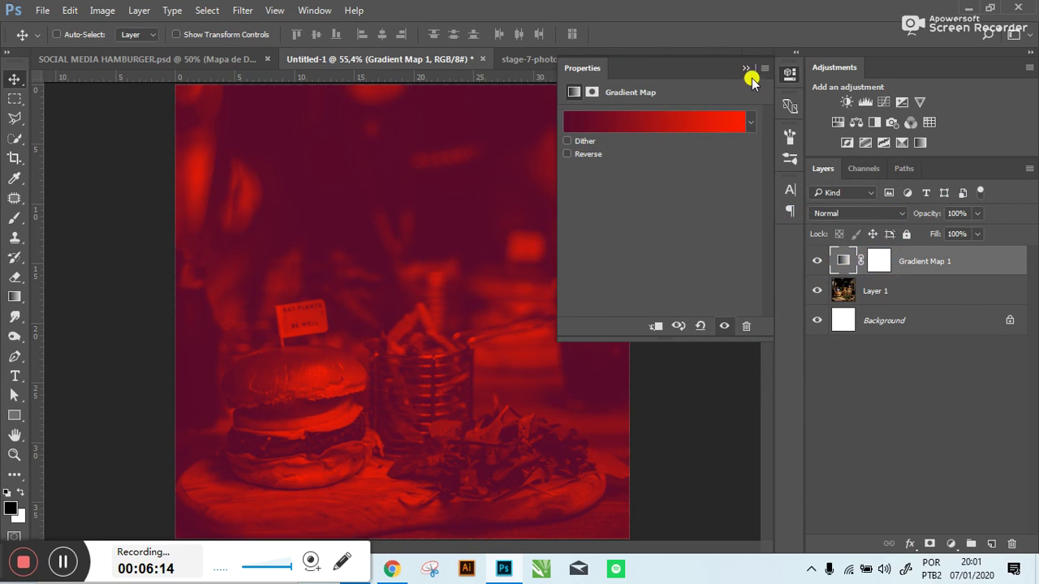
left_click(746, 70)
left_click(158, 60)
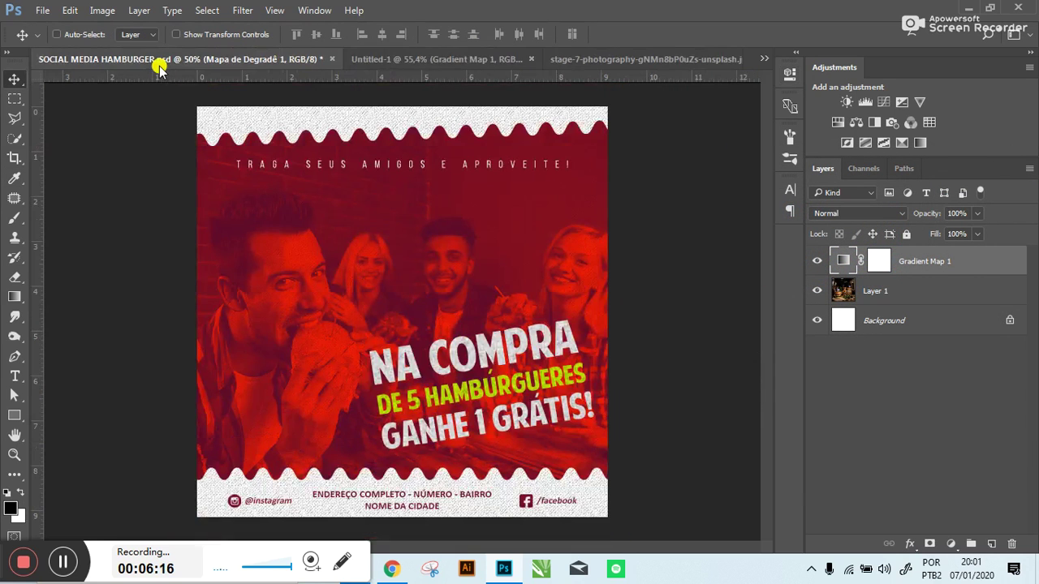
- Compare the open documents and inspect the reference design's Preenchimento de Padrão 1 layer settings
left_click(408, 59)
left_click(593, 59)
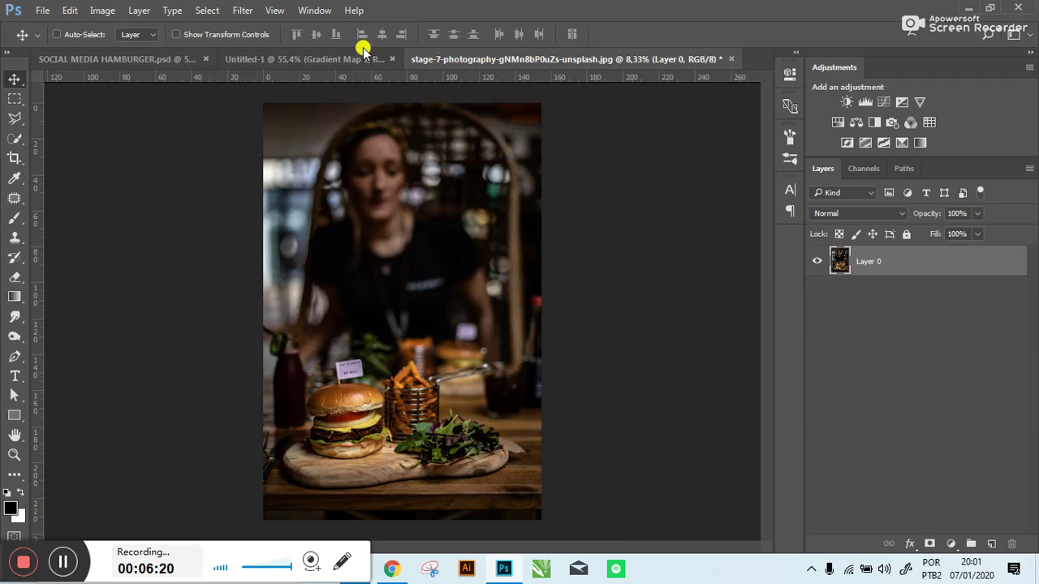
left_click(357, 57)
left_click(147, 59)
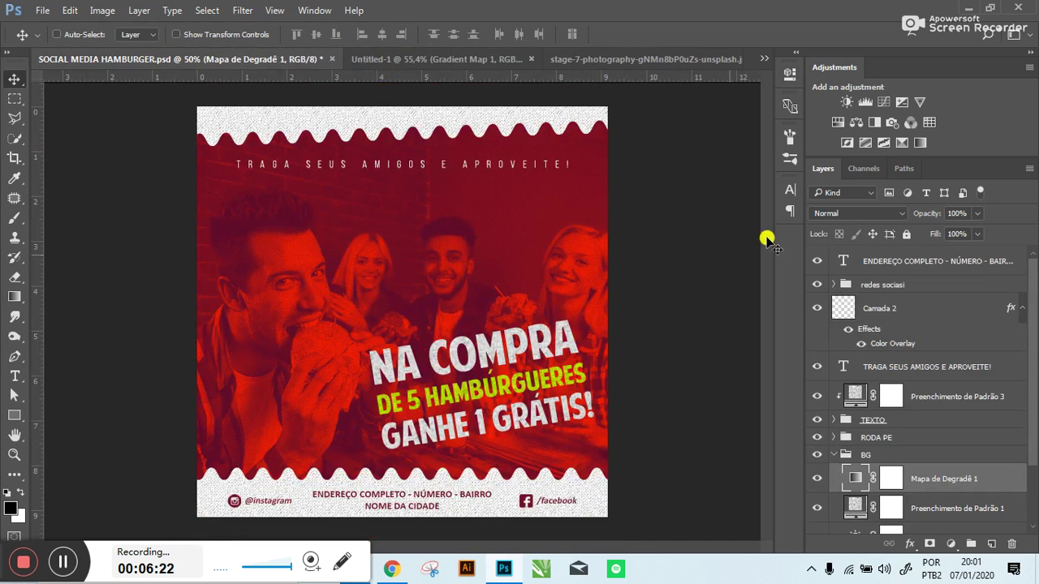
left_click(869, 509)
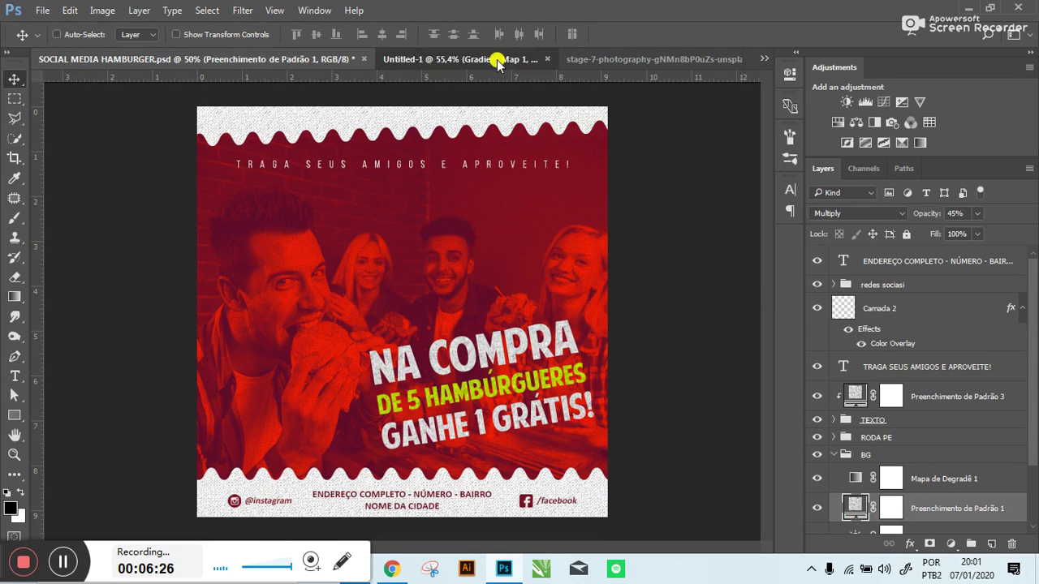
left_click(528, 59)
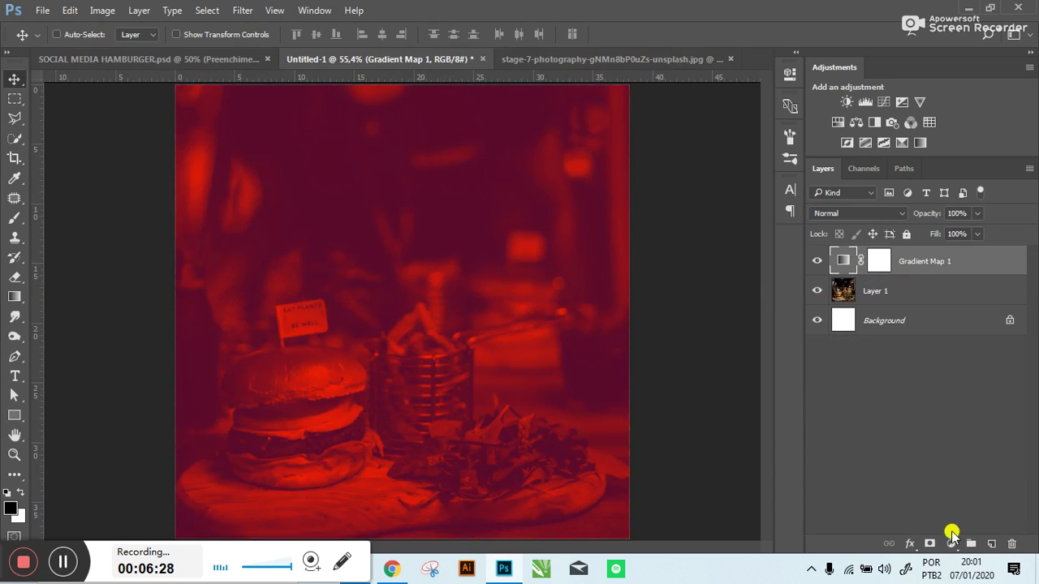
- Add a Pattern fill layer using the grey noise texture in Untitled-1
left_click(952, 543)
left_click(928, 254)
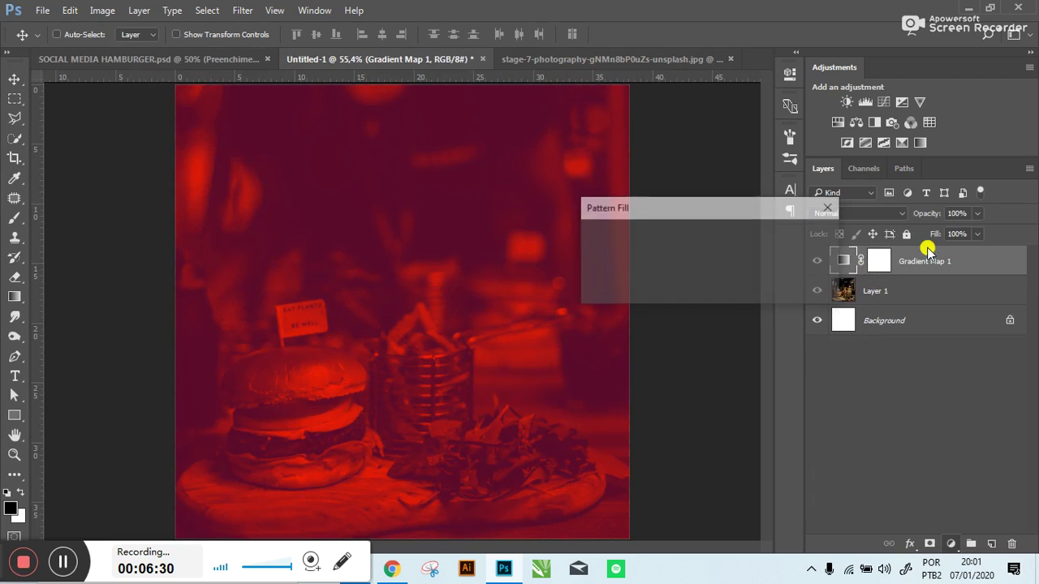
left_click(639, 275)
left_click(628, 334)
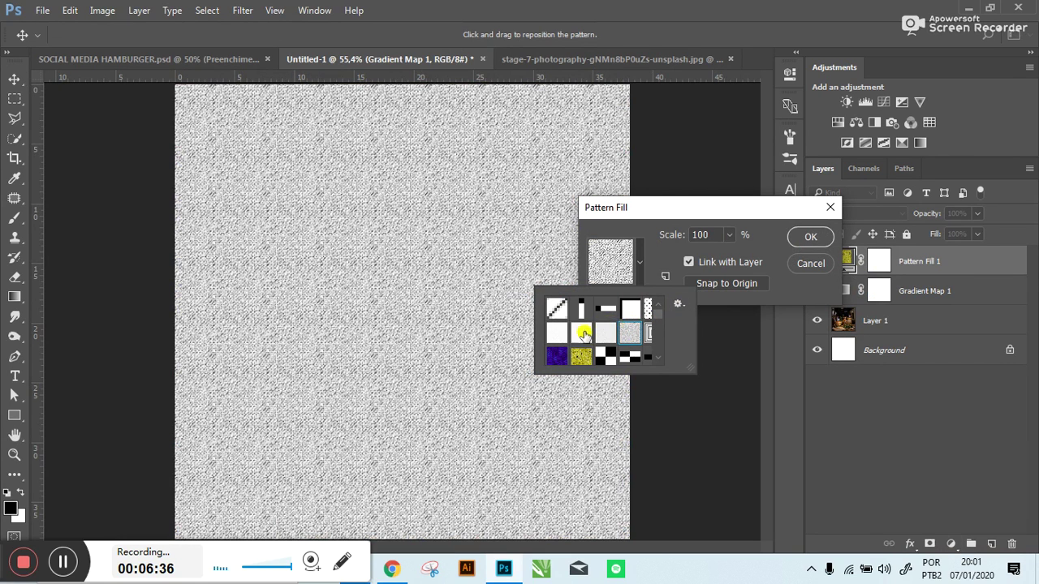
left_click(678, 303)
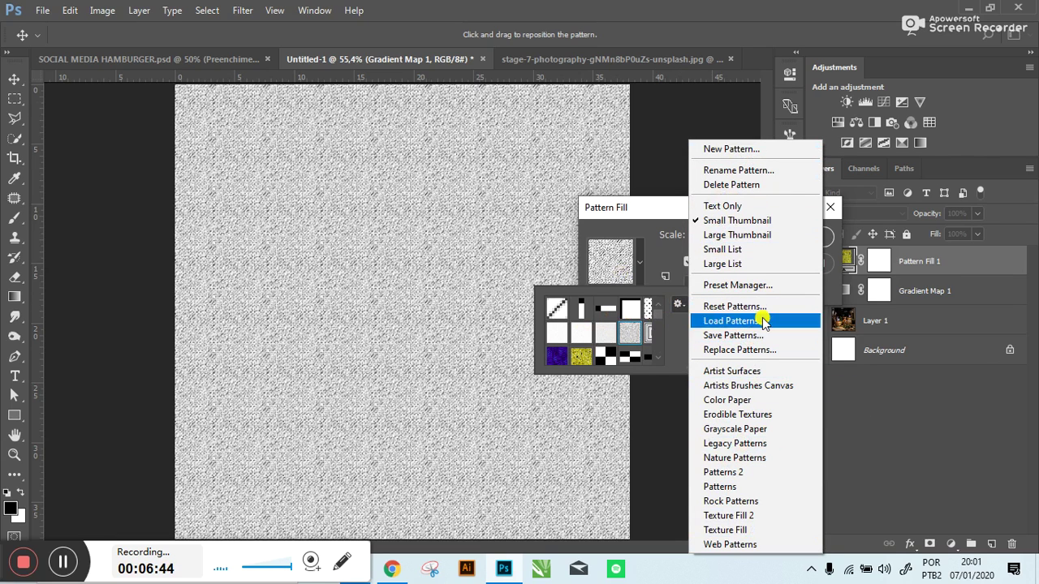
left_click(623, 337)
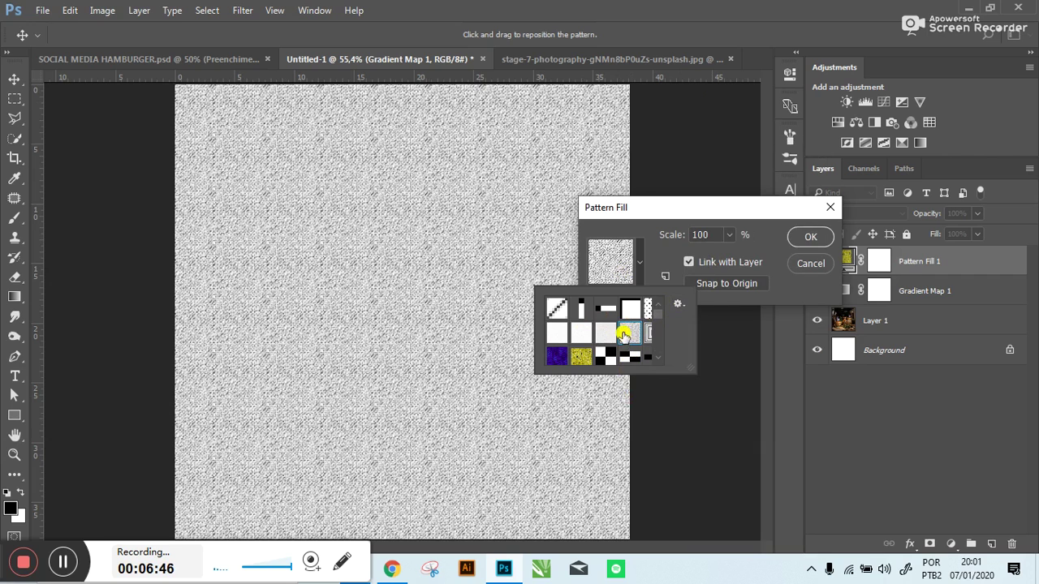
left_click(809, 240)
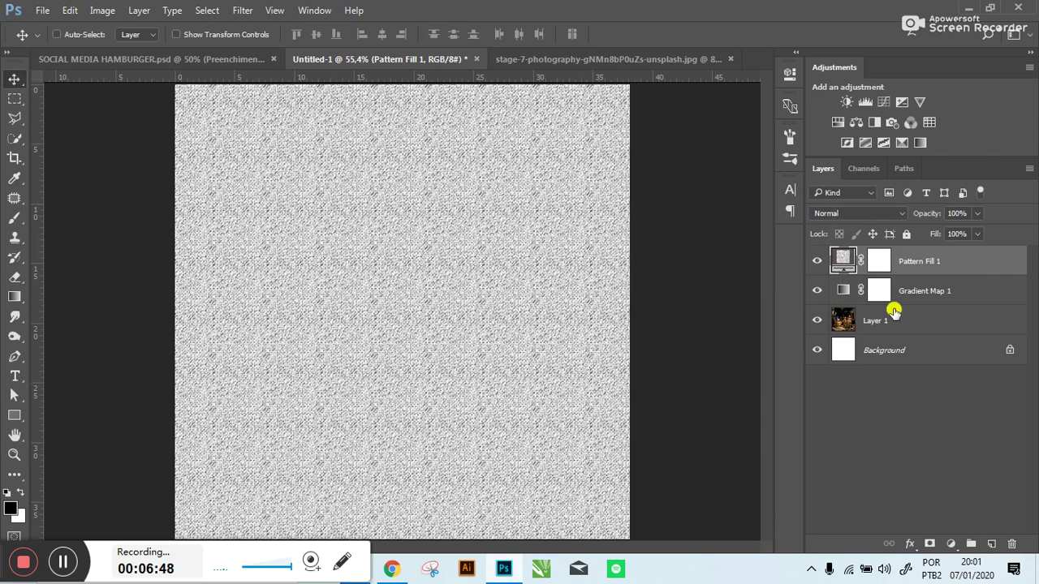
- Set Pattern Fill 1 to Multiply at 45% opacity and compare with the hamburger reference
left_click(850, 215)
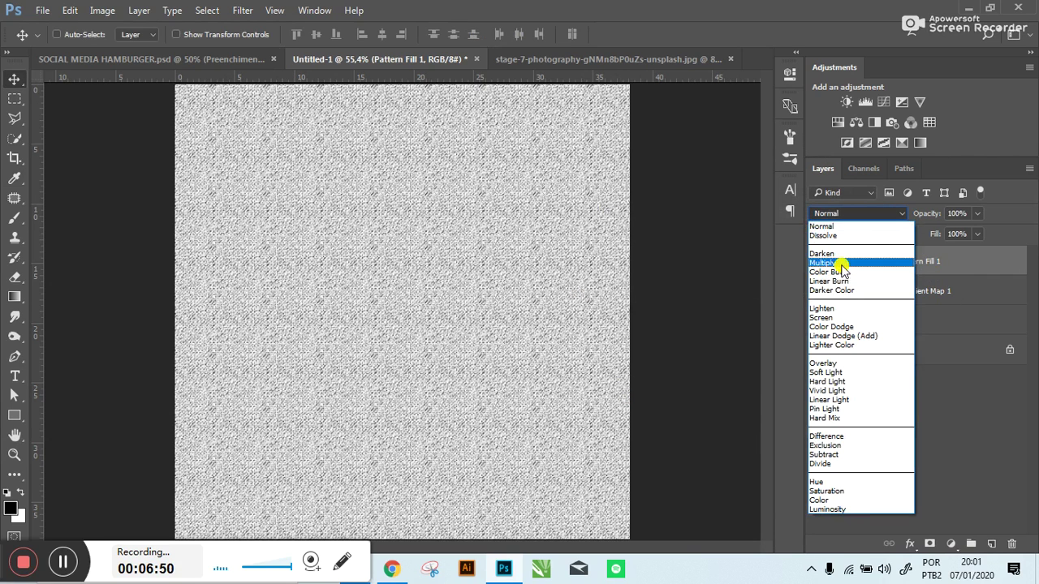
left_click(840, 264)
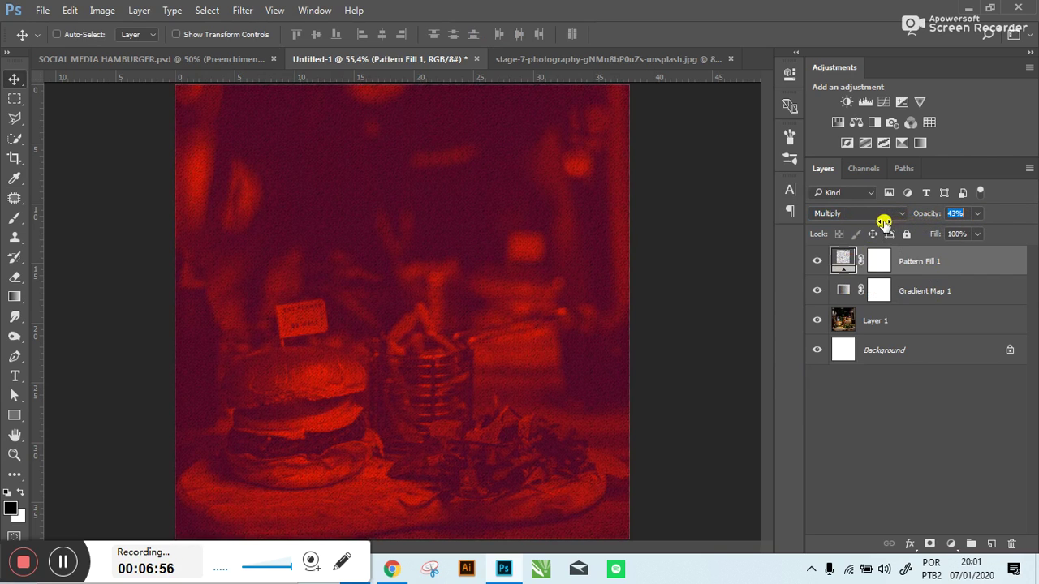
type("45")
key("Return")
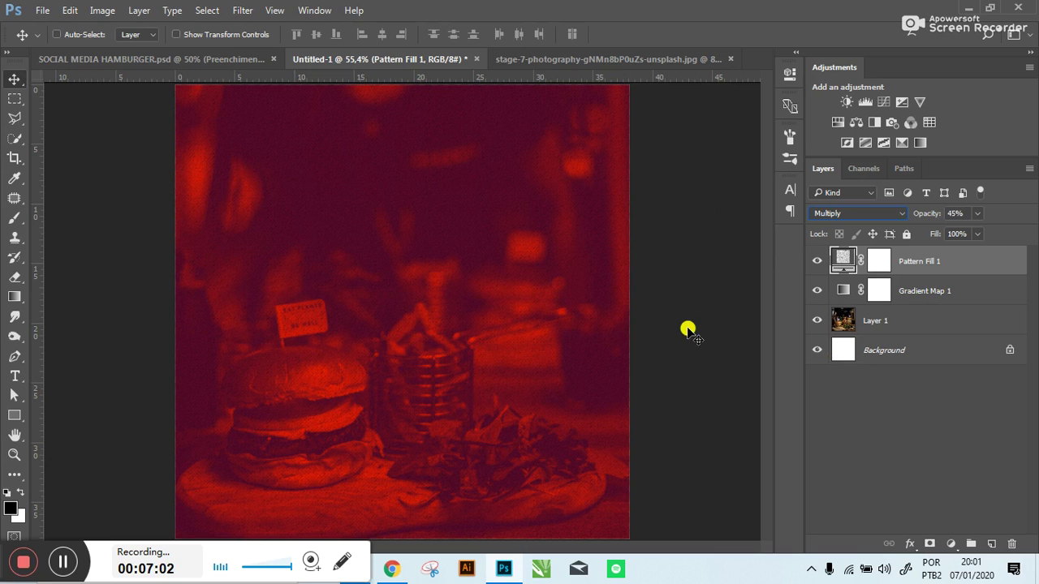
left_click(162, 59)
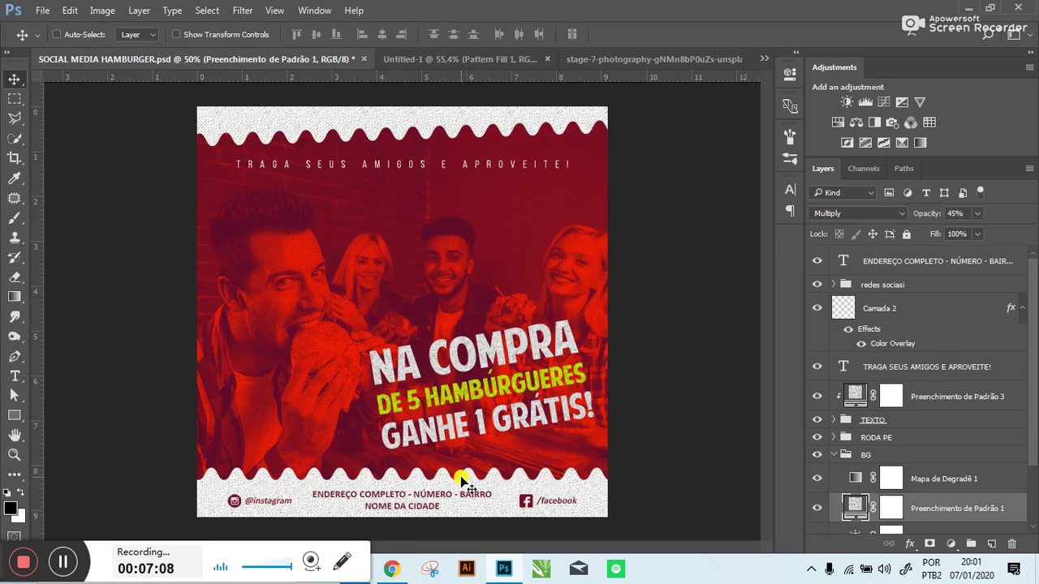
left_click(427, 60)
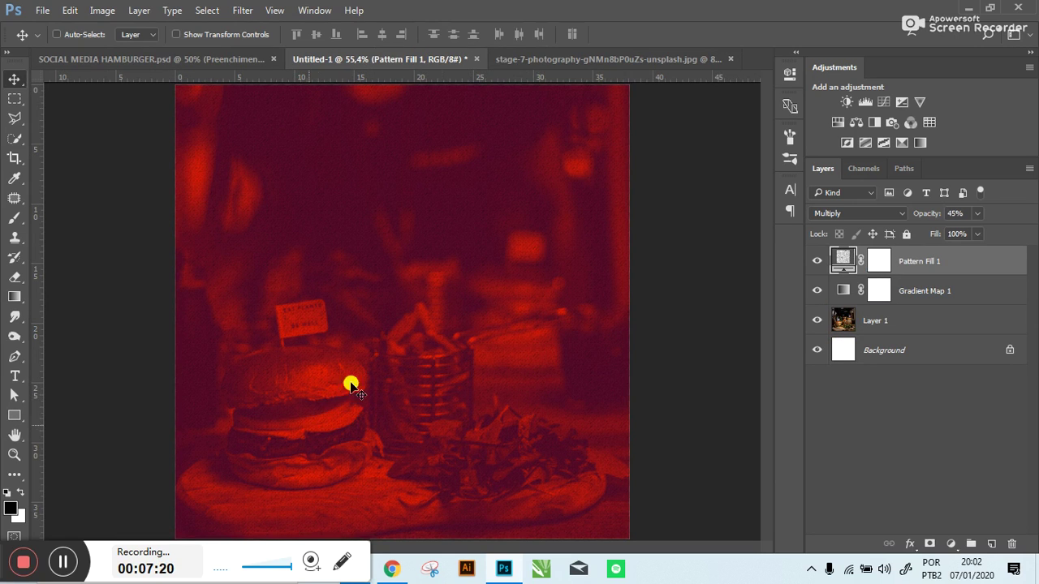
- Check the NA COMPRA font settings inside the reference design's TEXTO group
left_click(204, 58)
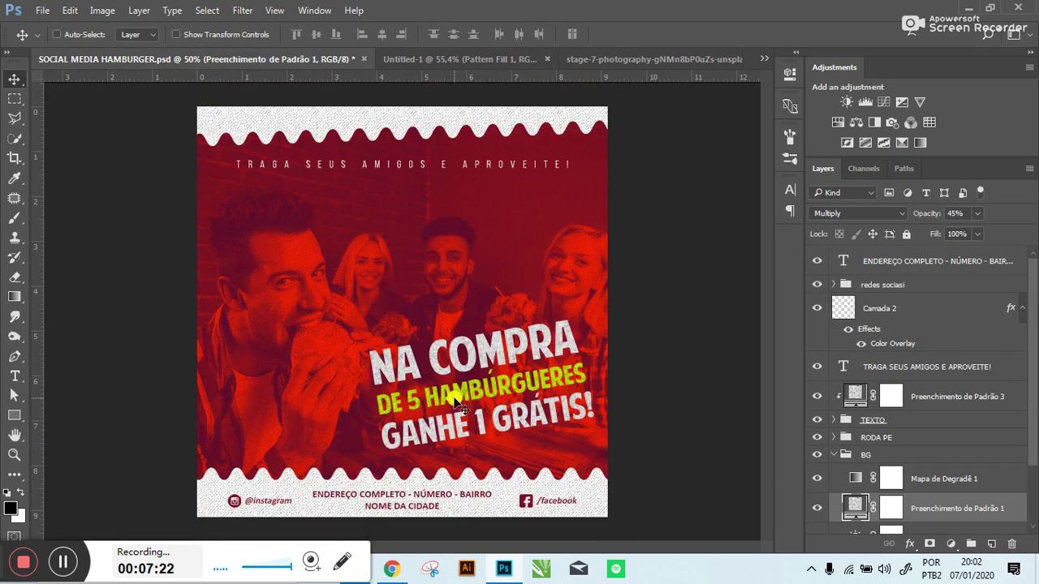
left_click(544, 351)
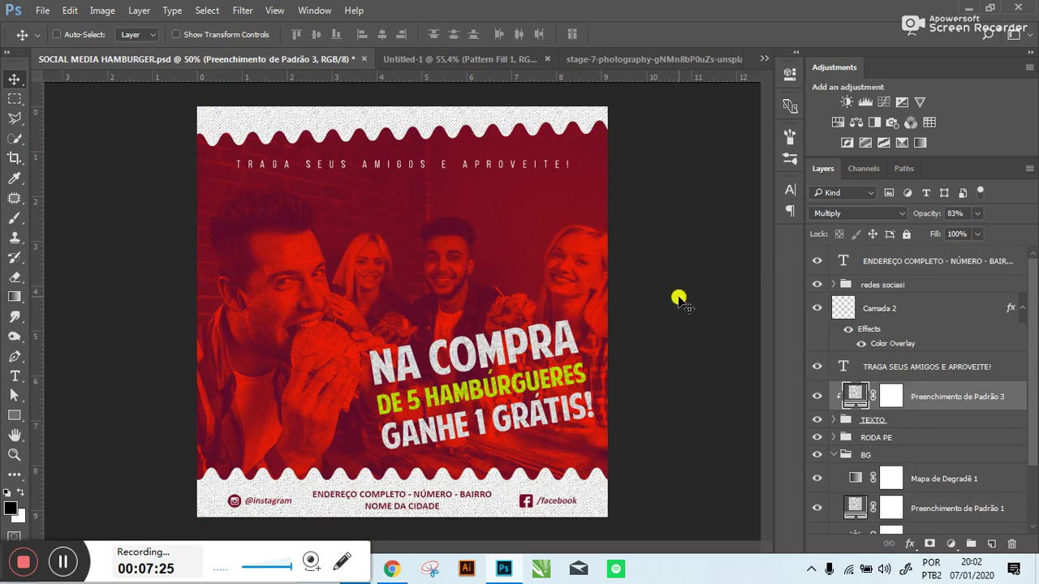
left_click(898, 423)
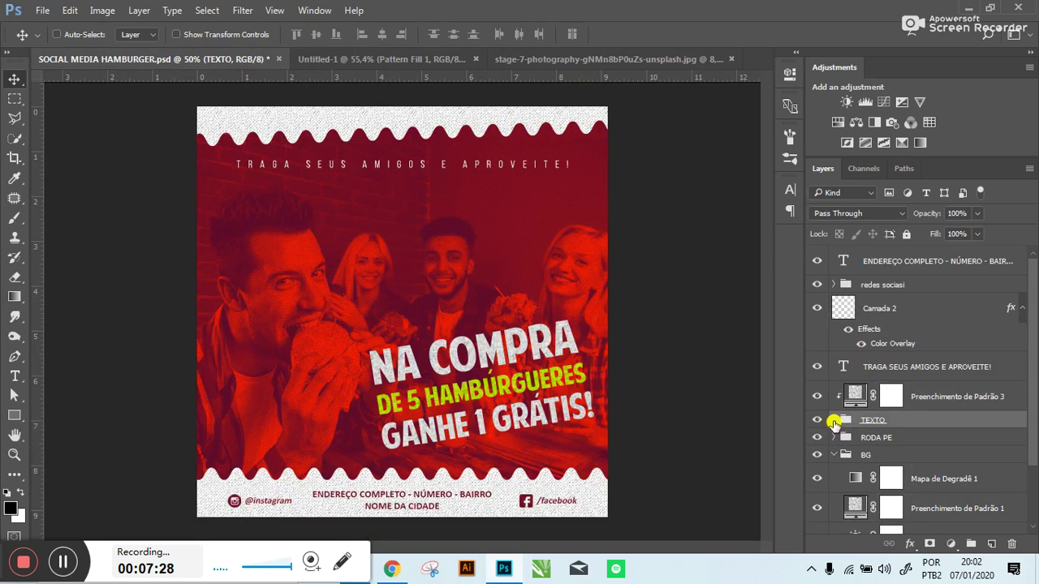
left_click(833, 420)
left_click(891, 438)
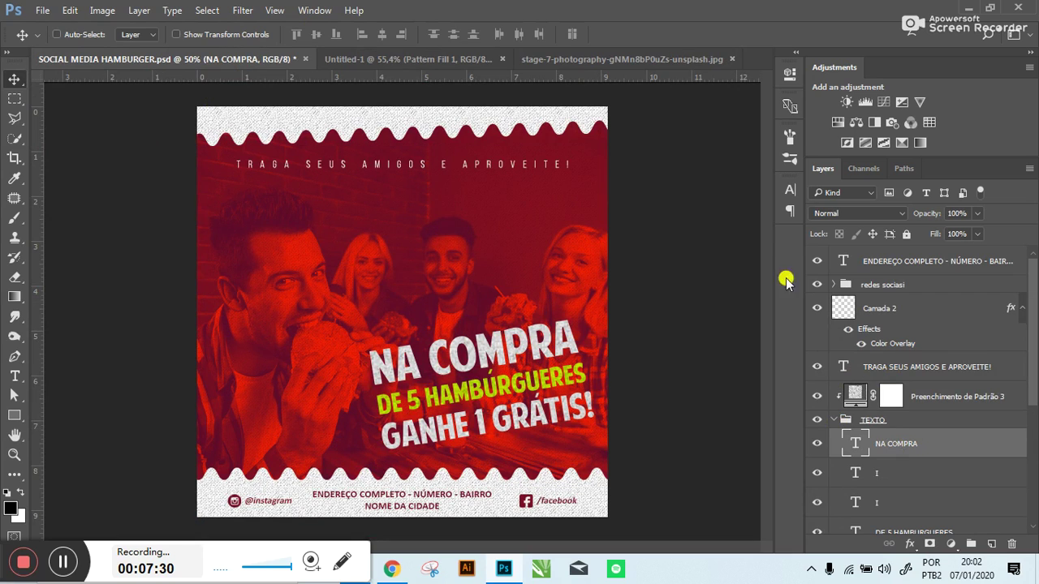
left_click(790, 189)
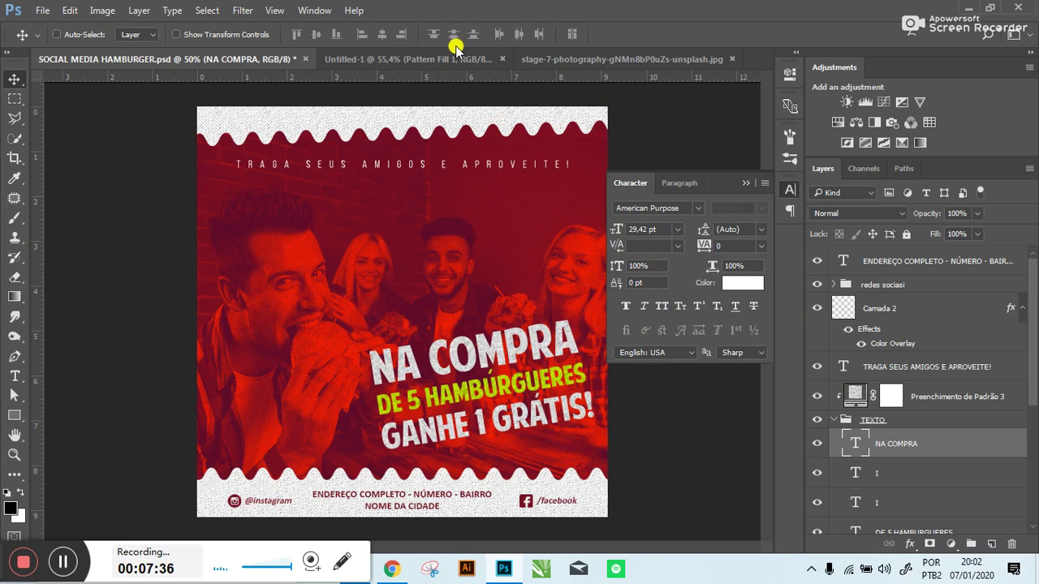
left_click(423, 59)
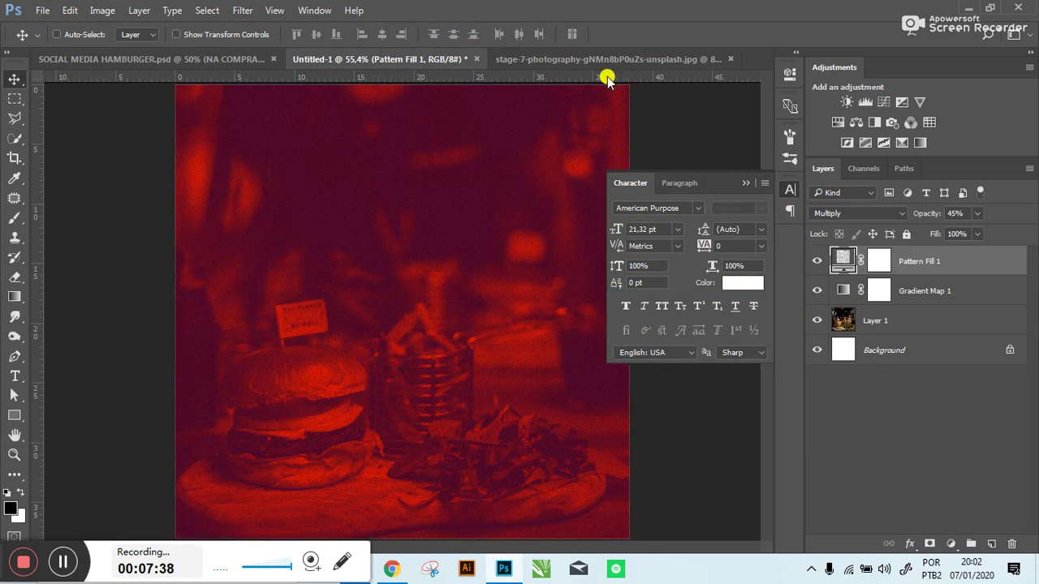
left_click(744, 182)
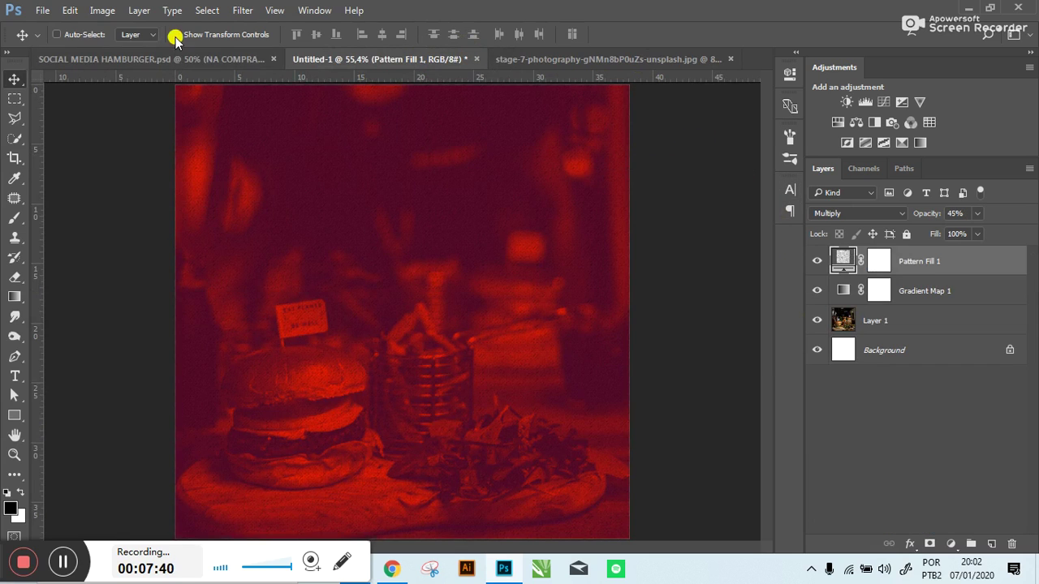
left_click(205, 58)
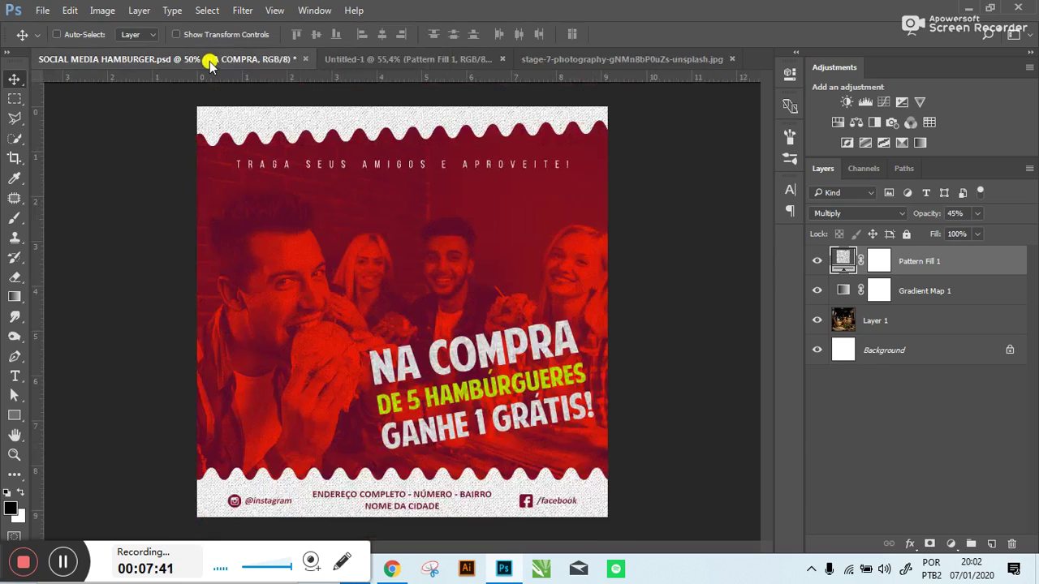
left_click(409, 61)
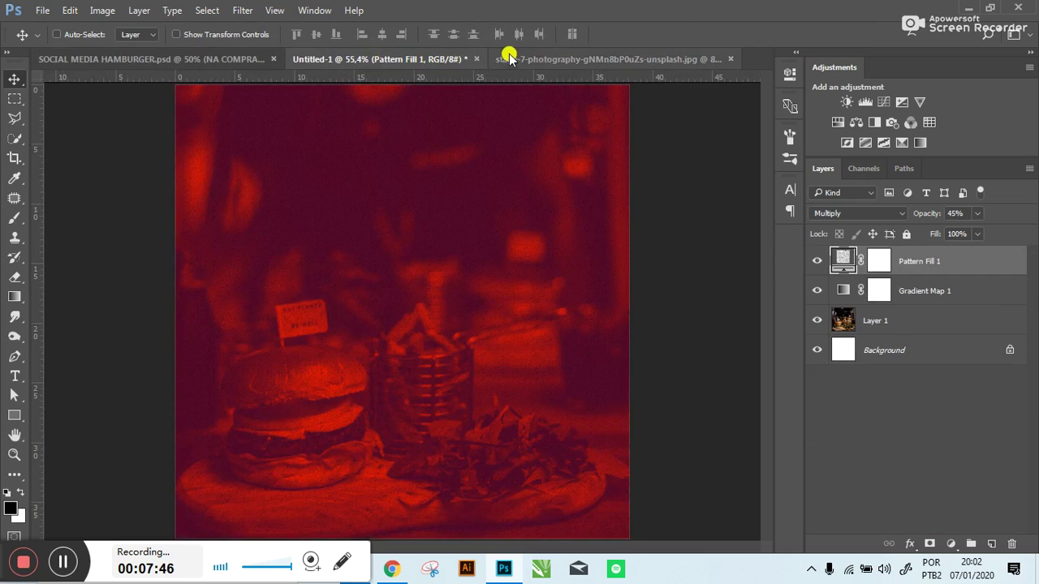
- Close the original stage-7 burger photo without saving changes
left_click(542, 60)
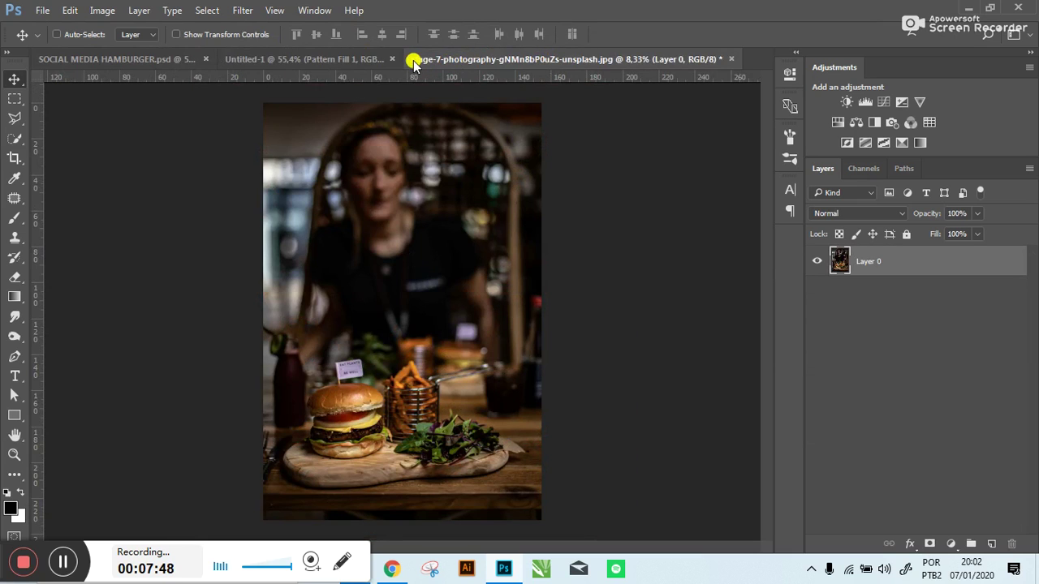
left_click(731, 58)
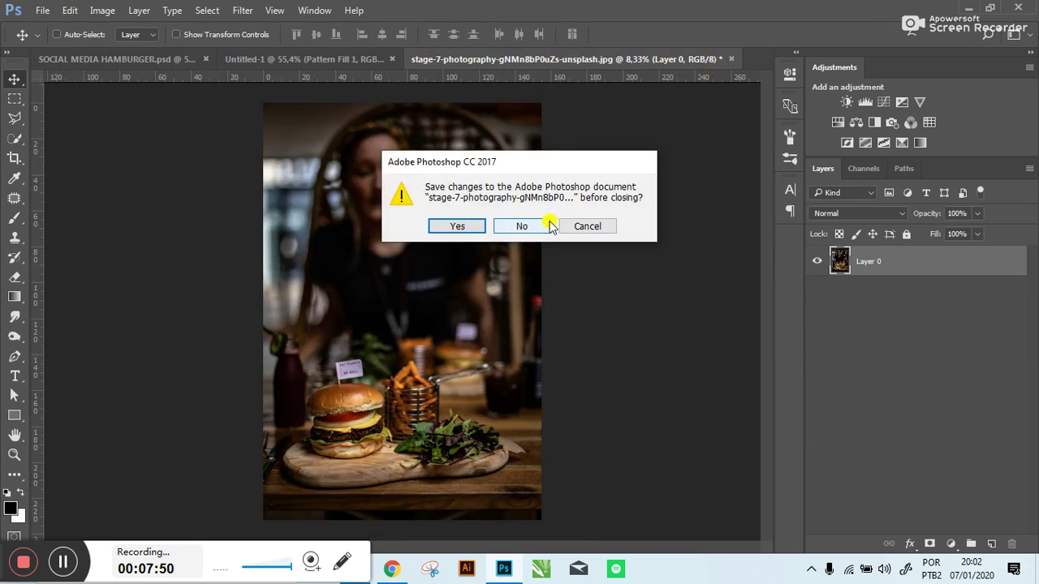
left_click(522, 227)
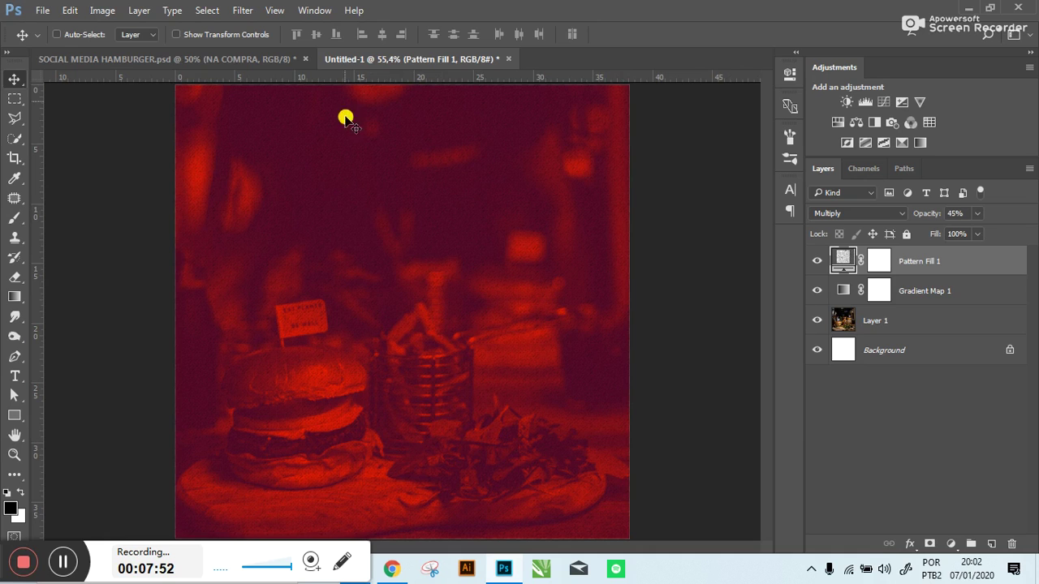
left_click(262, 58)
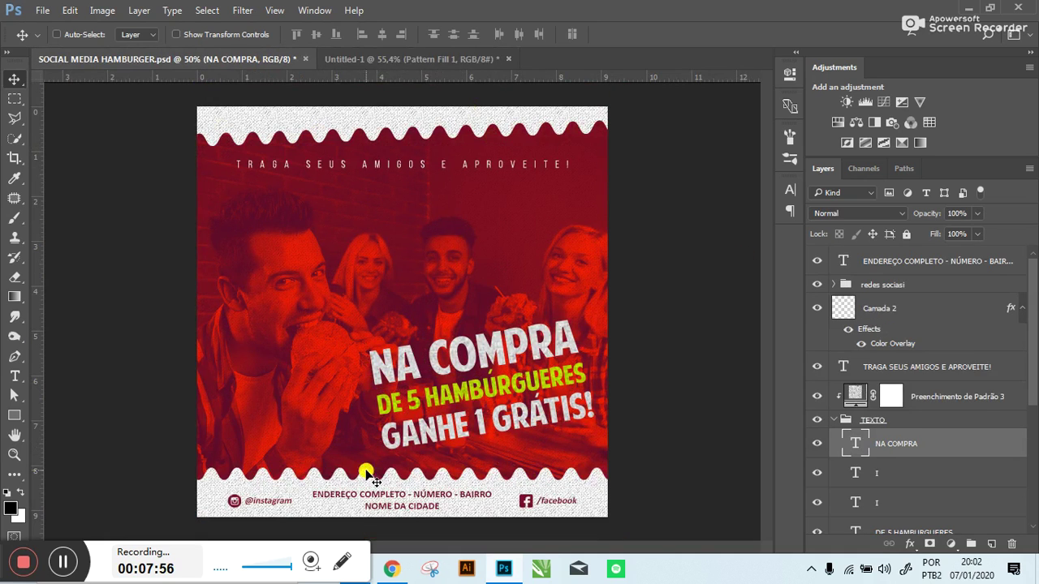
left_click(367, 60)
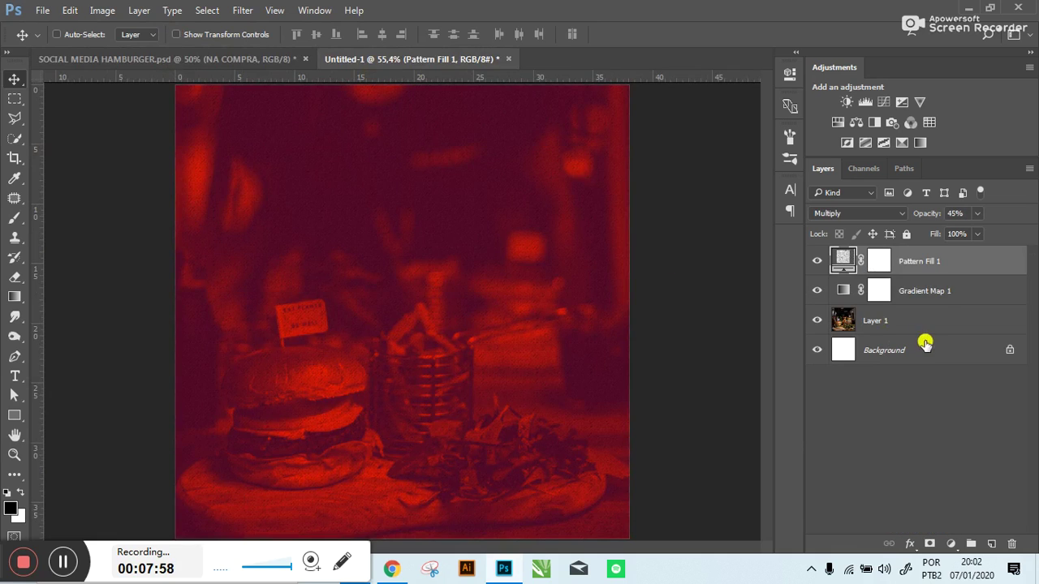
- Type NA COMPRA text near the Untitled-1 canvas centre and commit it
key("t")
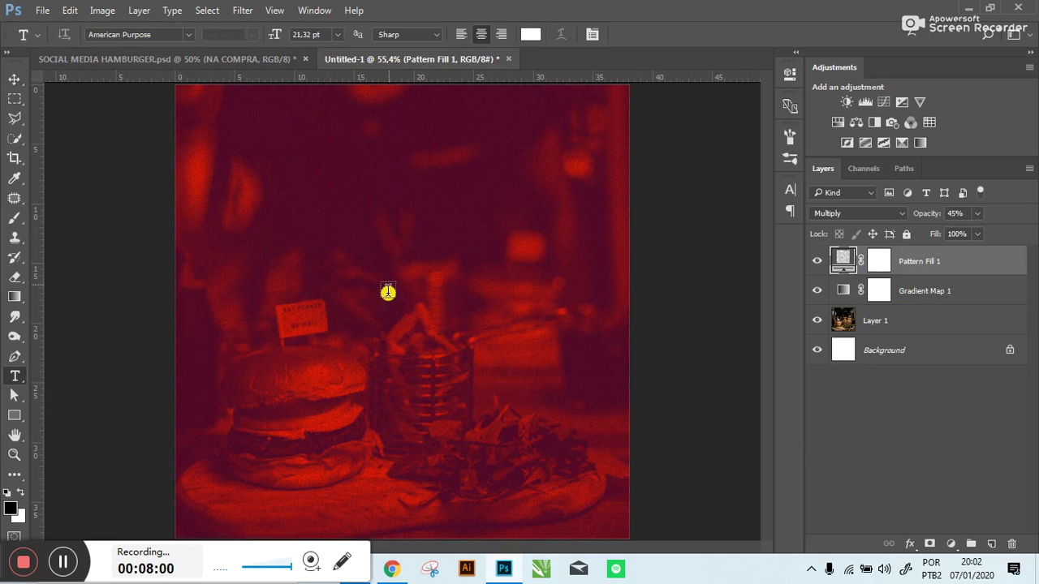
left_click(383, 246)
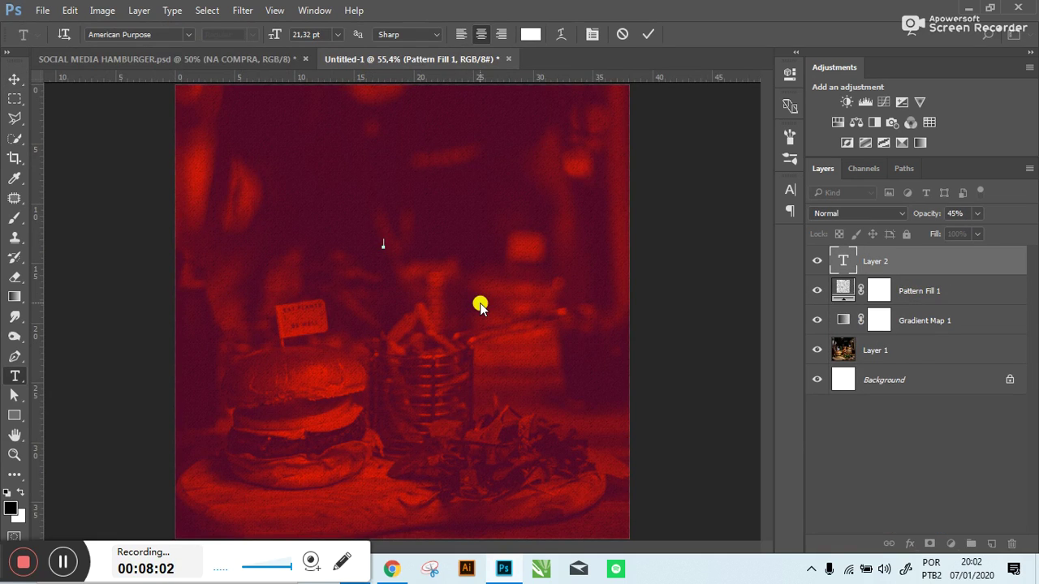
type("NA COMPRA")
key("ctrl+Return")
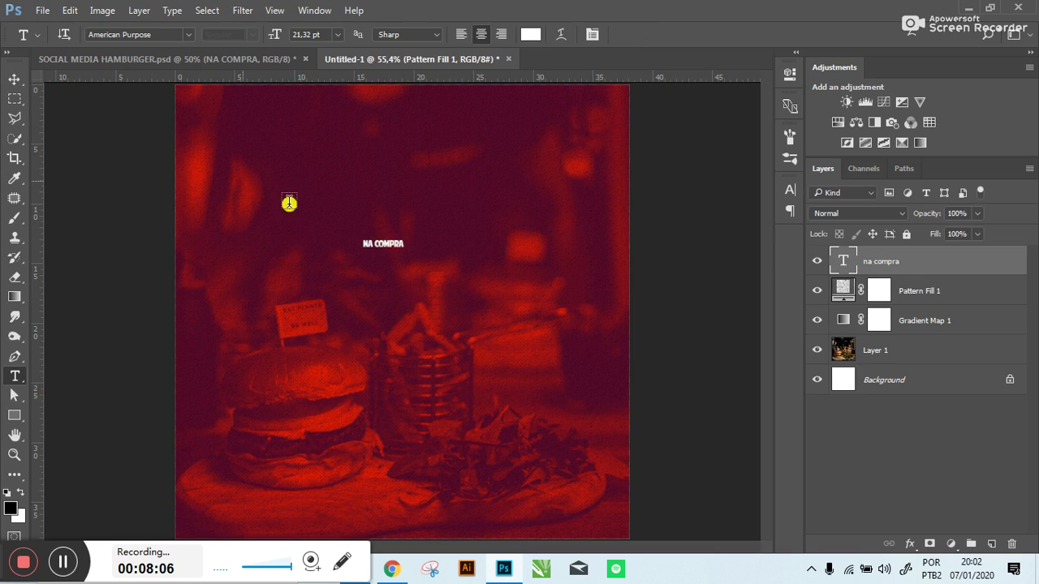
left_click(110, 61)
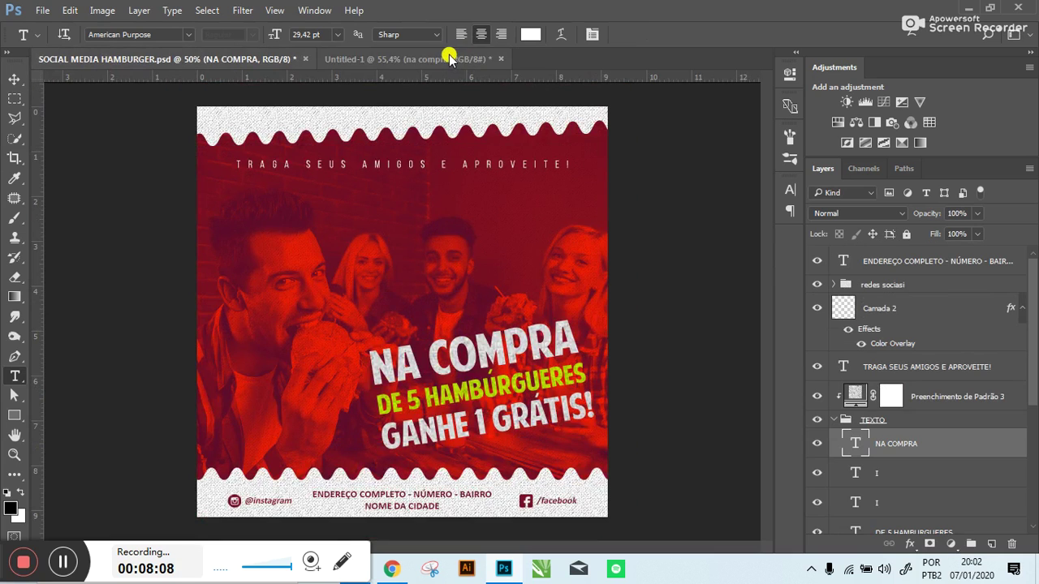
left_click(319, 60)
- Enlarge, tilt and move the headline, then undo everything until the text layer is gone
key("ctrl+t")
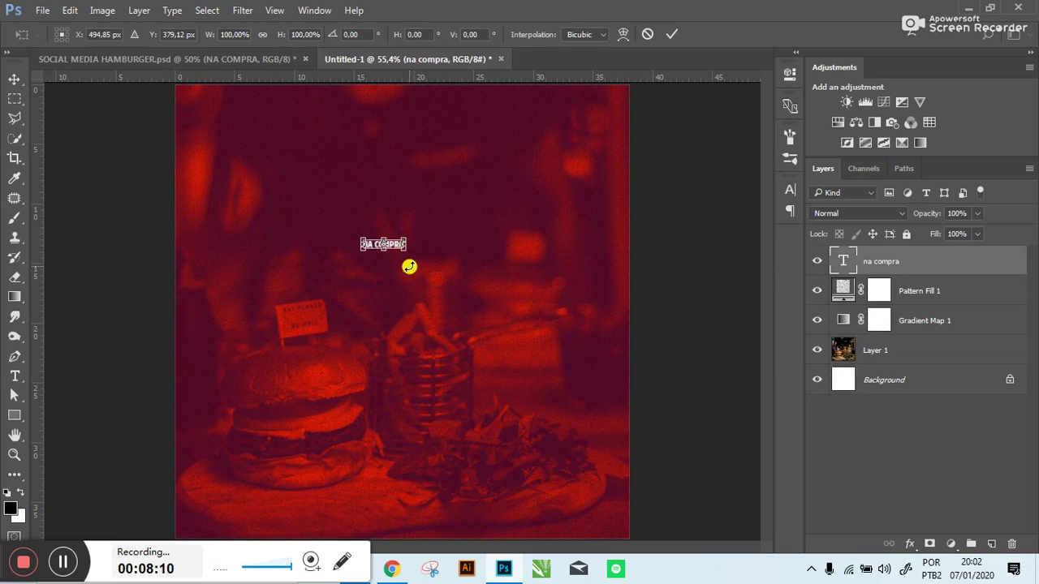
left_click_drag(406, 250, 595, 372)
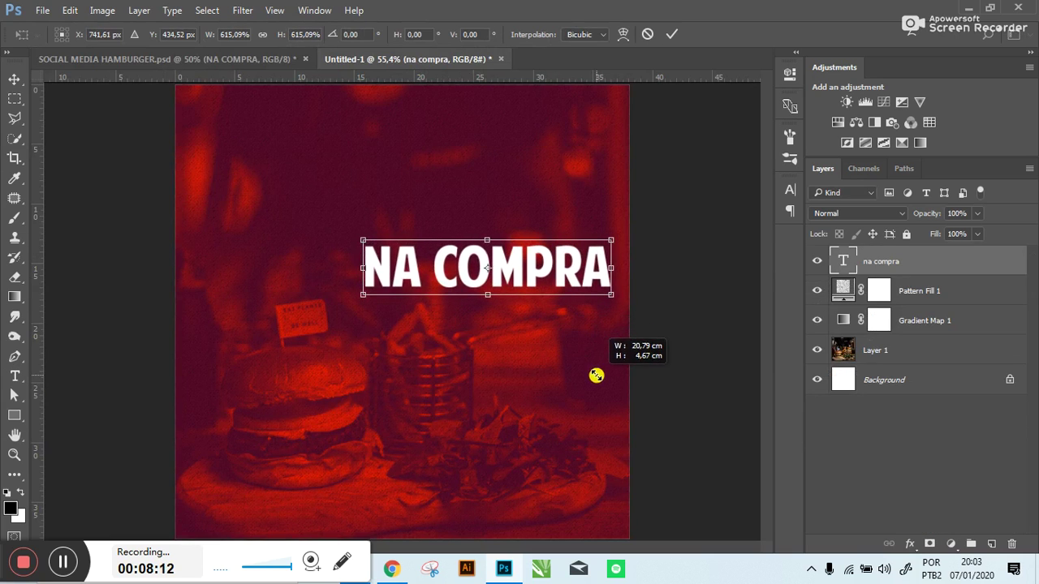
left_click_drag(617, 269, 609, 219)
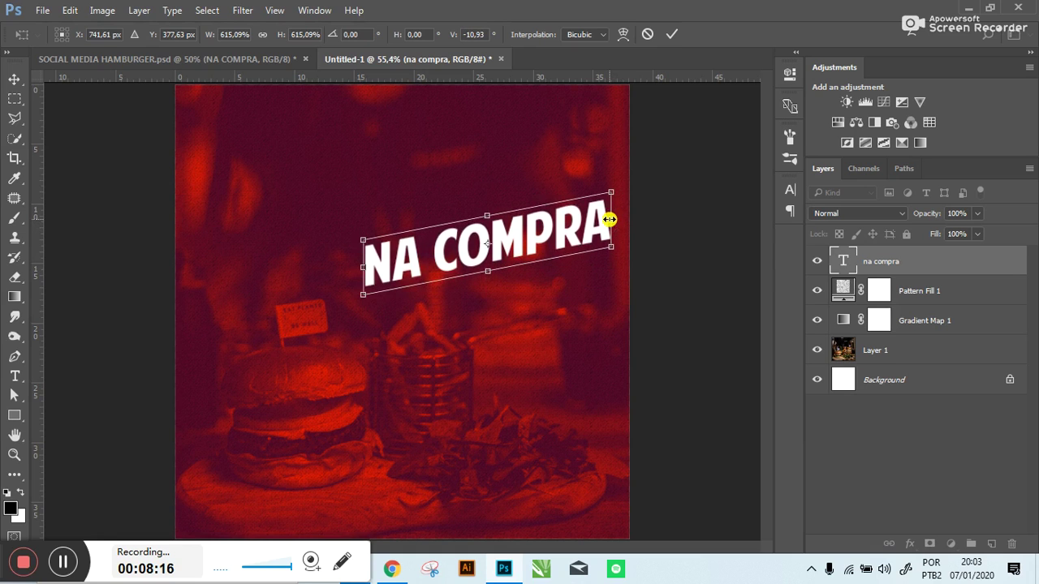
key("Return")
left_click(14, 79)
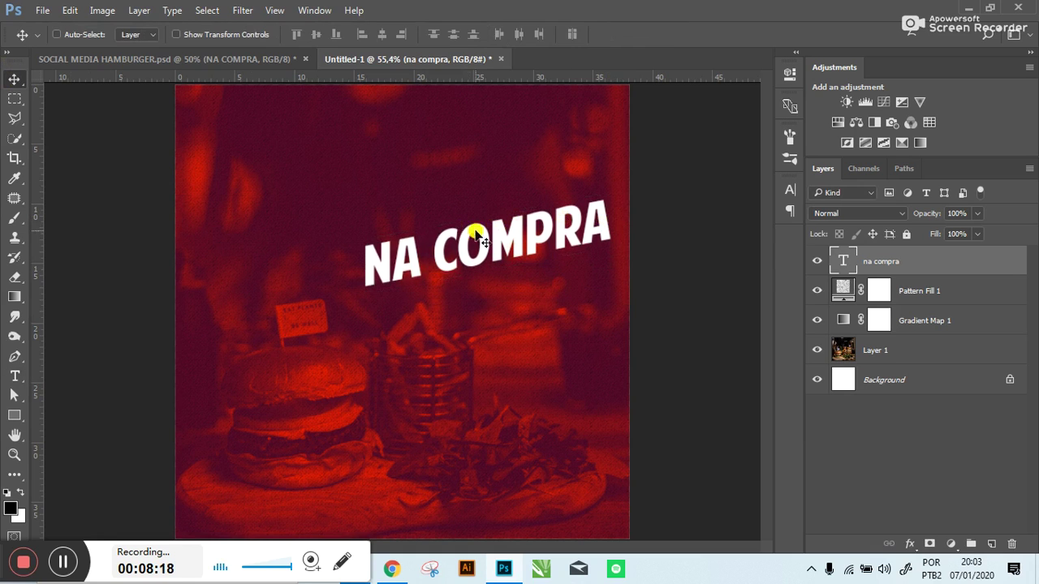
left_click_drag(466, 224, 351, 148)
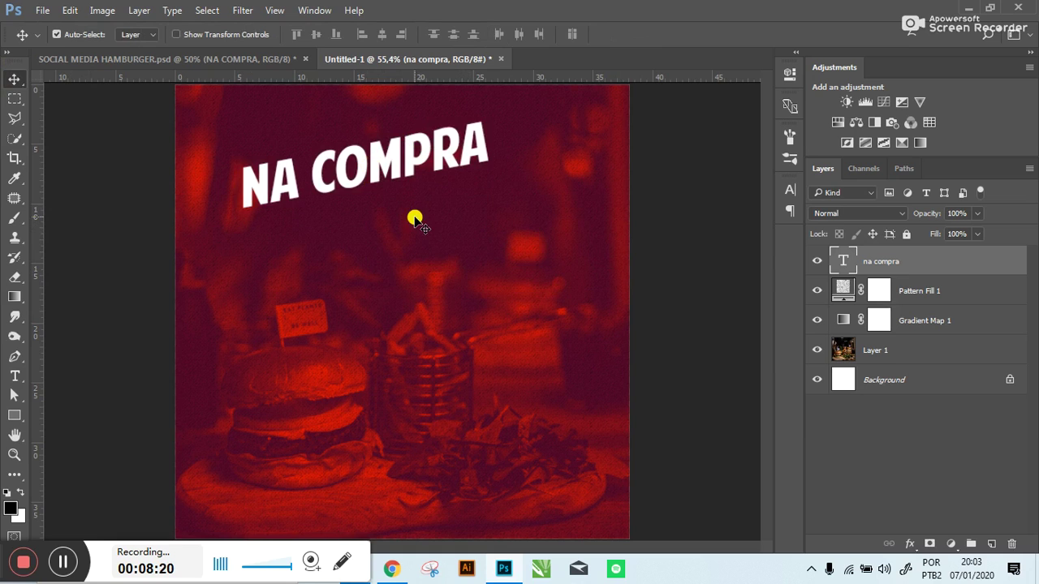
key("ctrl+alt+z")
key("ctrl+alt+z")
key("ctrl+alt+z")
key("ctrl+alt+z")
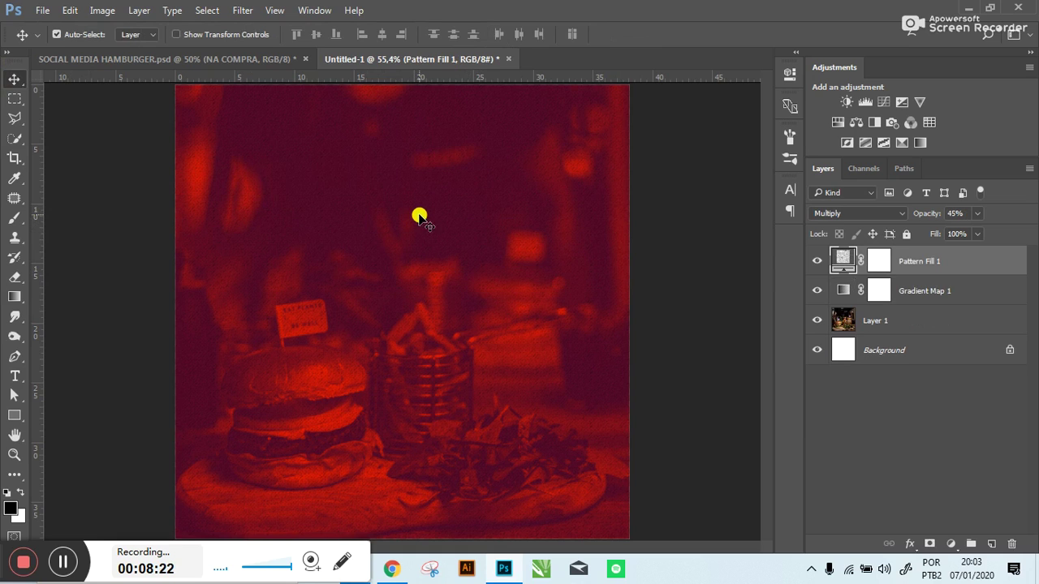
key("t")
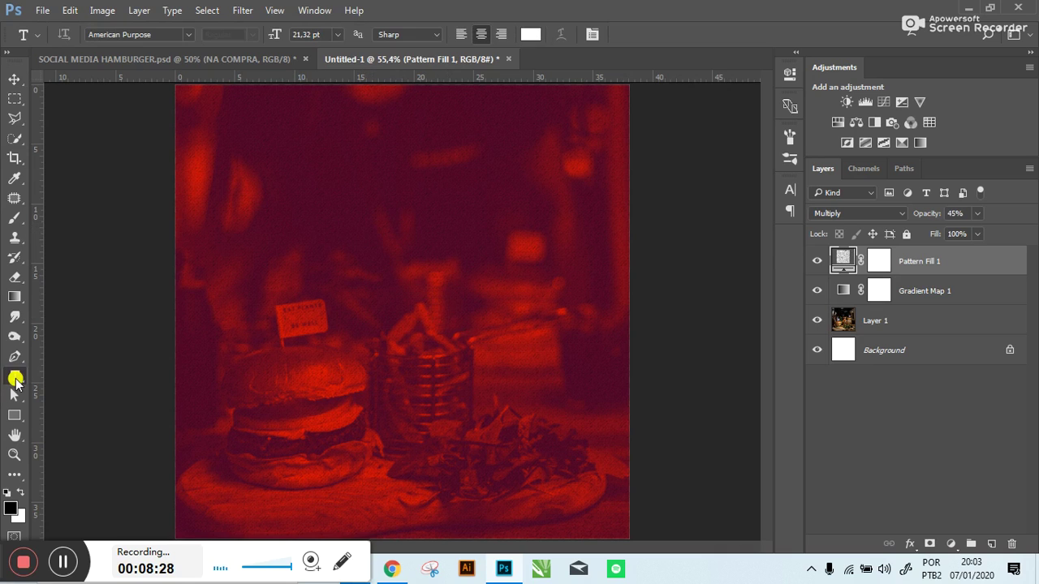
- Add NA COMPRA text and scale it up about five times
left_click(373, 232)
type("NA COMPRA")
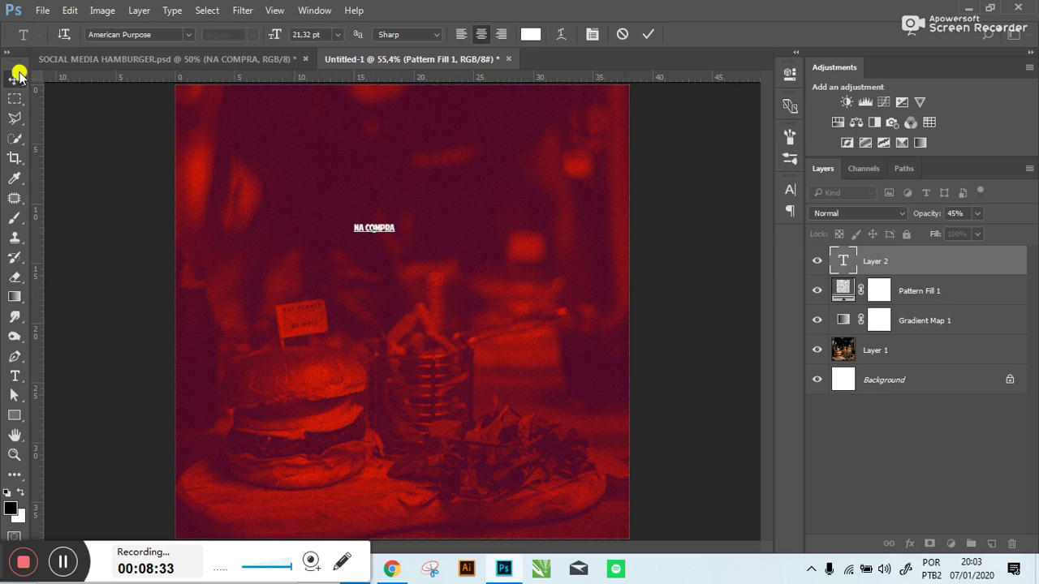
left_click(14, 79)
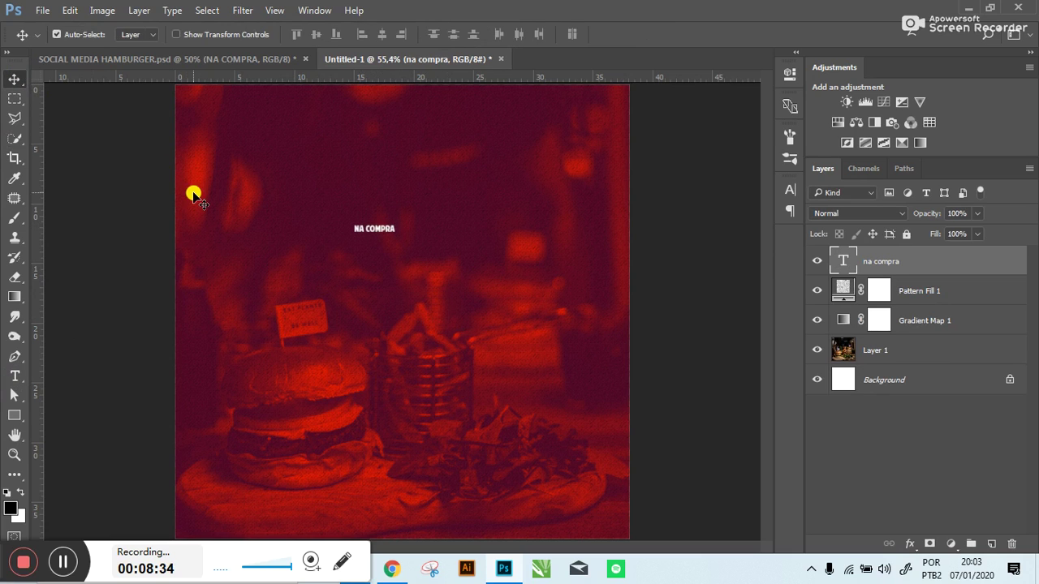
key("ctrl+t")
left_click_drag(395, 234, 553, 391)
key("Return")
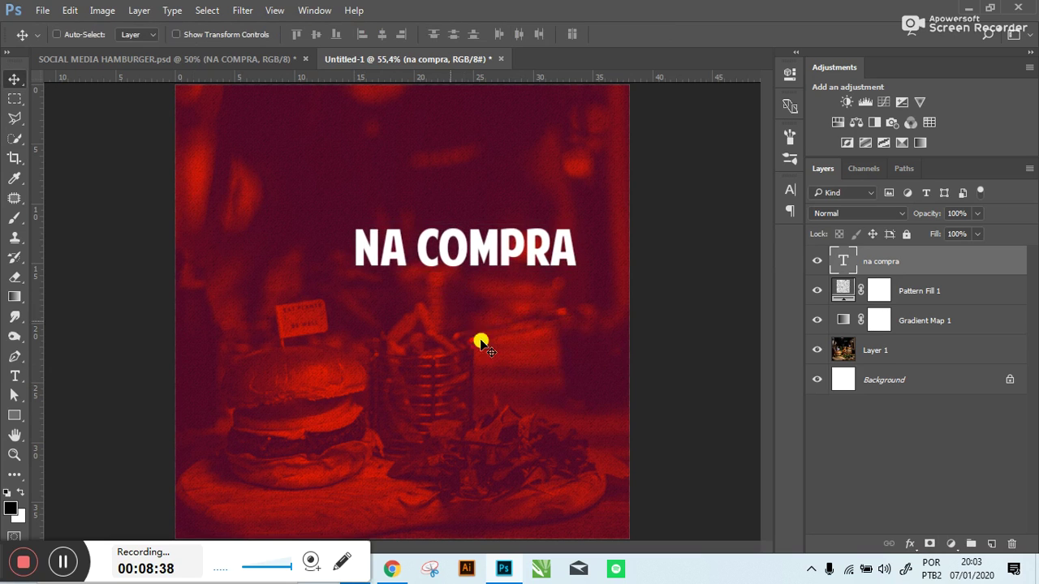
- Tilt NA COMPRA upward about 11.8°, move it top left, and duplicate it below
left_click(173, 58)
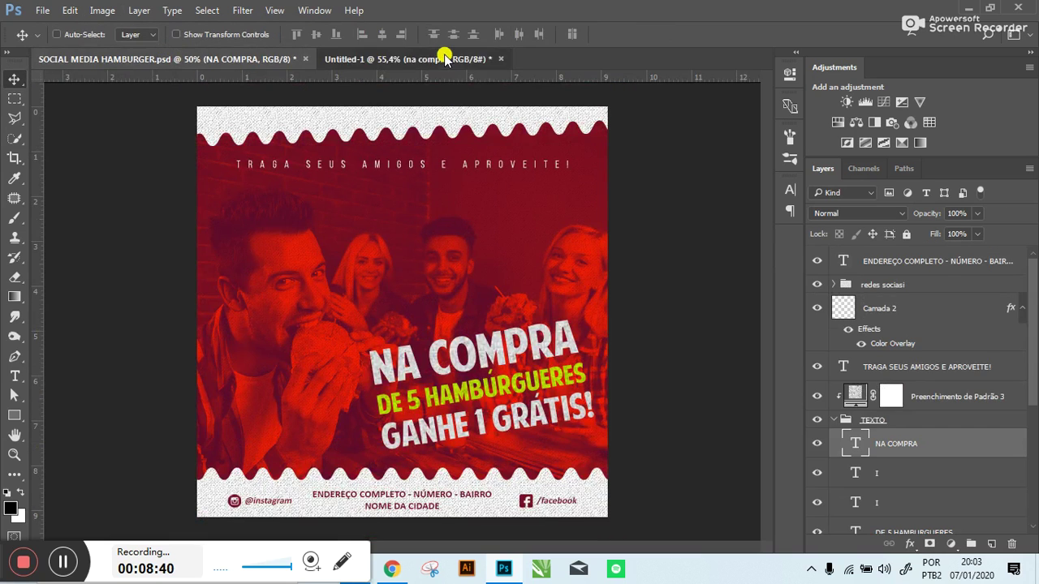
left_click(441, 59)
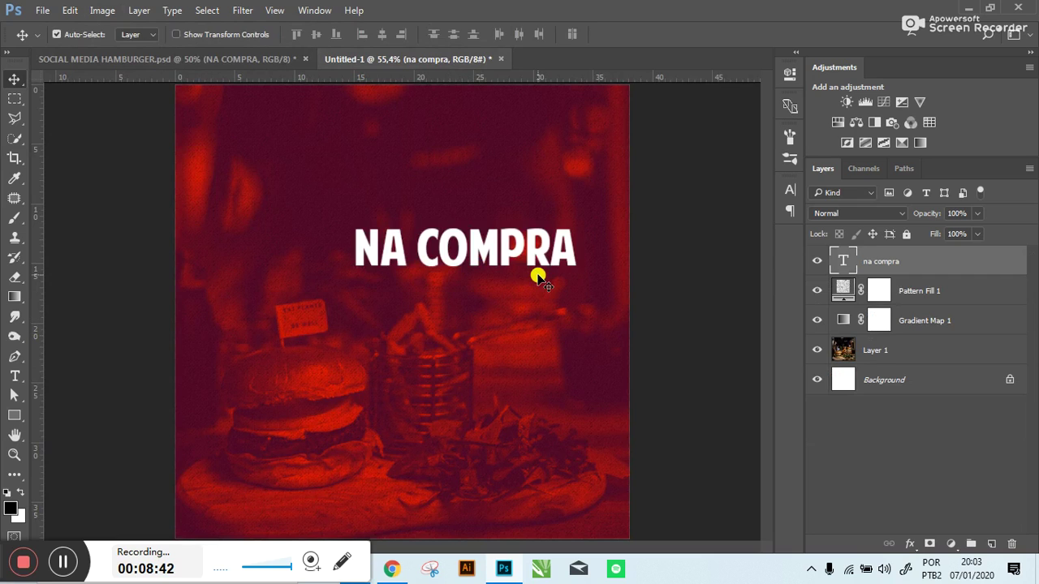
key("ctrl+t")
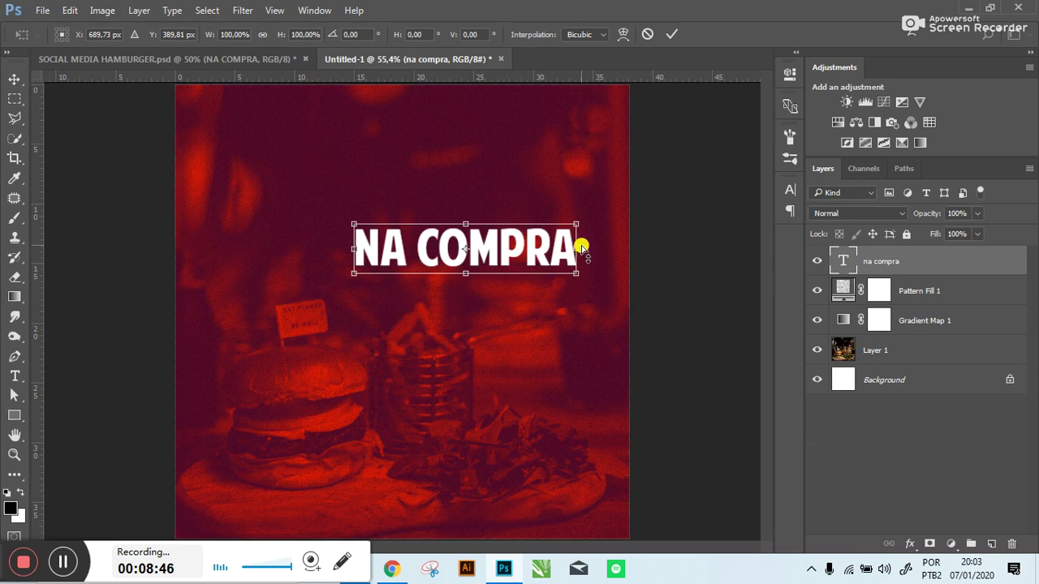
left_click_drag(583, 258, 579, 211)
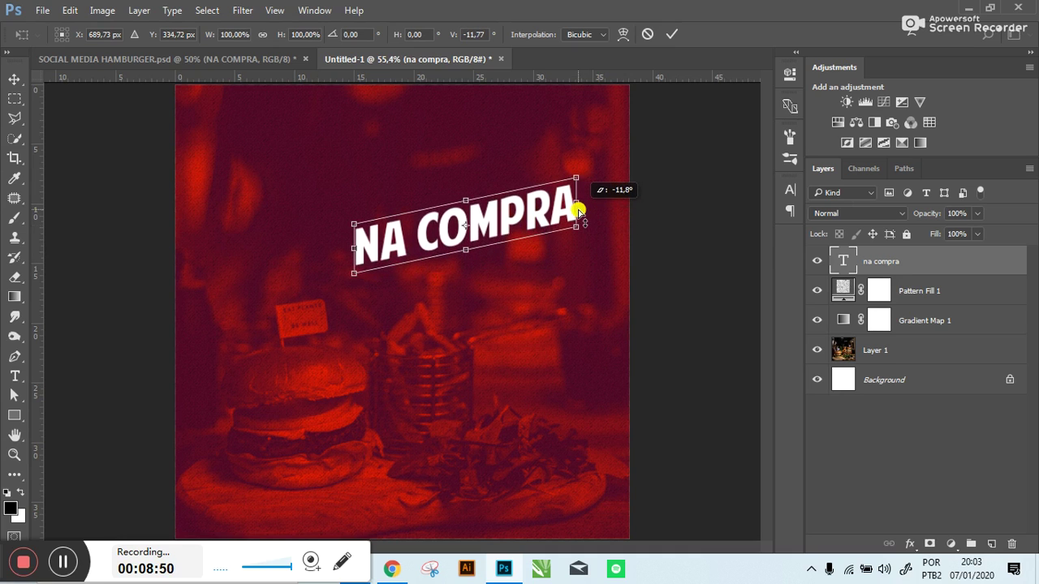
key("Return")
left_click_drag(449, 237, 322, 166)
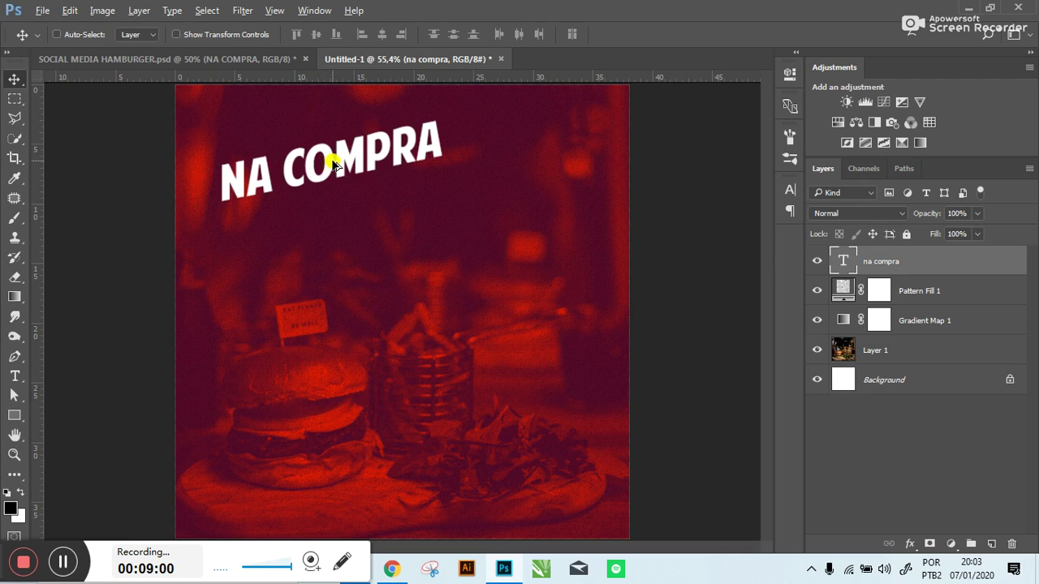
left_click_drag(333, 165, 343, 223, "alt")
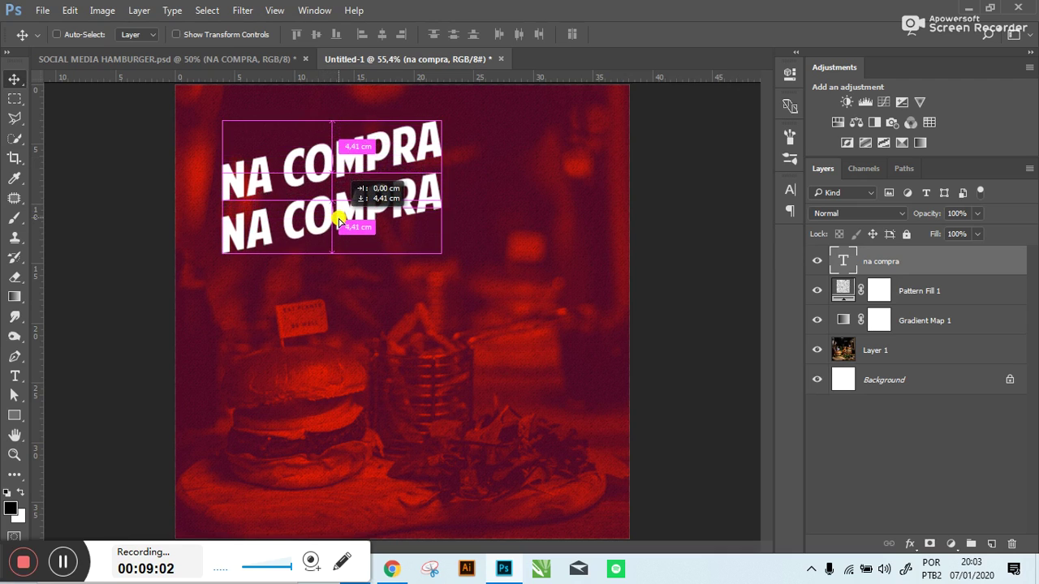
- Retype the duplicated line as 'DE 5 HAMBorgues', checking the reference wording
key("t")
key("ctrl+a")
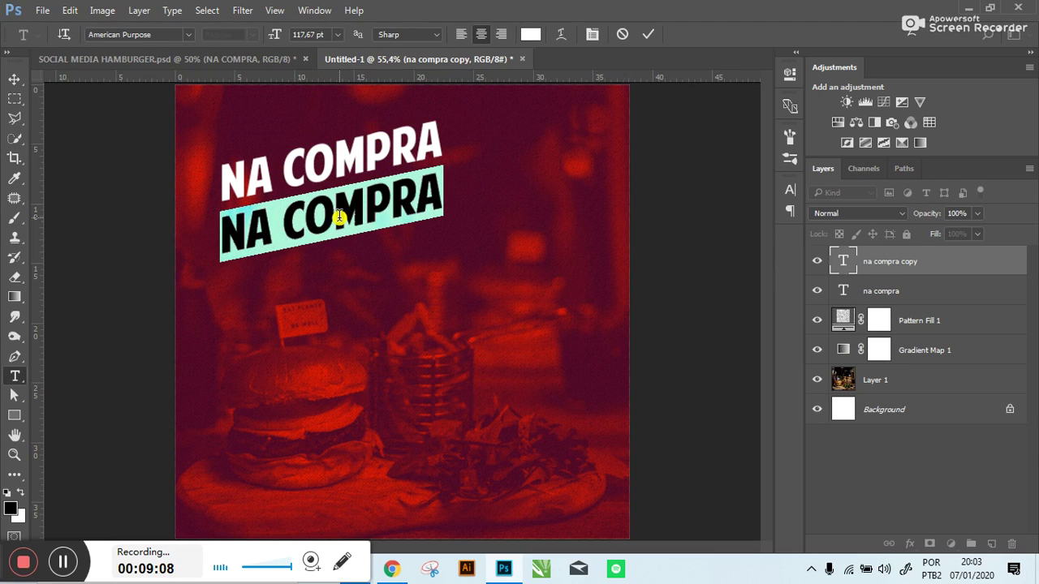
type("DE 5")
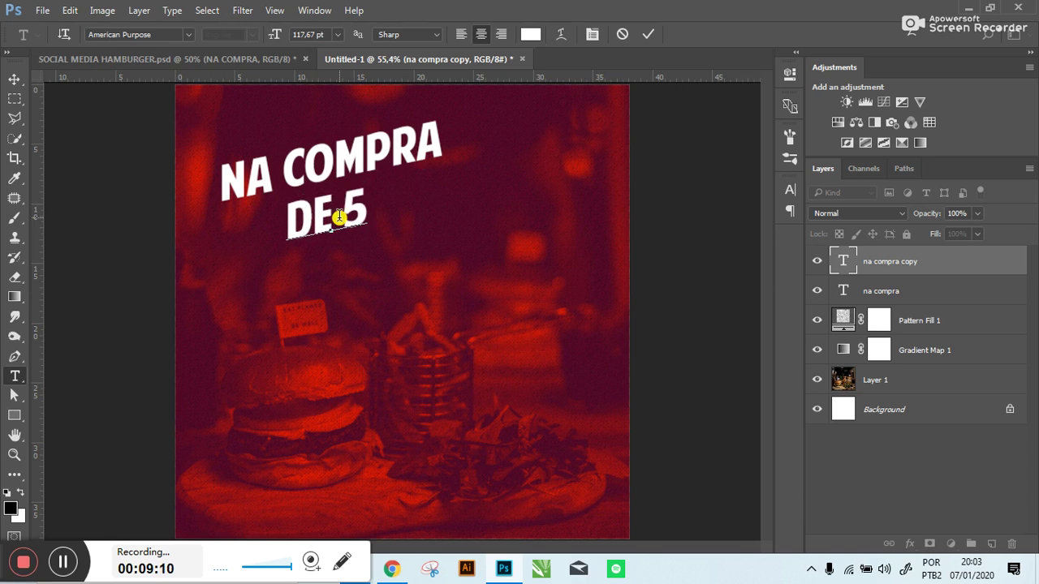
left_click(132, 59)
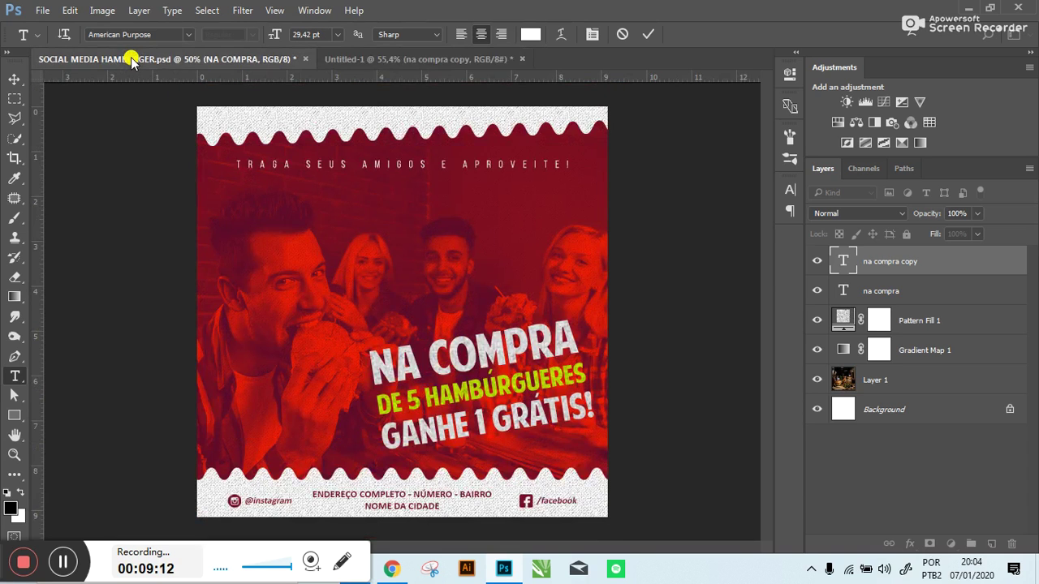
left_click(396, 59)
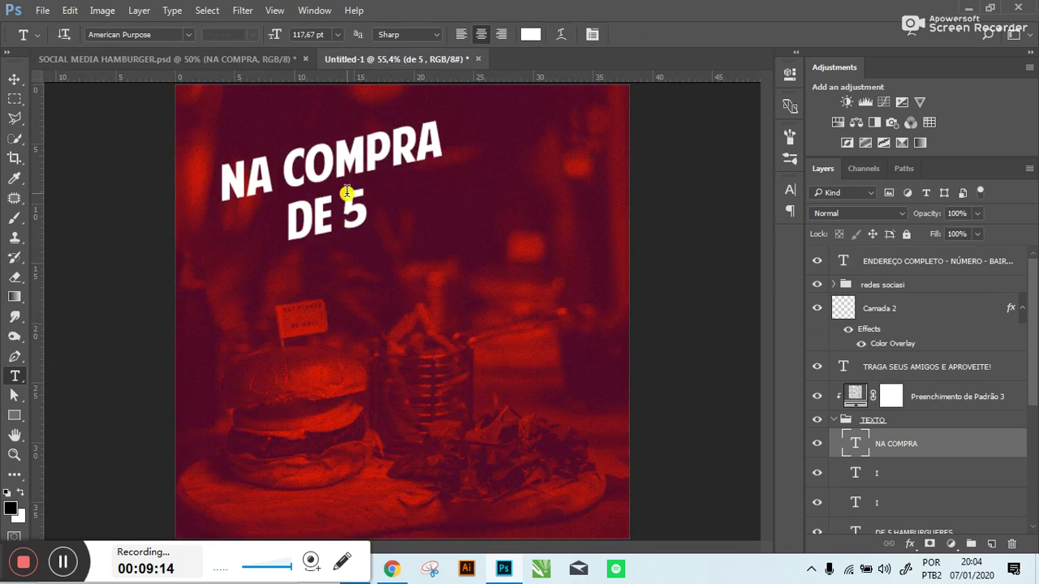
type("HAMB")
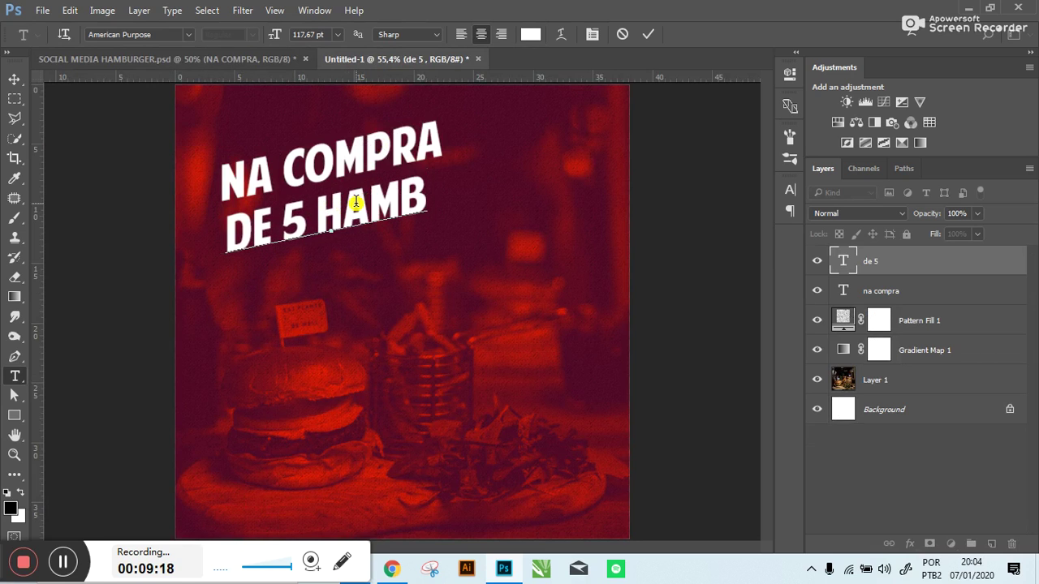
type("orgues")
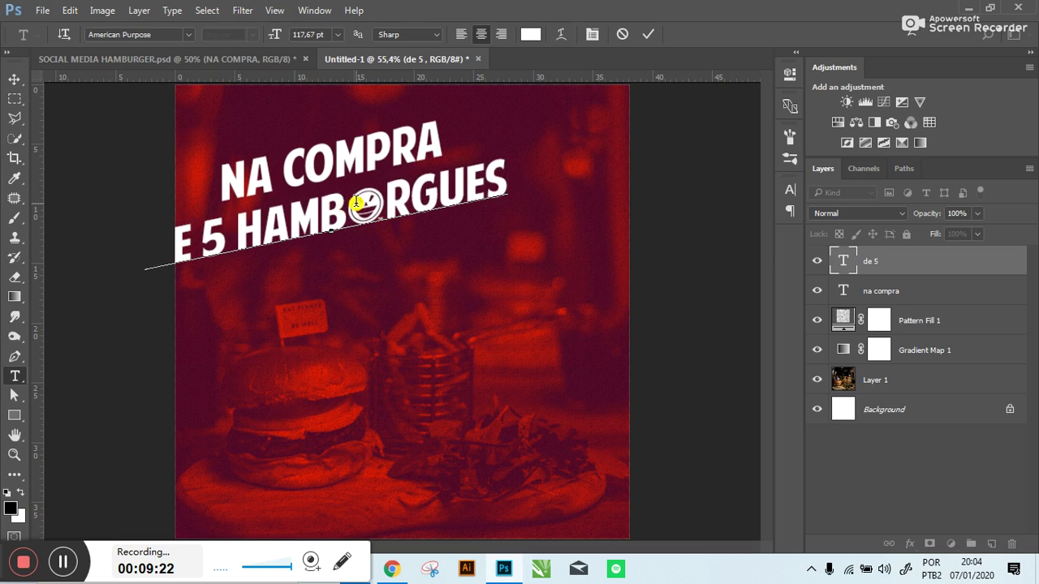
left_click(157, 59)
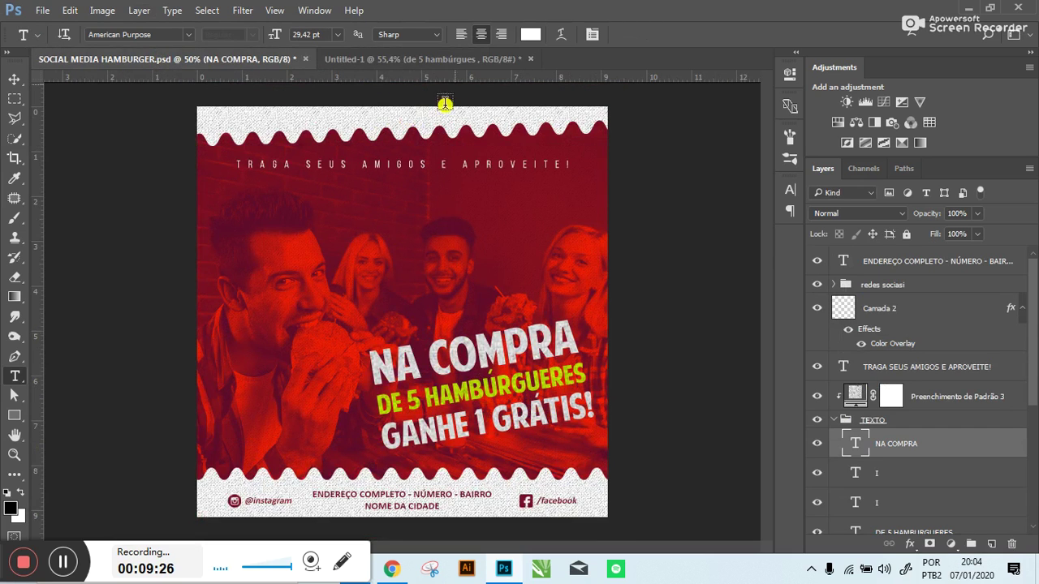
left_click(376, 59)
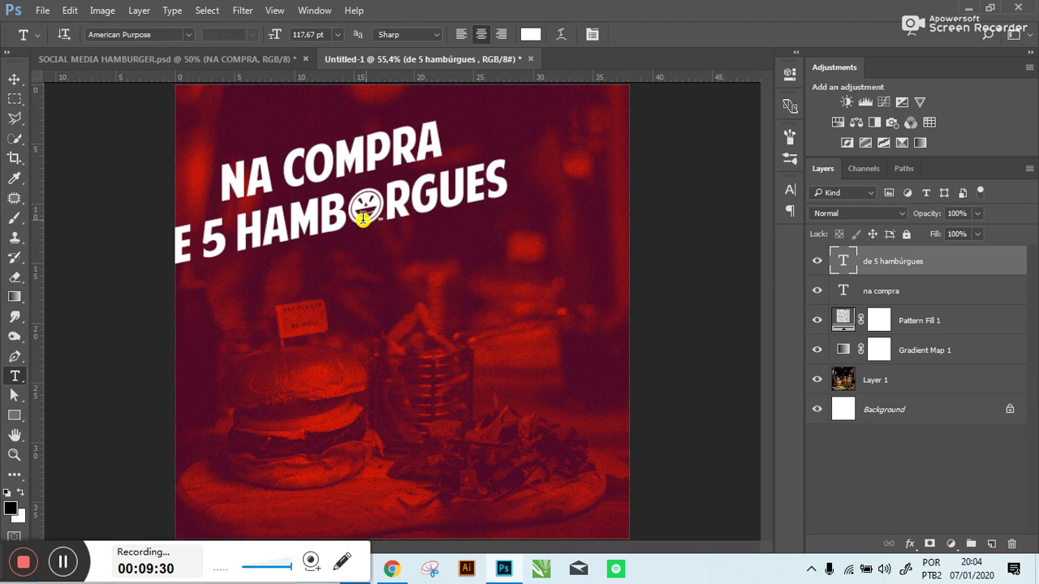
- Correct the misspelt word so the line reads DE 5 HAMBURGUERES
left_click(486, 192)
type("re")
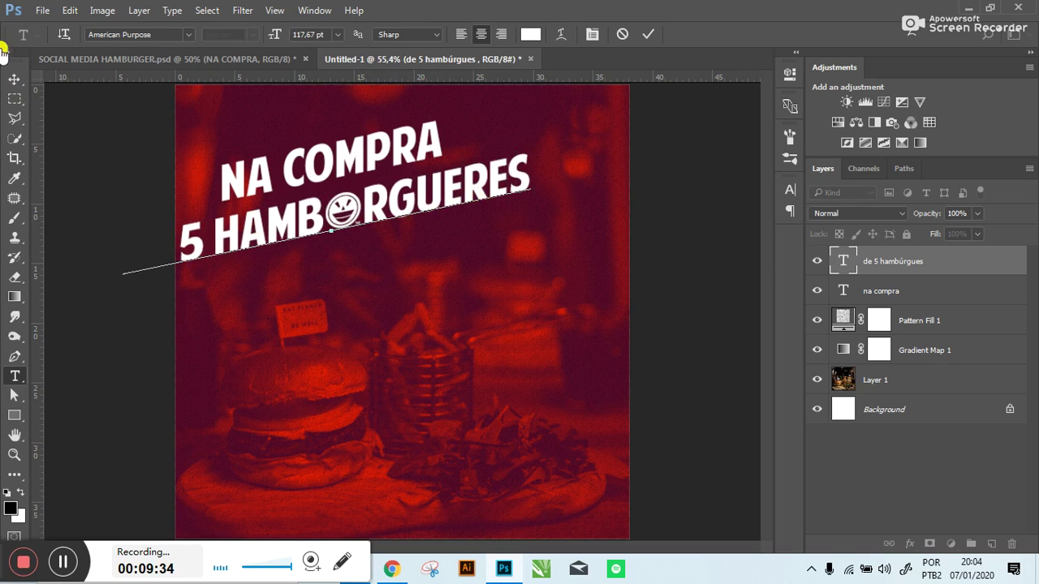
left_click(15, 79)
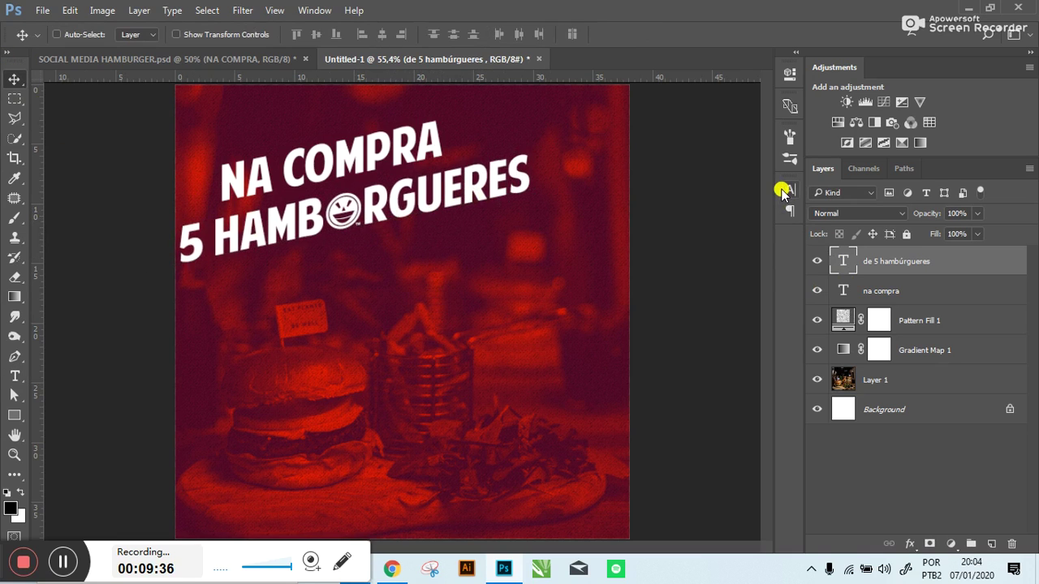
key("t")
left_click(352, 204)
key("BackSpace")
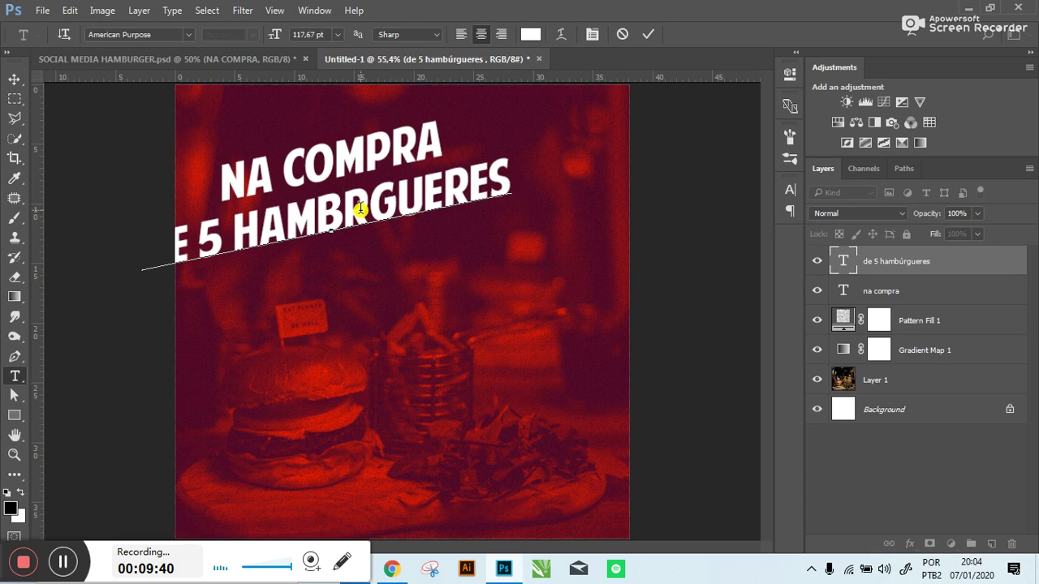
type("u")
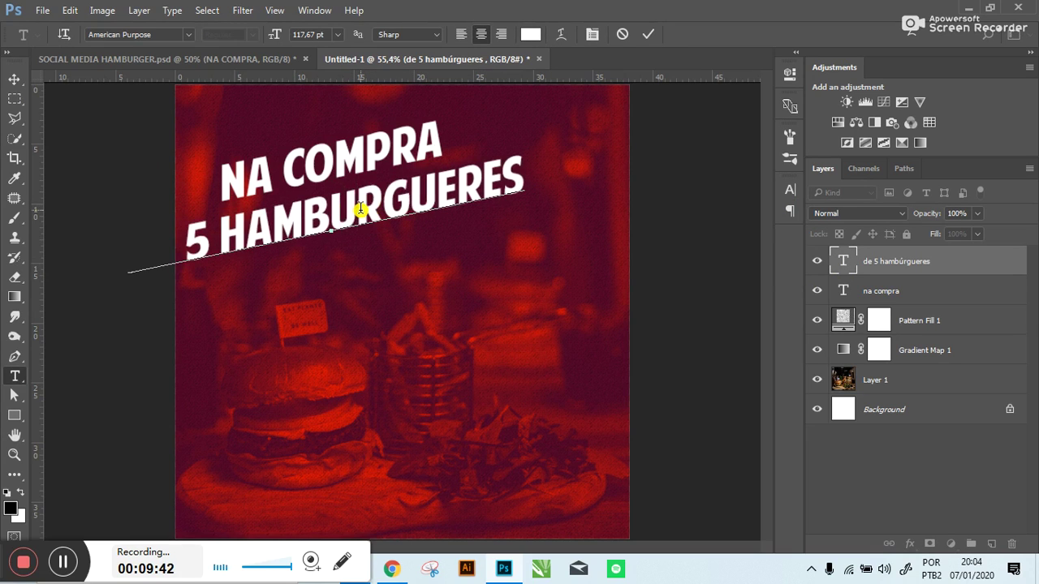
left_click(15, 79)
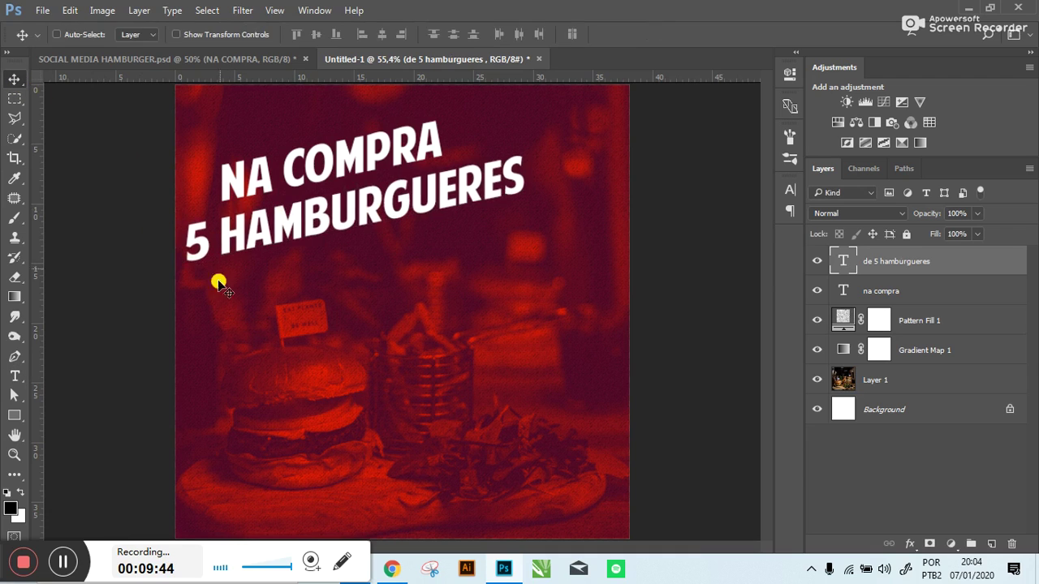
key("ctrl+t")
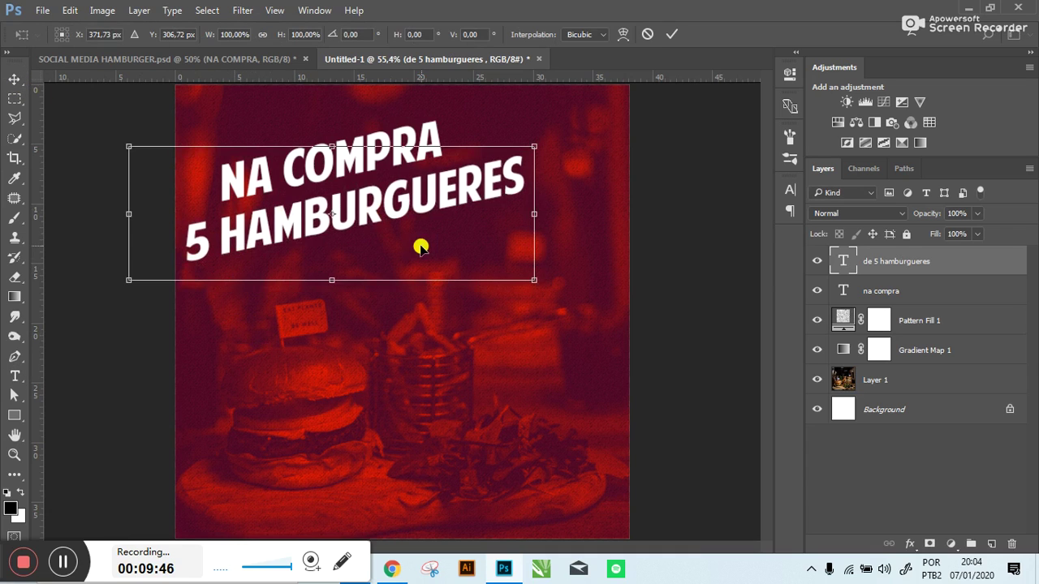
- Delete the trailing character at the end of the DE 5 HAMBURGUERES line
key("Return")
key("t")
left_click(514, 179)
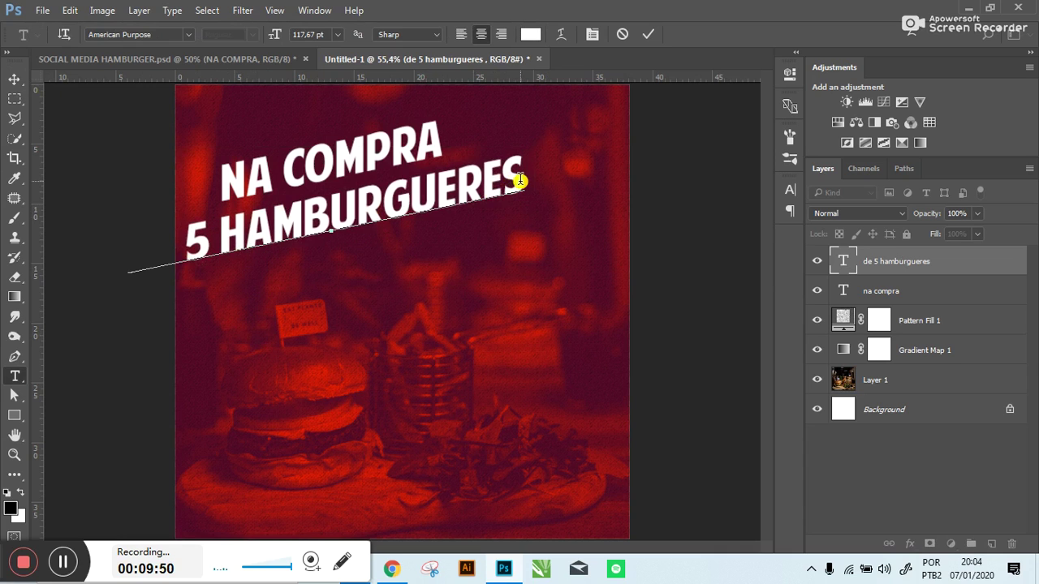
key("BackSpace")
left_click(14, 79)
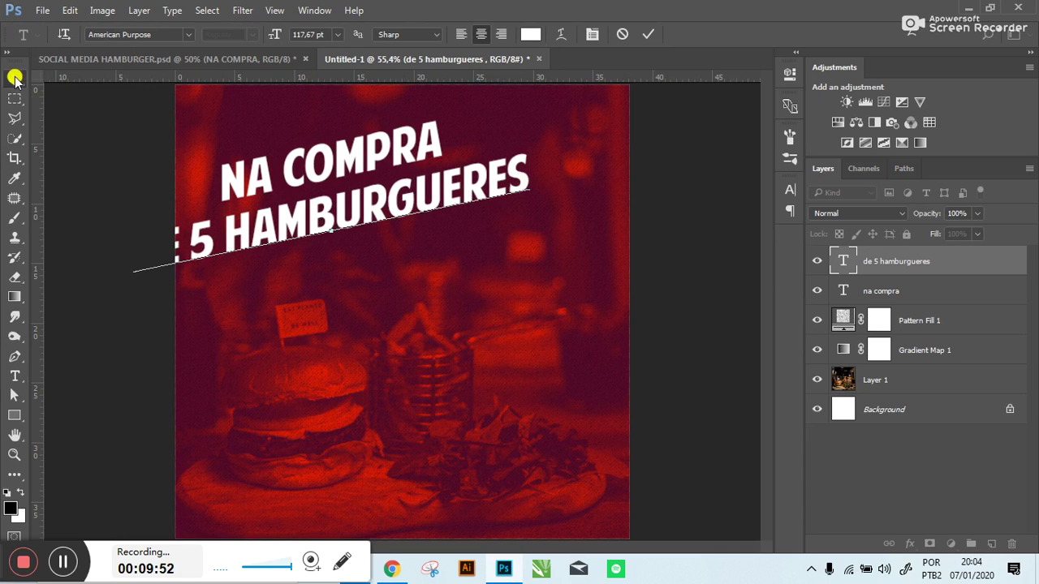
key("t")
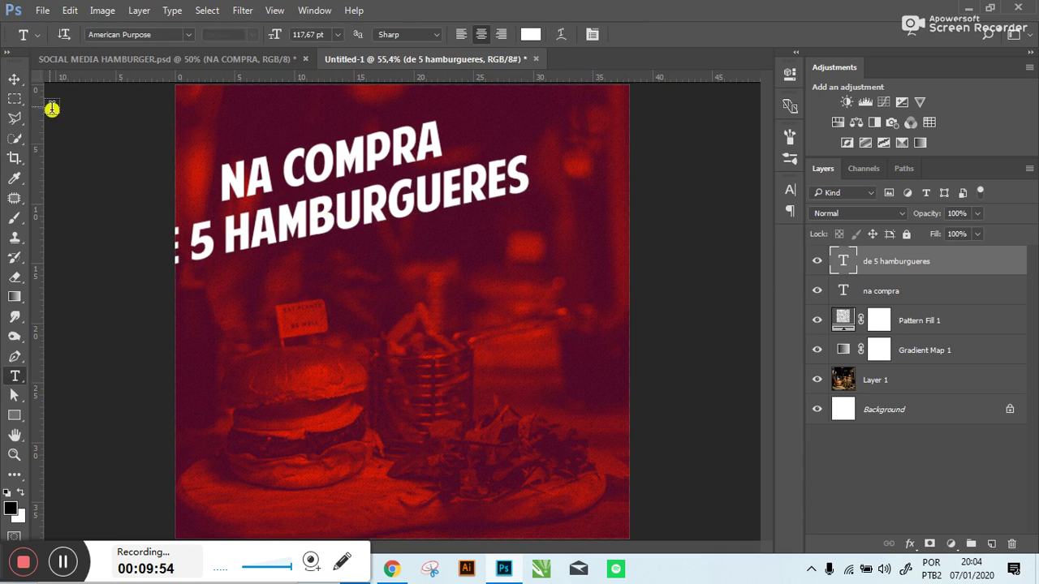
- Scale the second line to match NA COMPRA's width and place it underneath
left_click(14, 79)
key("ctrl+t")
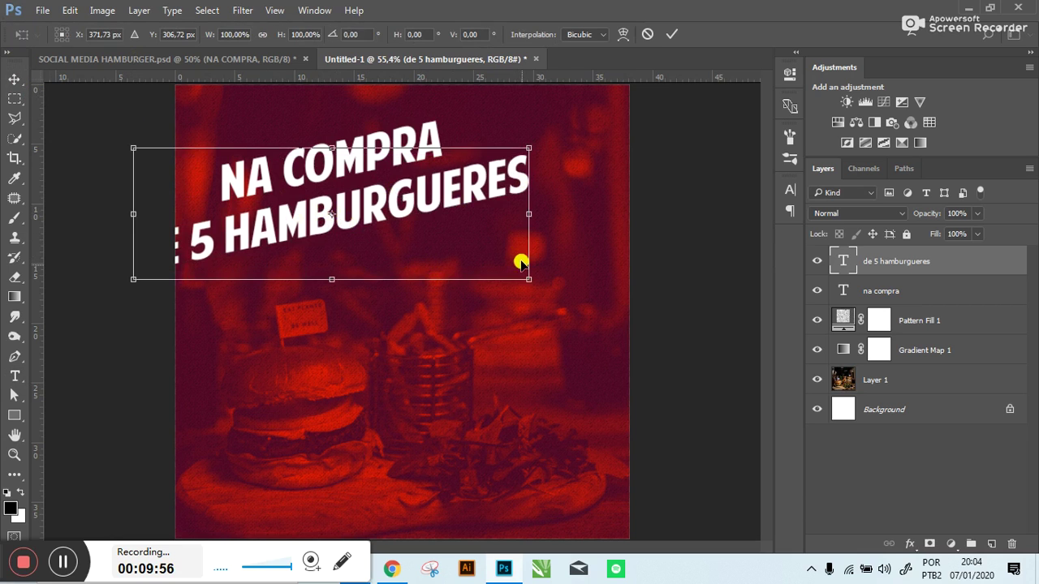
left_click_drag(526, 285, 447, 228)
left_click_drag(370, 209, 369, 206)
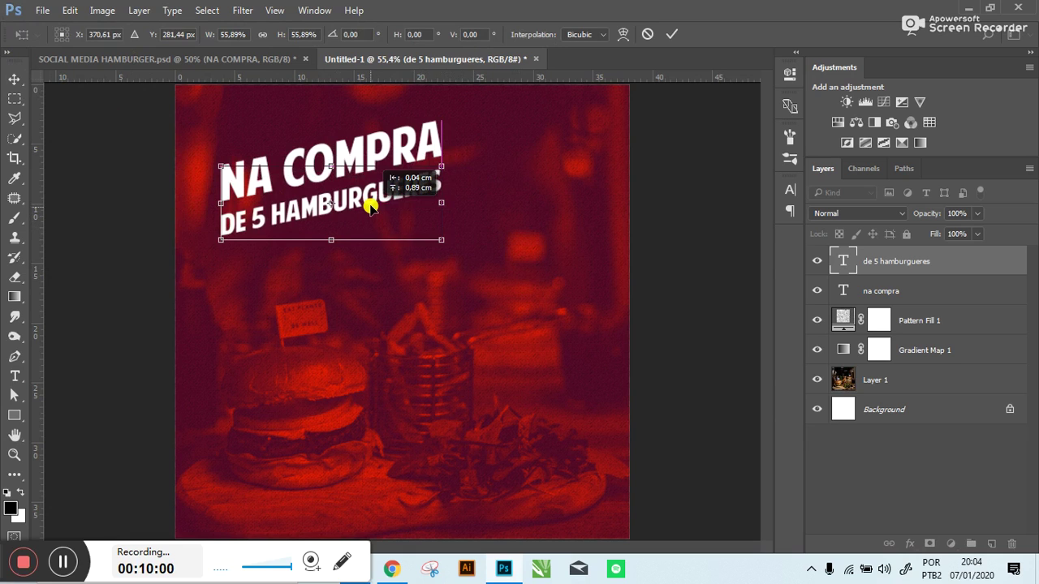
left_click_drag(447, 154, 448, 151)
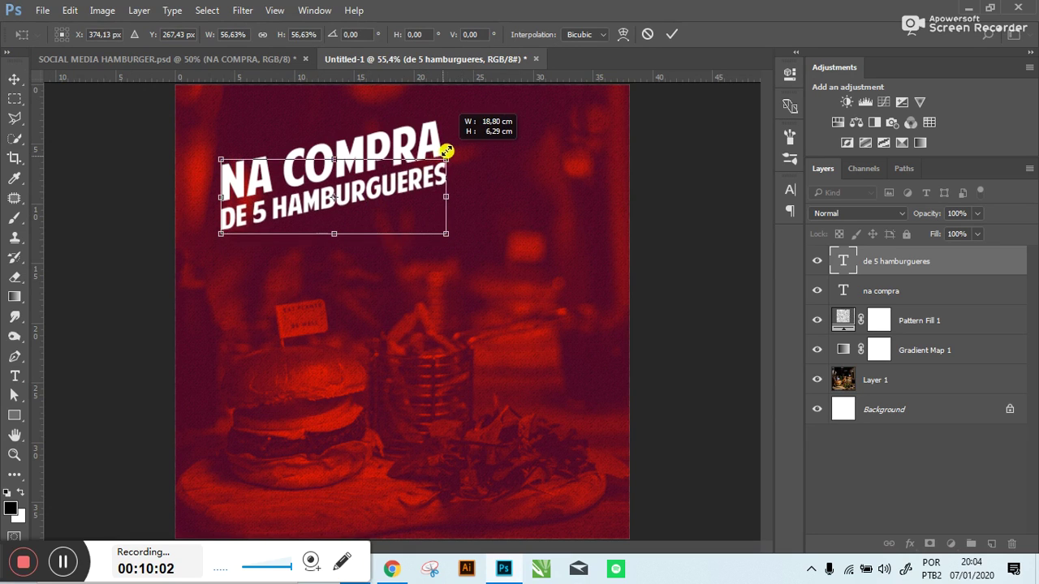
key("Return")
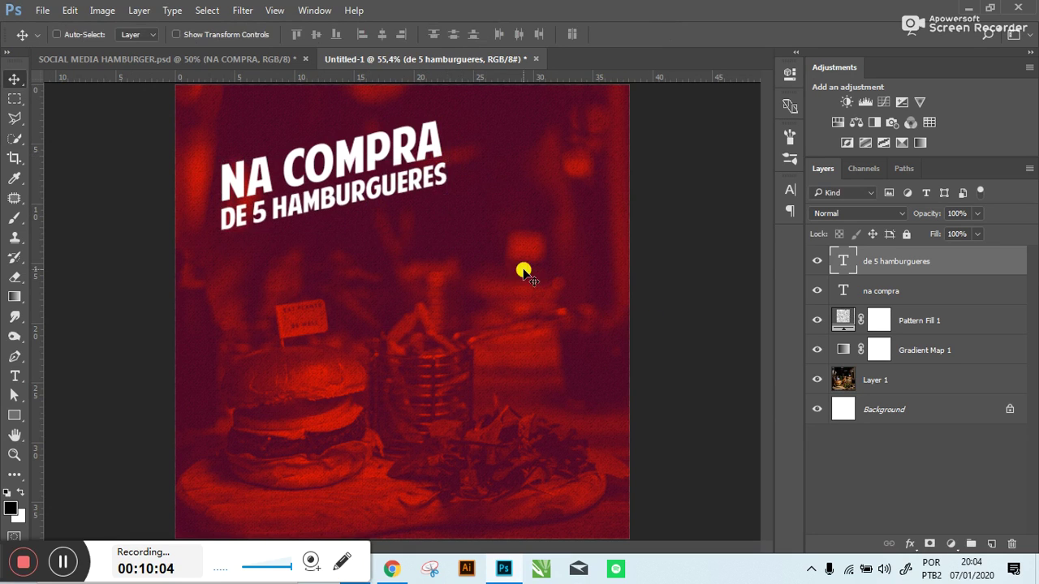
- Colour the DE 5 HAMBURGUERES text yellow ffbb05
left_click(790, 189)
left_click(752, 281)
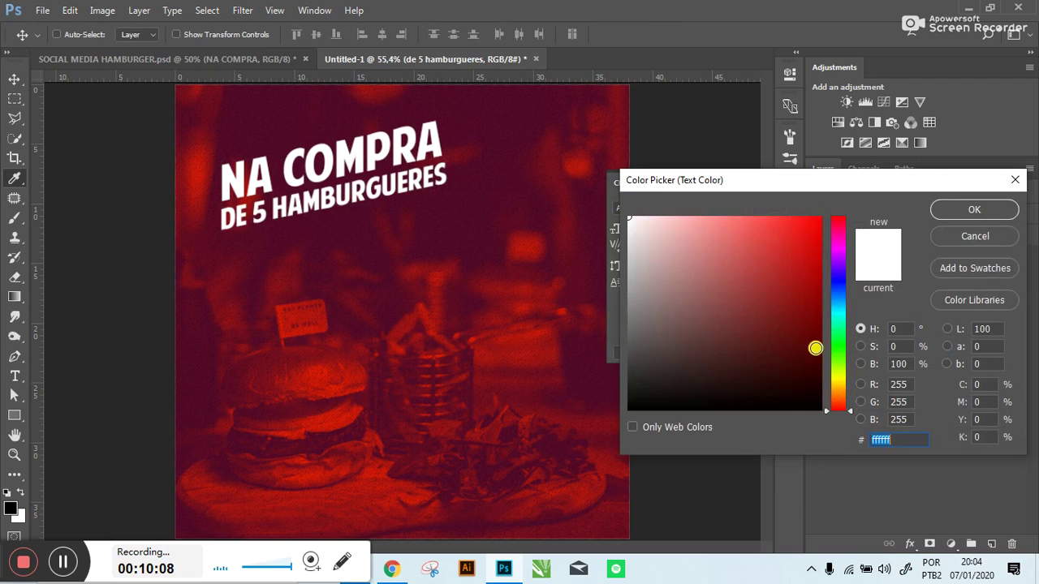
left_click_drag(833, 379, 840, 388)
left_click(818, 217)
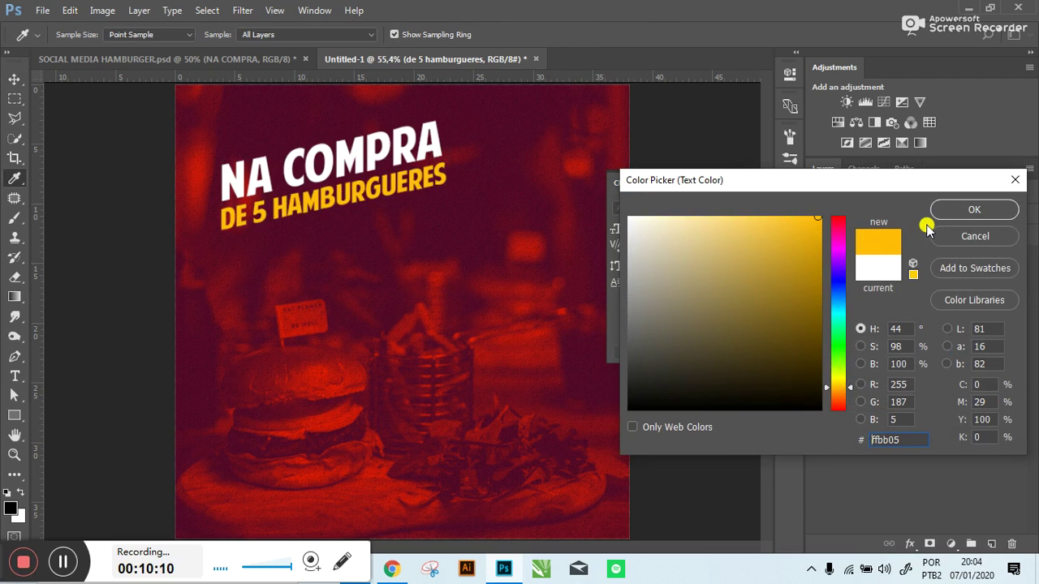
left_click(971, 212)
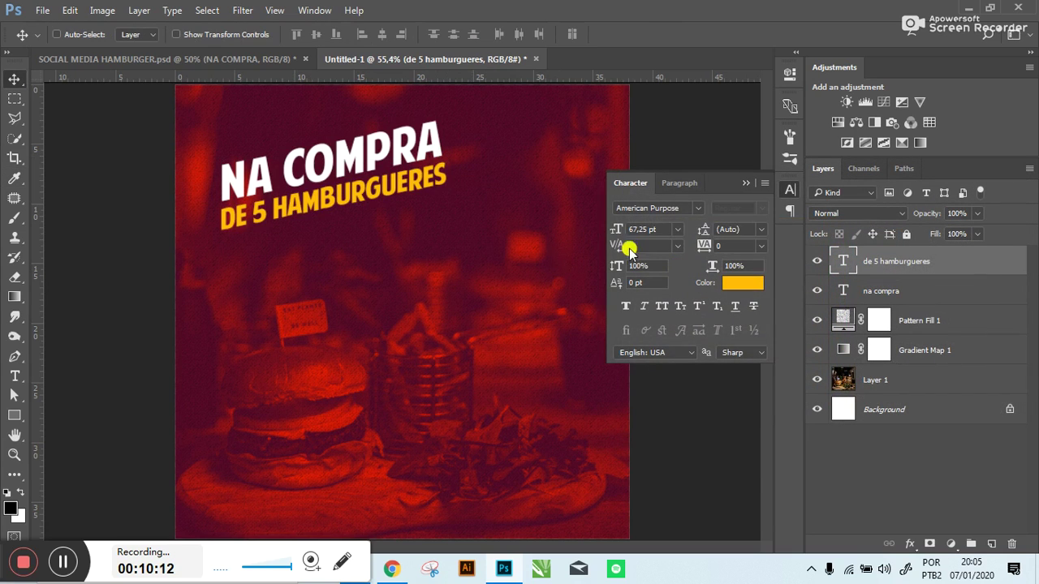
left_click(740, 186)
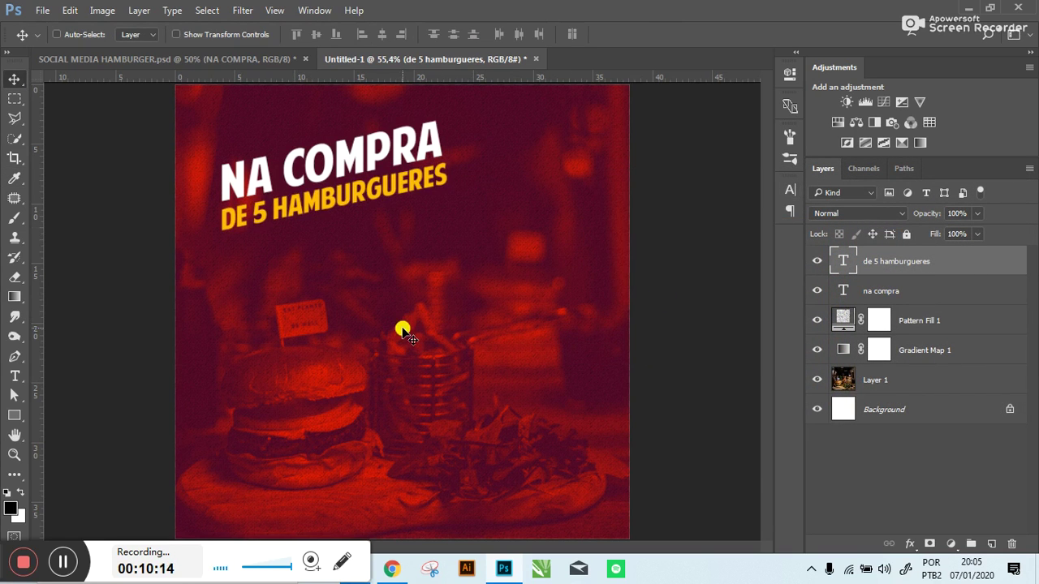
- Add a small 'i' text layer on the canvas
key("t")
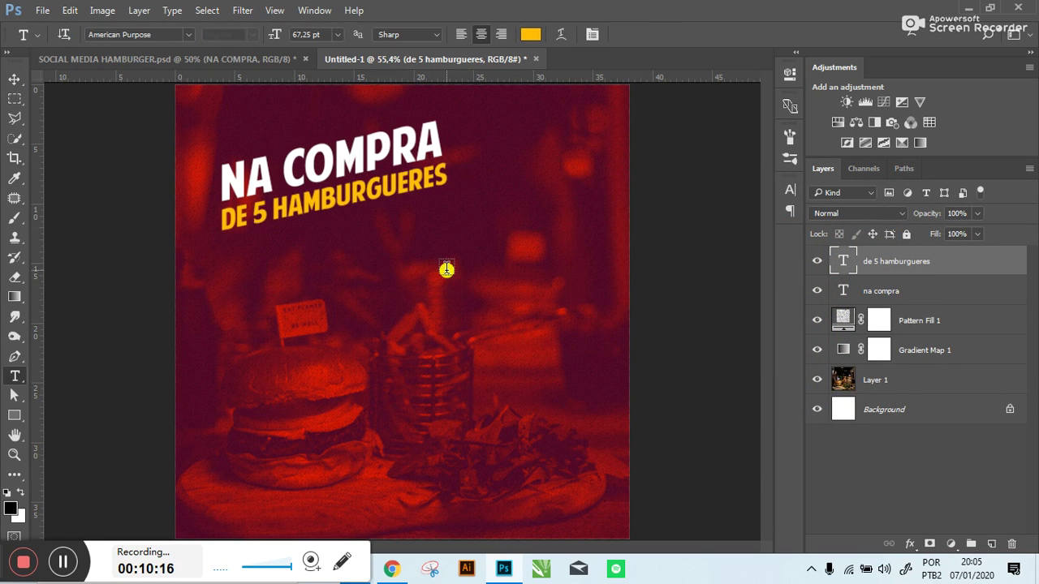
left_click(446, 270)
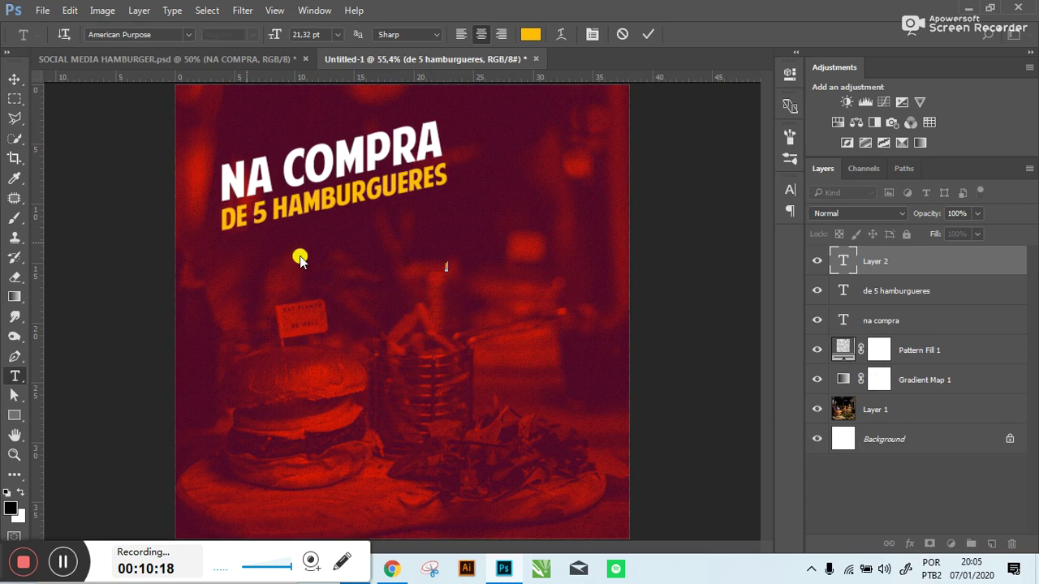
left_click(14, 79)
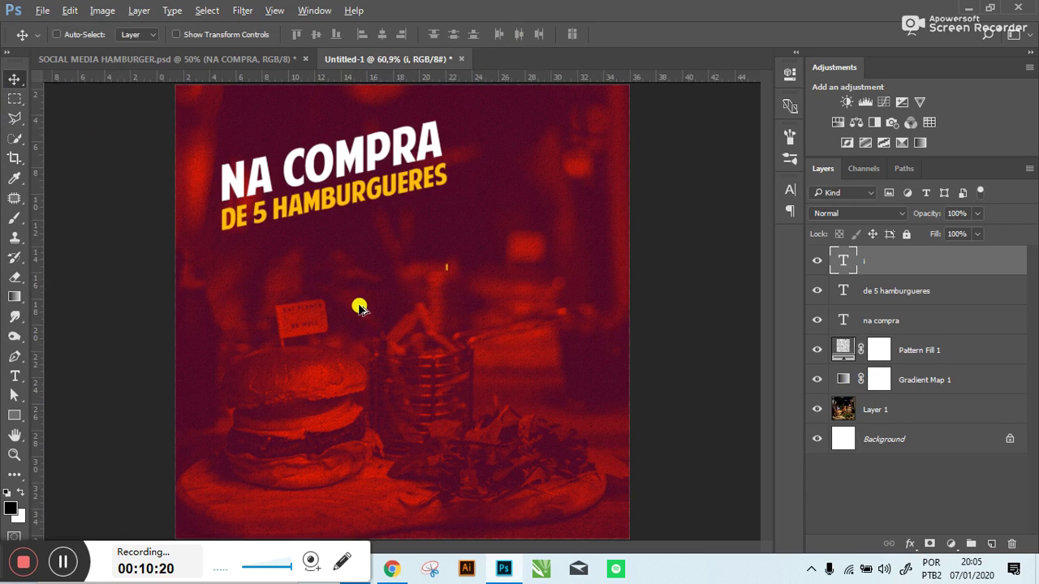
scroll(360, 306, "up", 5)
scroll(362, 325, "up", 2)
scroll(382, 366, "up", 3)
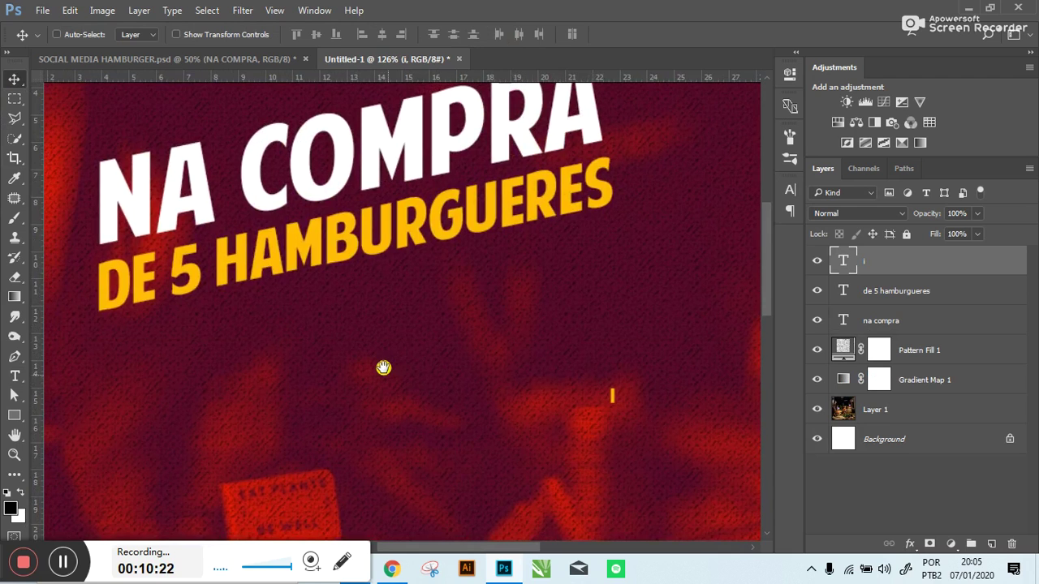
- Position the i just above the U of HAMBURGUERES
left_click_drag(610, 403, 374, 205)
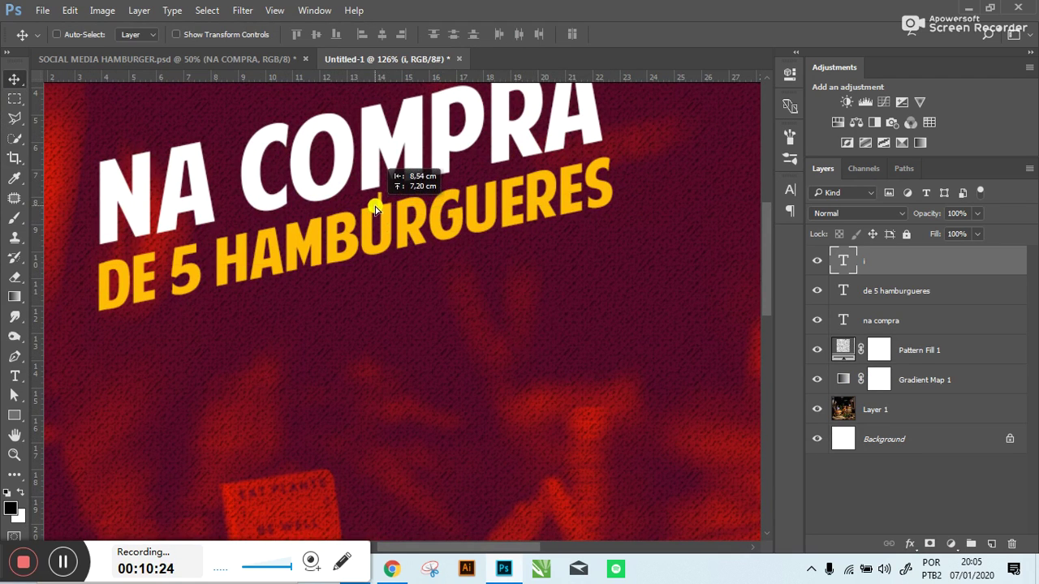
left_click_drag(373, 205, 378, 200)
key("ctrl+t")
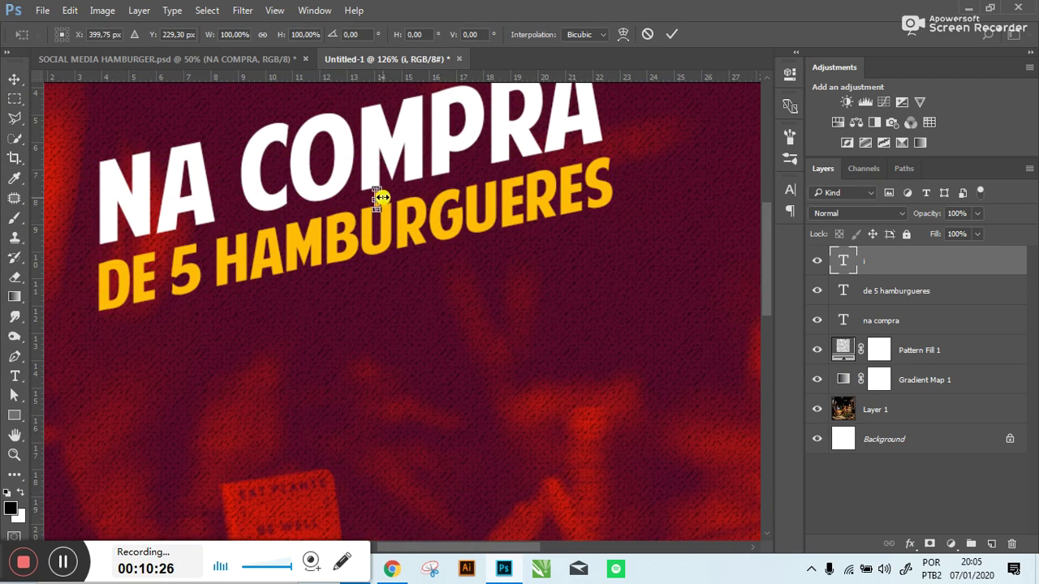
key("Return")
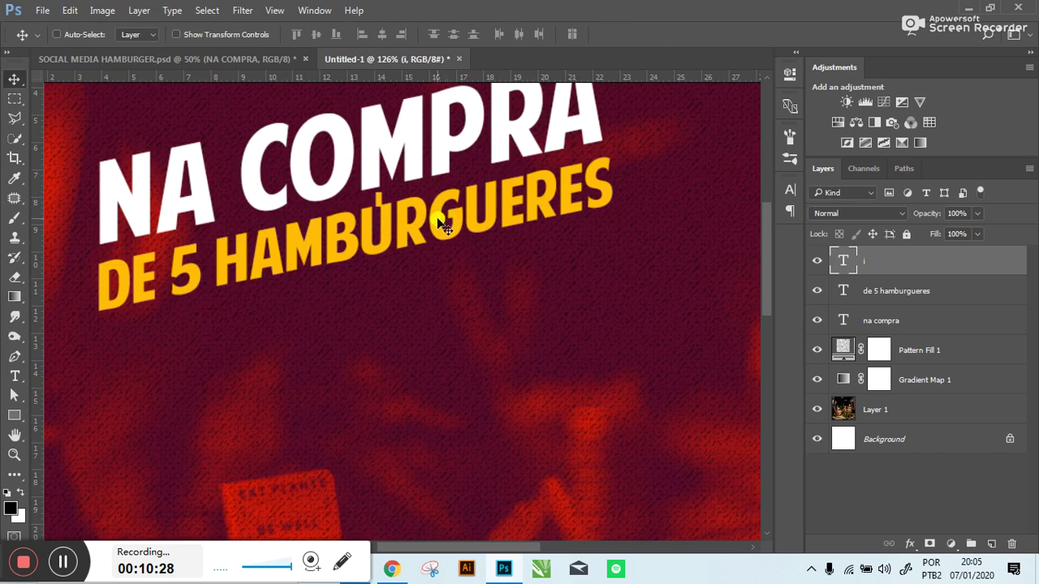
left_click_drag(383, 196, 381, 197)
key("ctrl+t")
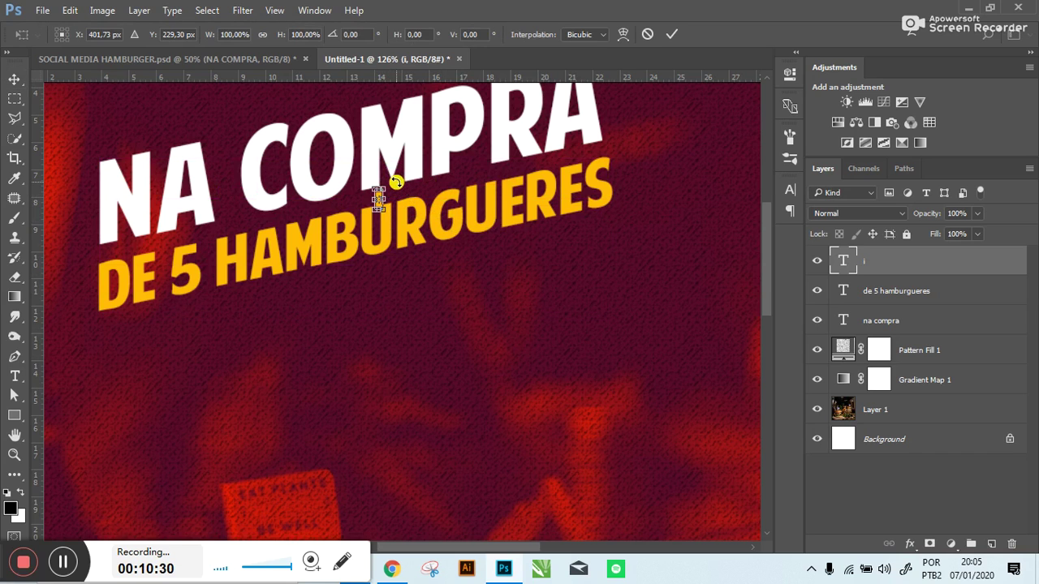
key("Return")
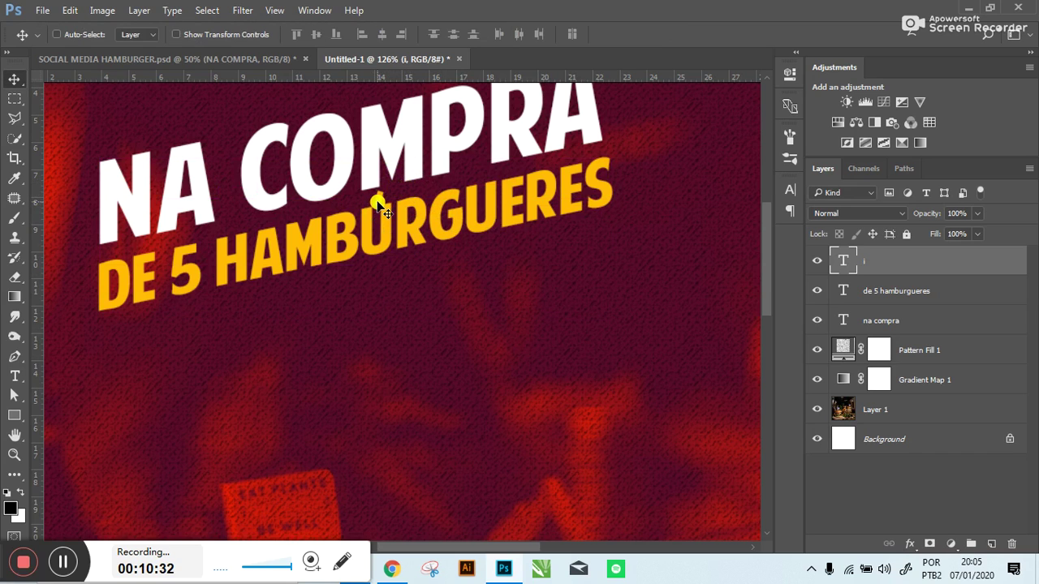
left_click_drag(378, 201, 380, 192)
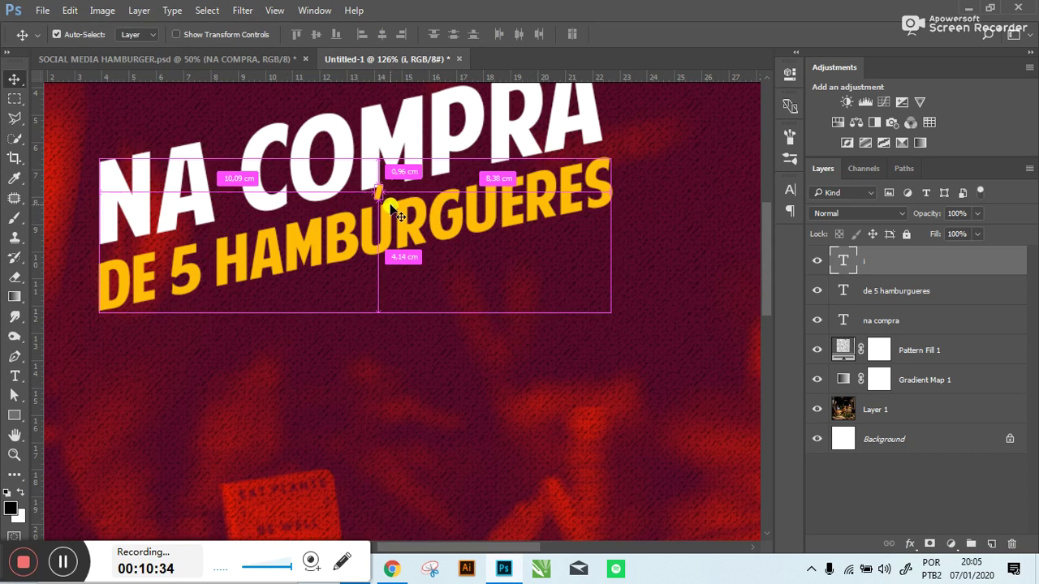
- Flatten the i into an accent mark, then select the DE 5 HAMBURGUERES layer
key("ctrl+t")
left_click_drag(379, 180, 372, 187)
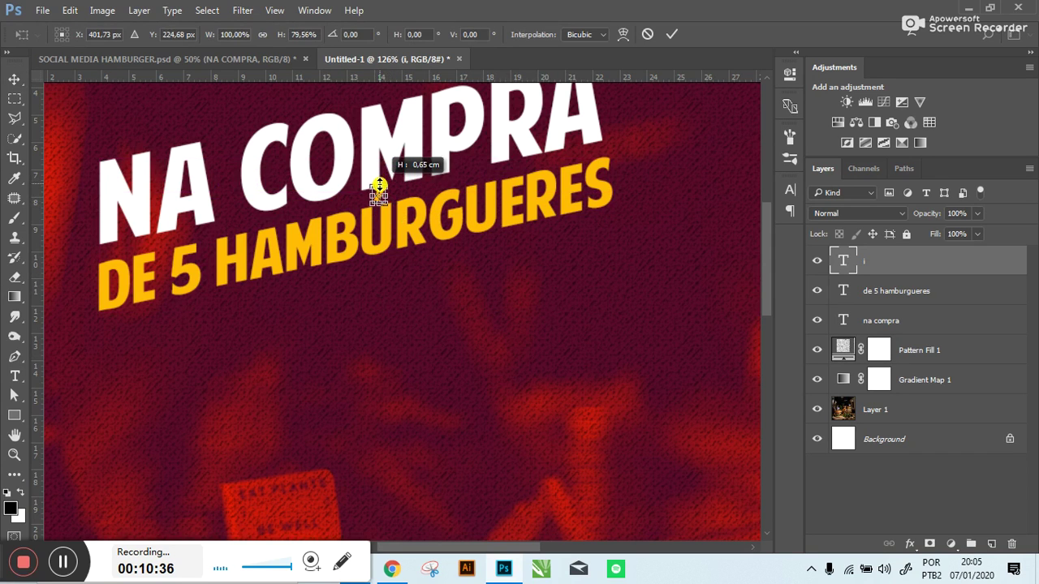
key("Return")
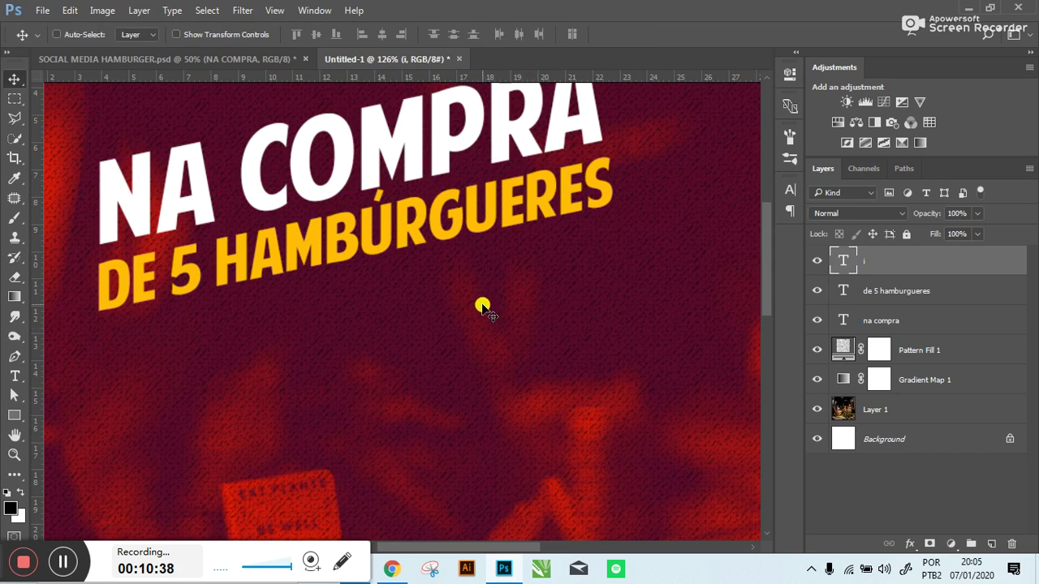
left_click(903, 293, "ctrl")
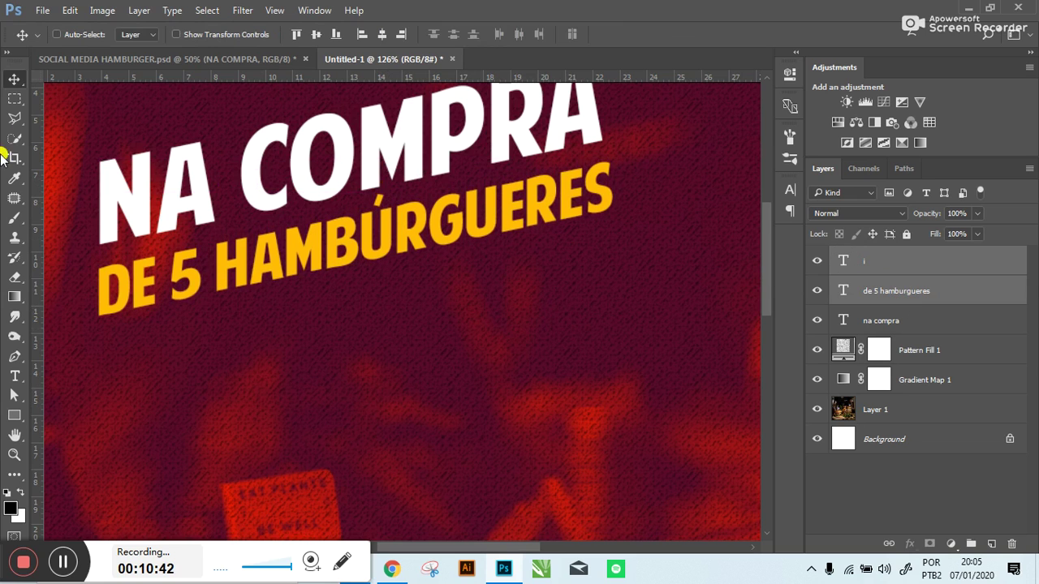
left_click(10, 77)
left_click(922, 292)
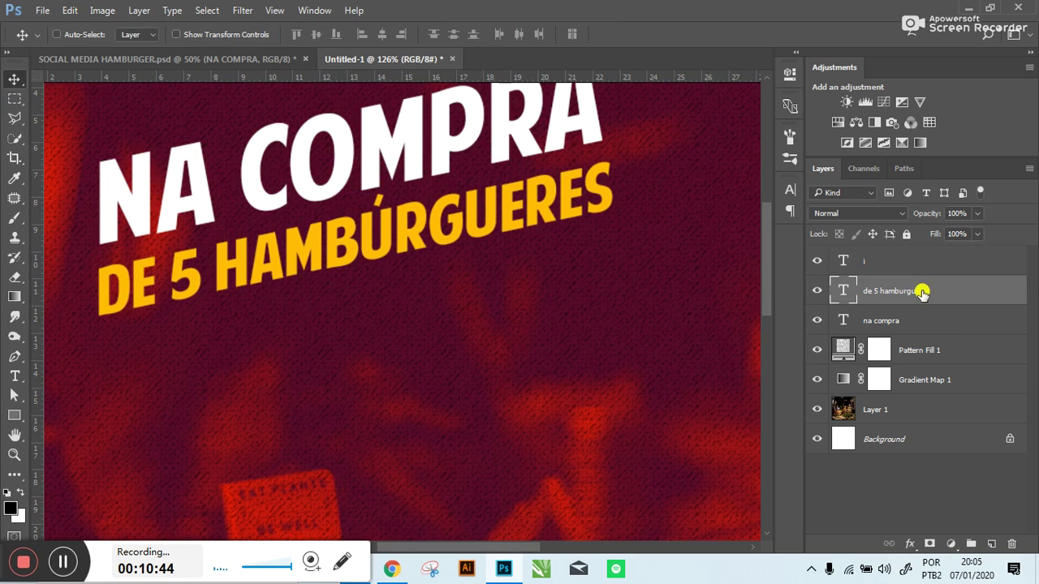
- Duplicate the yellow line below itself and retype it as GANHE 1 GRATIS
left_click_drag(922, 292, 676, 412)
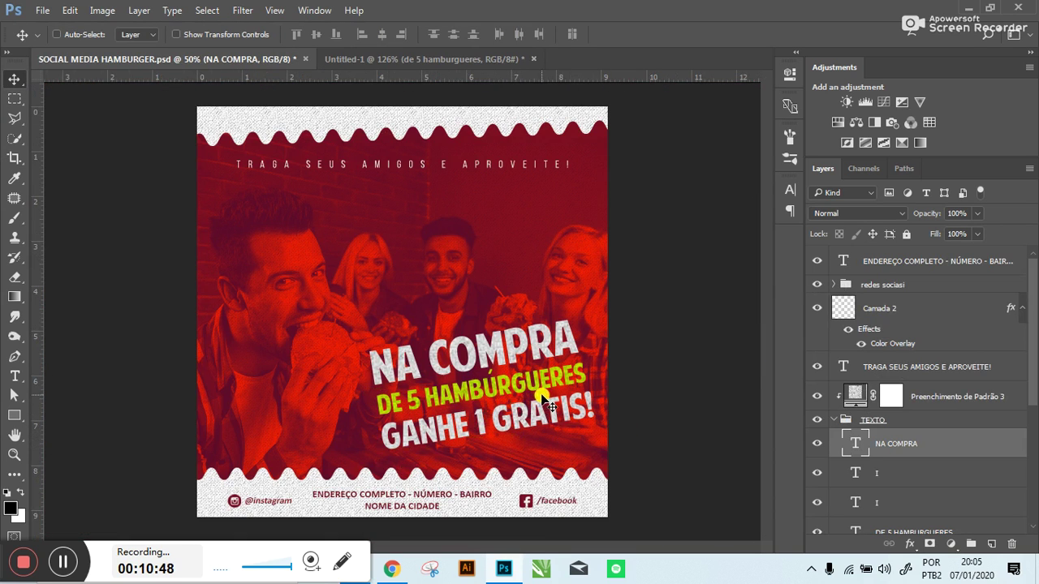
left_click_drag(537, 397, 408, 157)
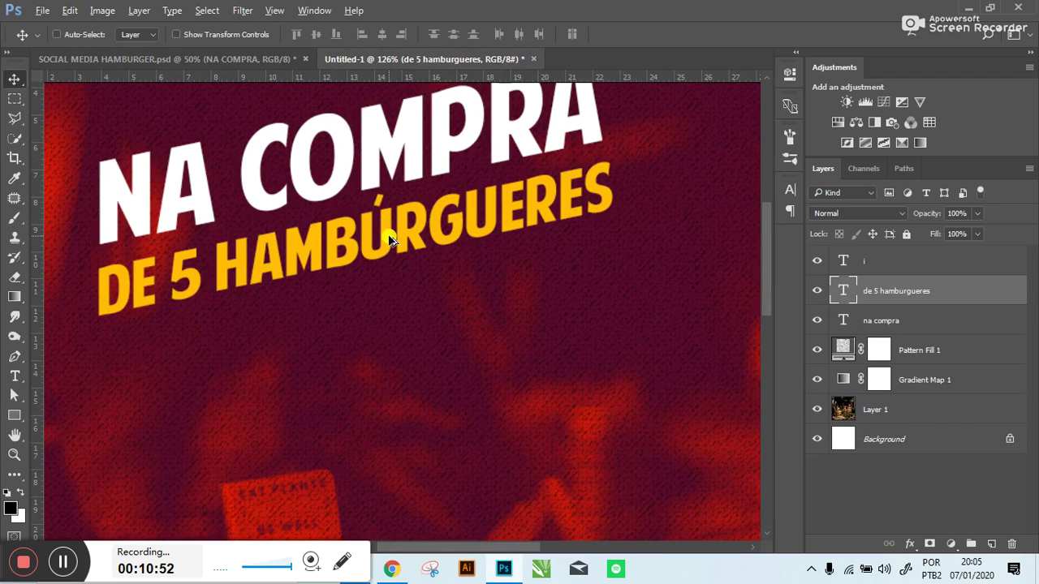
left_click_drag(390, 240, 395, 318)
double_click(395, 317)
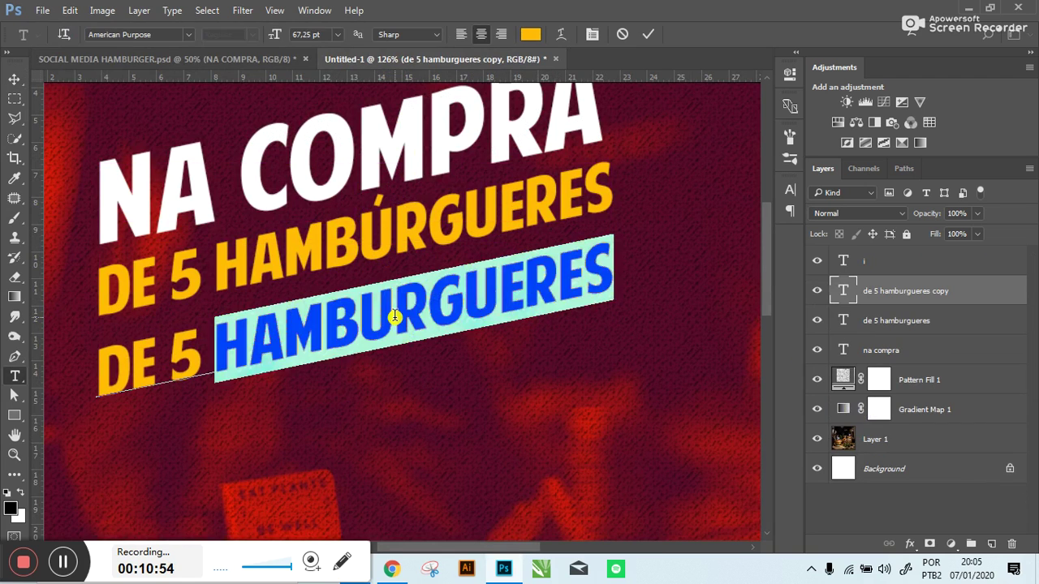
key("ctrl+a")
type("ganhe 1 GRAtis")
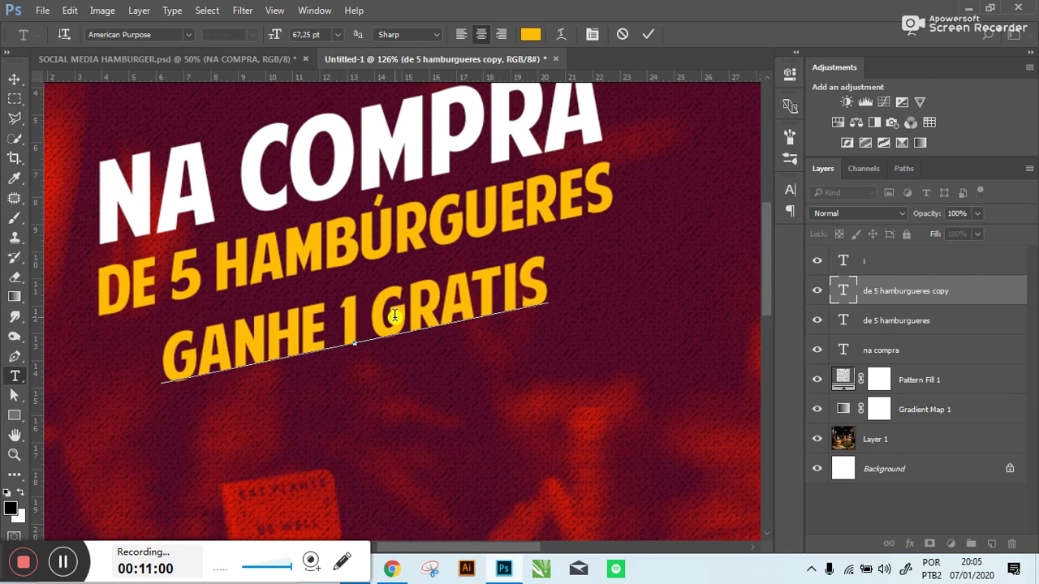
left_click(14, 79)
- Move GANHE 1 GRATIS up under the second line and enlarge it to about 135%
mouse_move(209, 367)
left_mouse_down()
mouse_move(174, 354)
mouse_move(142, 367)
left_mouse_up()
key("ctrl")
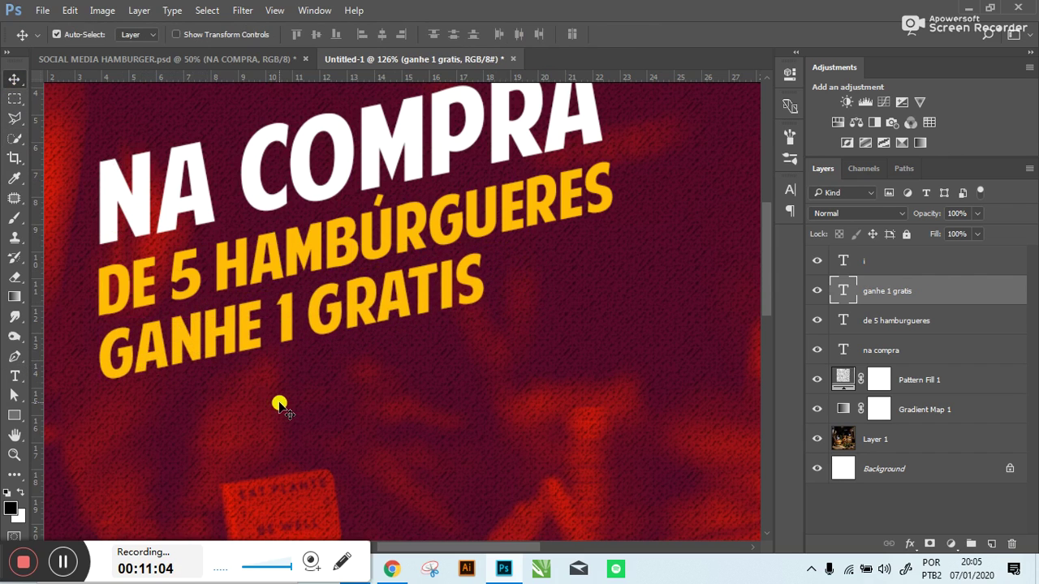
key("ctrl+t")
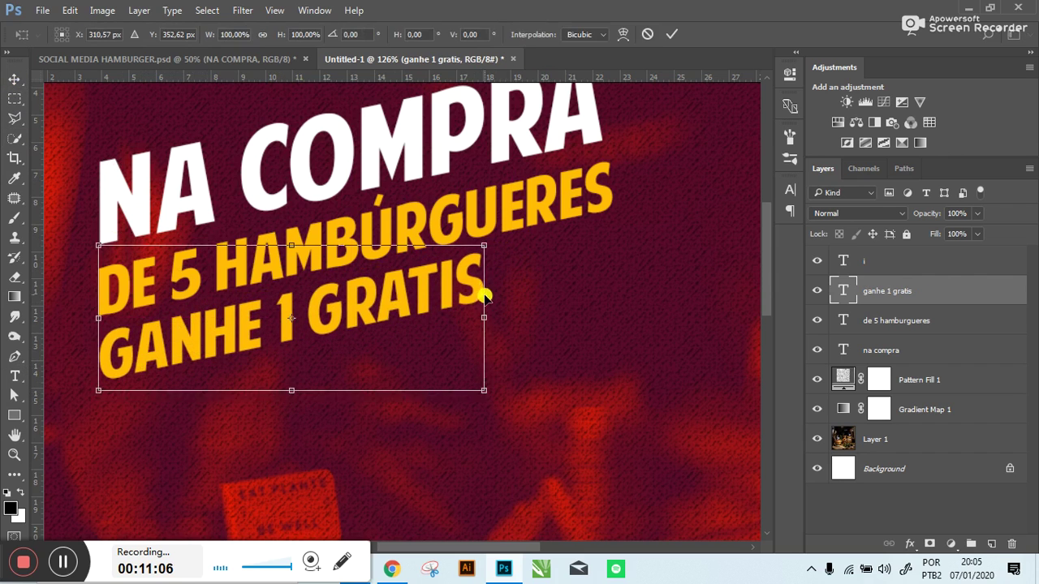
left_click_drag(488, 246, 625, 207)
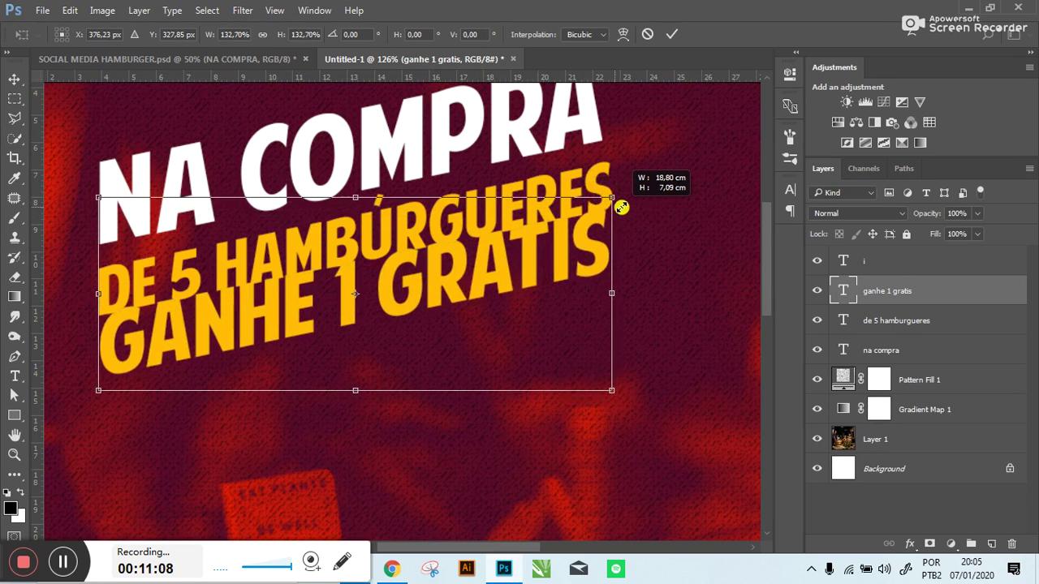
left_click_drag(625, 207, 629, 205)
key("Return")
- Lower the line slightly and add an exclamation mark so it reads GANHE 1 GRATIS!
left_click_drag(498, 278, 500, 297)
left_click(194, 57)
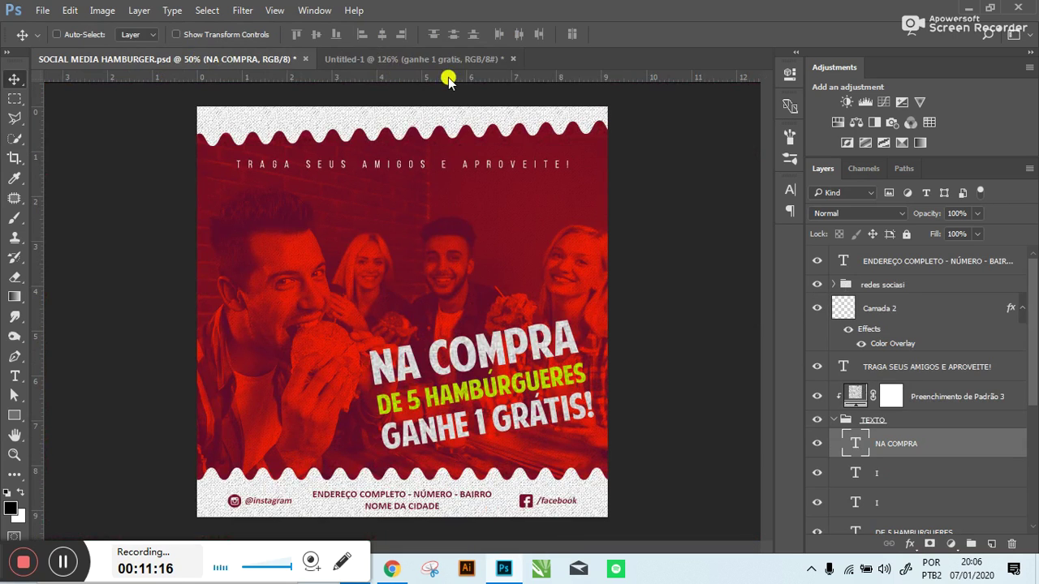
left_click(423, 68)
key("t")
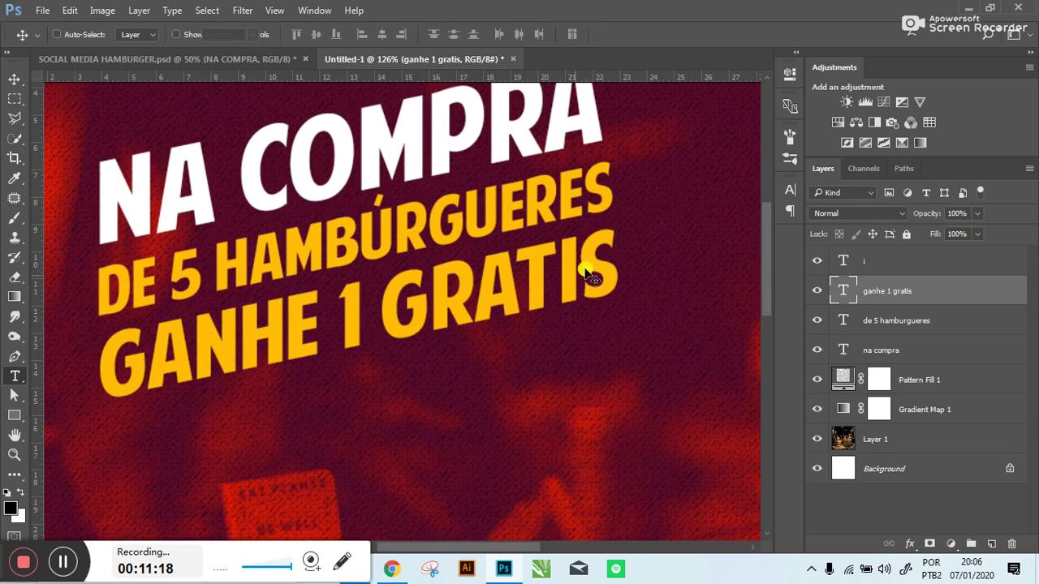
left_click(602, 270)
type("!")
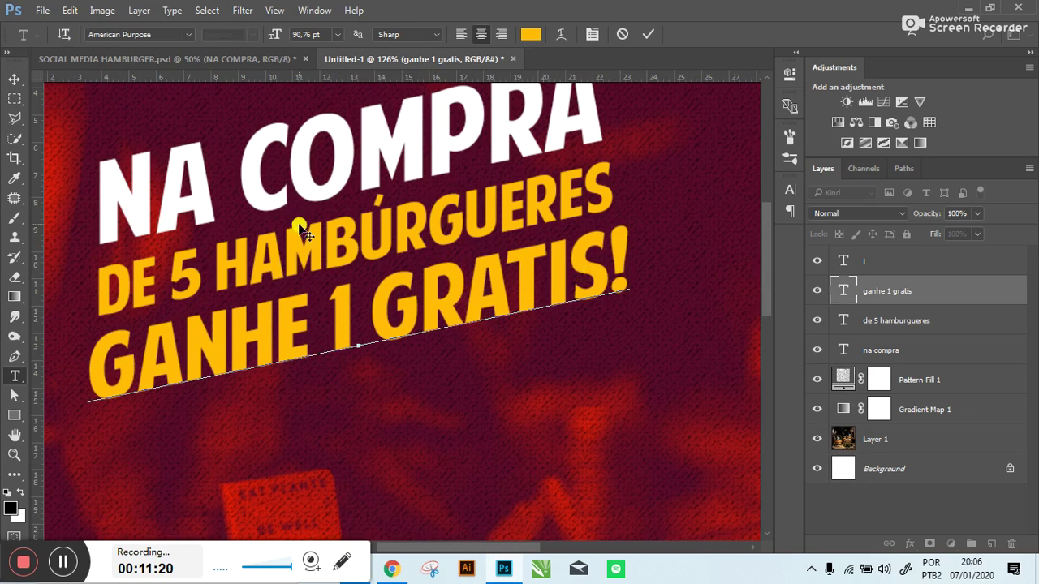
left_click(13, 79)
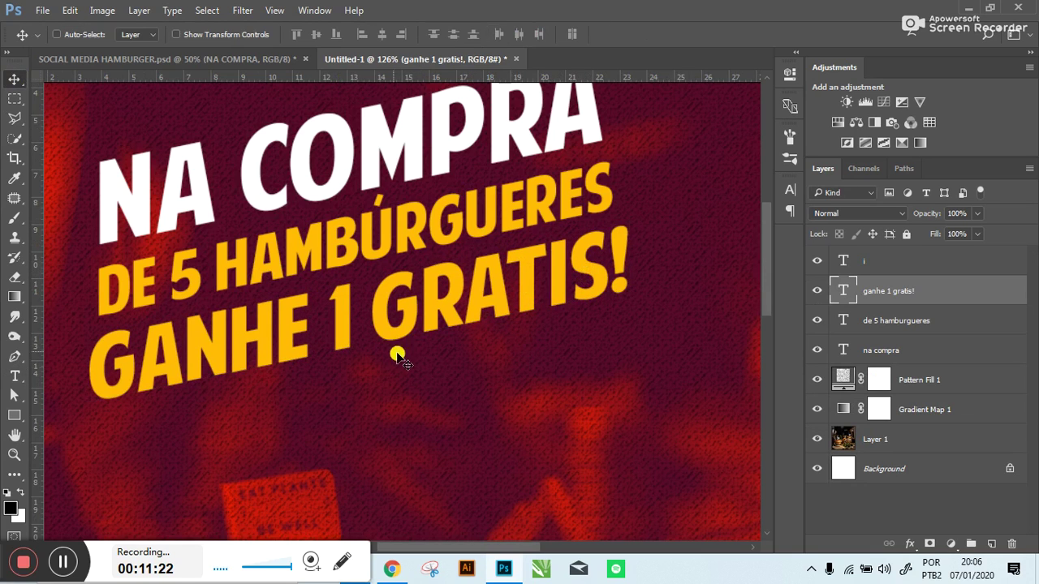
- Nudge GANHE 1 GRATIS! up and right and shrink it to about 96%
left_click_drag(331, 334, 338, 327)
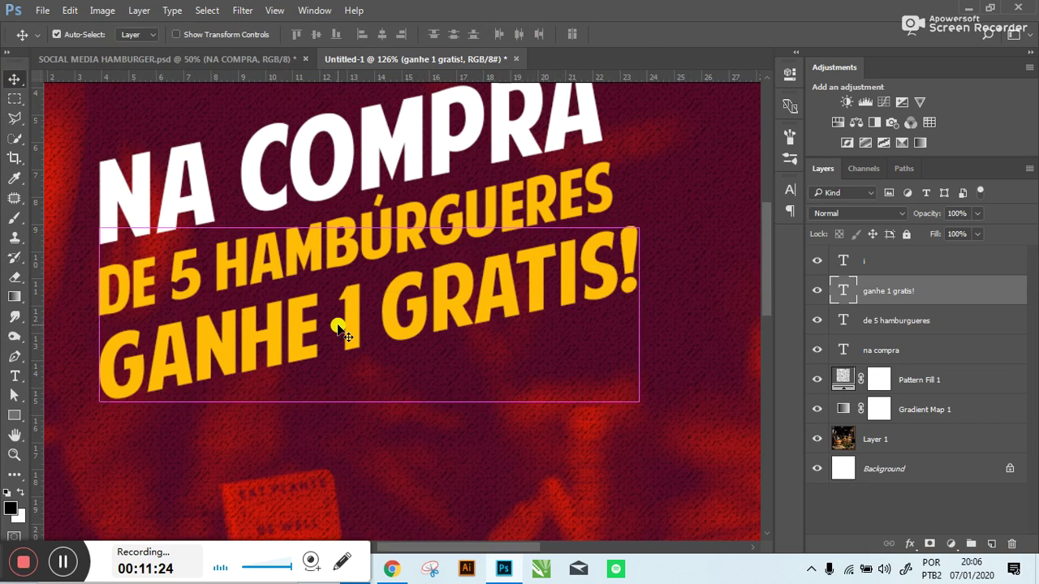
key("ctrl+t")
left_click_drag(636, 418, 617, 408)
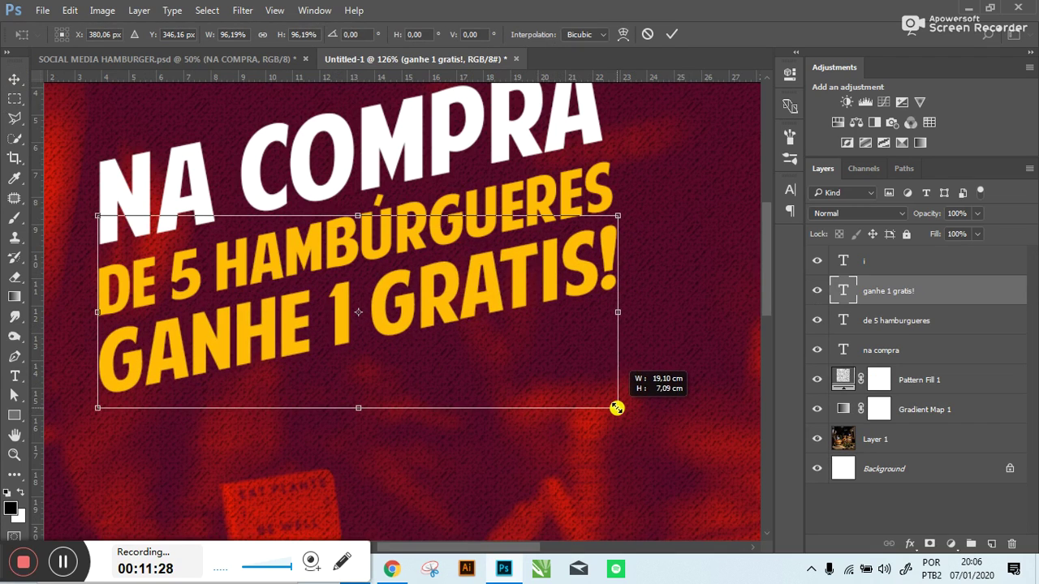
key("Return")
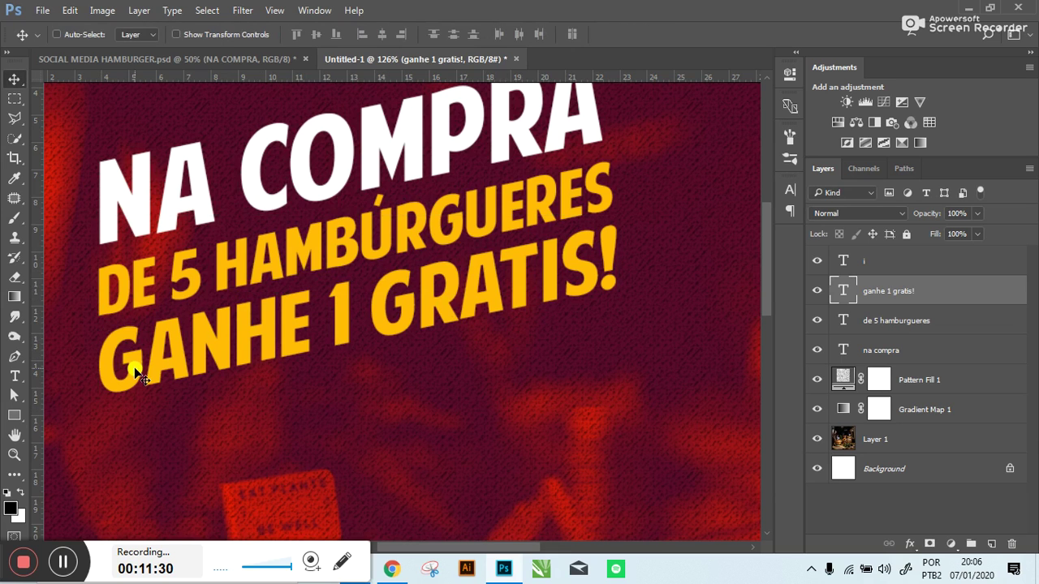
- Set the GANHE 1 GRATIS! text colour to white in the Character panel
left_click(787, 184)
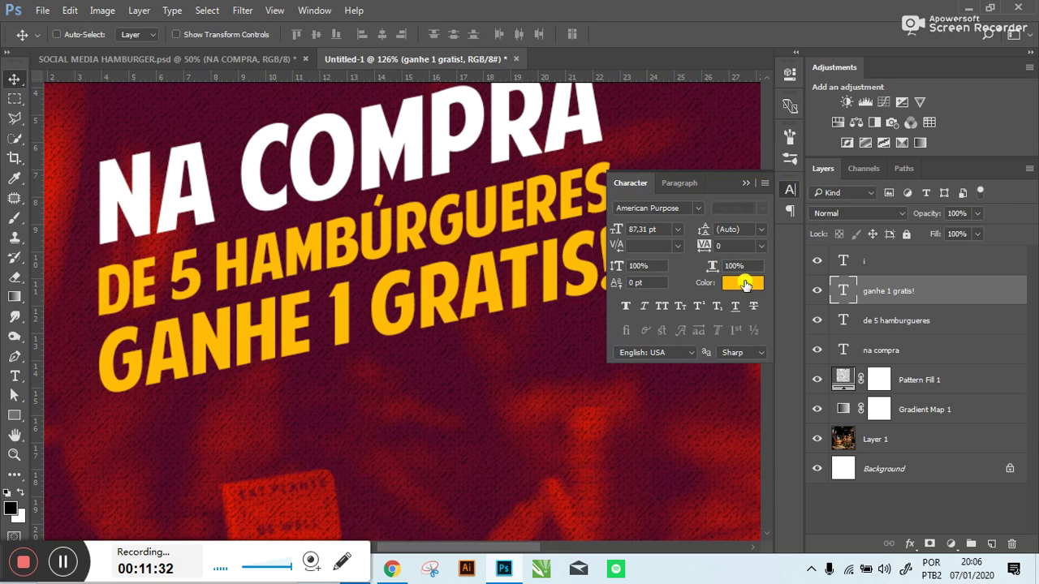
left_click(745, 281)
left_click_drag(630, 217, 611, 199)
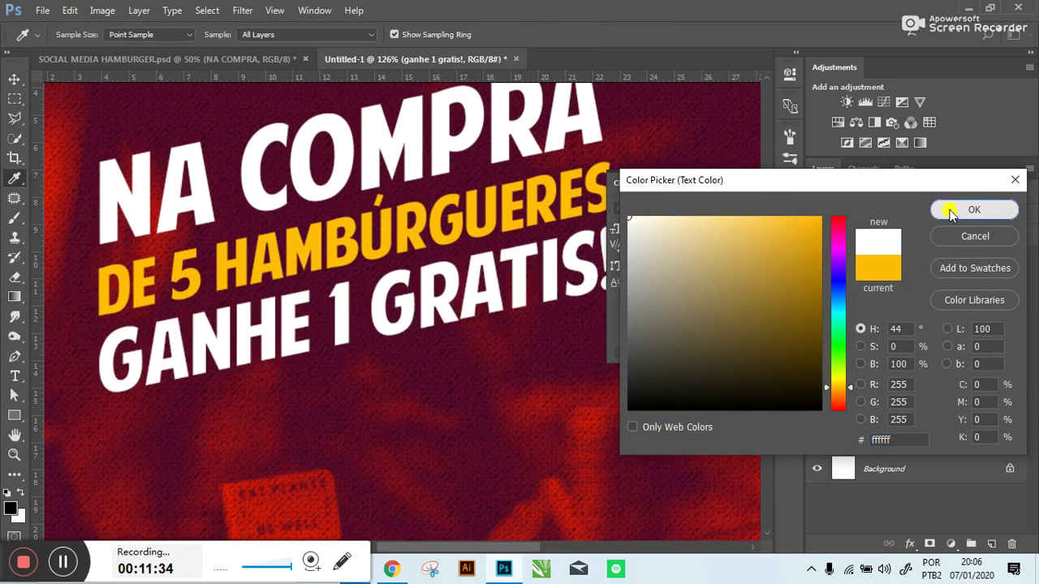
left_click(951, 211)
- Duplicate the 'i' accent layer and place the copy above the A in GRATIS
left_click(883, 271)
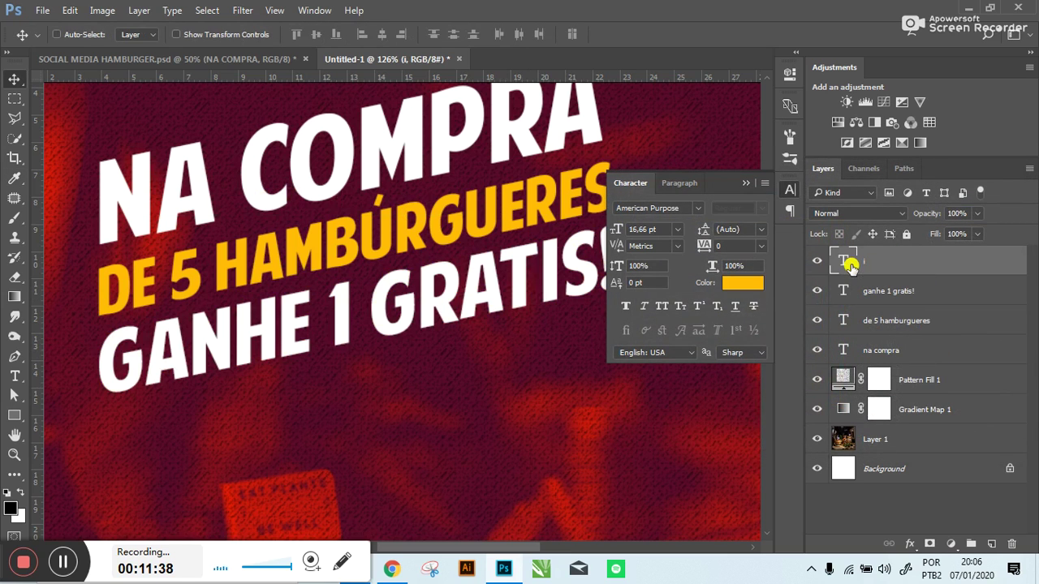
left_click(904, 284)
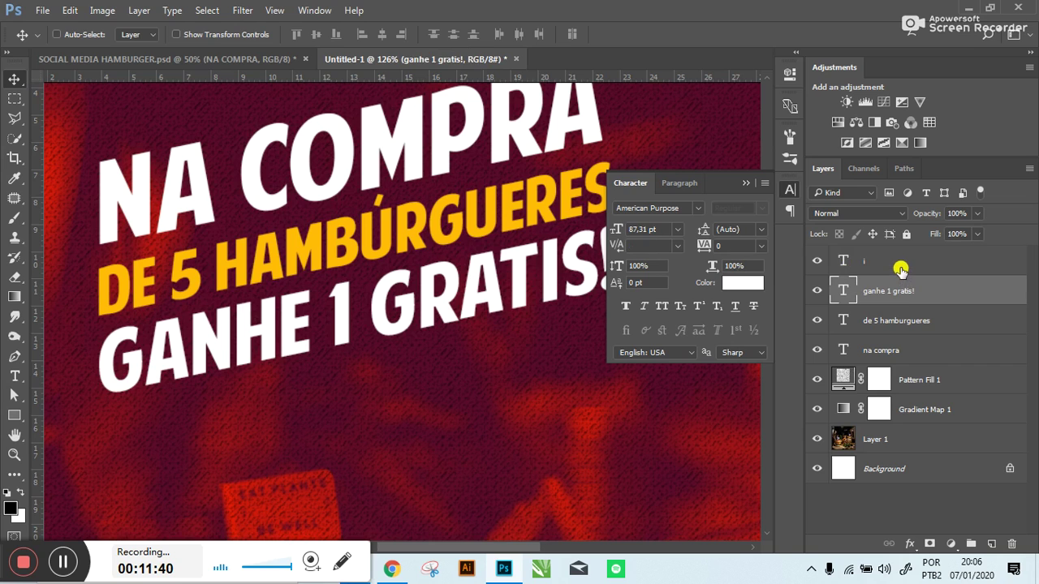
left_click(901, 269)
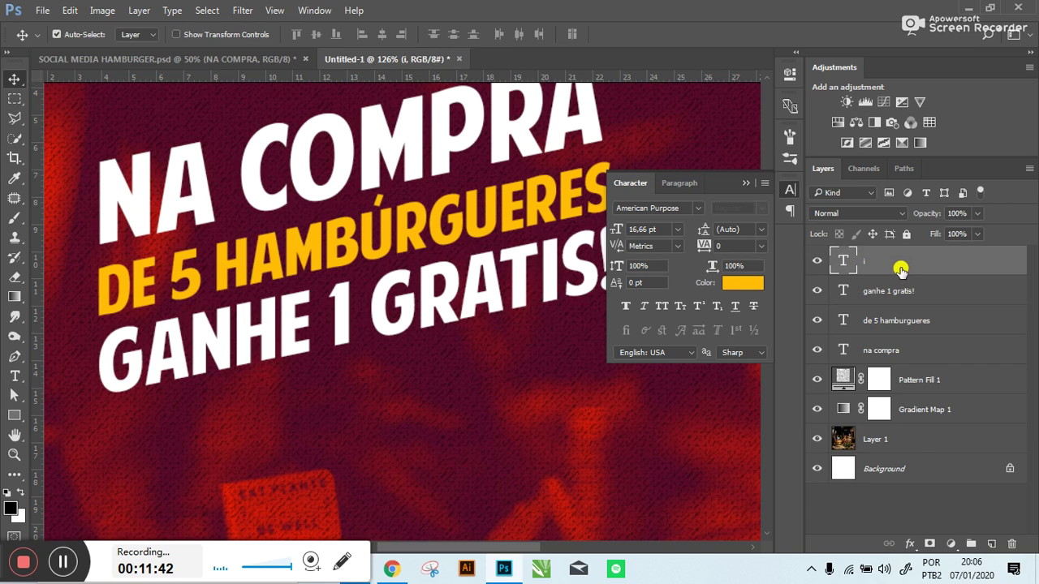
key("ctrl+j")
left_click_drag(333, 302, 372, 263)
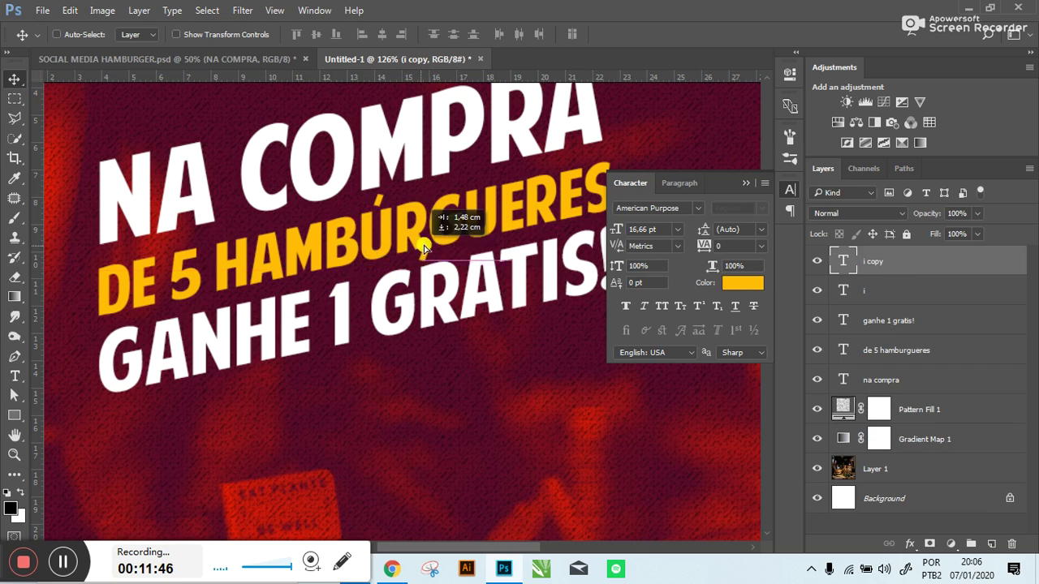
left_click_drag(373, 264, 537, 291)
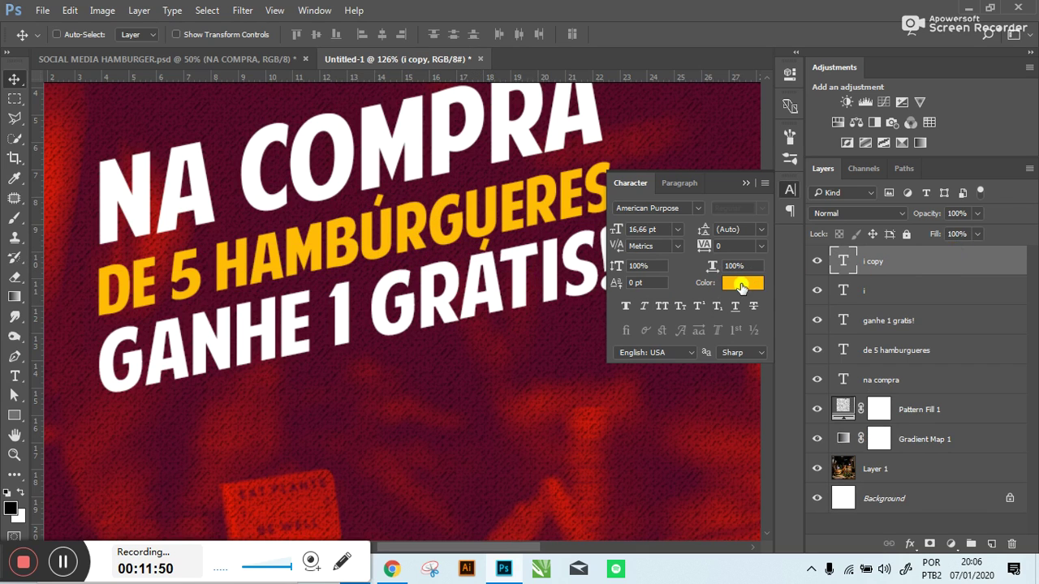
- Make the new accent white, then add the ganhe 1 gratis! layer to the selection
left_click(741, 284)
left_click_drag(739, 324, 617, 213)
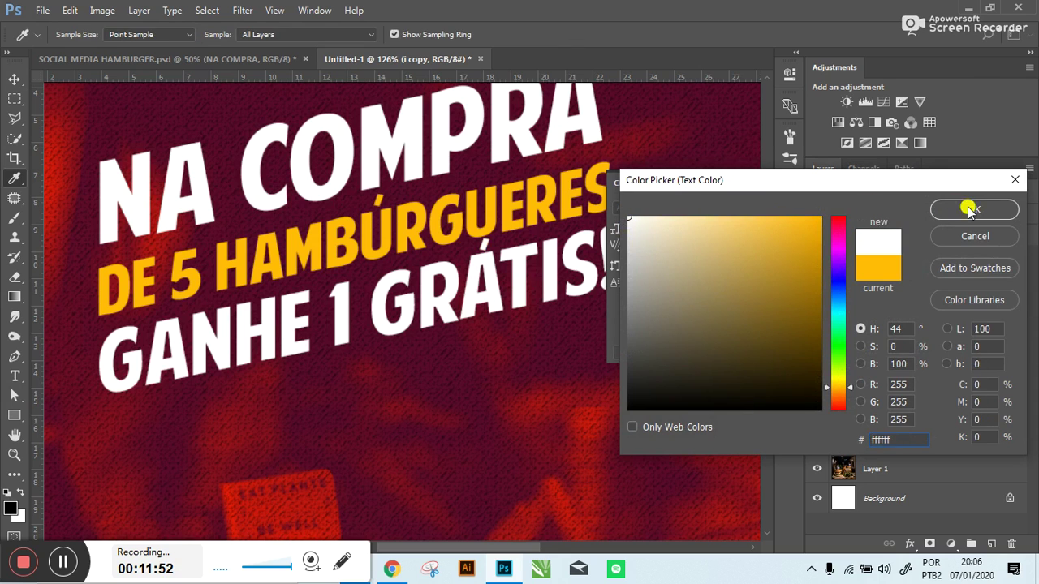
left_click(970, 209)
left_click(752, 185)
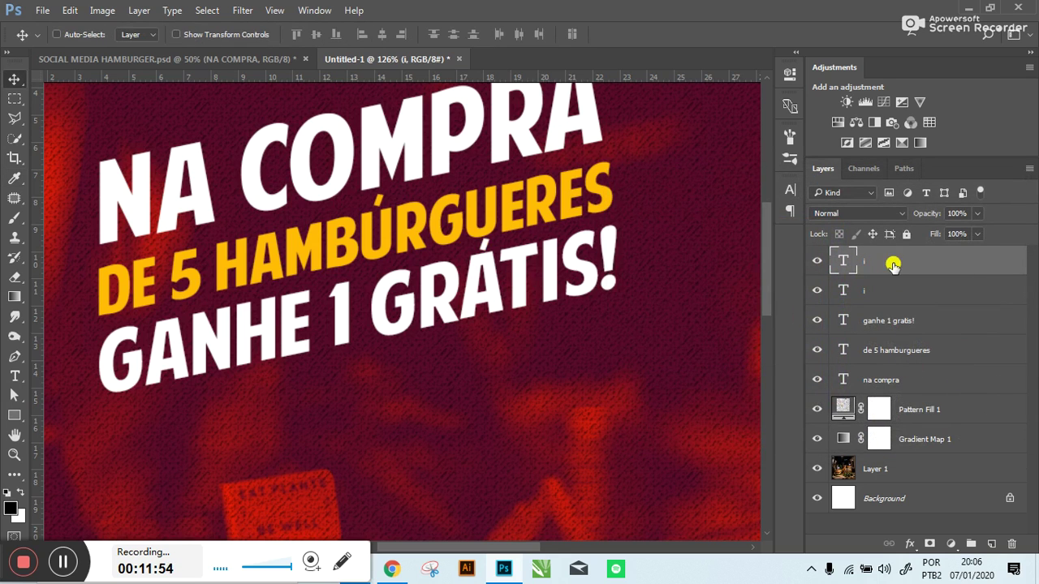
left_click(898, 326, "ctrl")
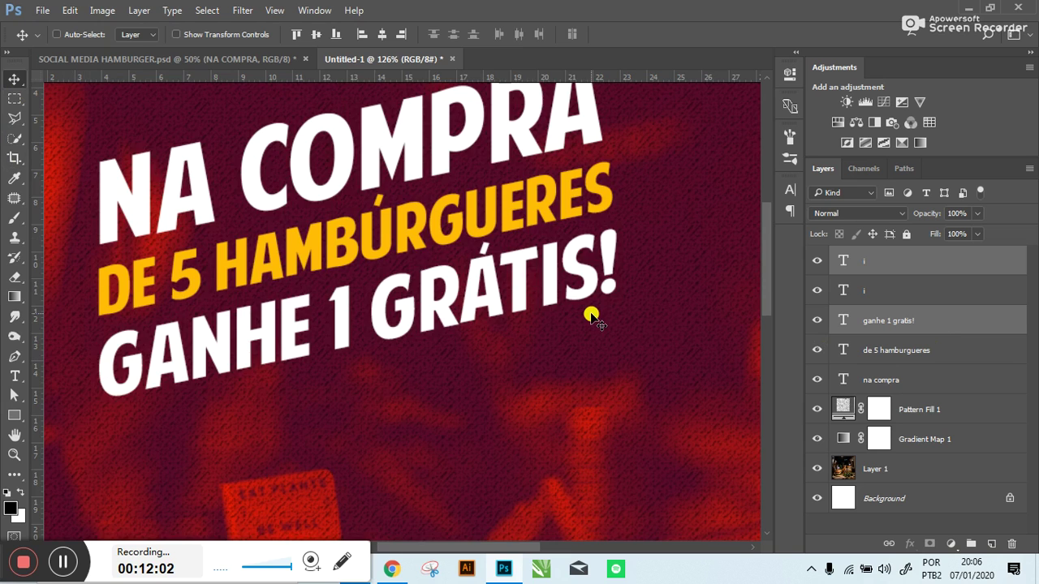
- Select de 5 hamburgueres, na compra and the other headline text layers, then group them as Group 1
key("ctrl+0")
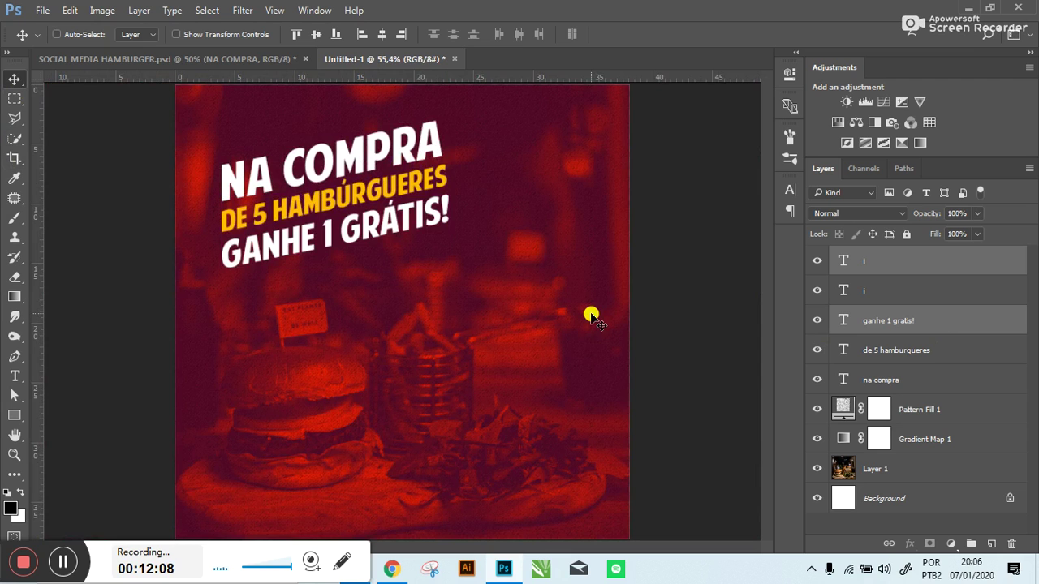
left_click(203, 59)
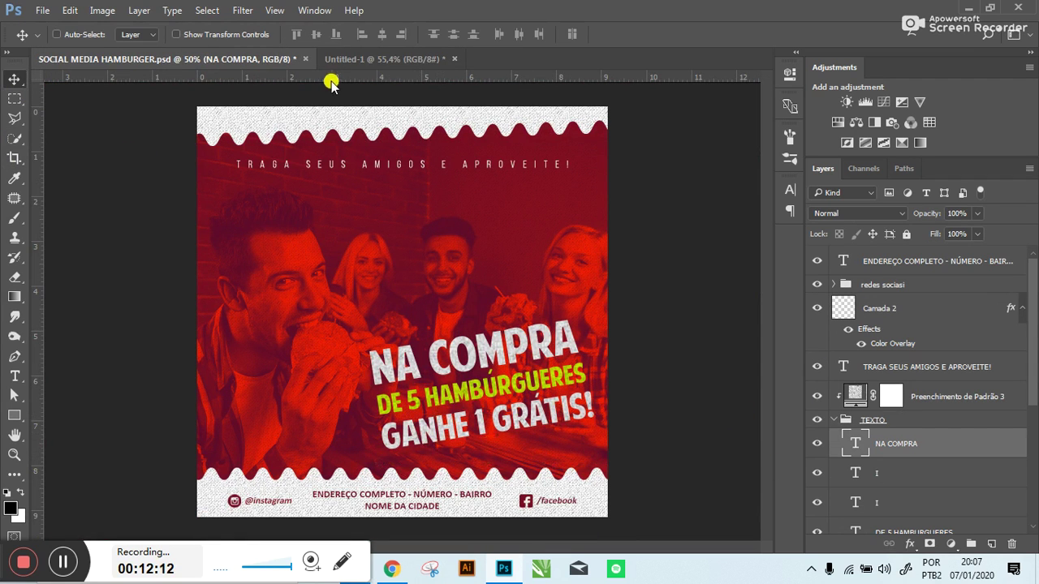
left_click(370, 58)
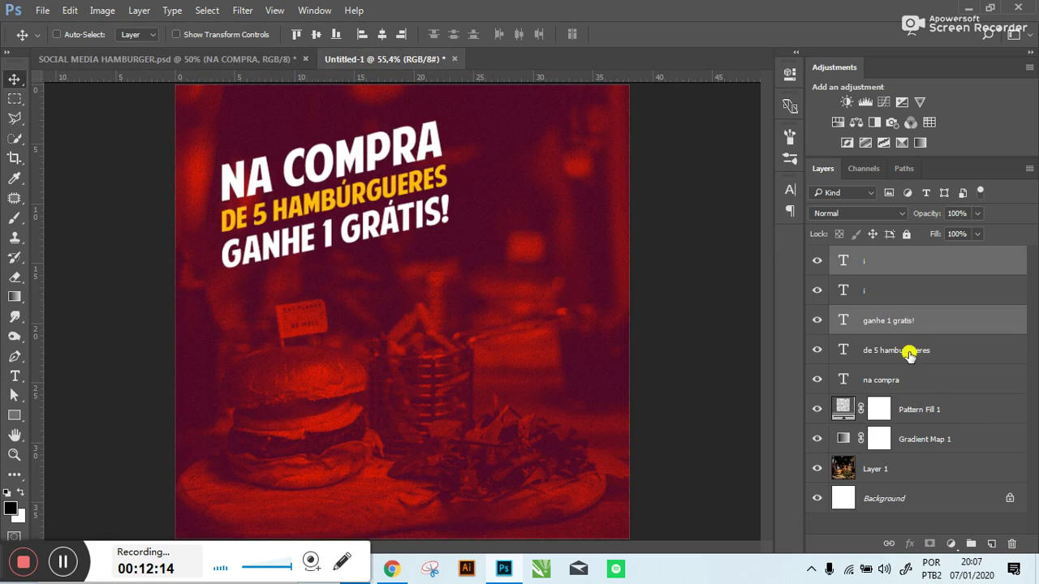
left_click(909, 355)
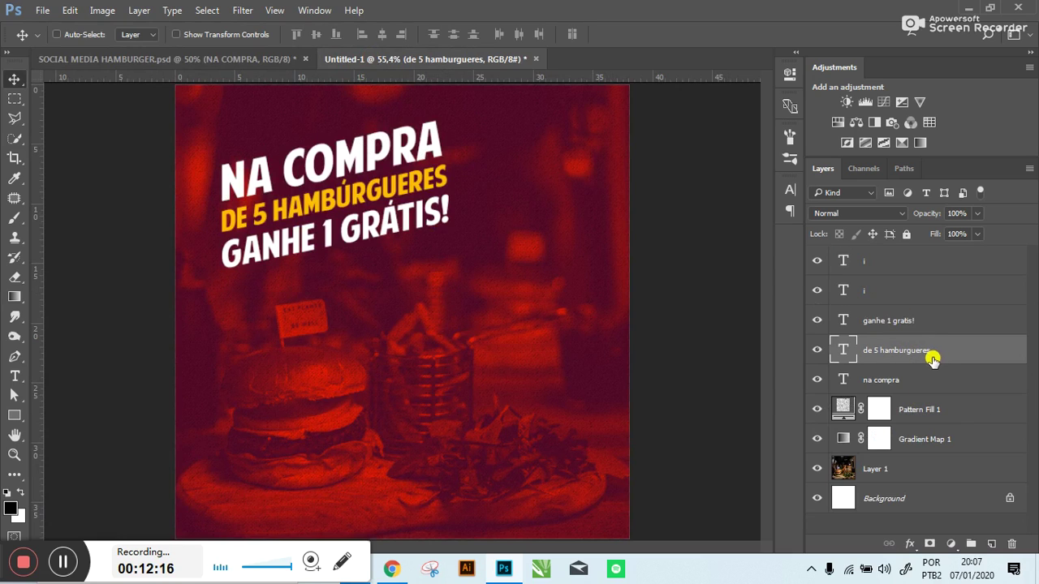
left_click(904, 382, "shift")
left_click(893, 321, "ctrl")
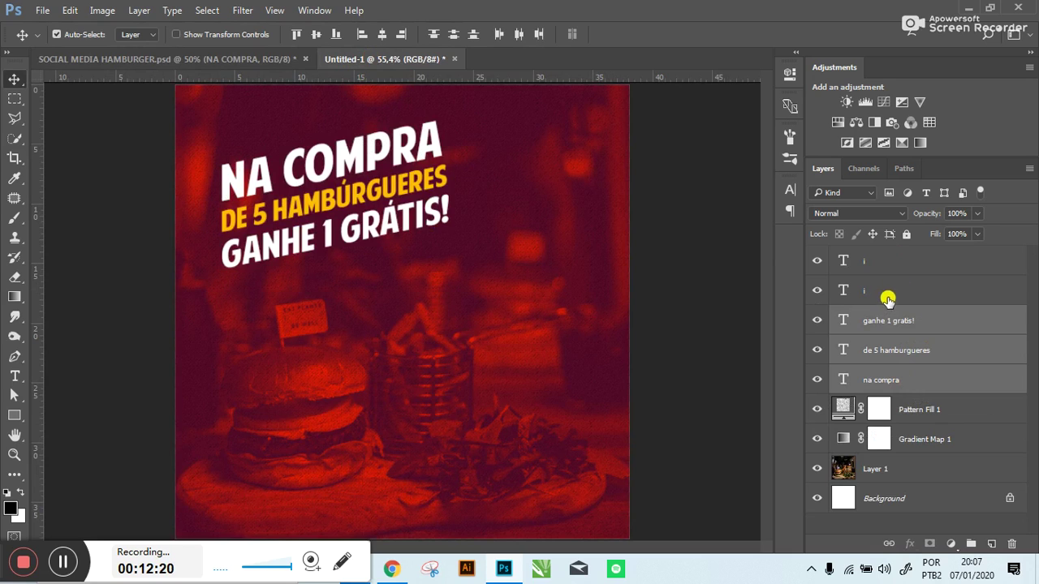
left_click(888, 292, "ctrl")
left_click(885, 263, "ctrl")
key("ctrl+g")
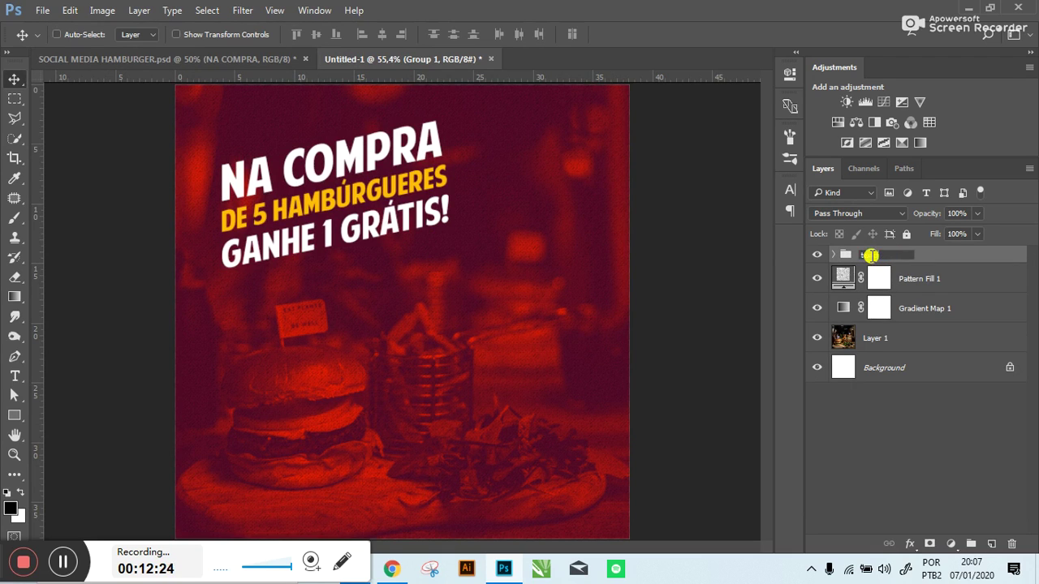
- Name the headline group 'texto' and move it upward
key("Return")
left_click_drag(244, 236, 307, 214)
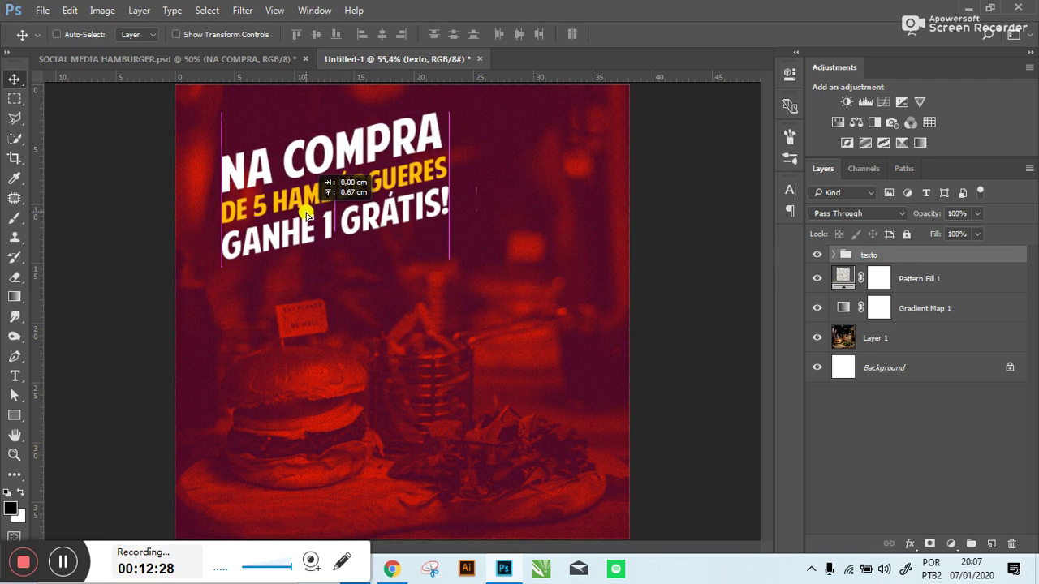
left_click_drag(365, 188, 364, 192)
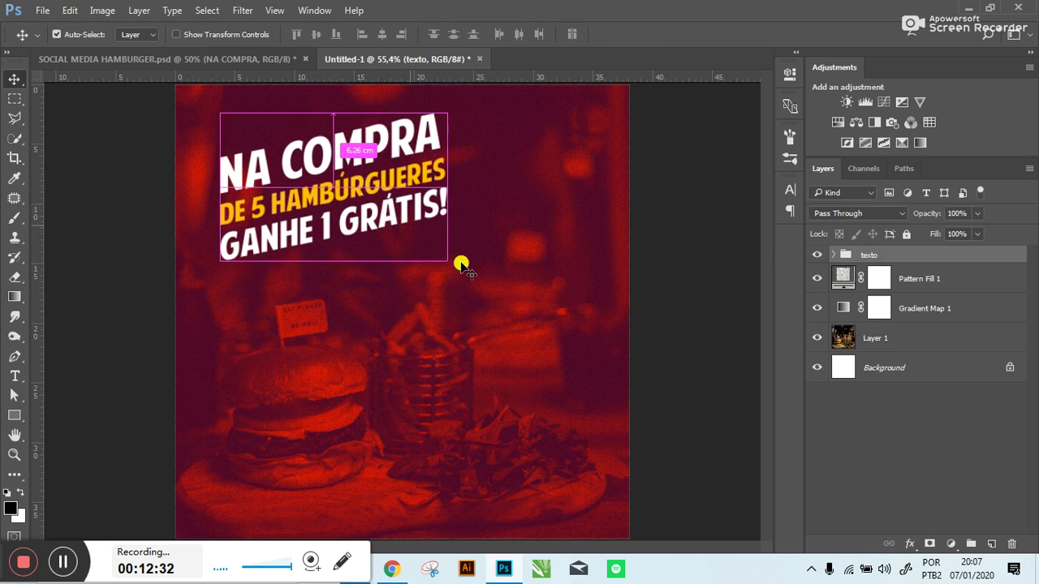
- Enlarge the texto group to about 105% and settle it at the upper left
key("ctrl+t")
left_click_drag(448, 261, 460, 275)
key("Return")
left_click_drag(367, 231, 373, 233)
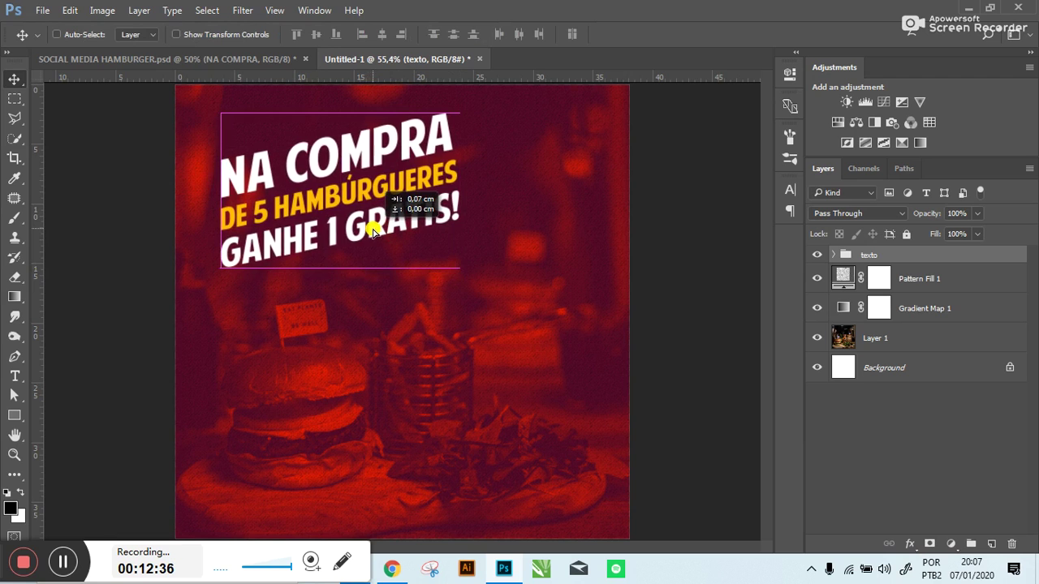
left_click_drag(372, 233, 372, 231)
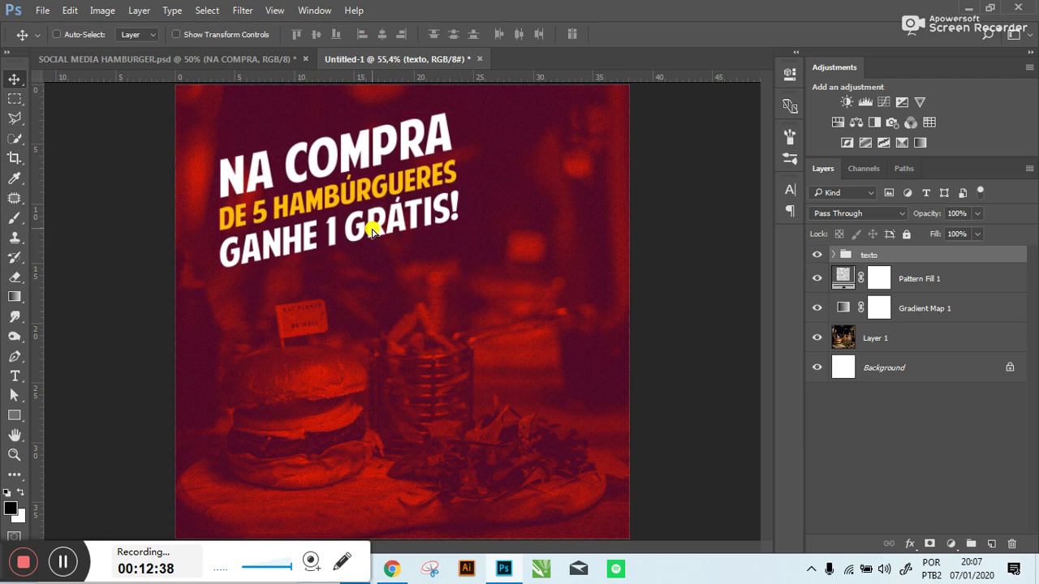
left_click(239, 61)
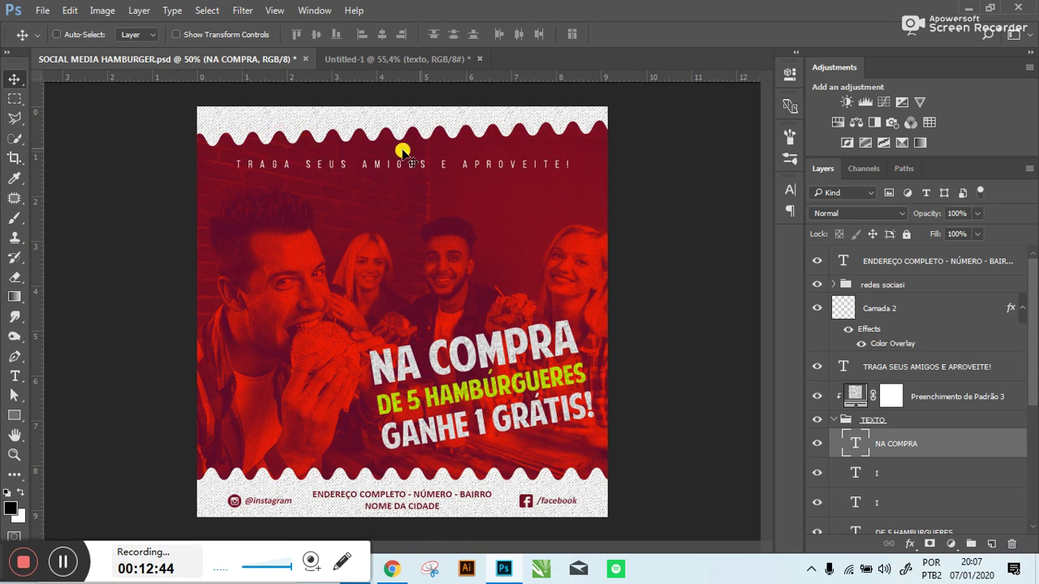
left_click(390, 60)
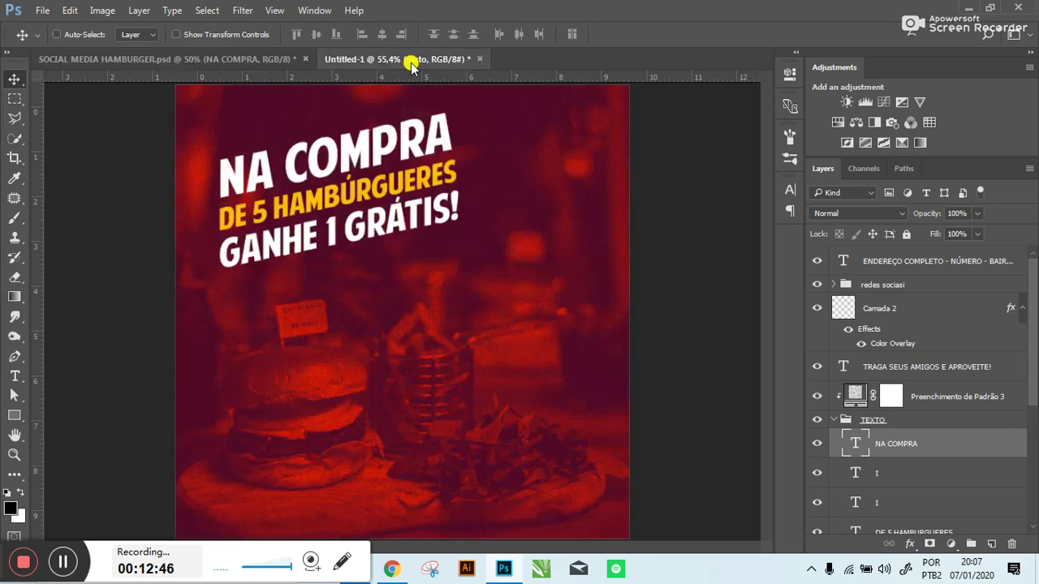
- Shift the headline group right, rotate it about 1.4° and scale it to about 106%
mouse_move(356, 196)
left_mouse_down()
mouse_move(367, 207)
mouse_move(423, 208)
left_mouse_up()
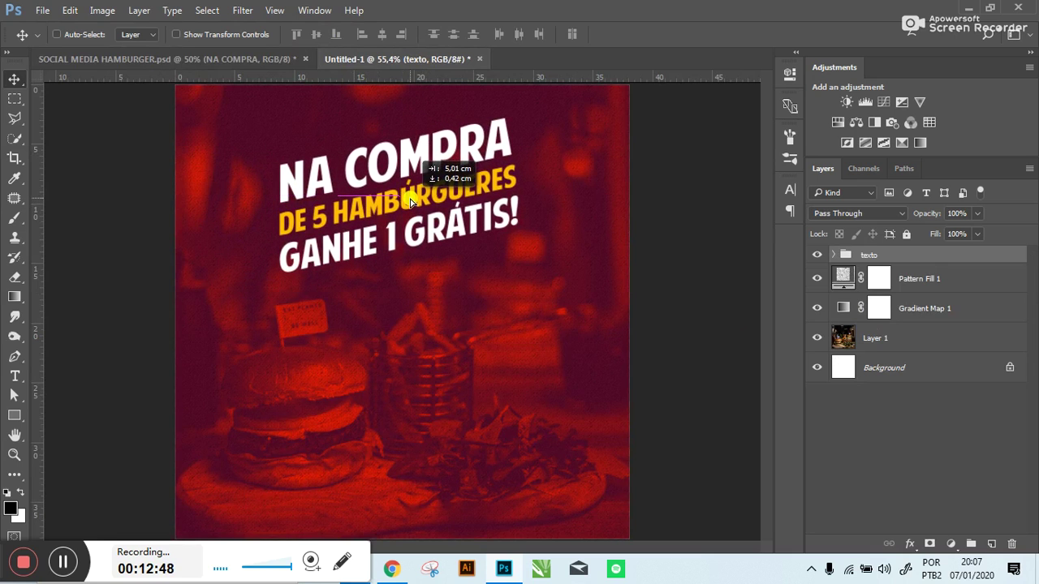
key("ctrl+t")
left_click_drag(552, 202, 552, 214)
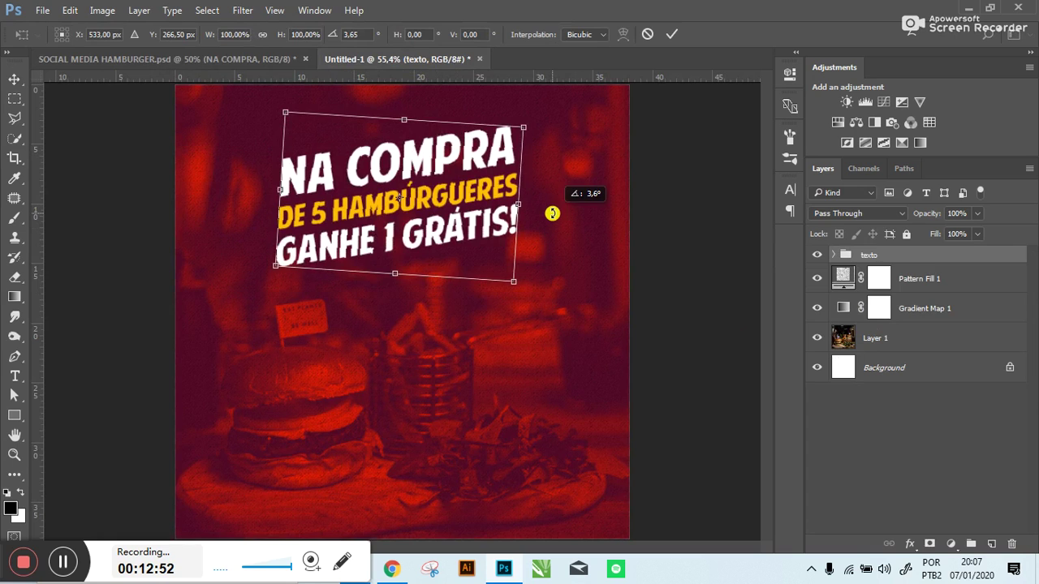
key("Return")
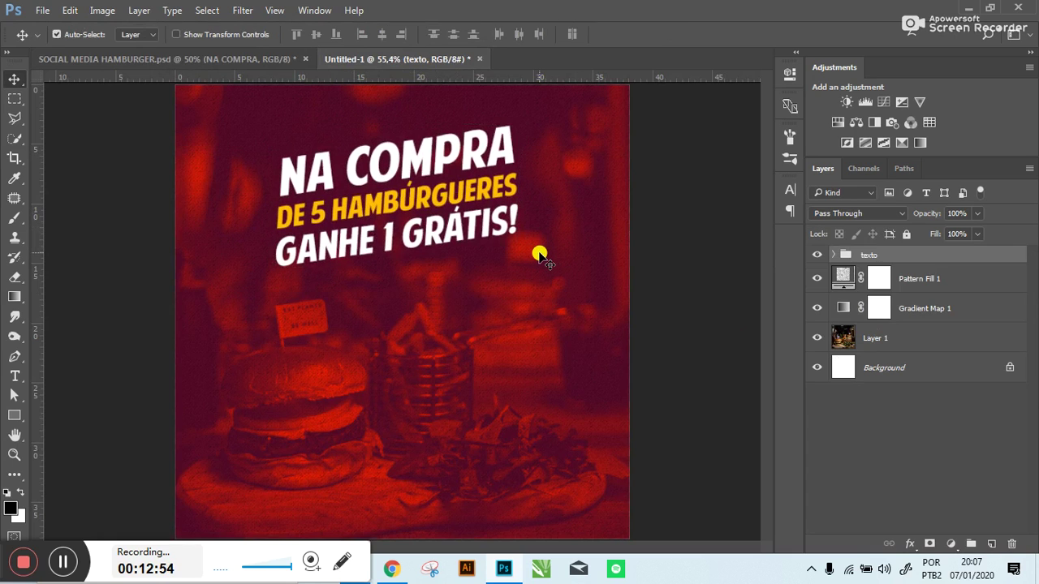
key("ctrl+t")
left_click_drag(526, 270, 534, 276)
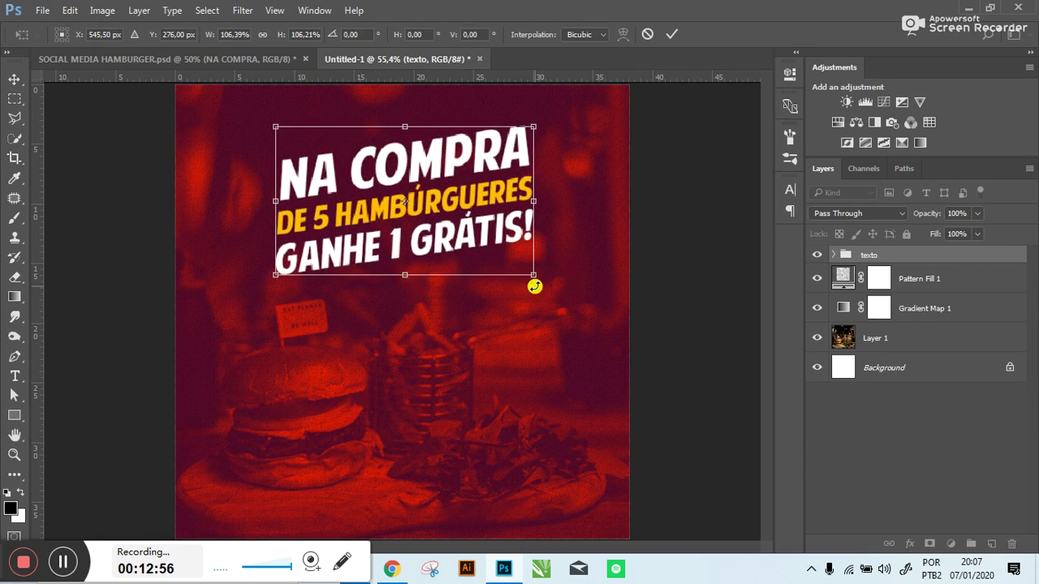
key("Return")
left_click_drag(454, 225, 459, 229)
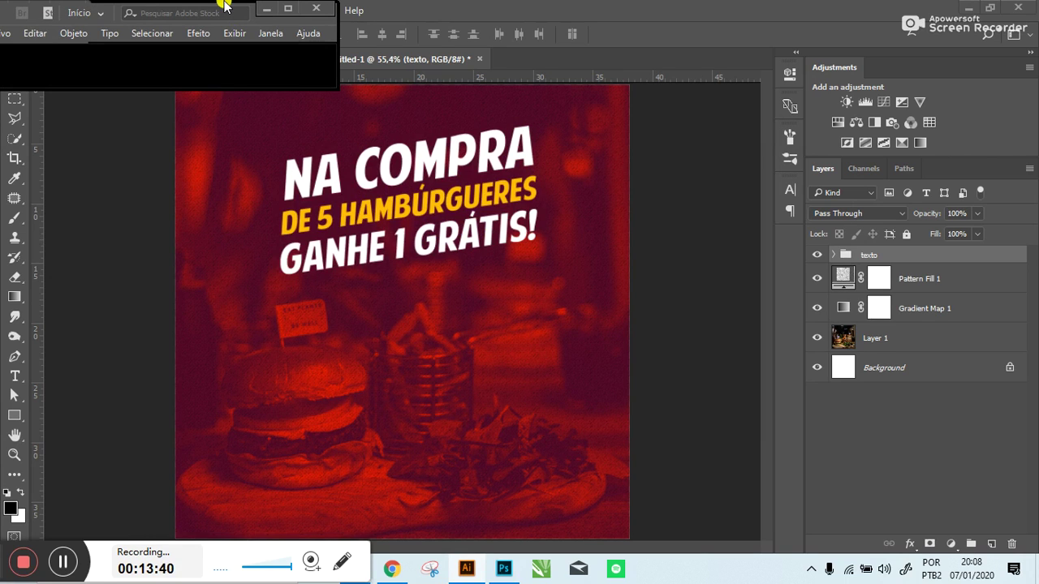
- Maximize Illustrator and start a new document 1000 mm wide
left_click(291, 11)
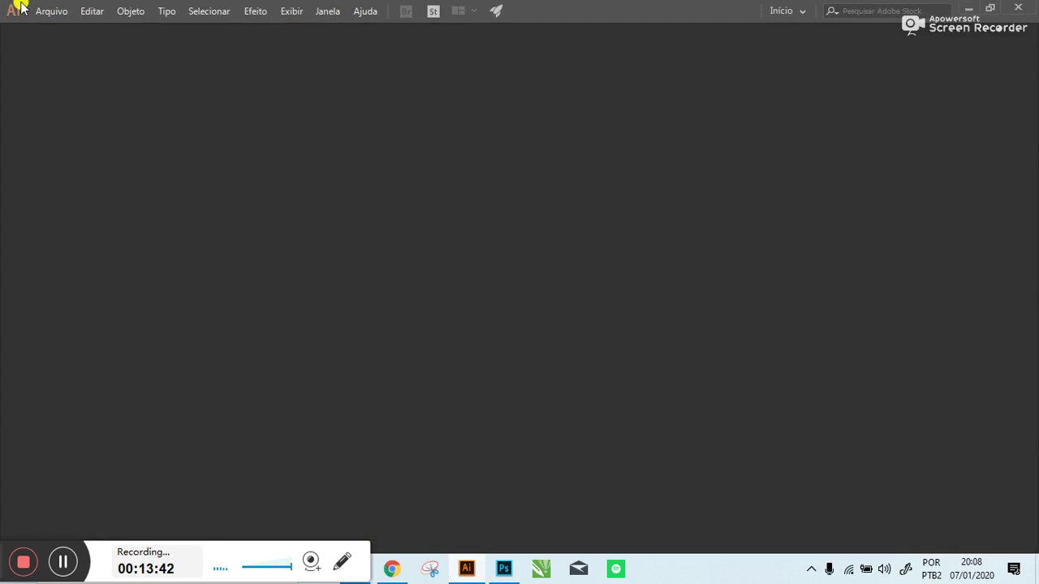
left_click(45, 12)
left_click(65, 29)
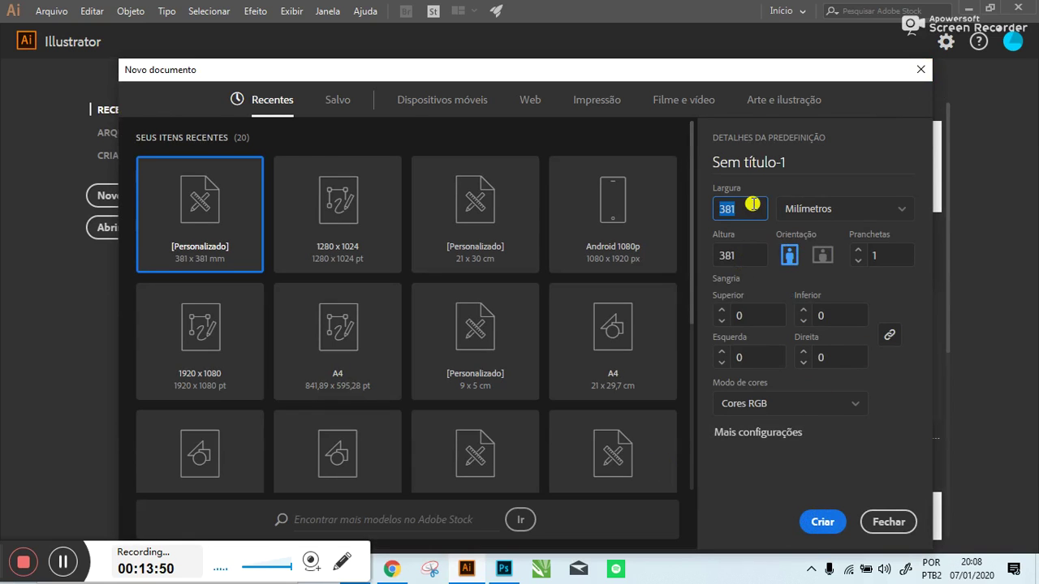
type("00")
key("Tab")
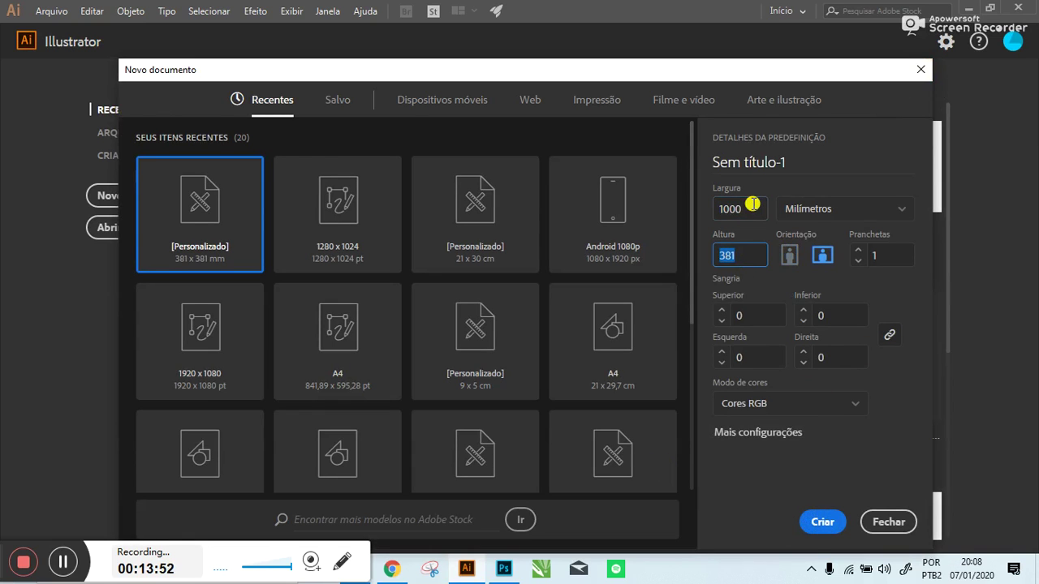
type("1000")
key("Escape")
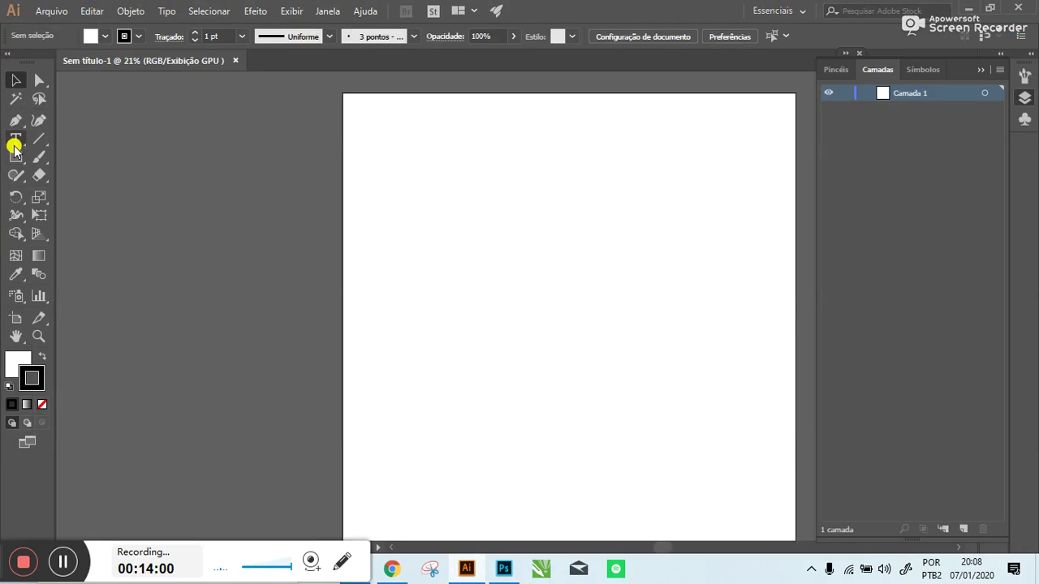
- Draw a wide rectangle across the artboard top with black fill and no stroke
left_click_drag(16, 156, 46, 157)
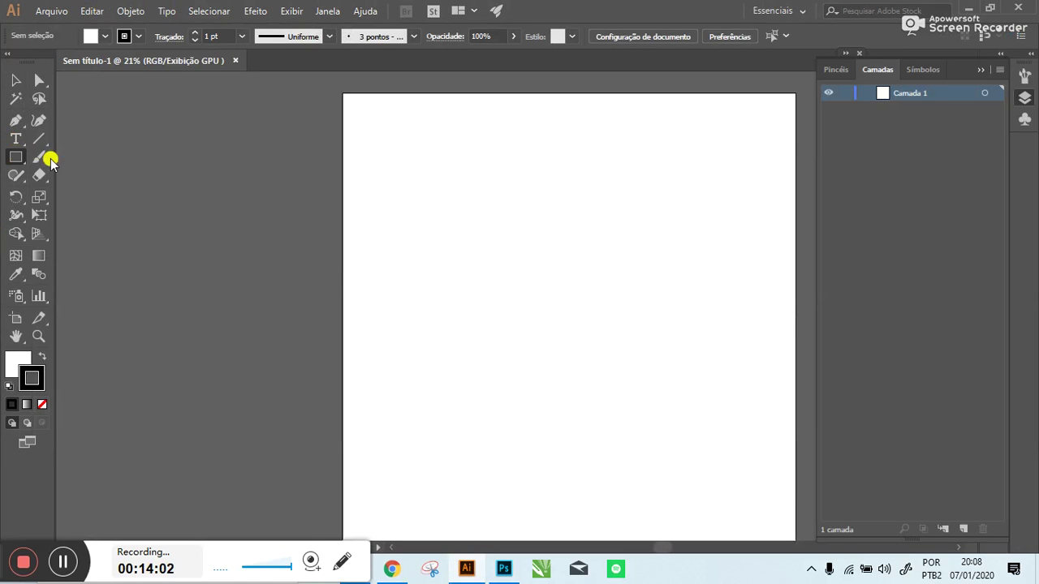
left_click_drag(383, 173, 764, 271)
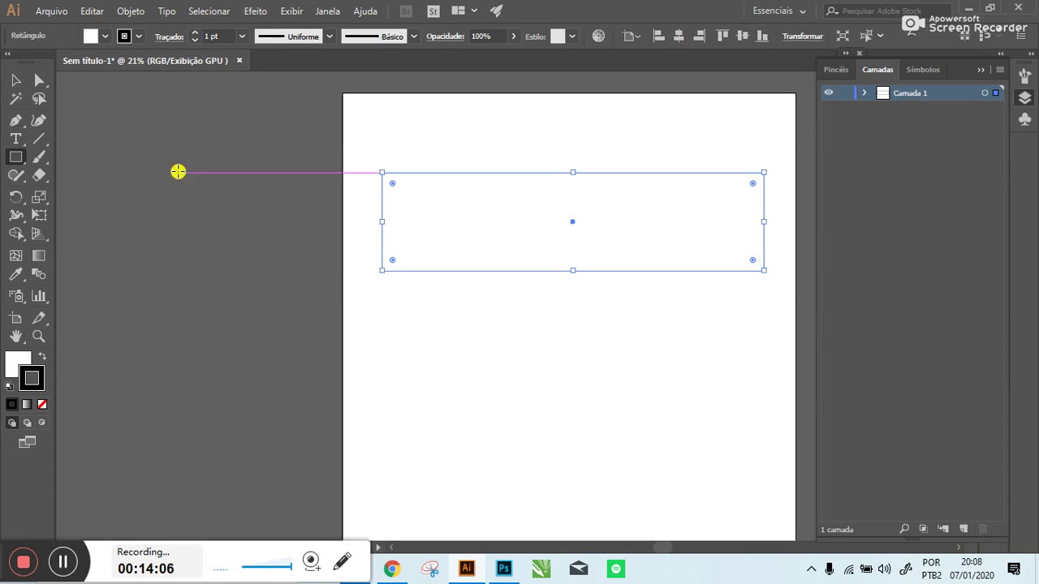
left_click(135, 36)
left_click(10, 62)
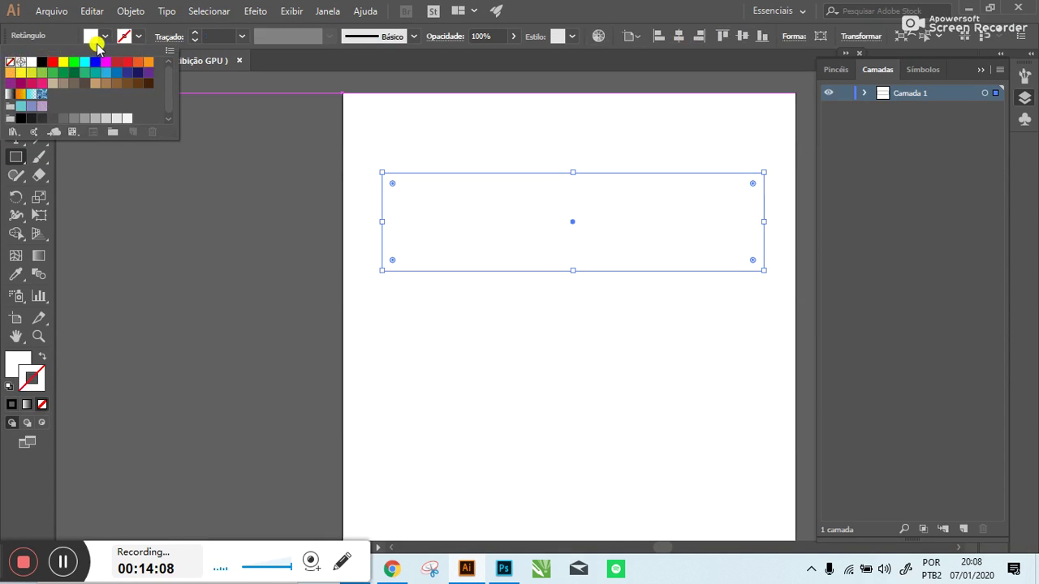
left_click(102, 39)
left_click(89, 36)
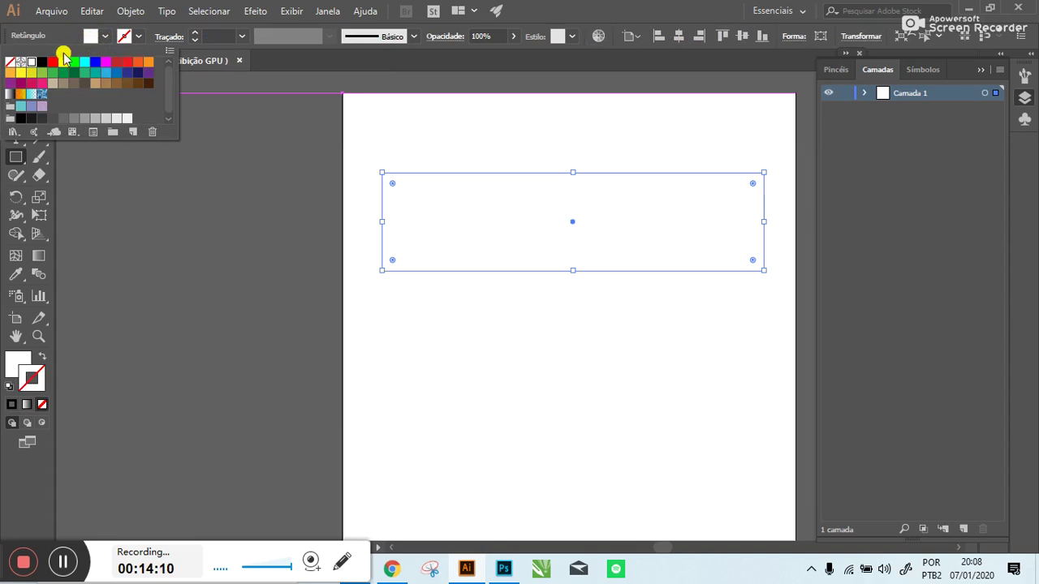
left_click(38, 70)
left_click(235, 224)
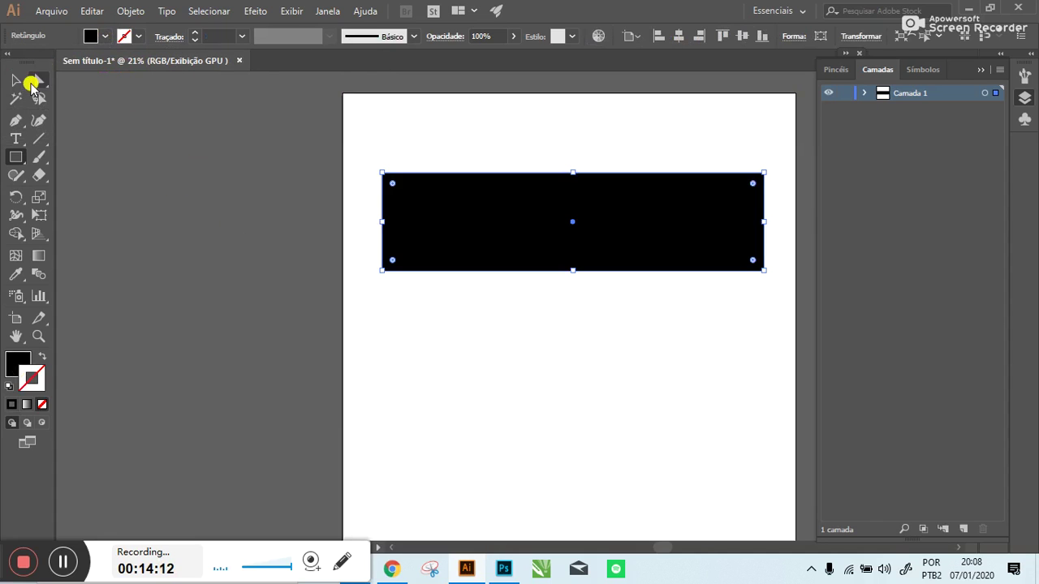
left_click(15, 80)
left_click(295, 216)
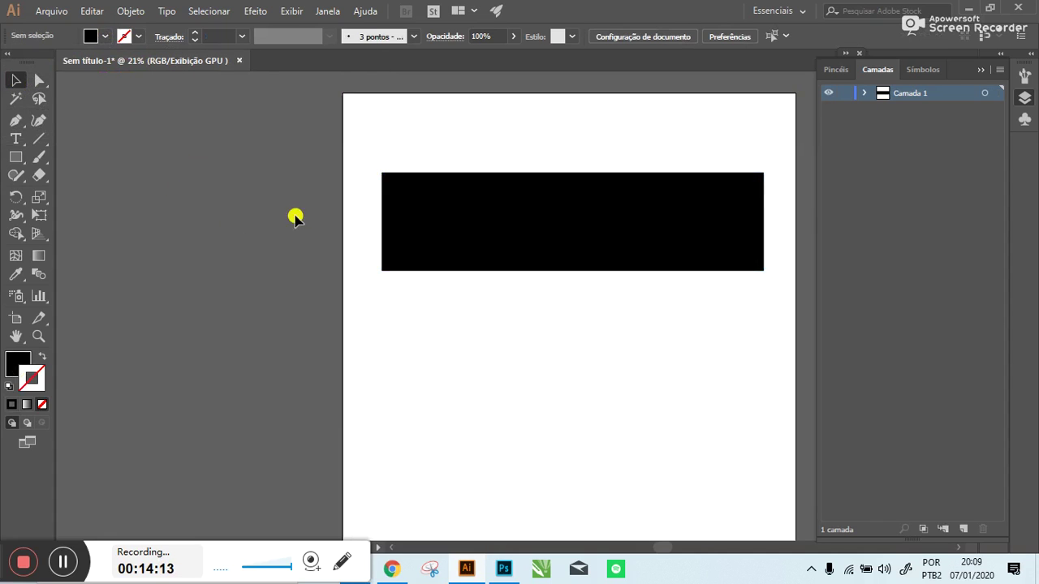
- Apply the Zigzag distortion effect to the black rectangle with preview on
left_click(458, 238)
left_click(264, 11)
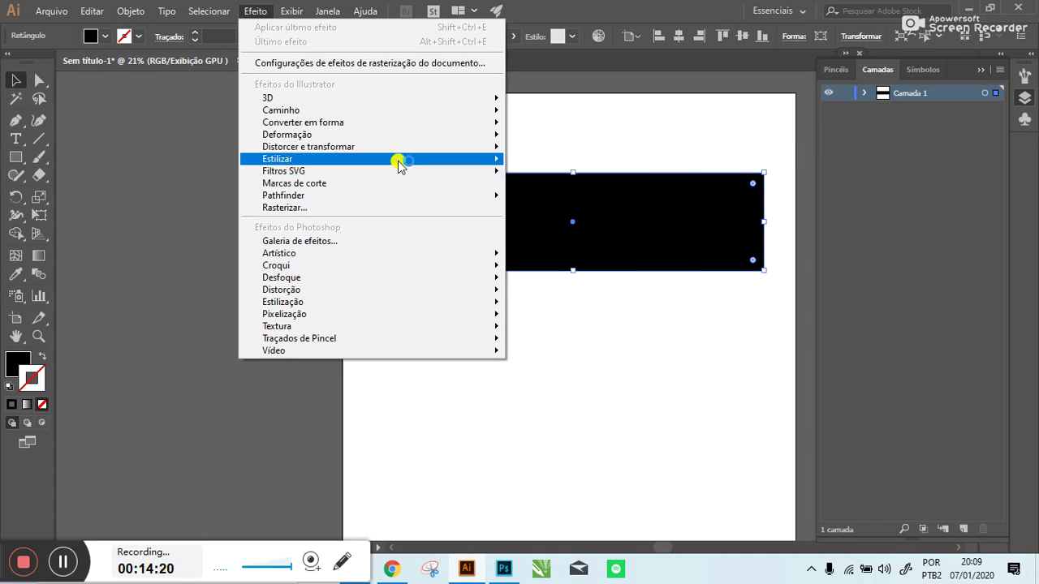
left_click(400, 162)
mouse_move(278, 160)
mouse_move(309, 147)
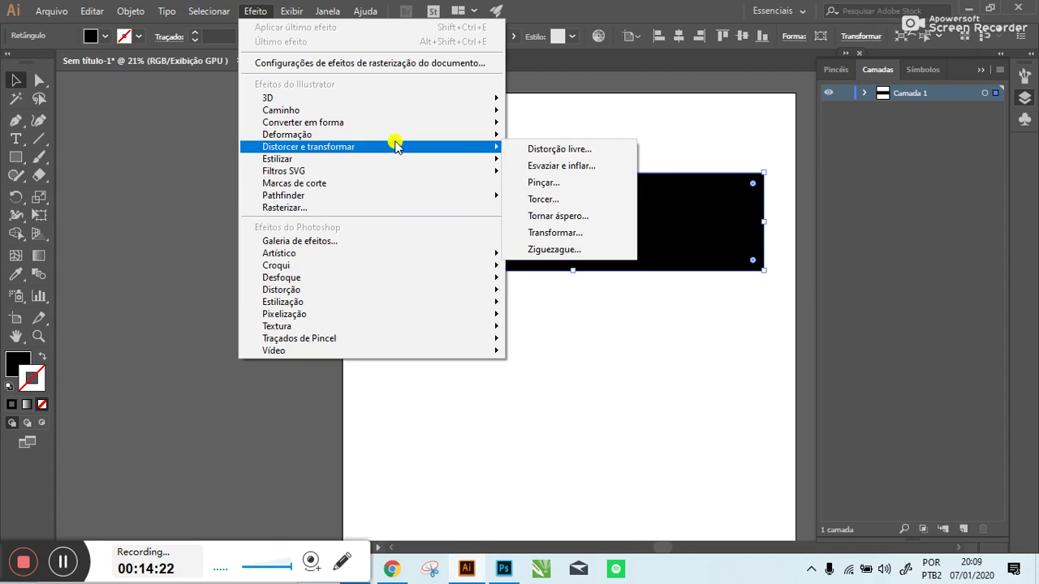
left_click(544, 249)
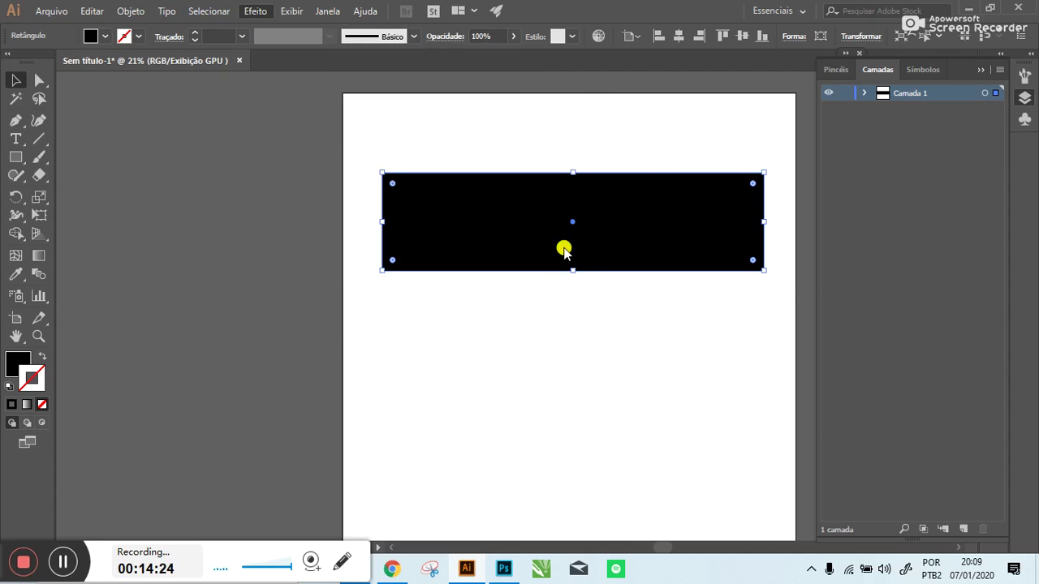
left_click_drag(698, 334, 677, 275)
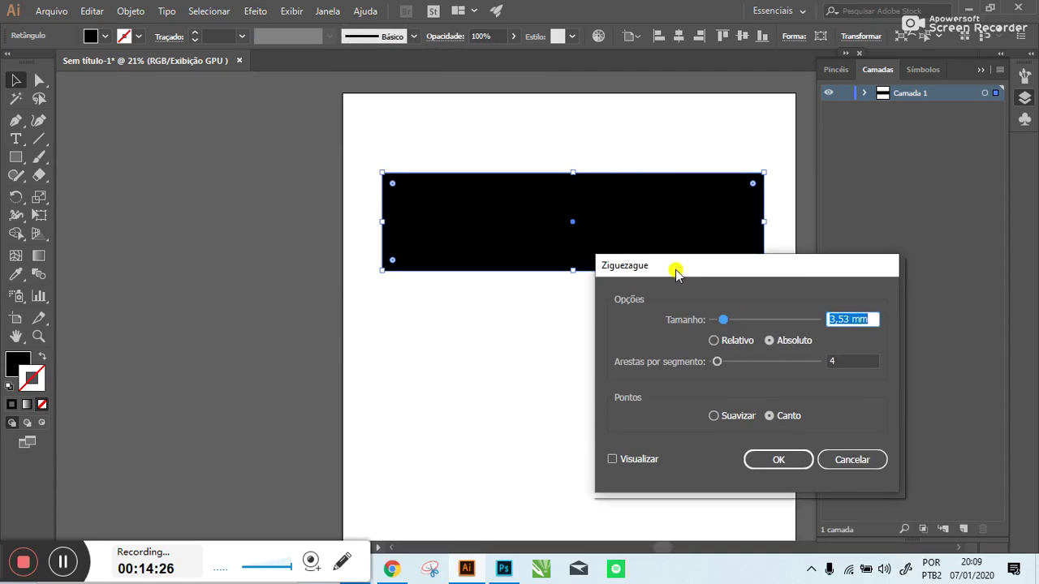
left_click(613, 460)
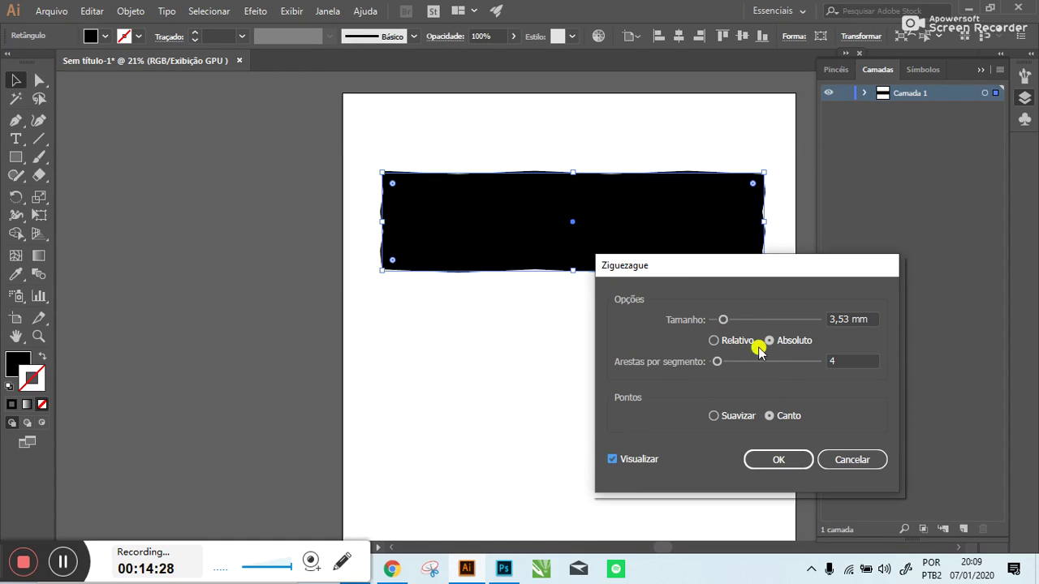
- Set the Zigzag to a relative size with smooth waves and adjusted ridges, and apply it
left_click_drag(728, 322, 724, 323)
left_click(716, 341)
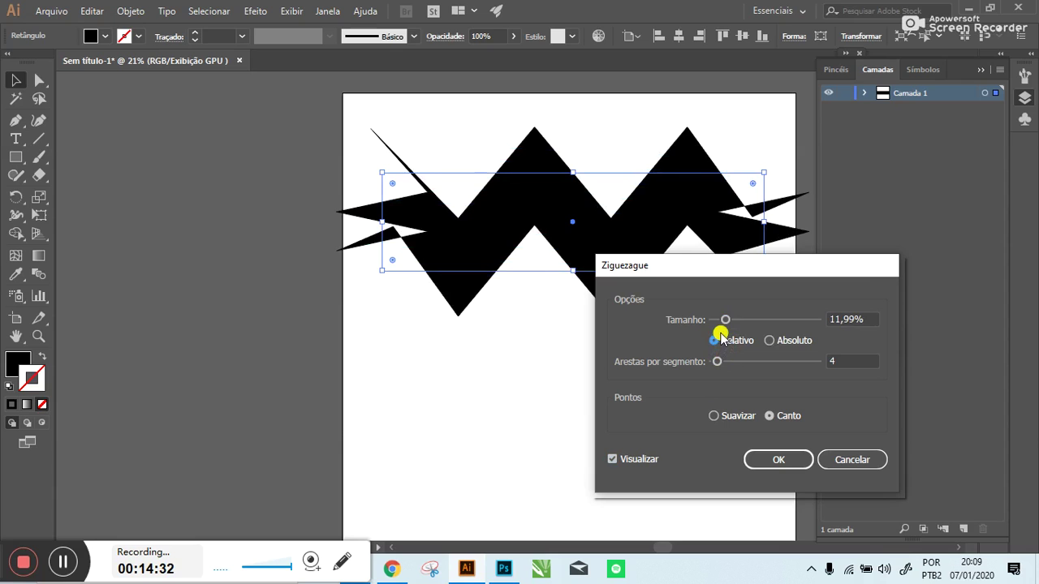
mouse_move(726, 322)
left_mouse_down()
mouse_move(748, 321)
mouse_move(712, 320)
left_mouse_up()
left_click(714, 416)
left_click_drag(718, 361, 735, 362)
left_click_drag(720, 321, 717, 322)
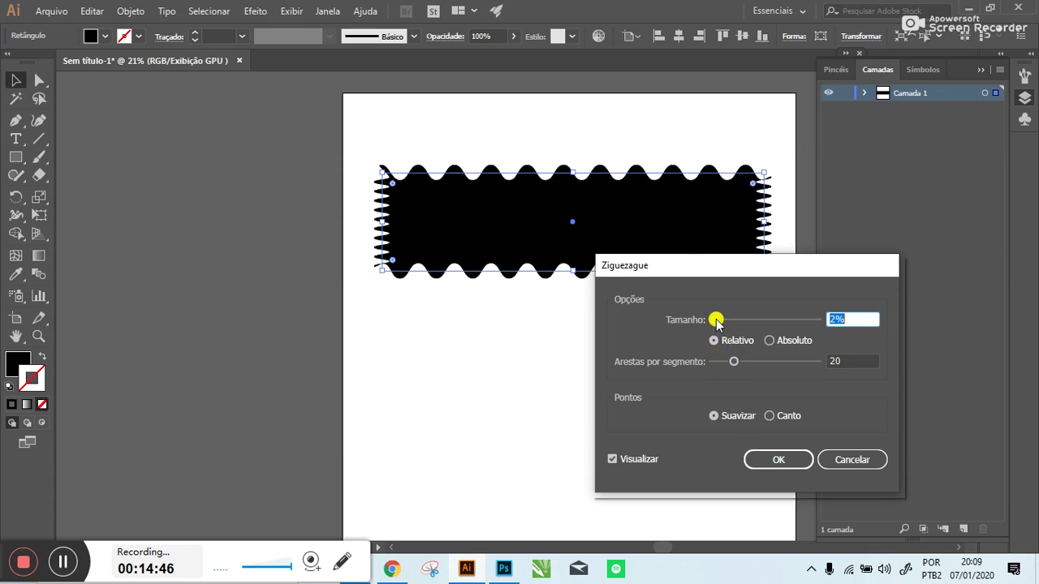
left_click_drag(731, 362, 729, 364)
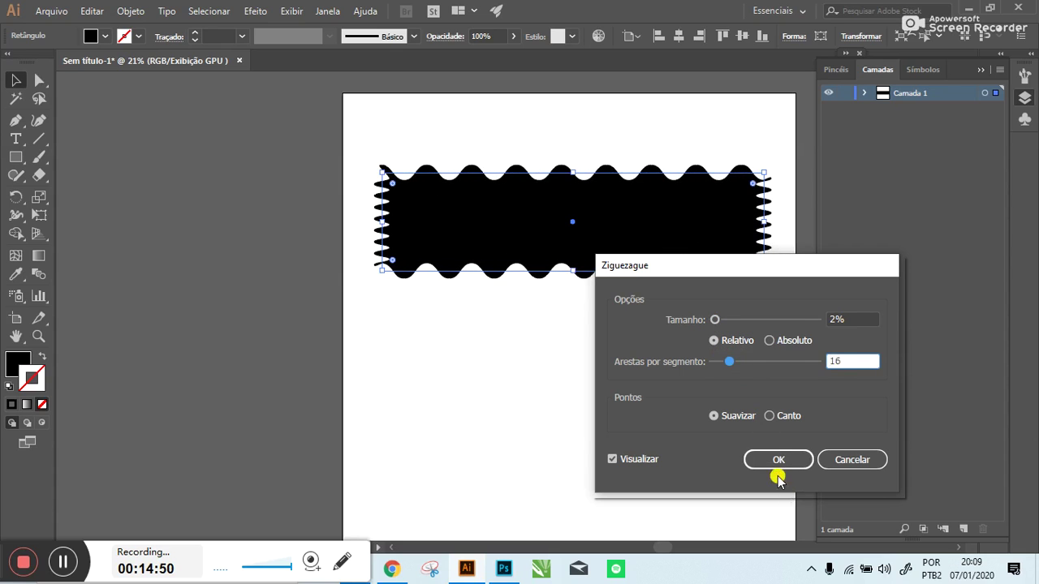
left_click(771, 460)
- Fill the wavy shape with white and move it
left_click(598, 206)
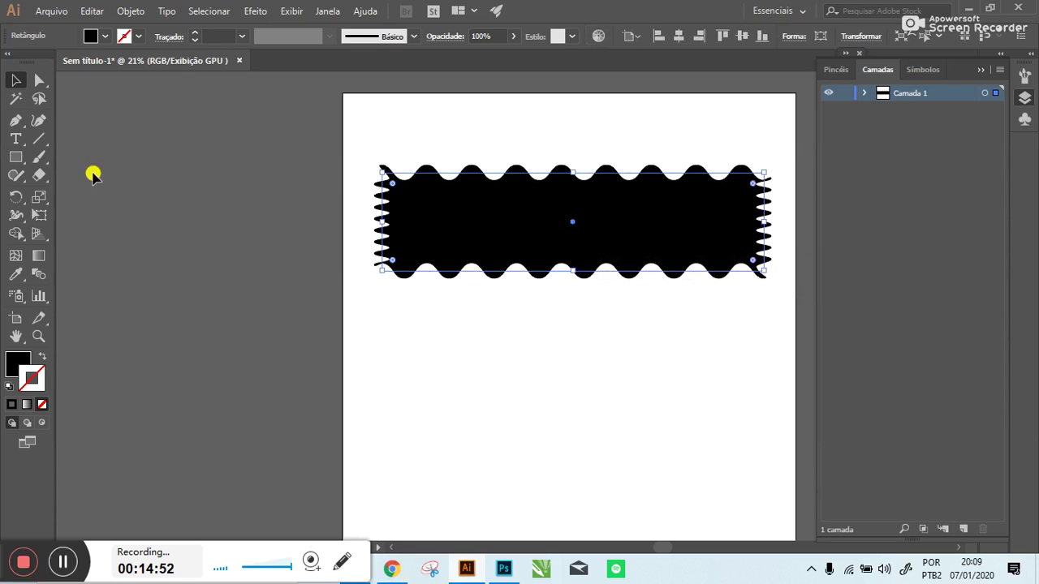
left_click(90, 37)
left_click(30, 62)
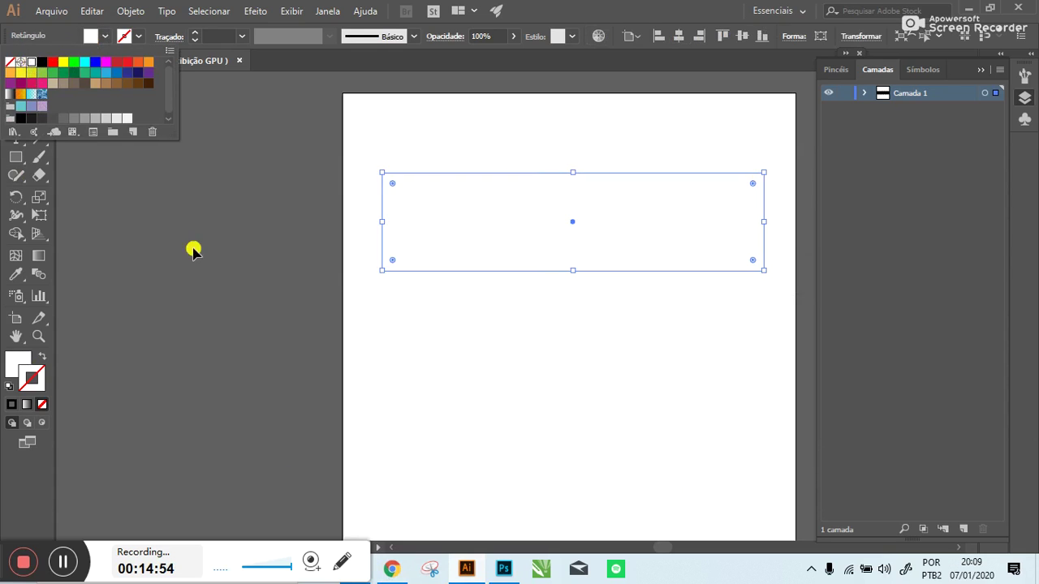
left_click_drag(555, 348, 433, 580)
left_click(503, 568)
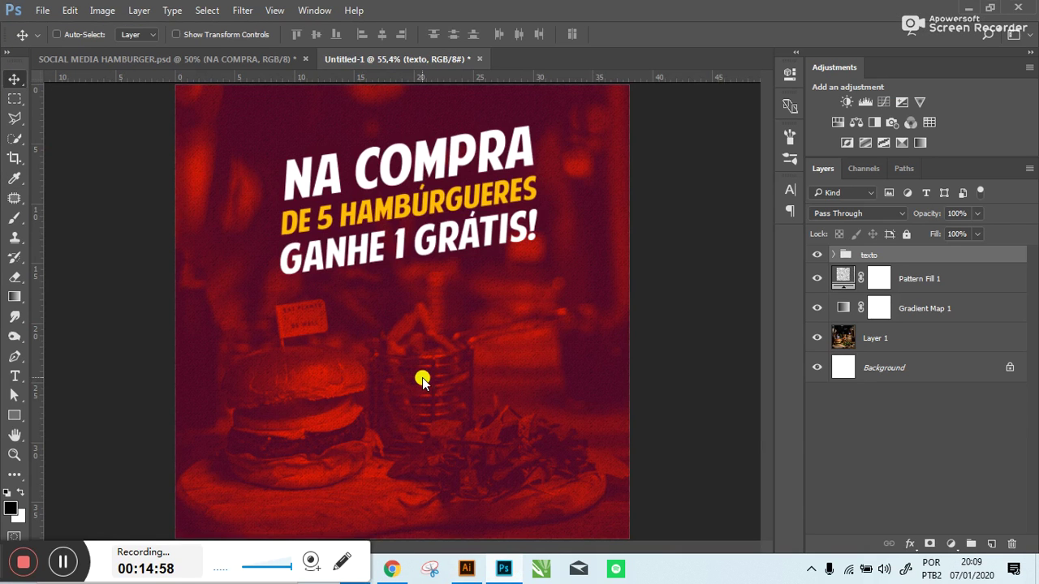
- Paste the white wave, scale it to about 51%, tilt it about -7.6°, and set it along the bottom
key("ctrl+v")
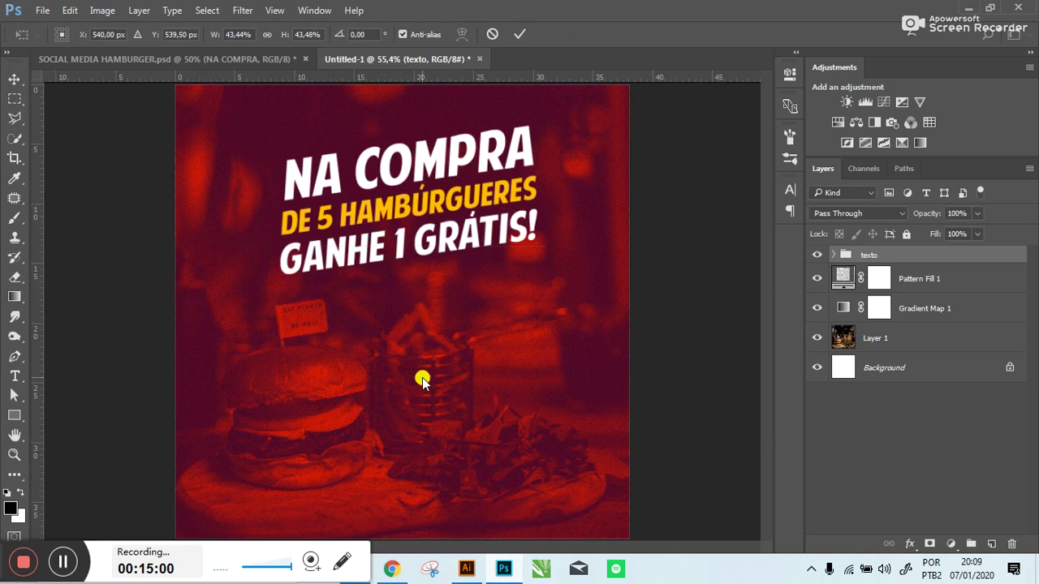
scroll(437, 382, "down", 2)
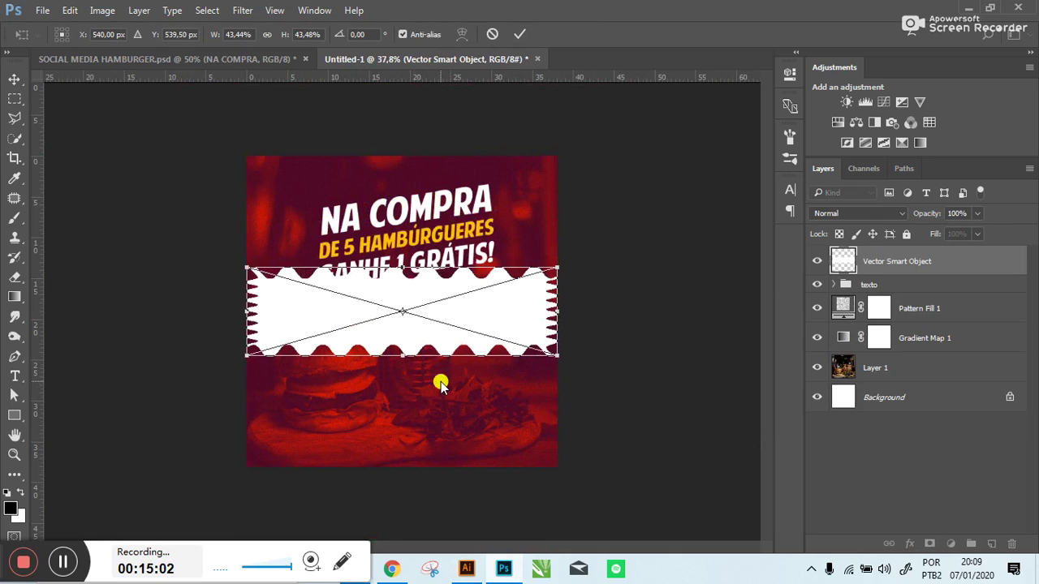
left_click_drag(441, 325, 433, 483)
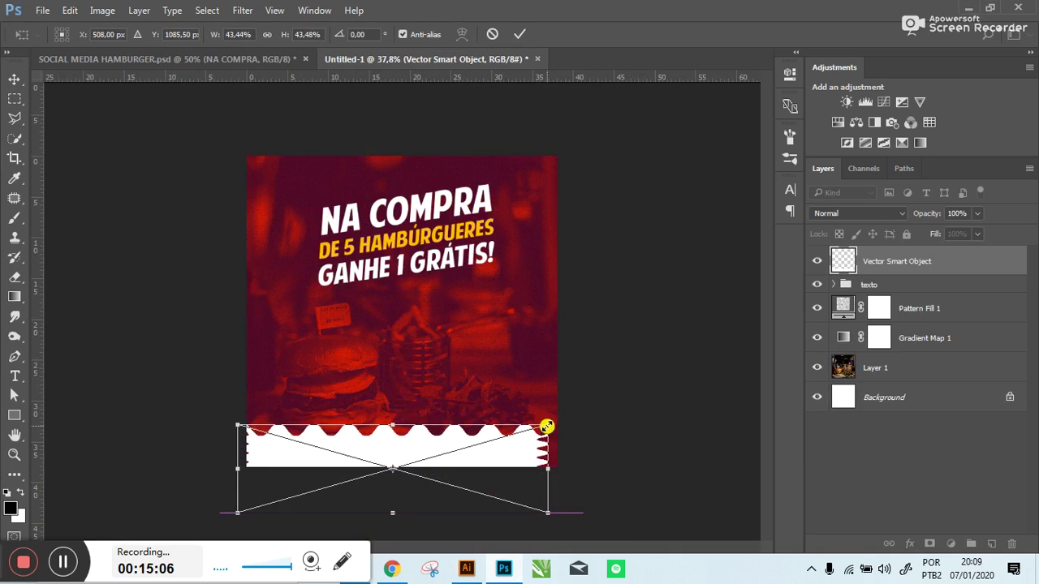
left_click_drag(549, 426, 581, 416)
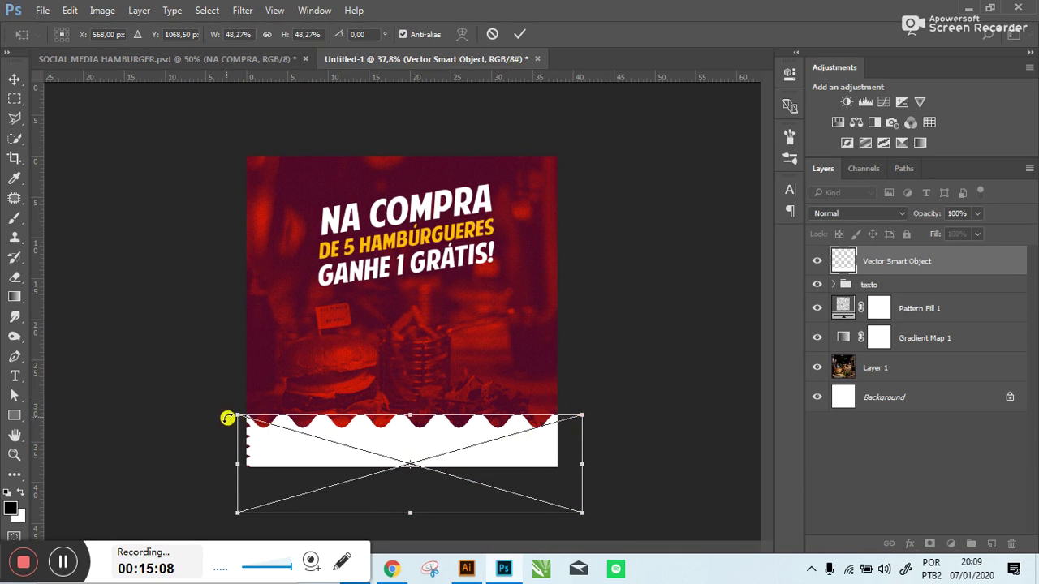
left_click_drag(236, 417, 219, 410)
mouse_move(608, 462)
left_mouse_down()
mouse_move(589, 420)
mouse_move(552, 420)
left_mouse_up()
left_click_drag(492, 410, 494, 444)
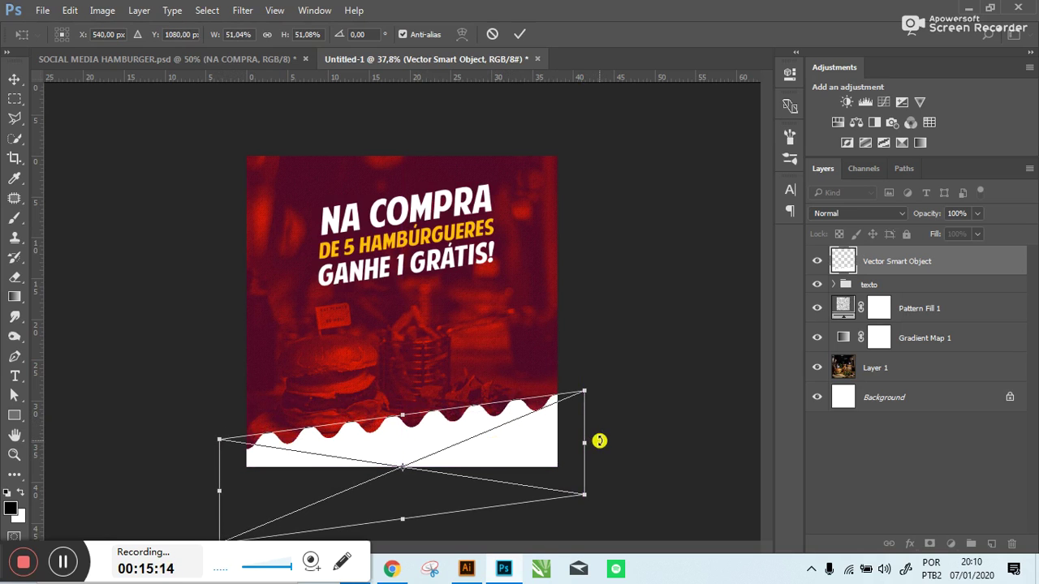
mouse_move(592, 436)
left_mouse_down()
mouse_move(589, 472)
mouse_move(585, 452)
left_mouse_up()
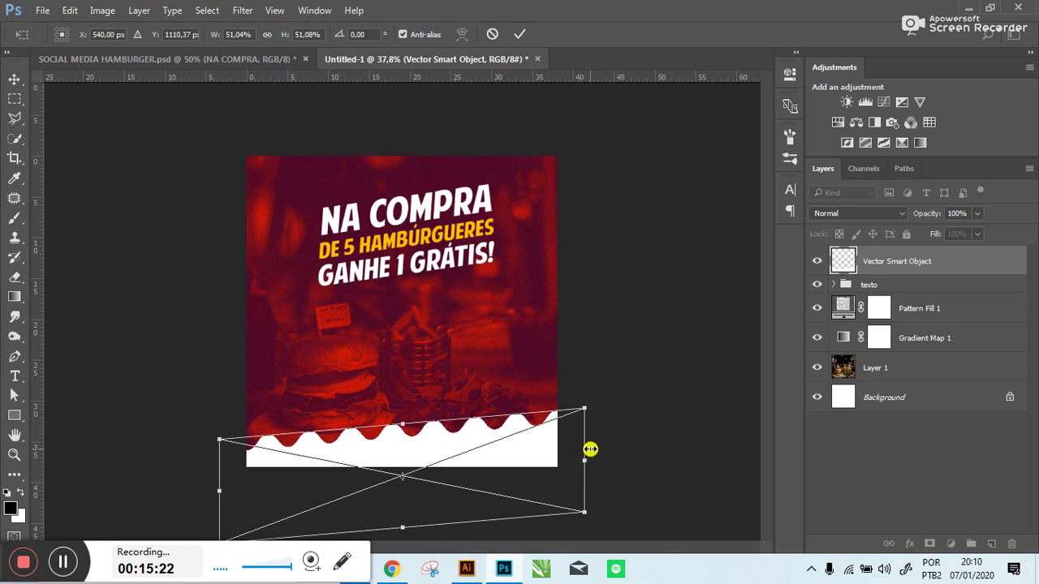
key("Return")
left_click_drag(464, 457, 458, 465)
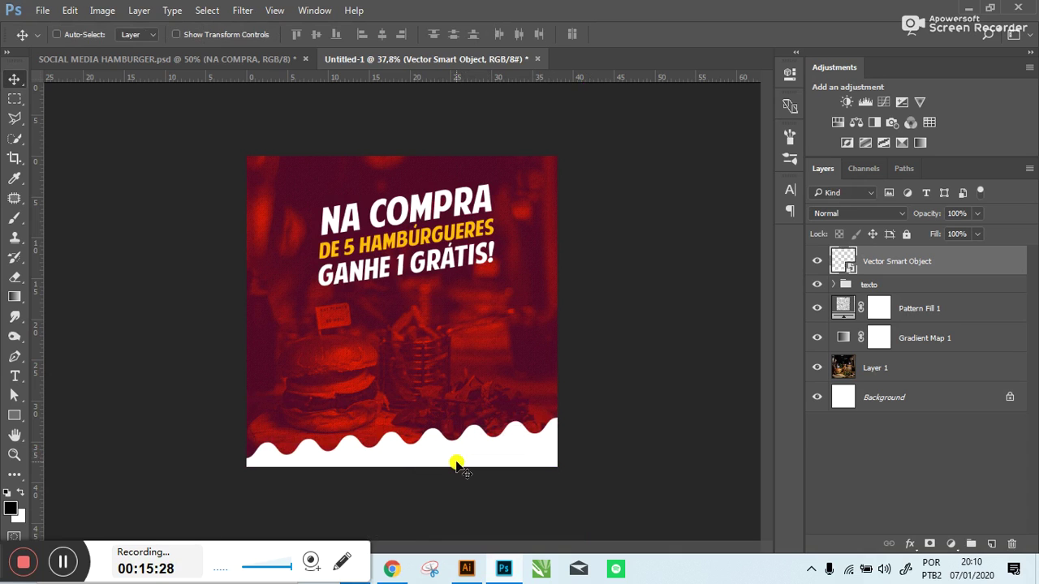
- Duplicate the white wave and move the copy to the top edge of the canvas
key("ctrl+plus")
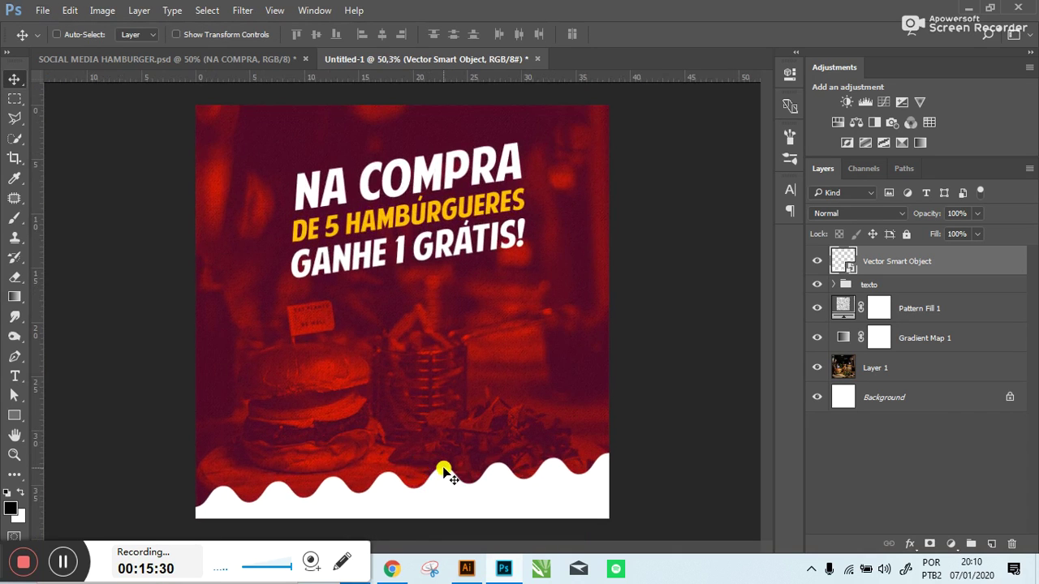
key("ctrl+0")
left_click(451, 458)
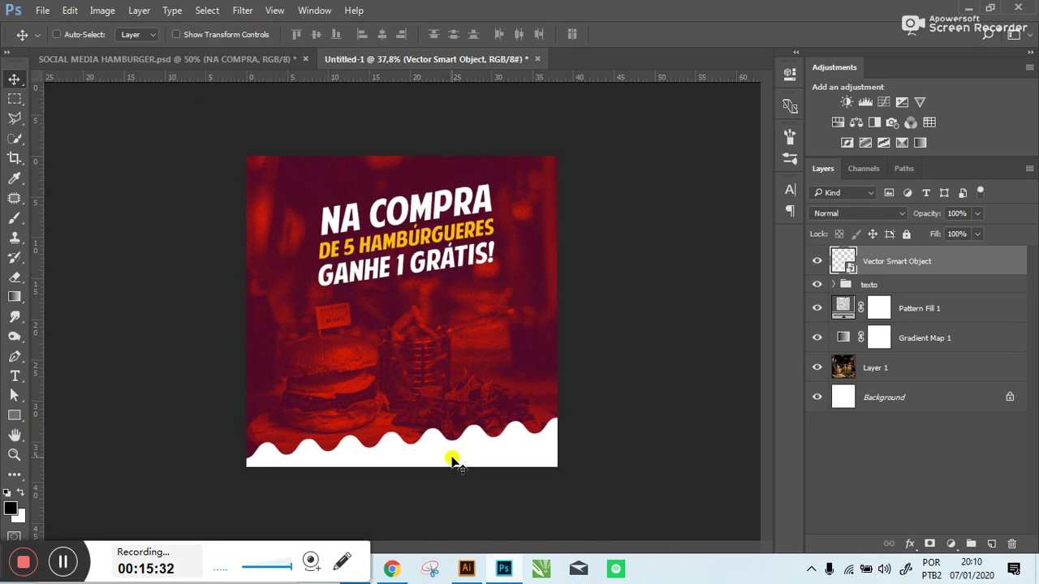
key("ctrl")
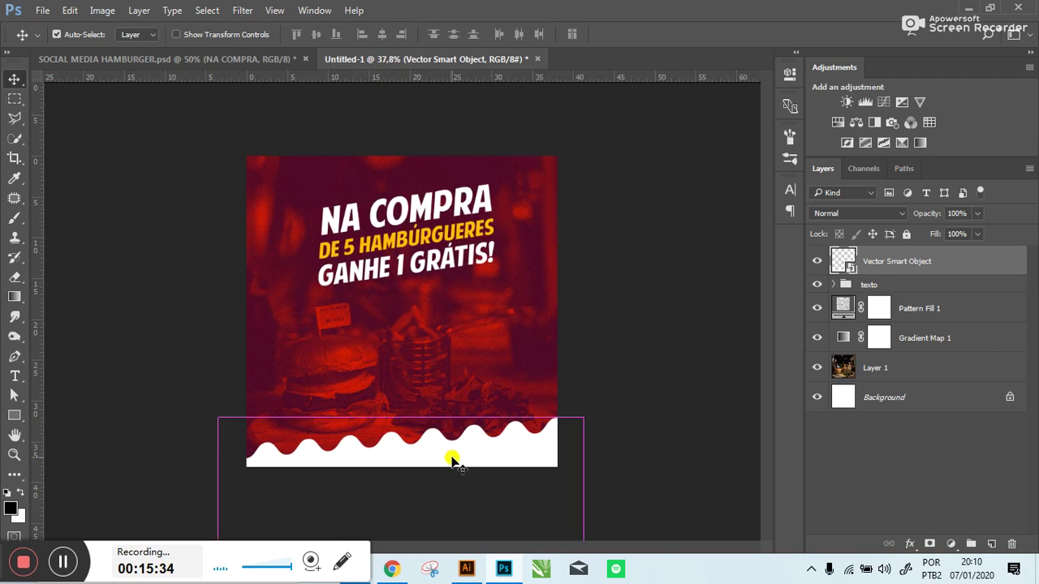
key("ctrl+j")
left_click_drag(453, 461, 455, 78)
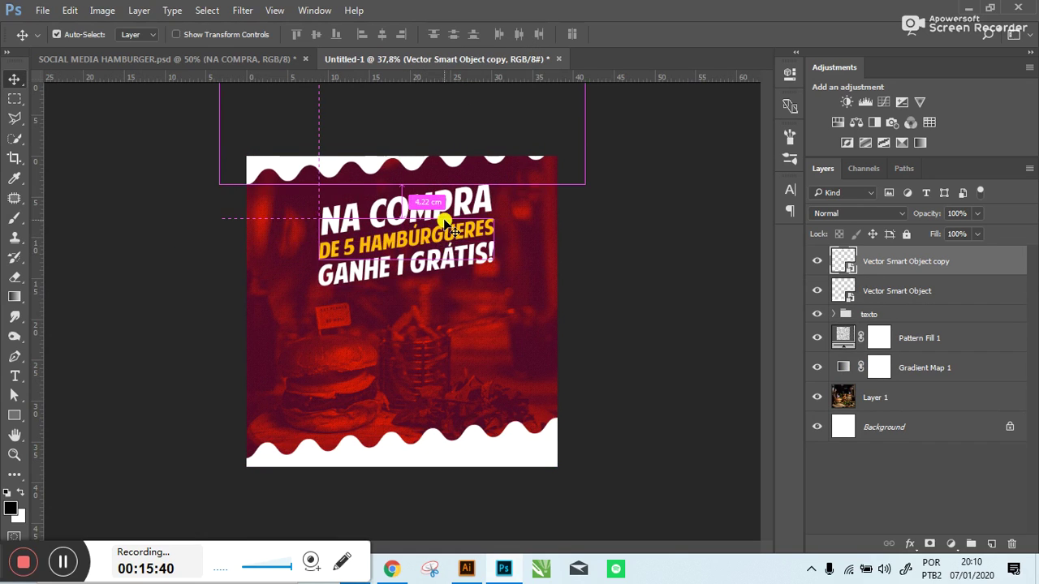
- Shrink the texto headline group slightly
left_click(892, 316)
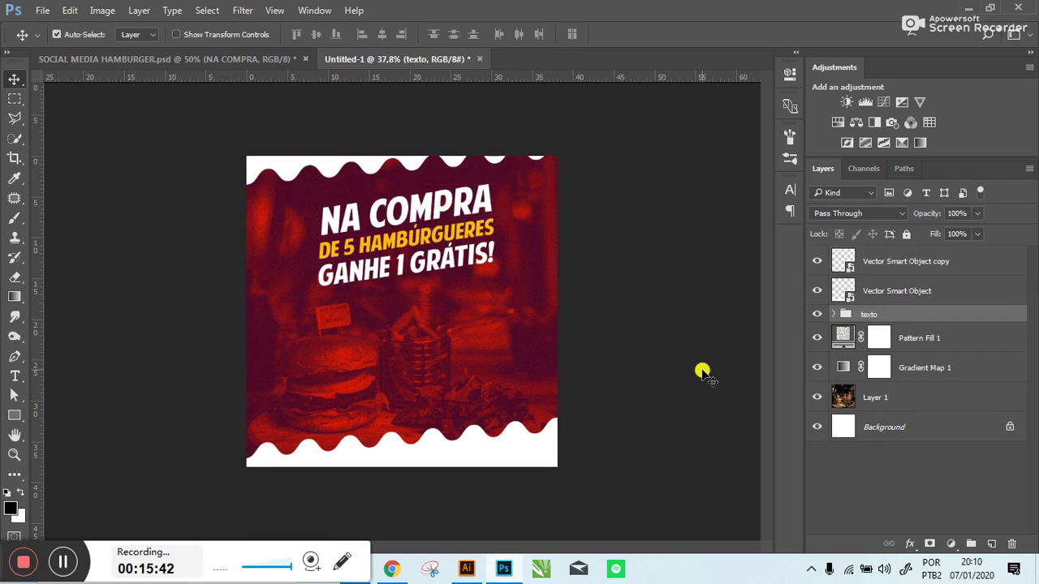
key("ctrl+t")
left_click_drag(494, 287, 480, 282)
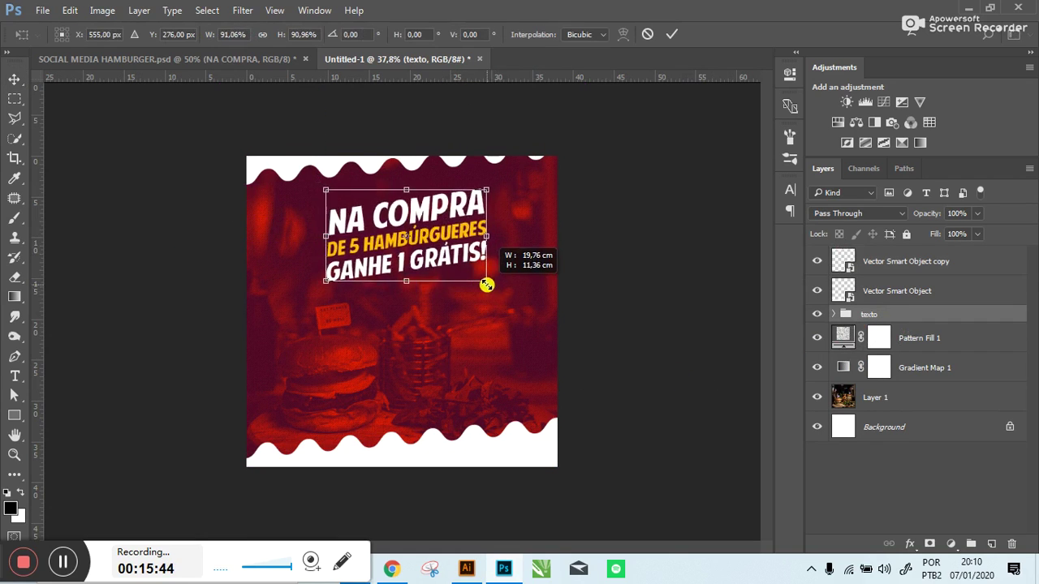
key("Return")
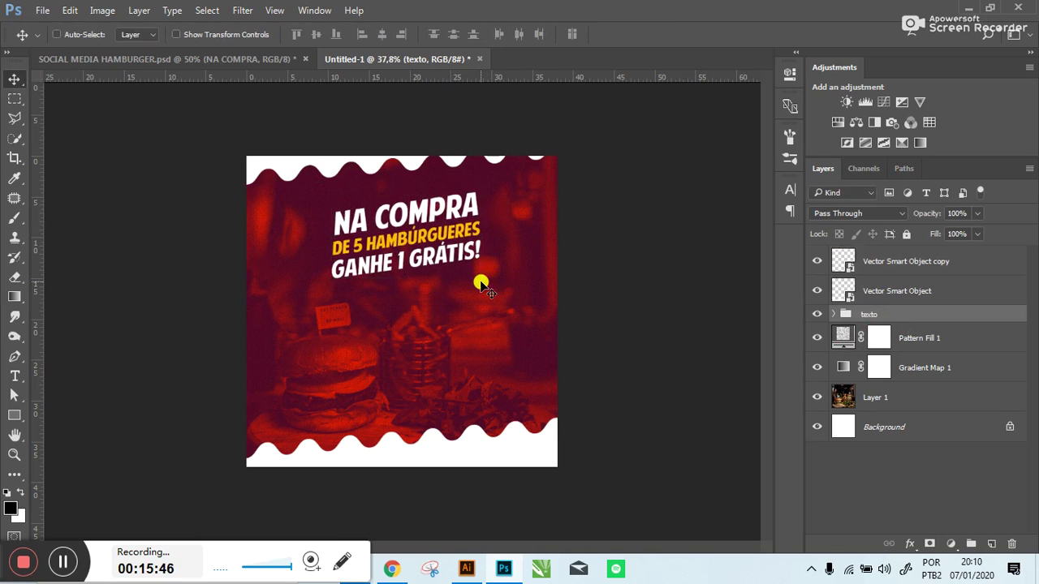
- Tilt and stretch the top wave across the top edge, then select both wave layers
key("ctrl+0")
scroll(455, 203, "down", 2)
left_click(404, 128, "ctrl")
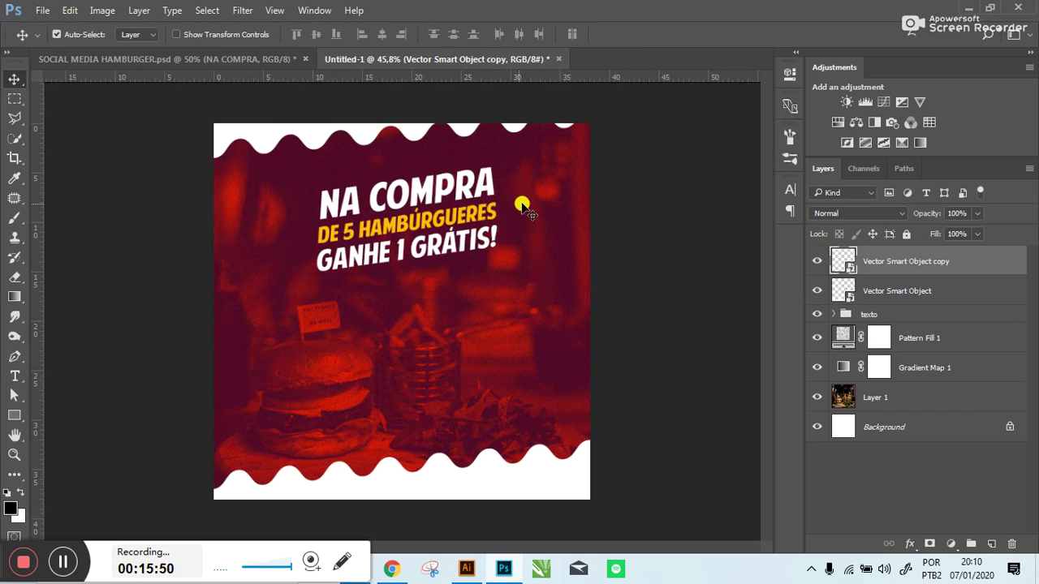
key("ctrl+t")
left_click_drag(589, 171, 634, 122)
scroll(634, 132, "down", 1)
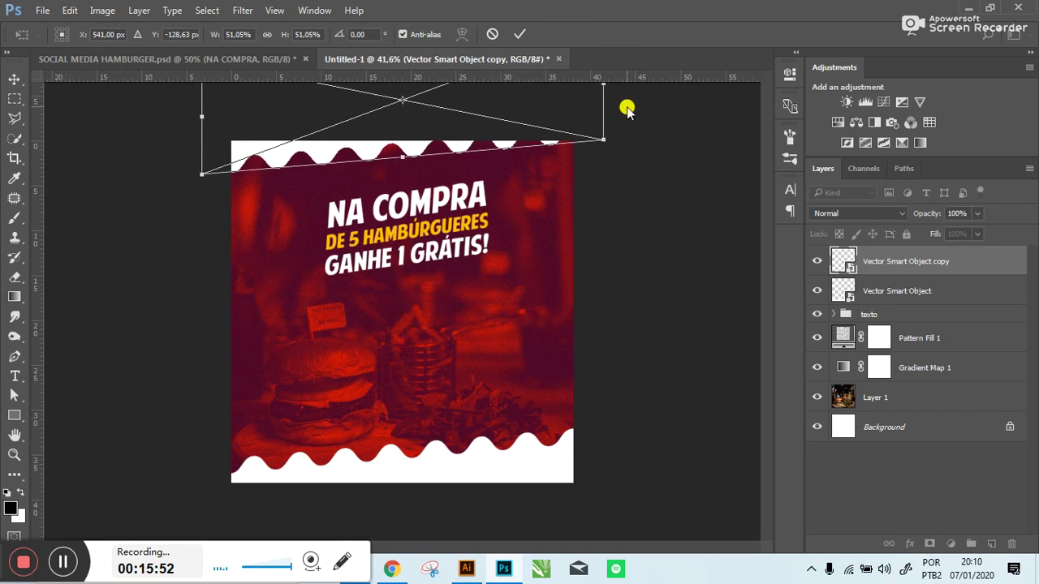
mouse_move(609, 110)
left_mouse_down()
mouse_move(611, 98)
mouse_move(605, 128)
mouse_move(577, 143)
left_mouse_up()
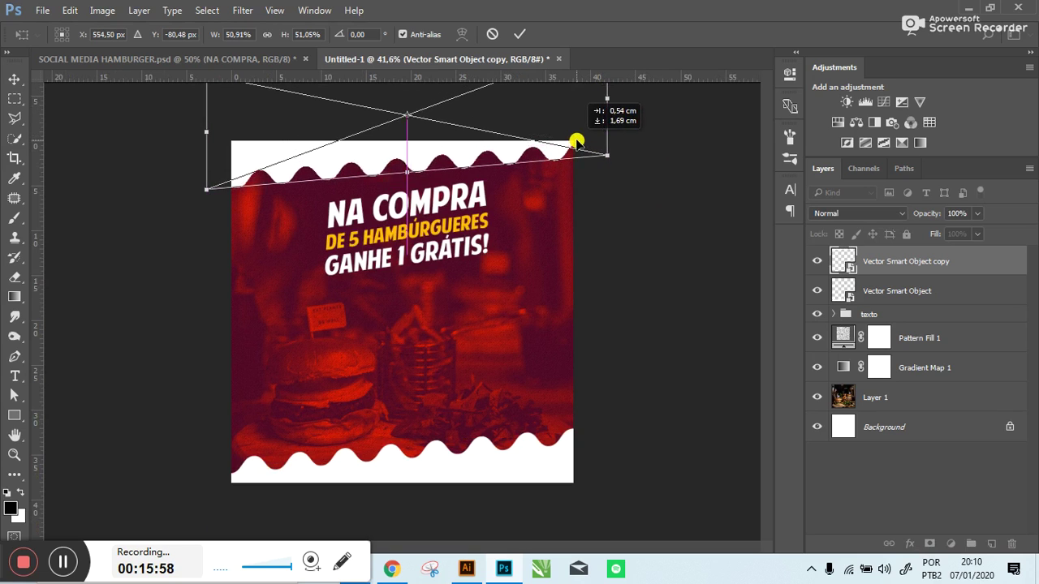
key("Return")
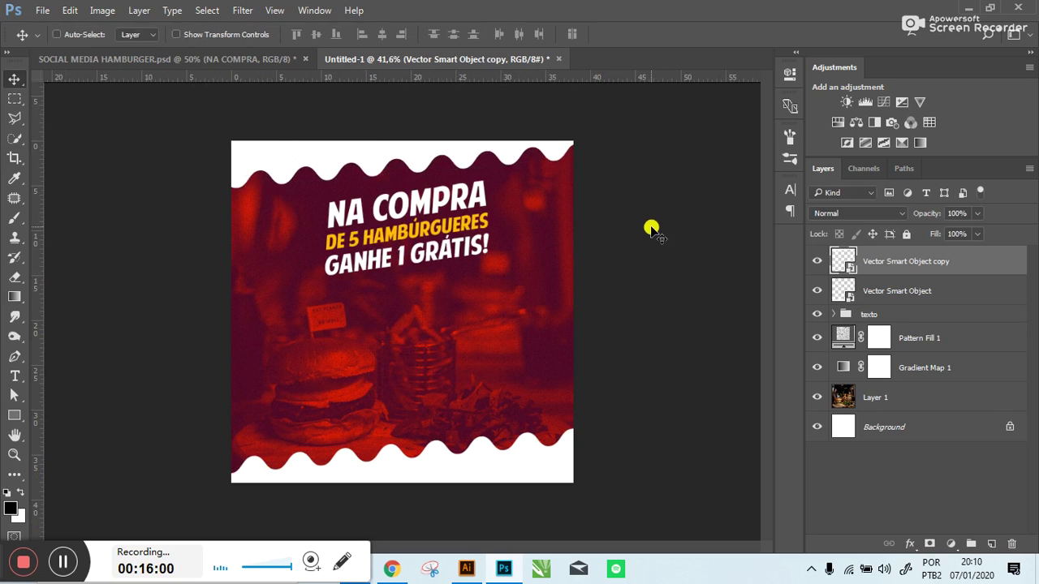
left_click(904, 294, "shift")
- Group the two wave layers as 'emcapsulamento', then select the texto group and fit the canvas
key("ctrl+g")
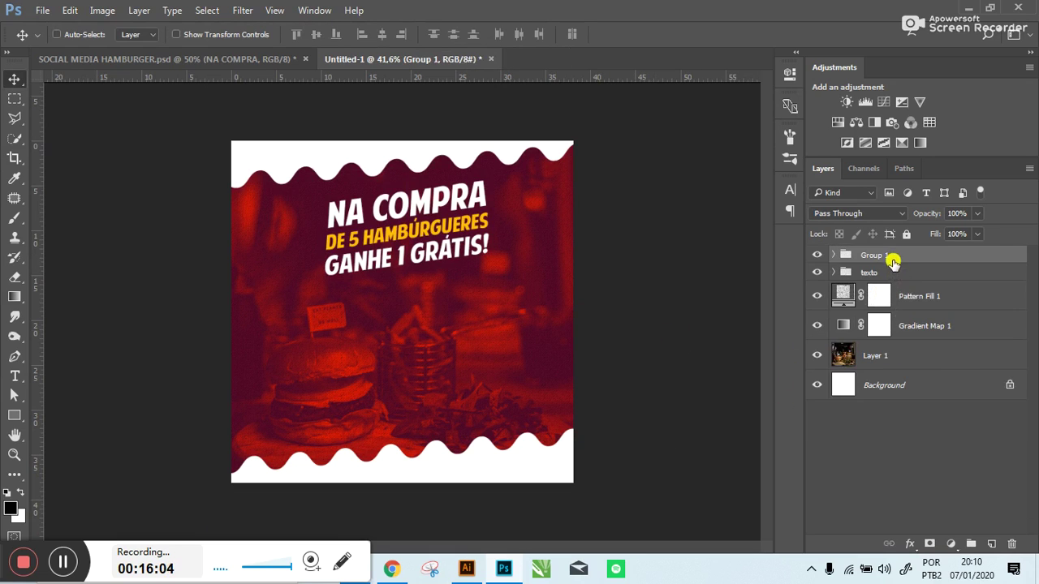
double_click(873, 254)
type("emcapsulament")
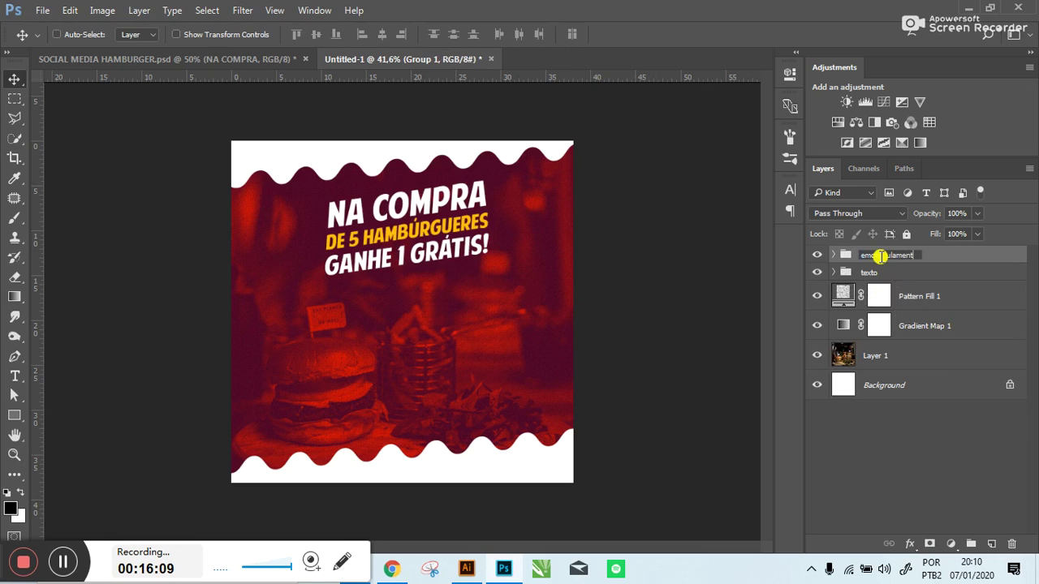
type("o")
key("Return")
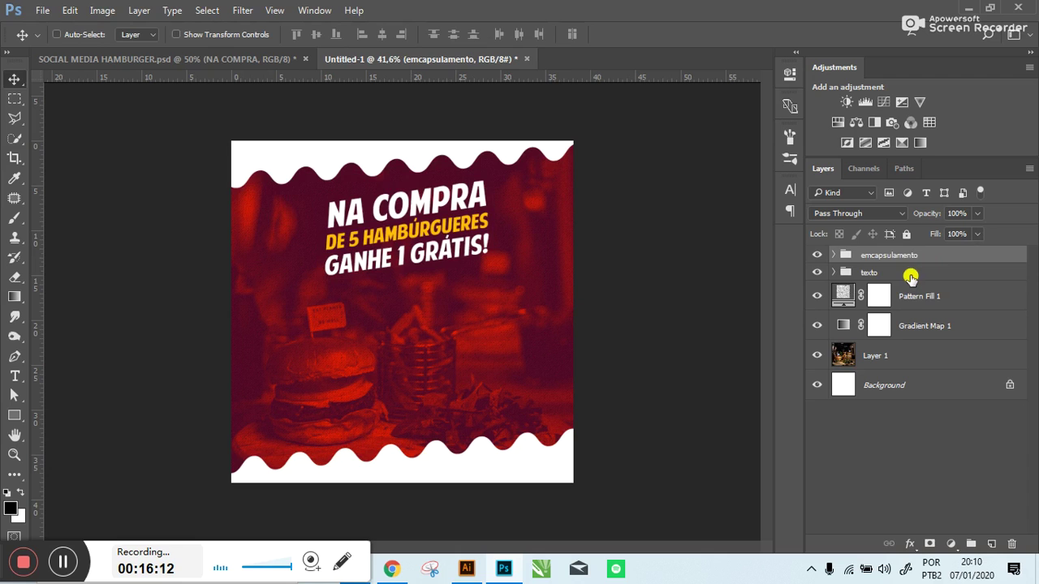
left_click(911, 276)
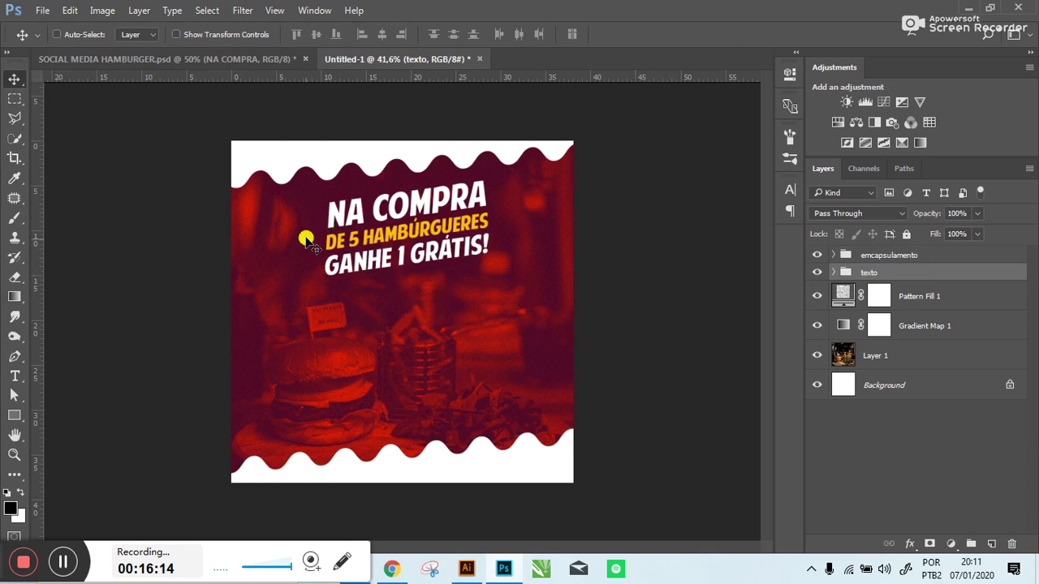
key("ctrl+0")
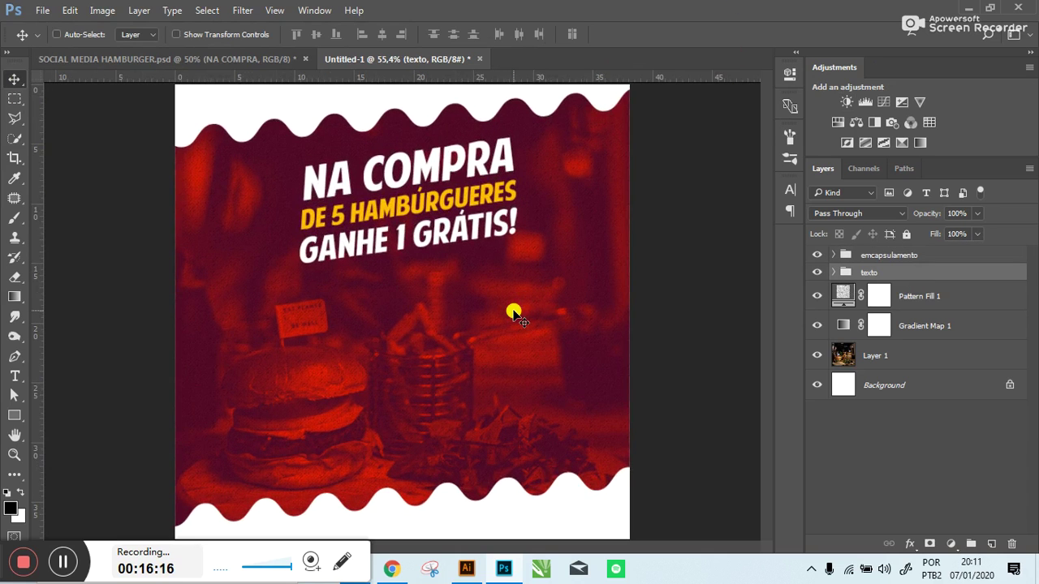
- Add a Pattern Fill layer with the light grey speckled texture above the texto group
left_click(951, 544)
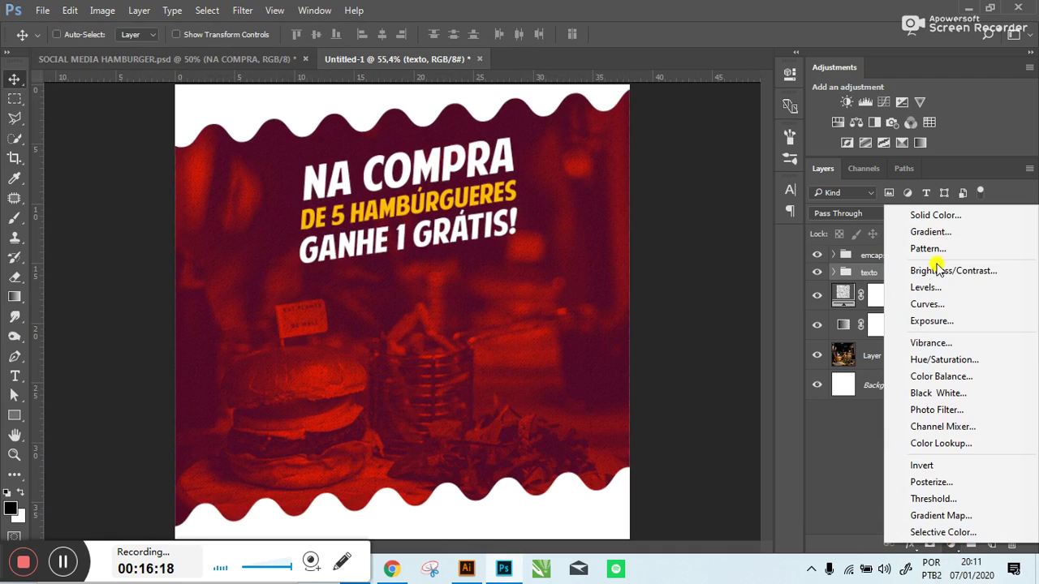
left_click(940, 248)
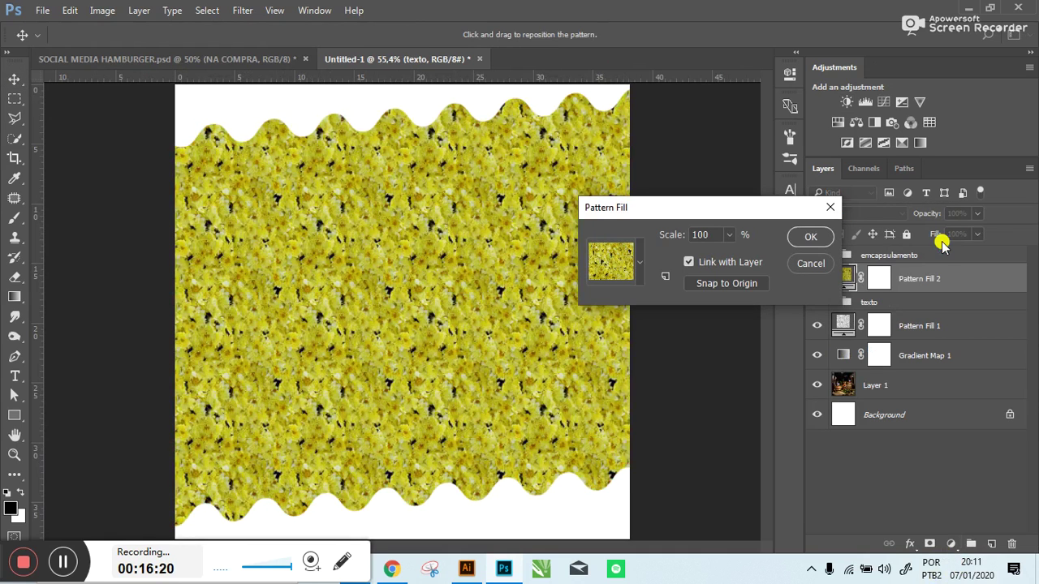
left_click(632, 268)
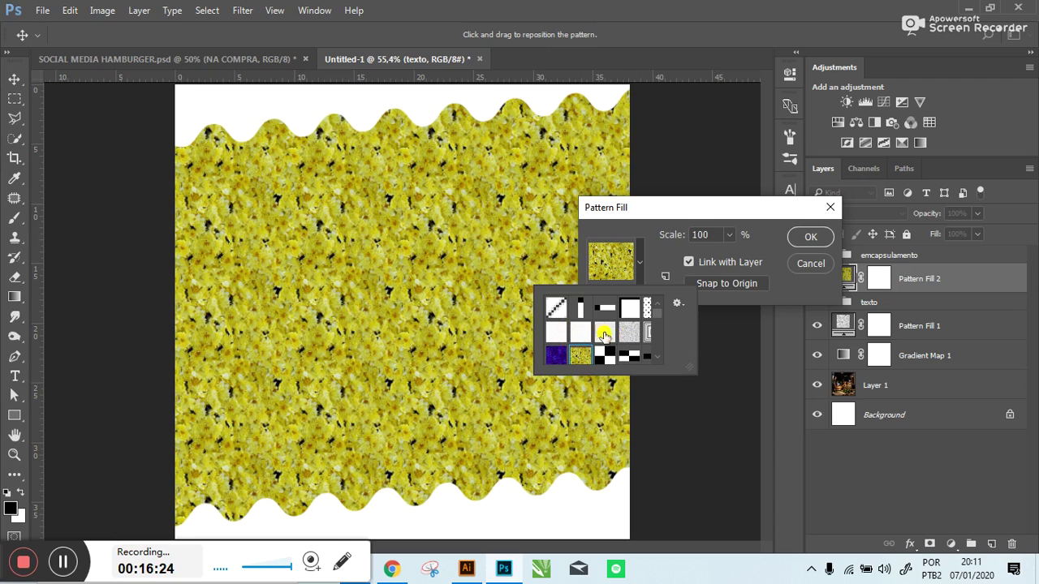
left_click(580, 334)
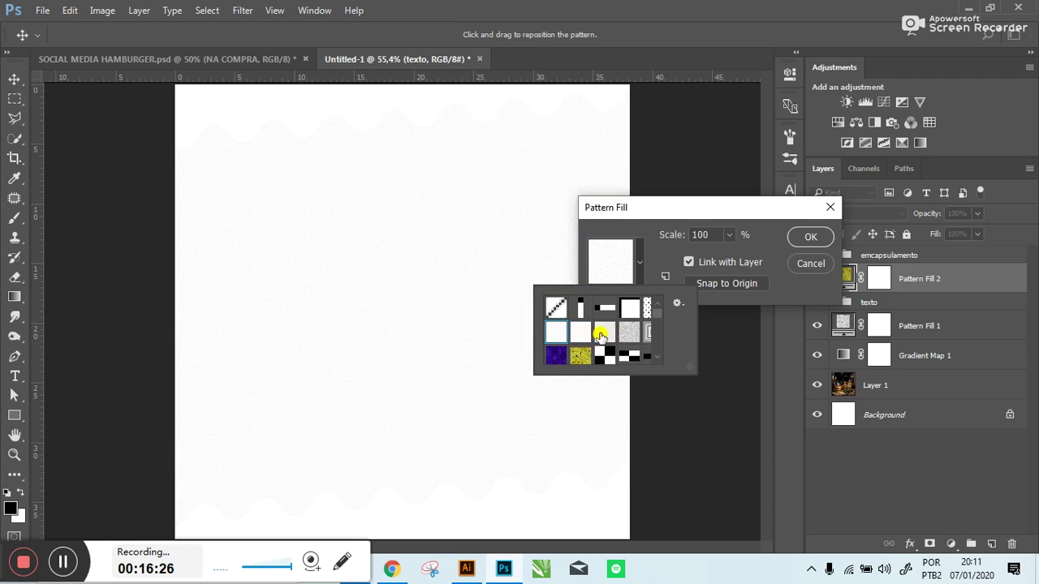
left_click(601, 334)
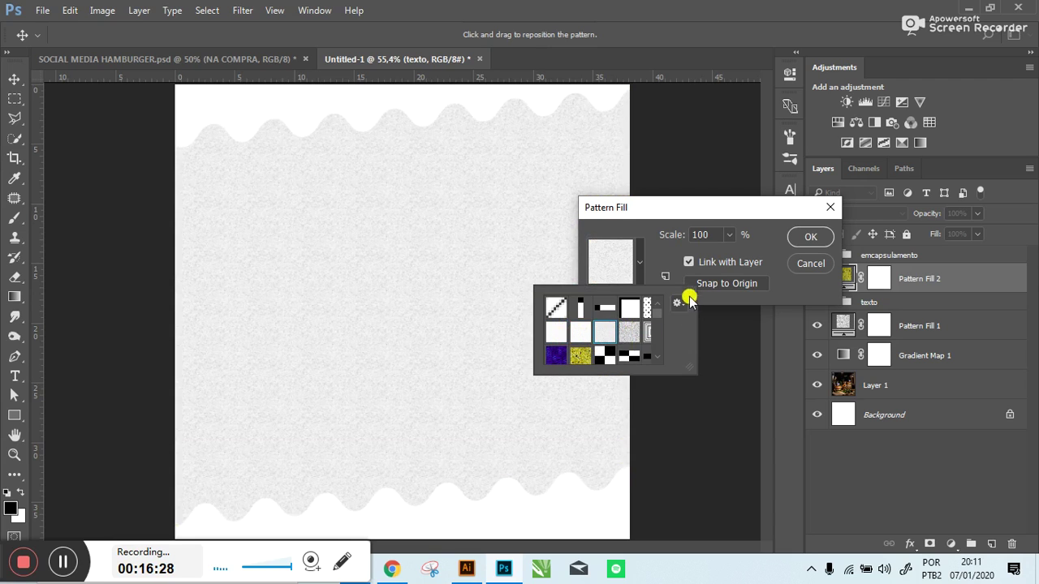
left_click(802, 236)
left_click(803, 236)
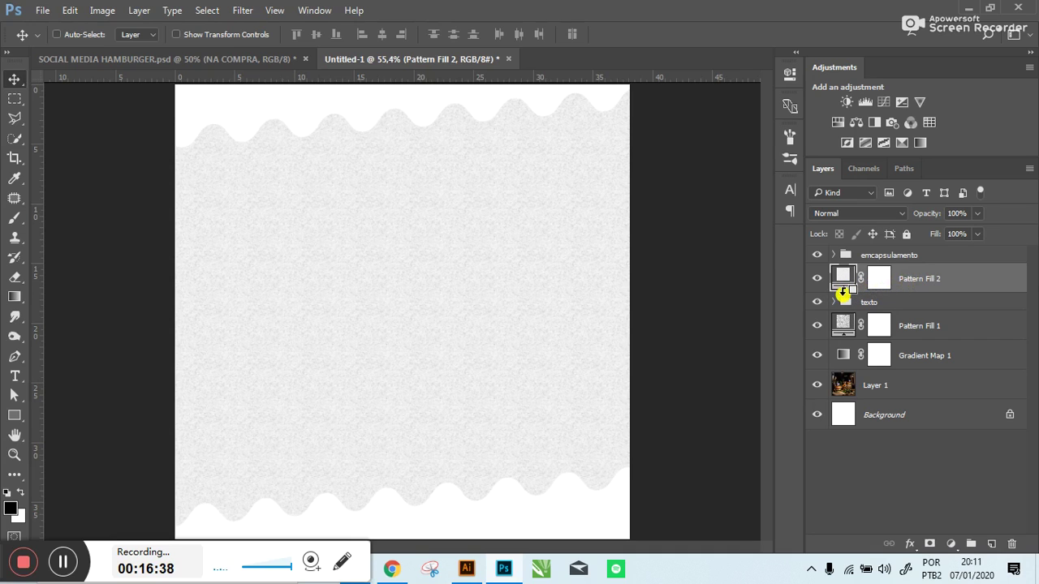
- Clip Pattern Fill 2 to the texto group, leaving its blending at Normal for now
left_click(843, 290, "alt")
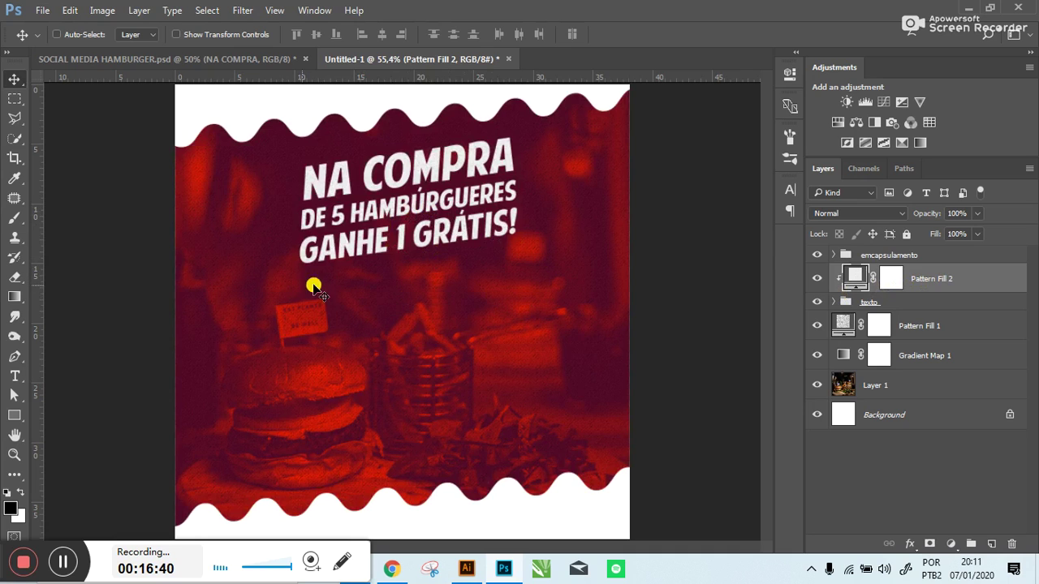
left_click(849, 216)
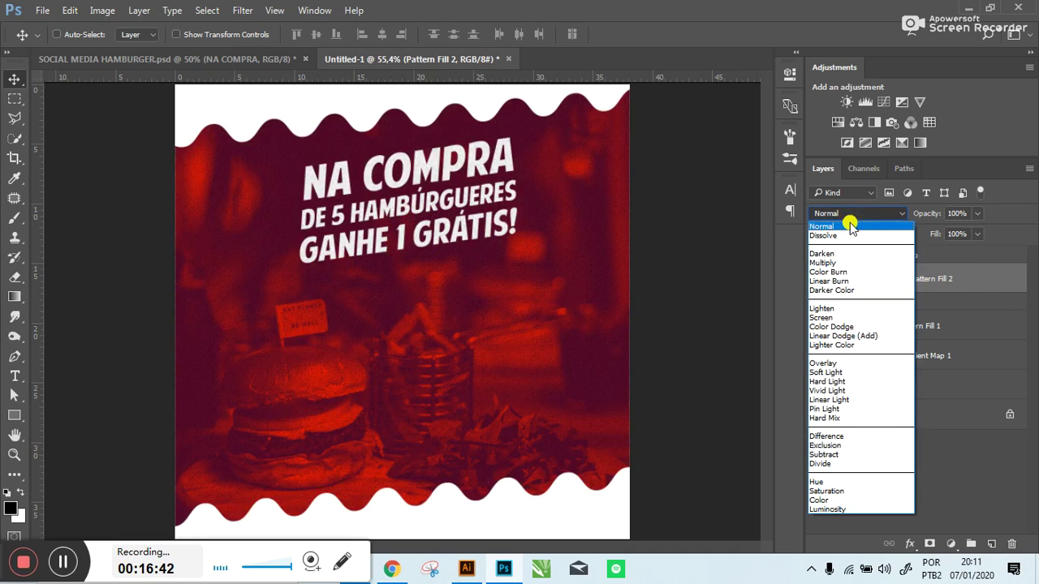
left_click(851, 216)
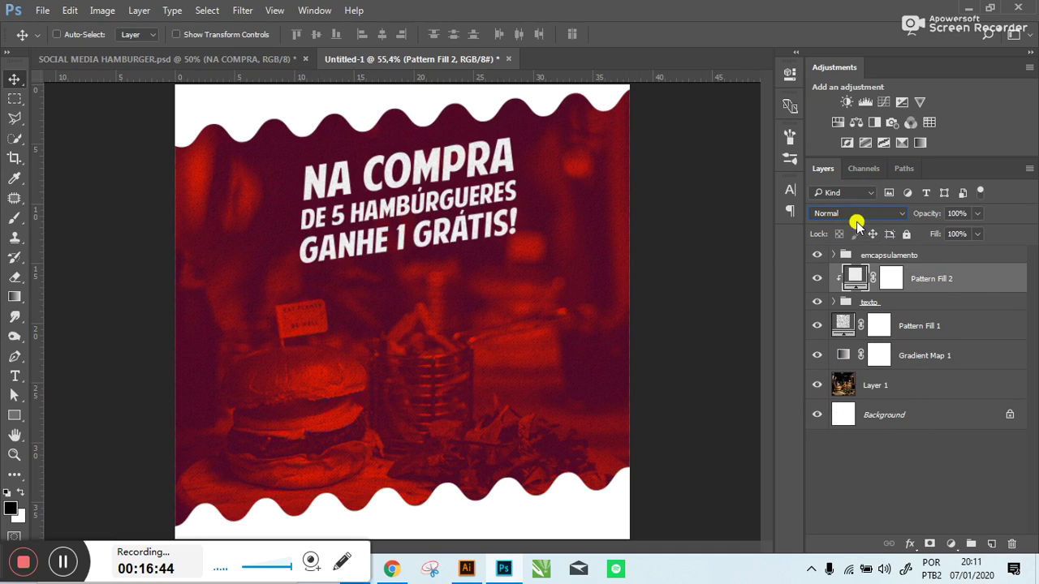
left_click(854, 216)
left_click(991, 313)
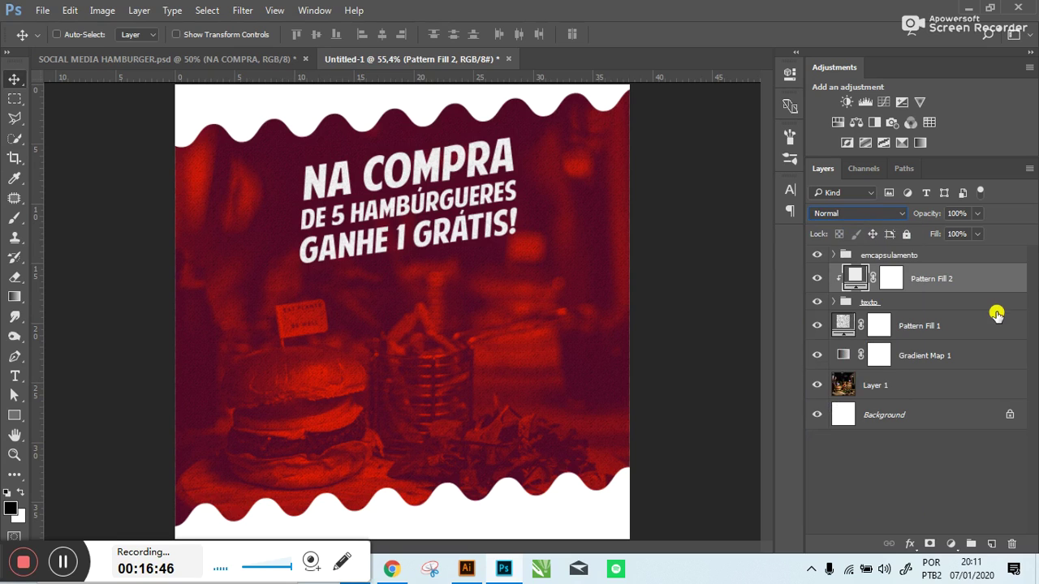
- Preview Overlay, Vivid Light and other blend modes, then set the texture fill to Multiply
key("Down")
key("Down")
key("Down")
key("Down")
key("Down")
key("Down")
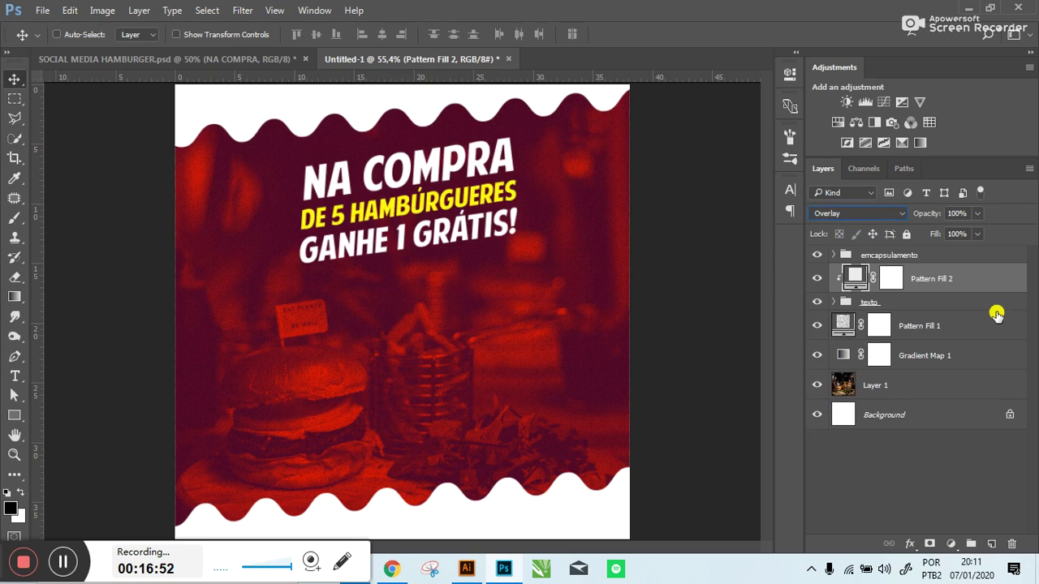
key("Down")
key("Down")
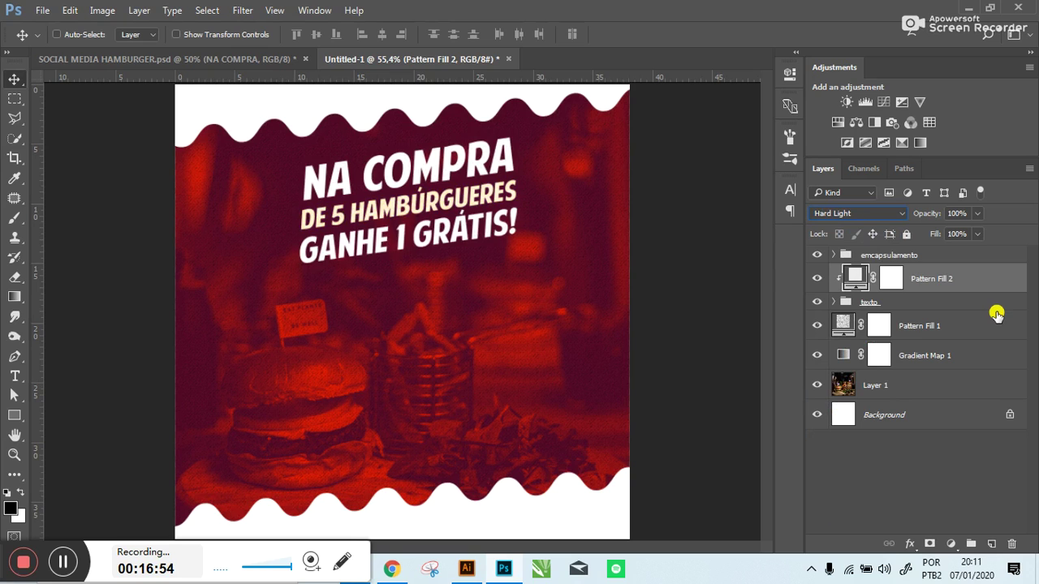
key("Down")
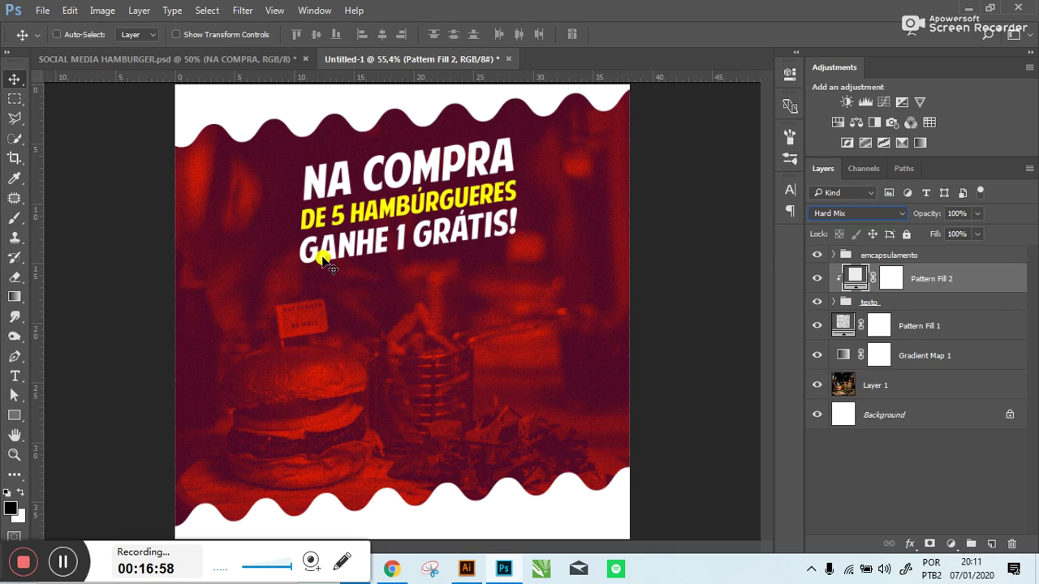
key("Down")
key("Down")
key("Down")
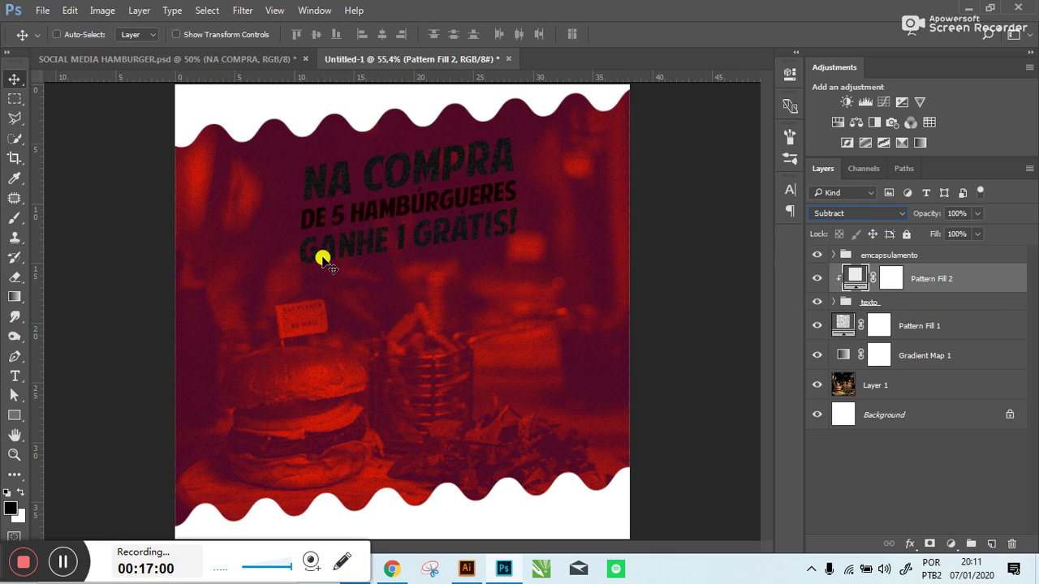
key("Down")
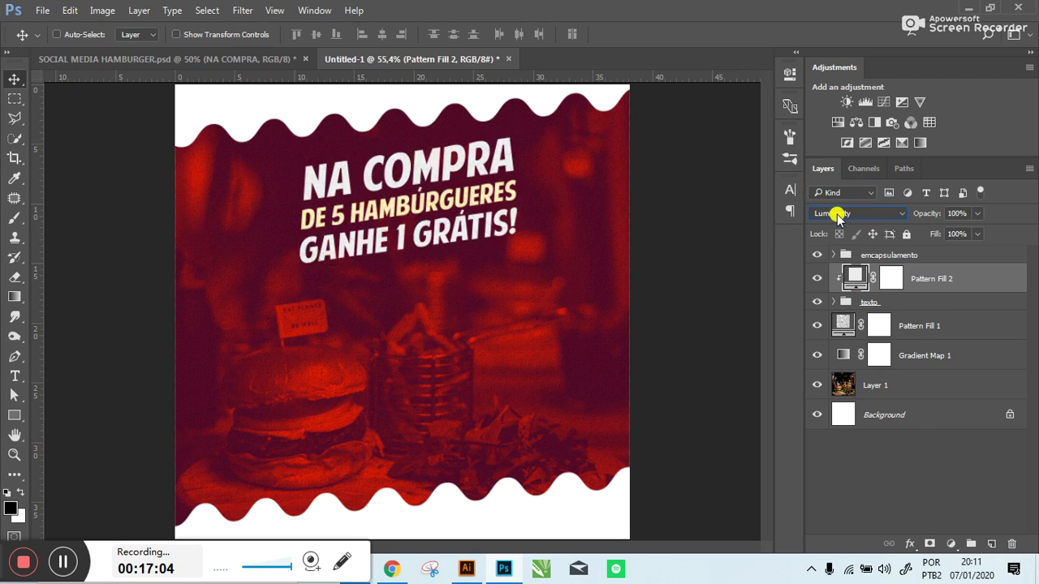
left_click(836, 213)
left_click(844, 263)
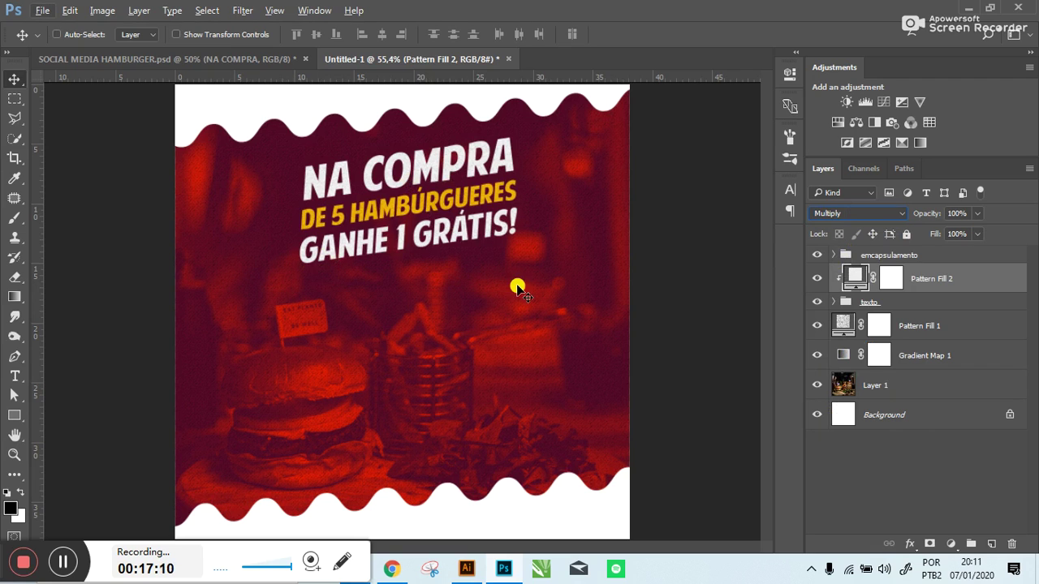
scroll(533, 190, "down", 1)
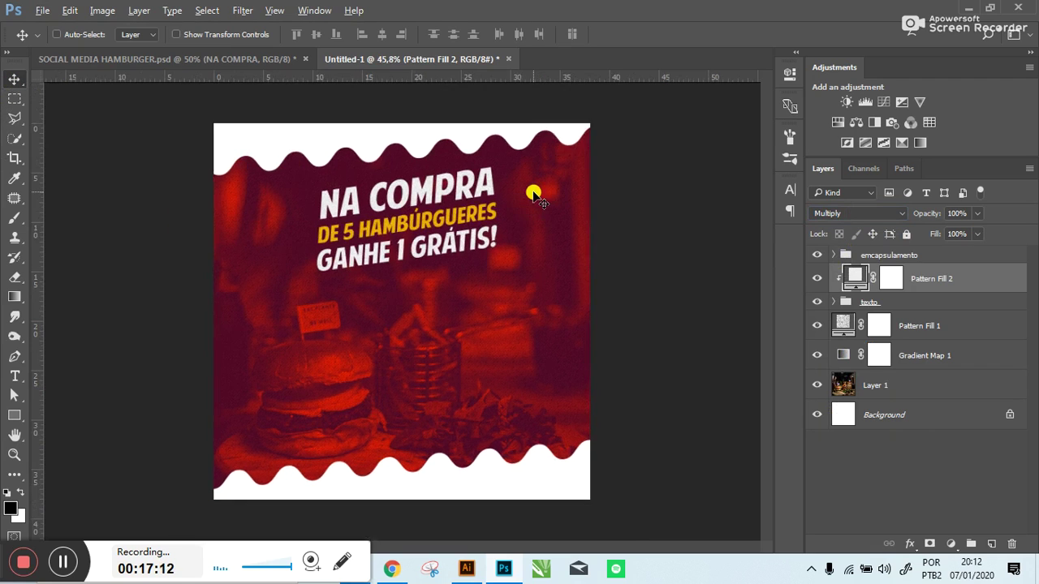
scroll(519, 276, "up", 1)
scroll(519, 274, "up", 7)
scroll(520, 274, "up", 1)
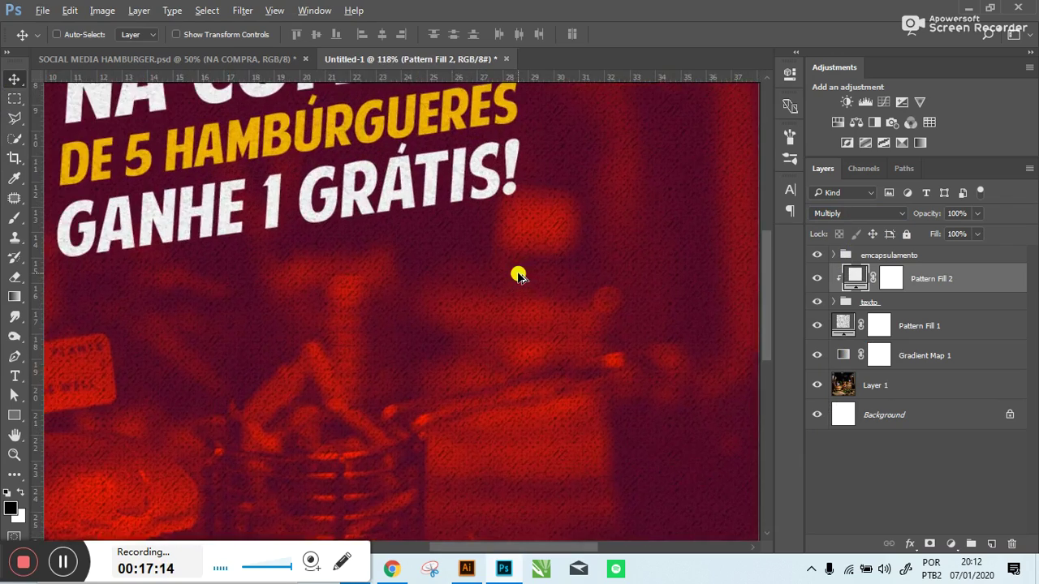
left_click_drag(422, 258, 505, 427)
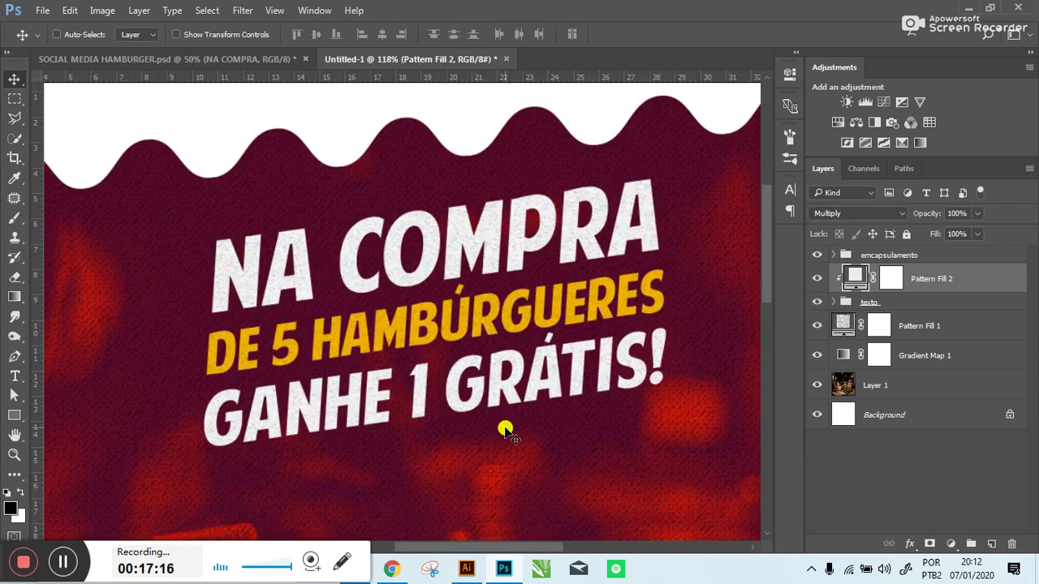
key("ctrl+0")
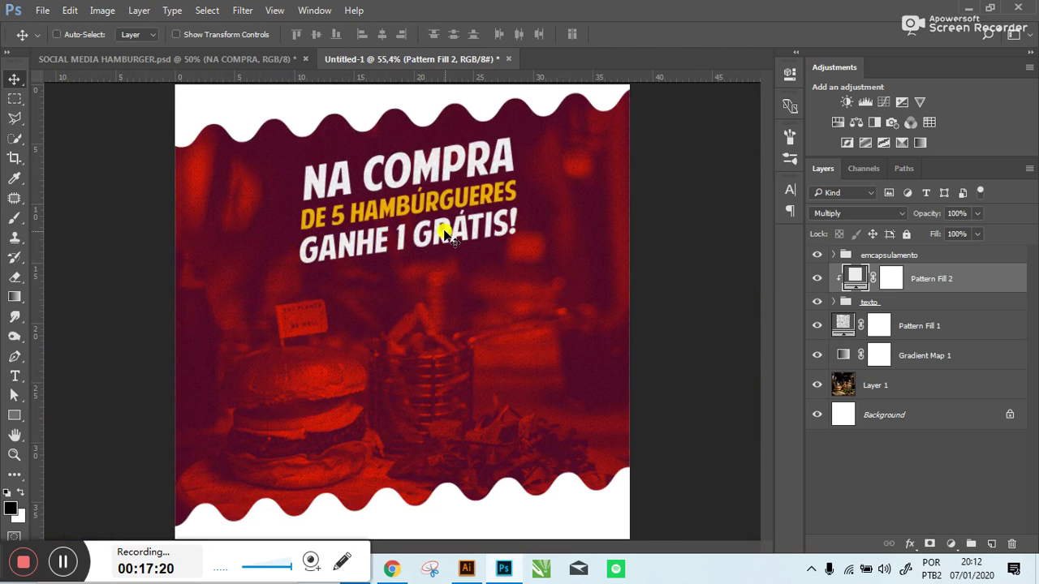
scroll(443, 231, "down", 1)
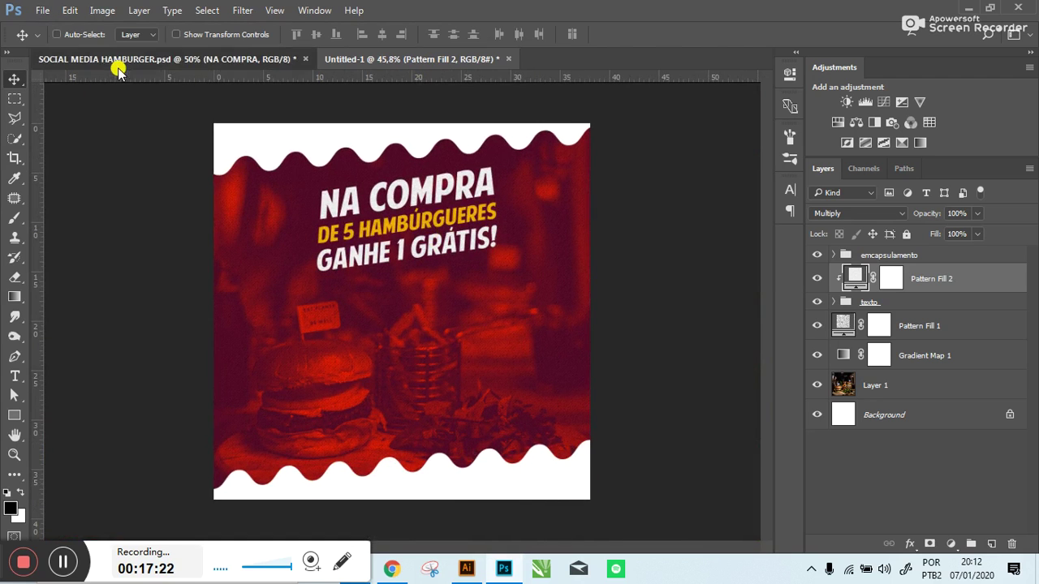
left_click(116, 59)
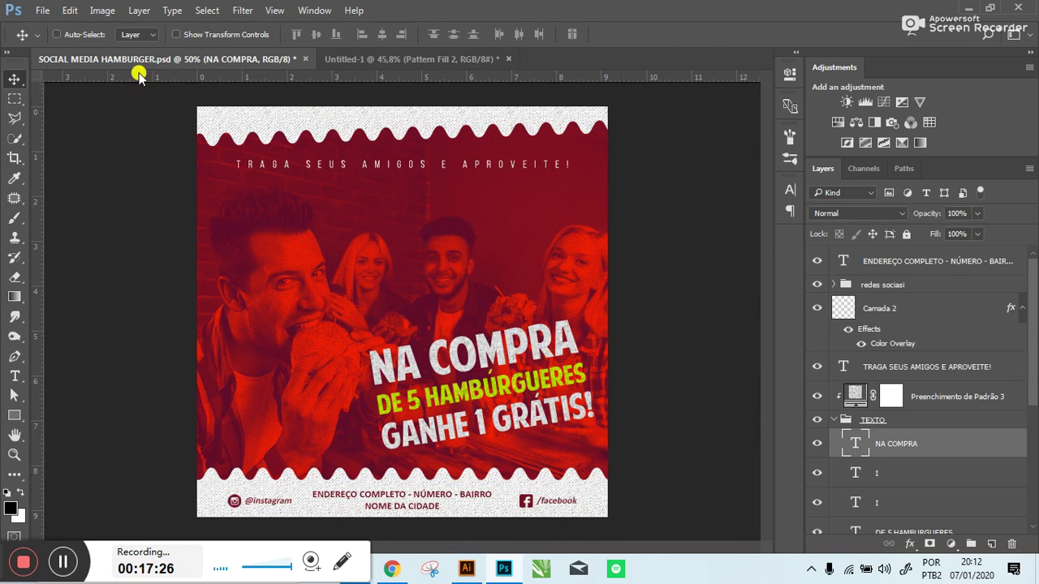
left_click(396, 59)
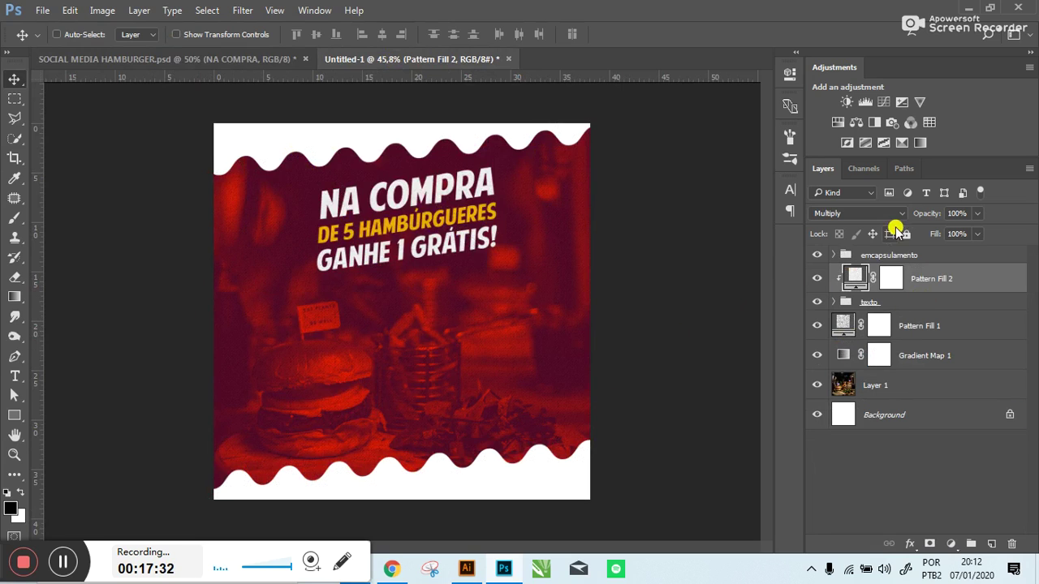
left_click(870, 258)
left_click(853, 284)
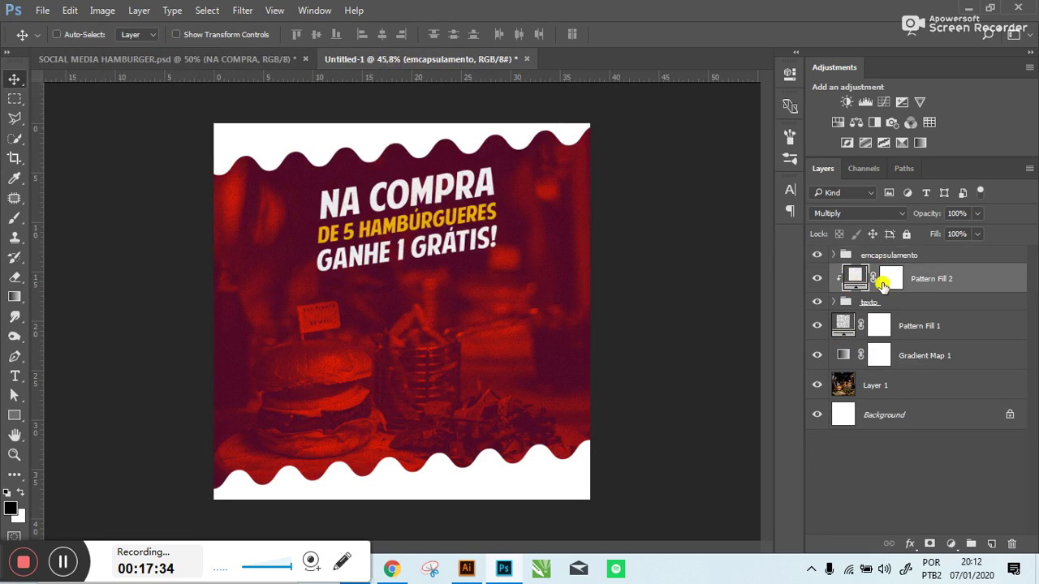
left_click_drag(963, 284, 974, 278)
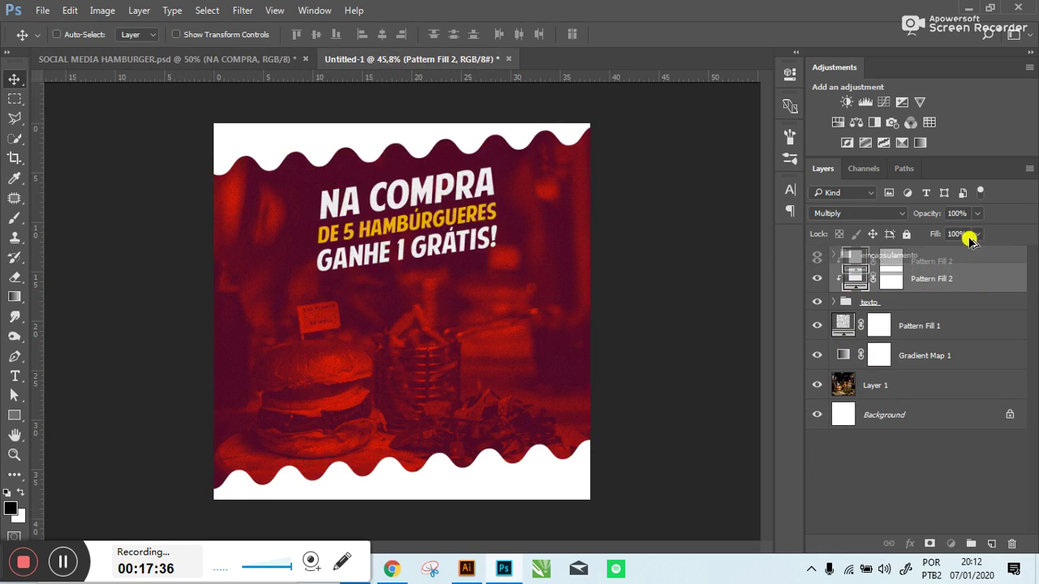
key("ctrl+z")
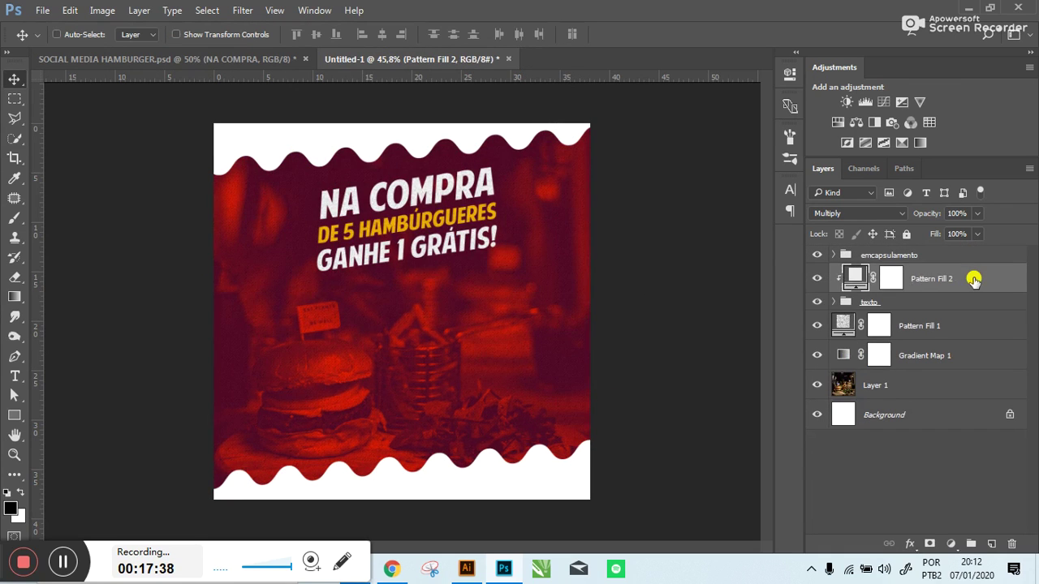
left_click(882, 257)
key("alt+Tab")
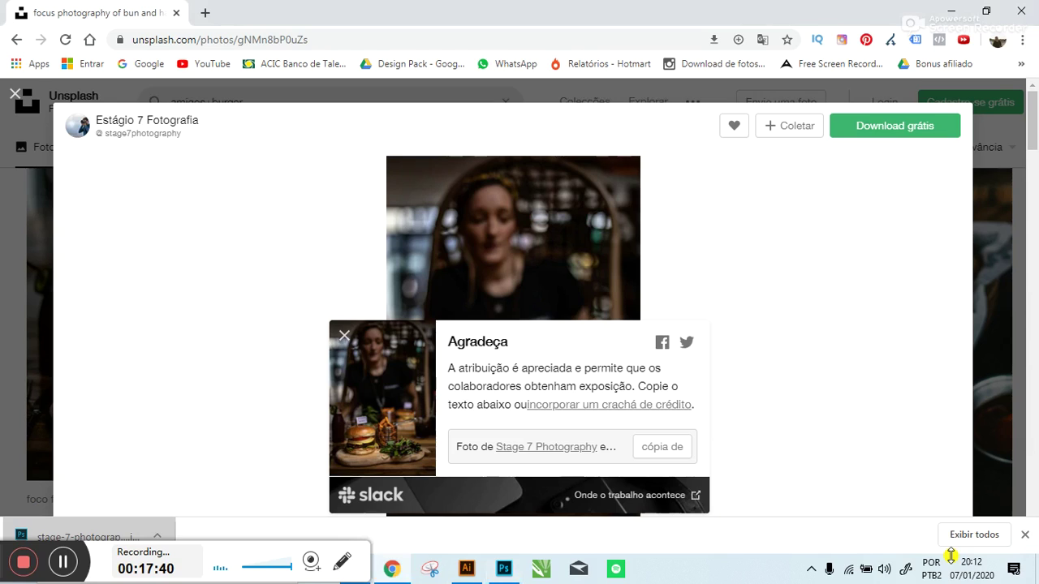
left_click(503, 569)
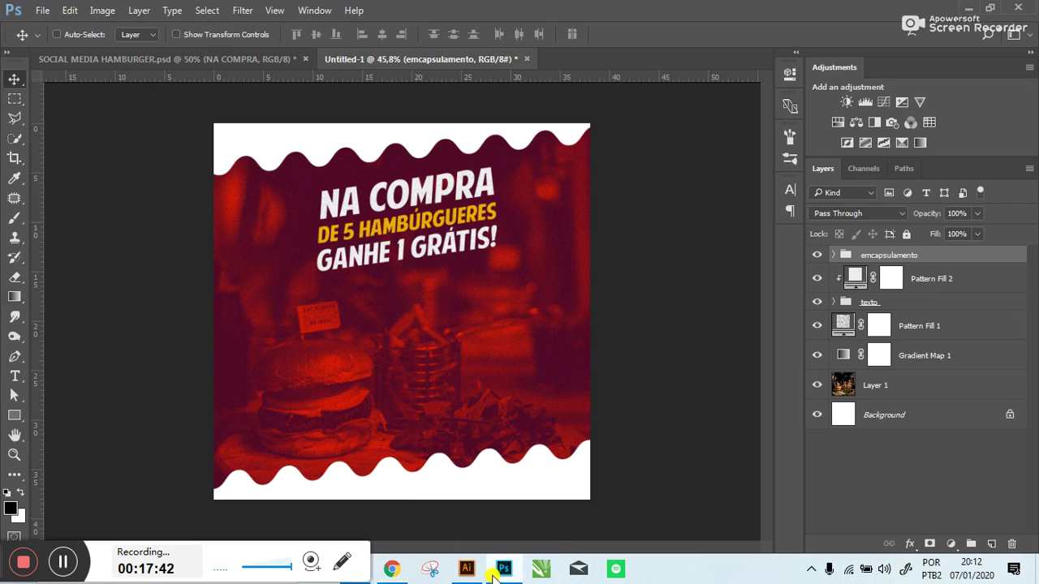
- Add a new Pattern Fill layer using the darker grey noise pattern
left_click(953, 544)
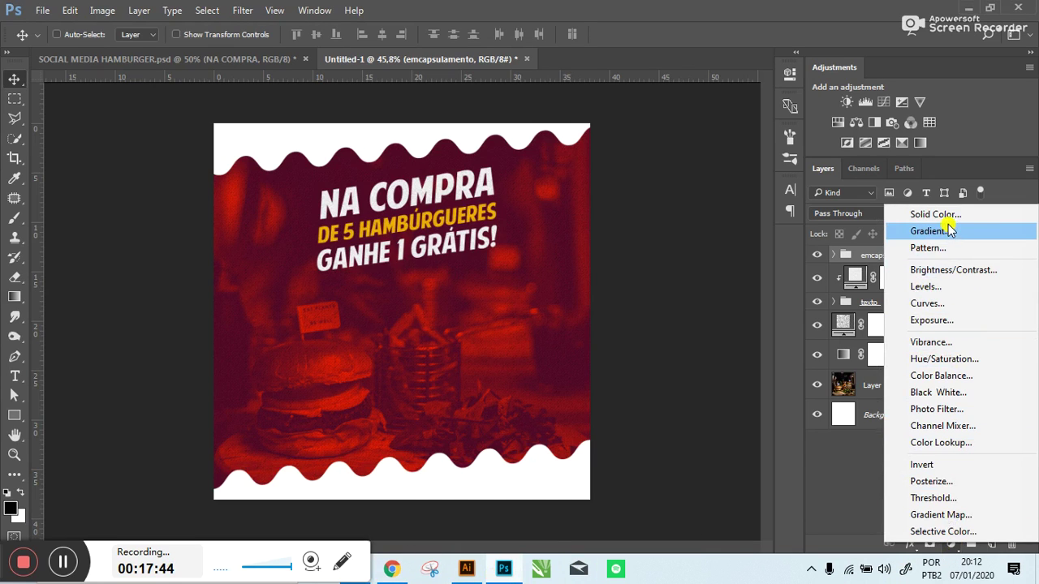
left_click(926, 248)
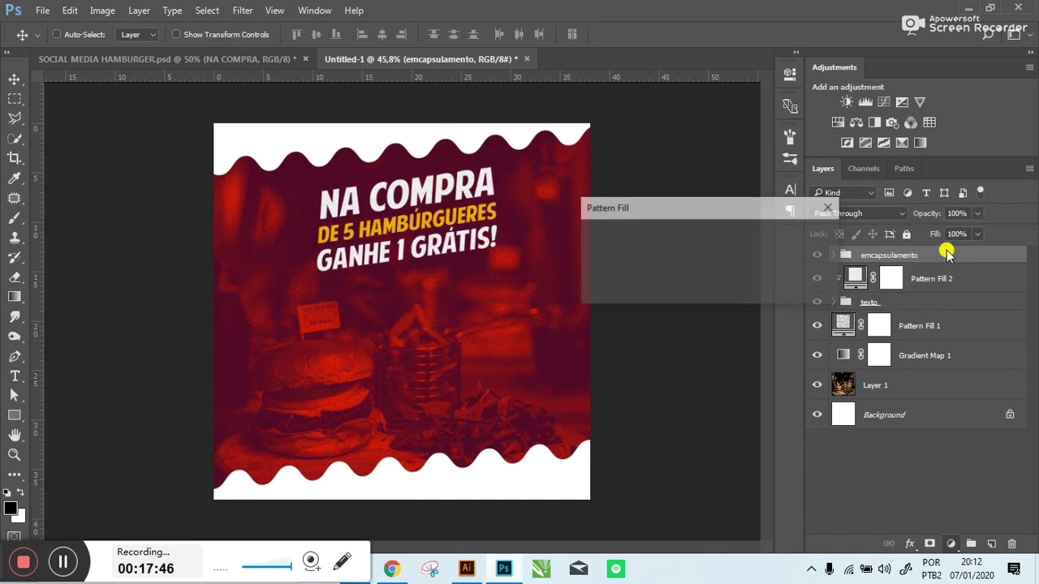
left_click(637, 272)
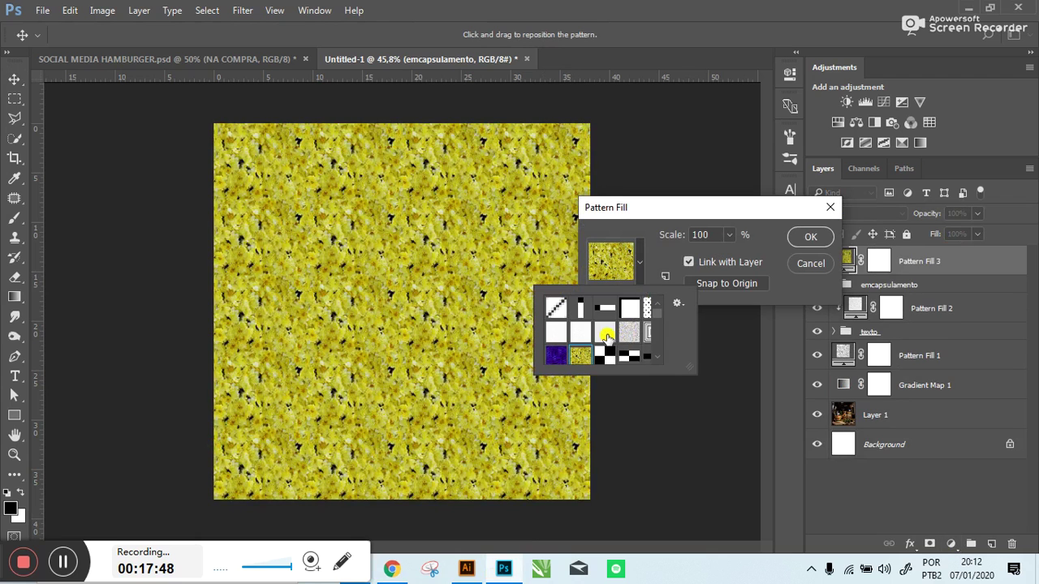
left_click(606, 333)
left_click(631, 335)
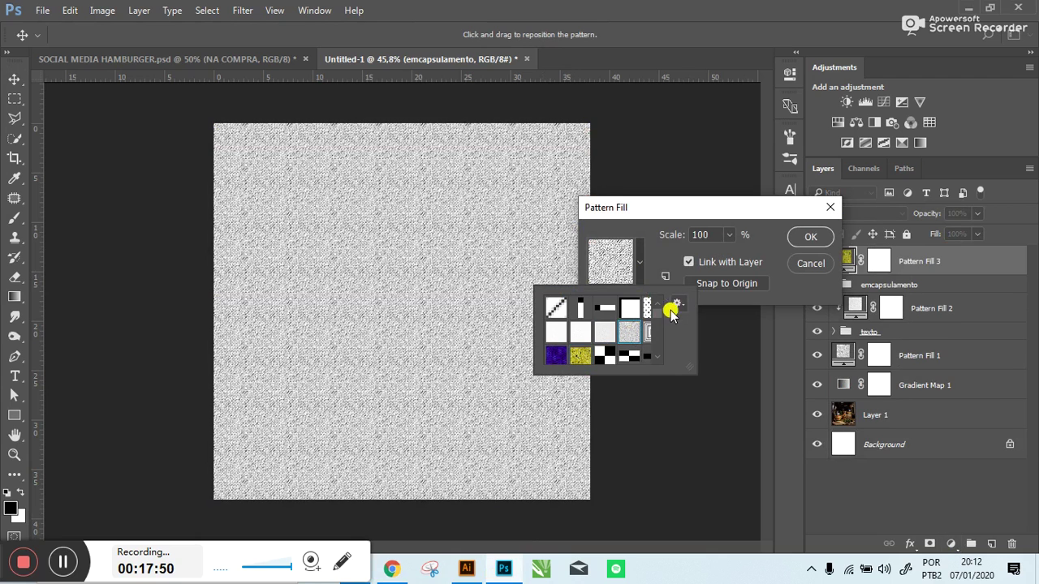
left_click(805, 237)
left_click(805, 238)
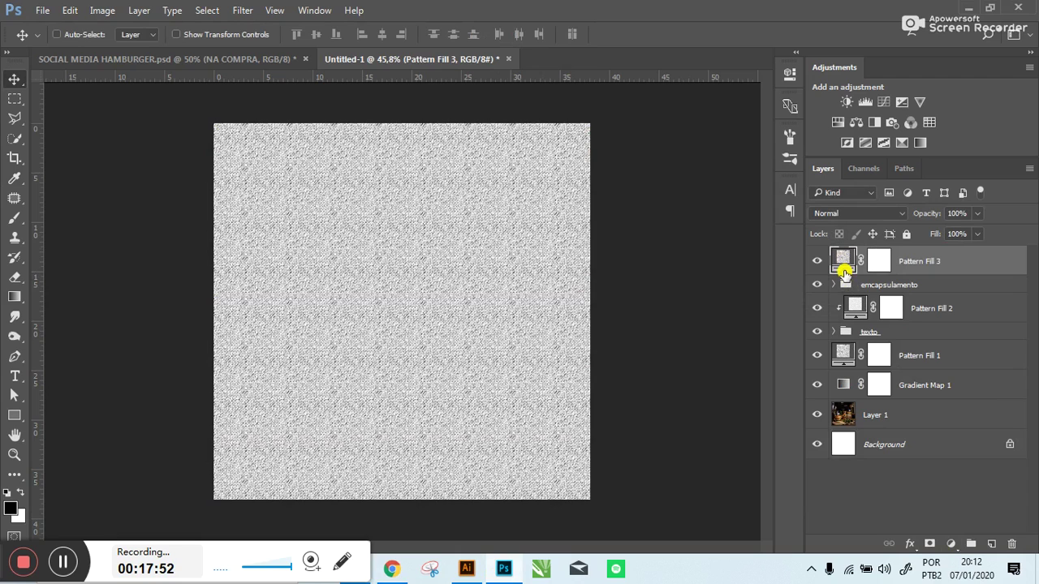
- Clip Pattern Fill 3 to the emcapsulamento group and lower its opacity to 40%
left_click(845, 271, "alt")
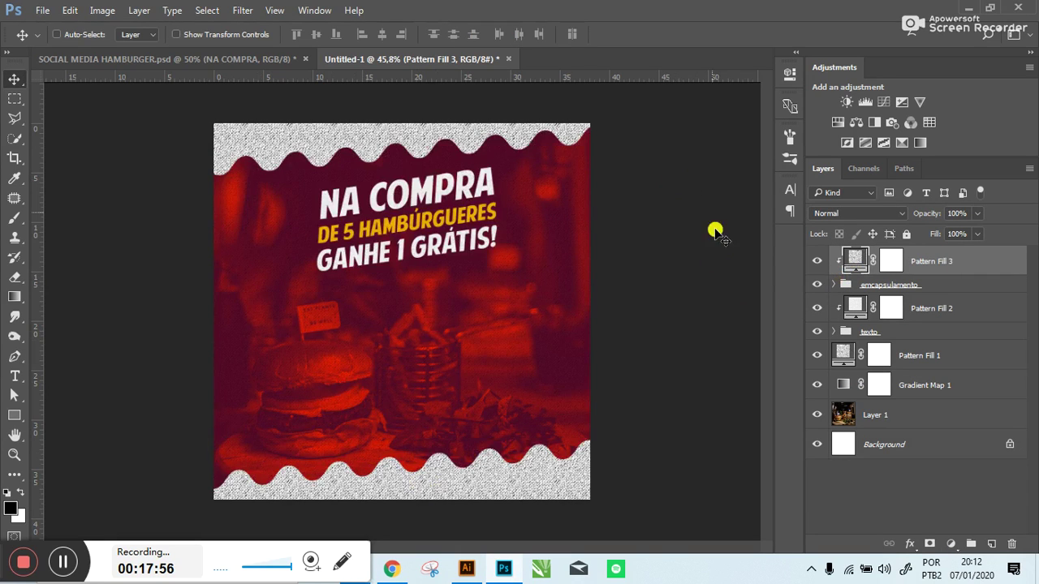
left_click_drag(934, 214, 902, 213)
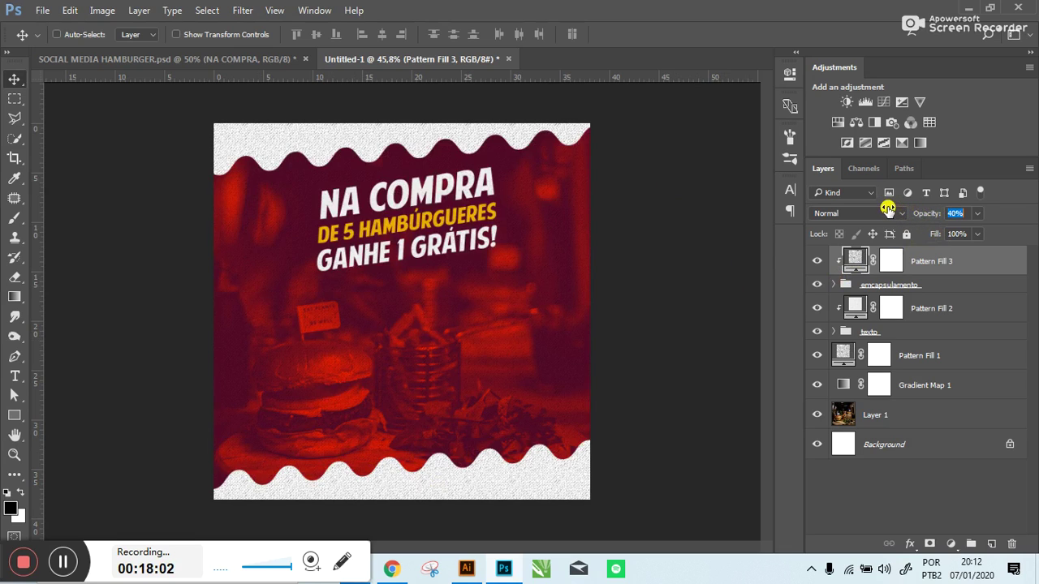
key("Return")
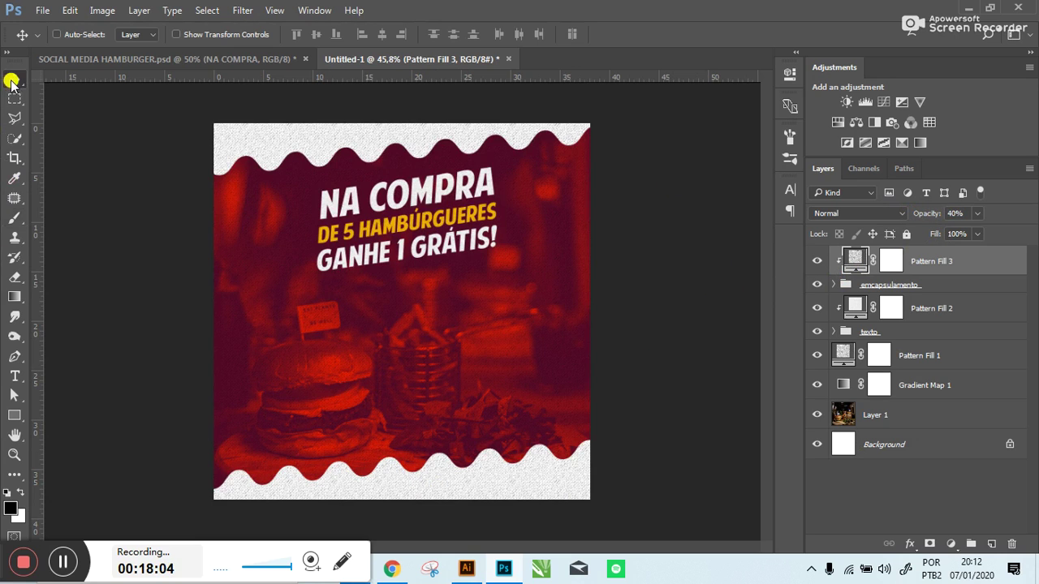
left_click(87, 59)
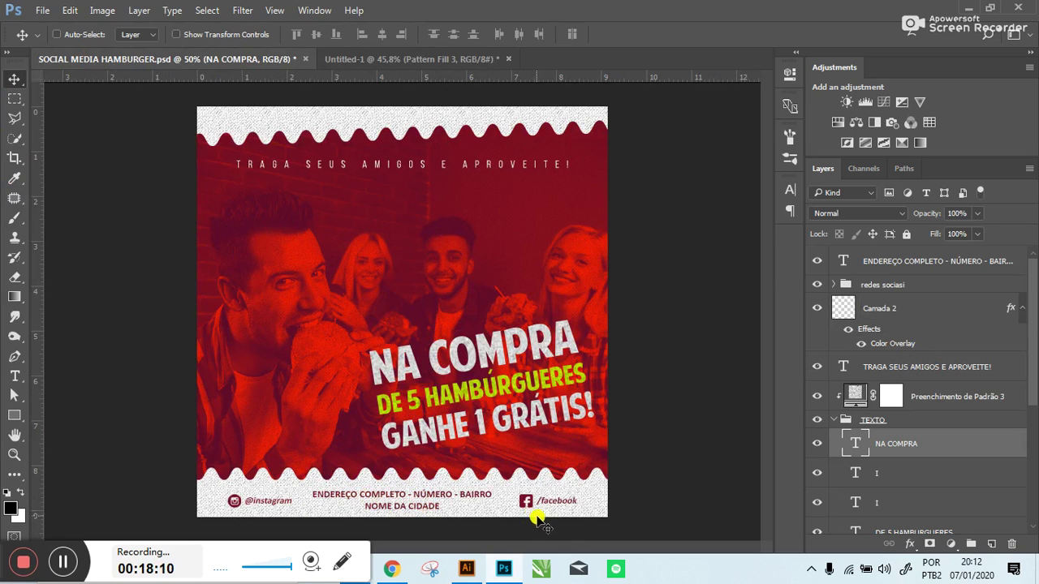
key("ctrl")
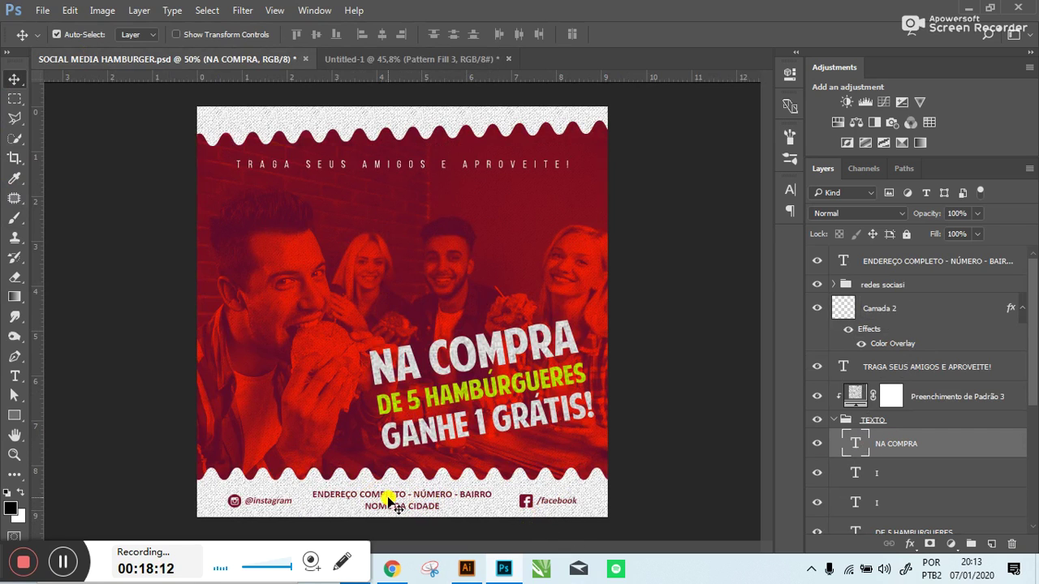
left_click(388, 497)
key("ctrl")
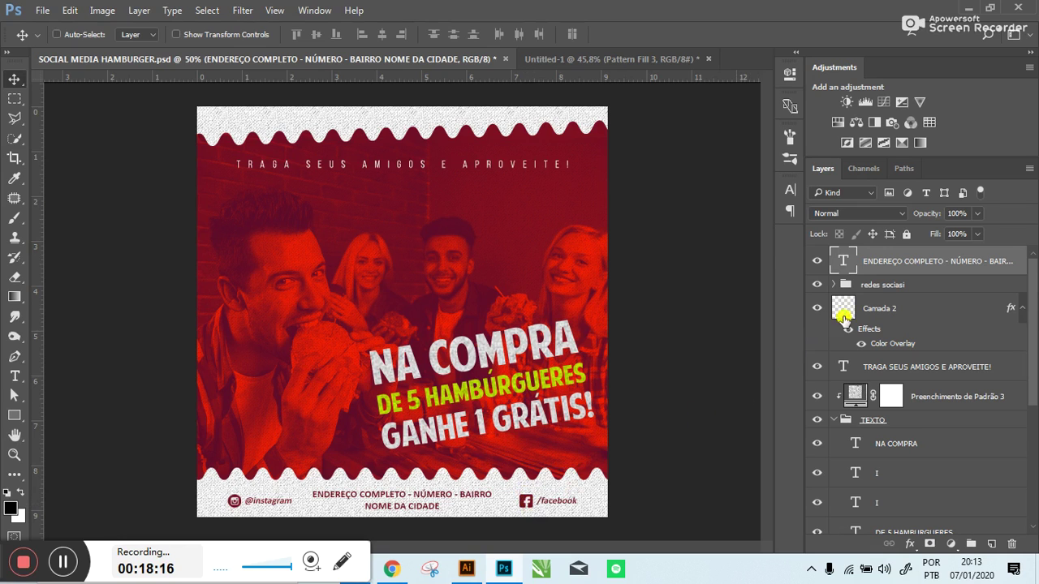
left_click(882, 285)
key("ctrl")
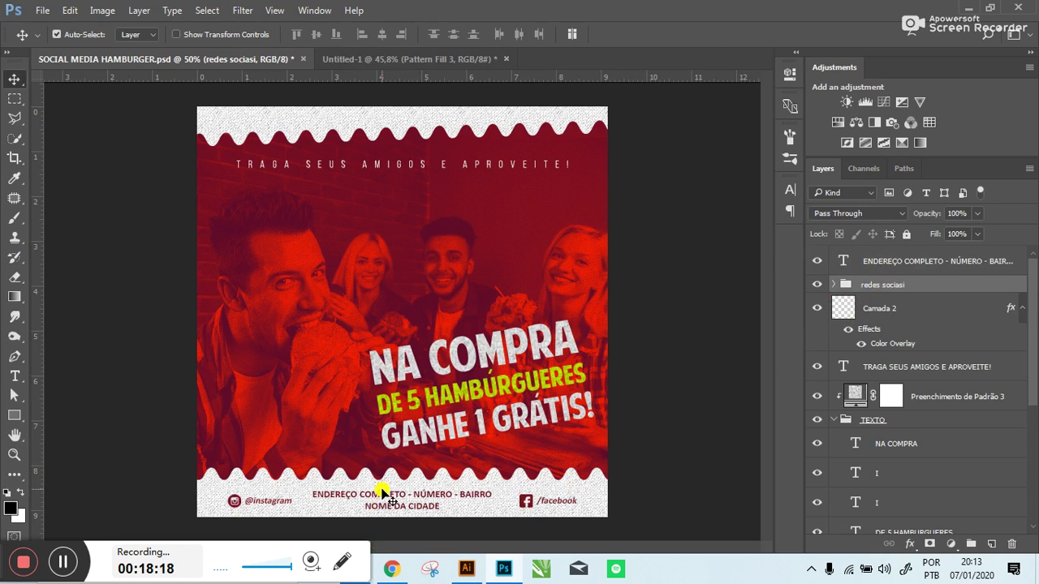
left_click(391, 497)
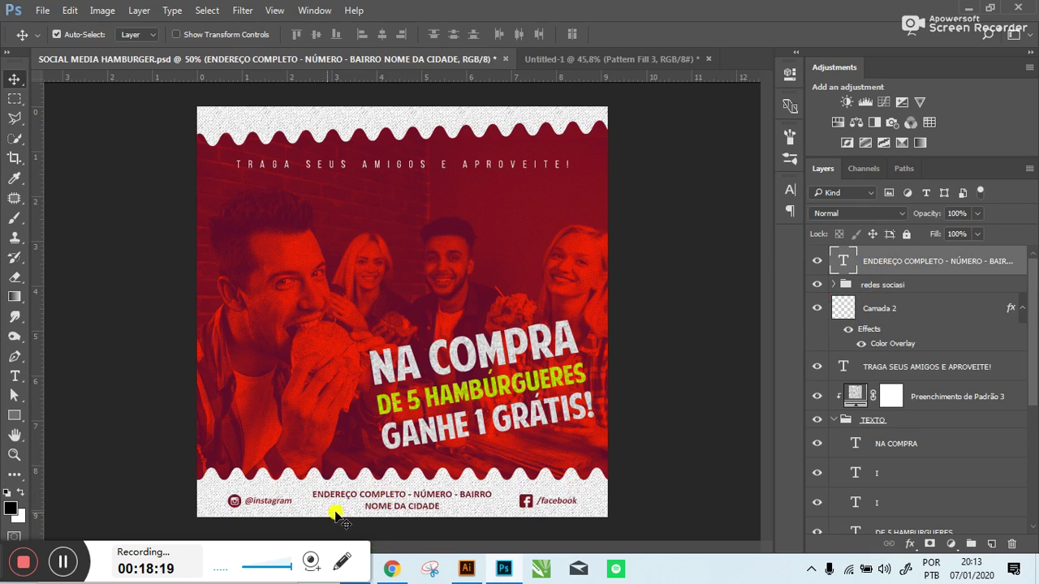
left_click(268, 505, "ctrl+shift")
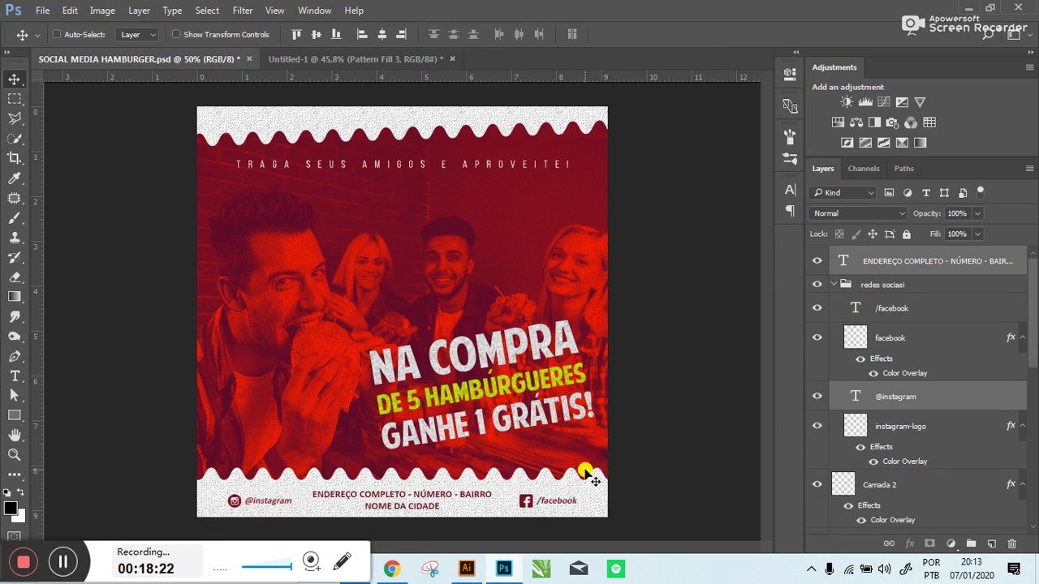
left_click(901, 395, "ctrl")
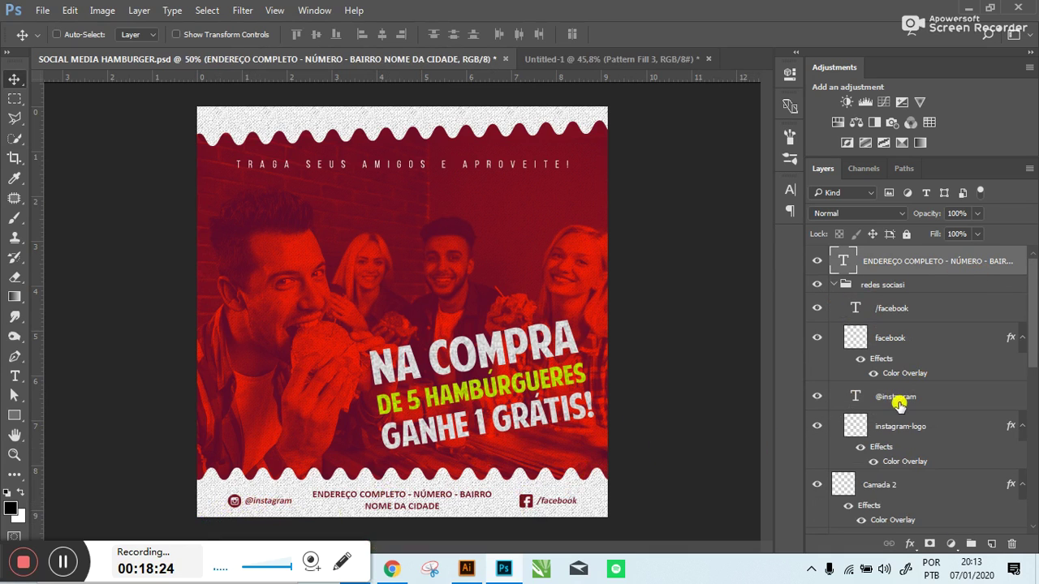
- Select the Instagram and Facebook logos, then drag the redes sociasi group toward the new poster
left_click(234, 501, "ctrl")
key("ctrl")
left_click(526, 503, "ctrl+shift")
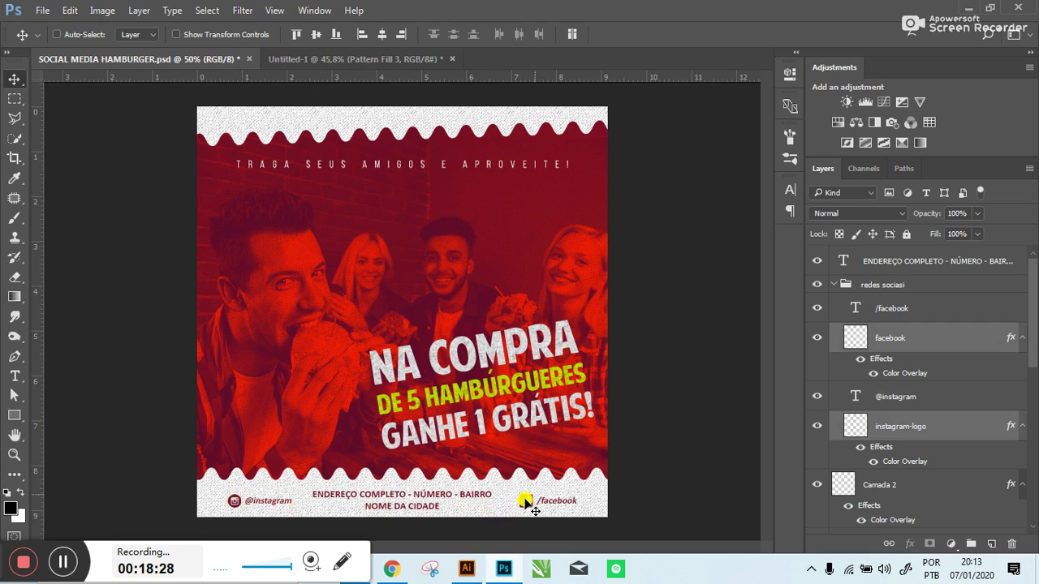
left_click(834, 284)
left_click(833, 284)
mouse_move(926, 285)
left_mouse_down()
mouse_move(366, 43)
mouse_move(455, 377)
left_mouse_up()
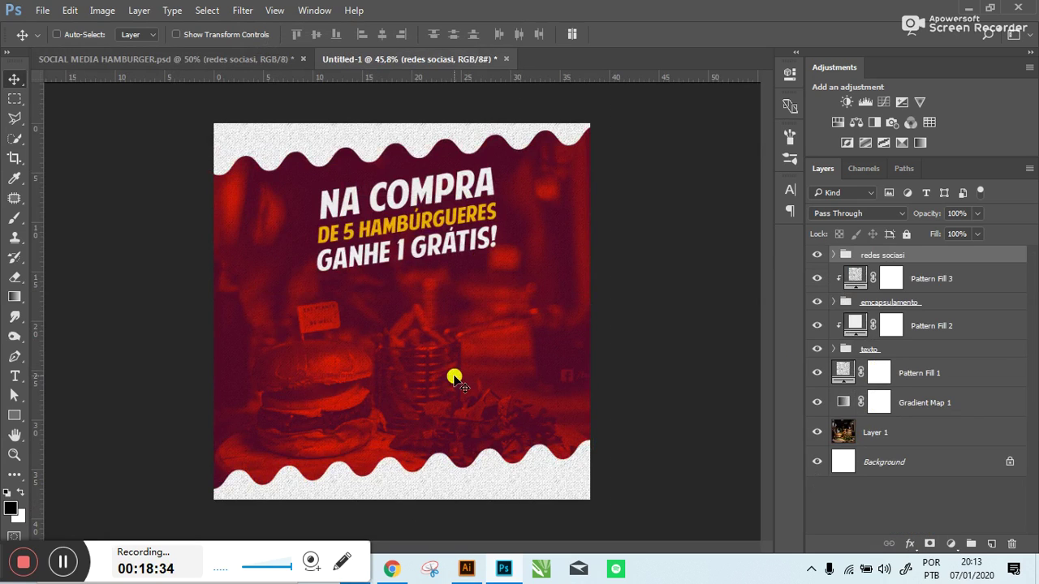
- Drop the social footer at the bottom of the Untitled-1 poster and dismiss the transform error
left_click_drag(476, 431, 454, 492)
left_click(436, 486, "ctrl")
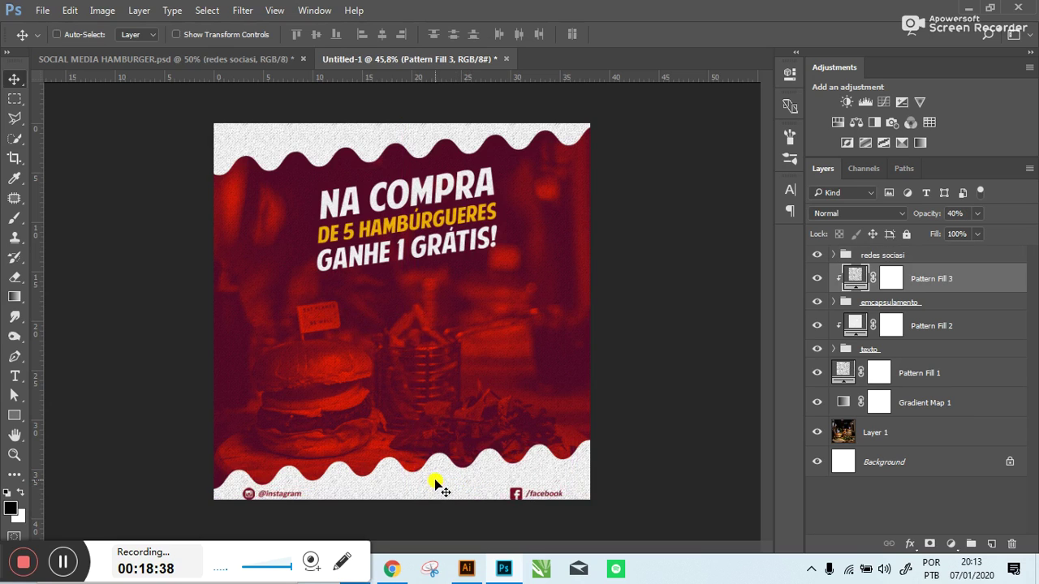
key("ctrl+t")
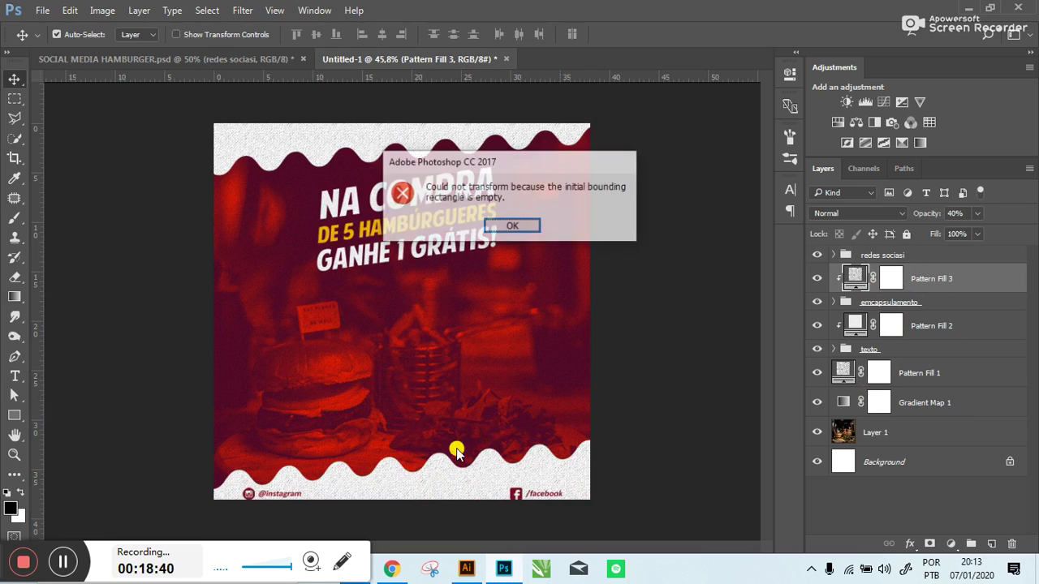
key("Return")
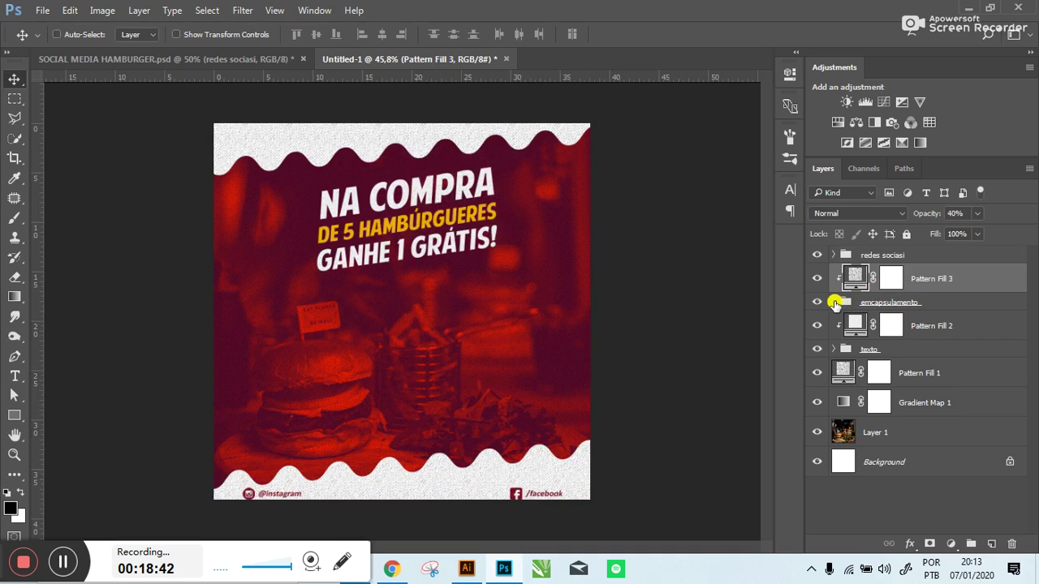
- Expand emcapsulamento and start transforming the bottom wavy border layer
left_click(834, 302)
left_click(891, 360)
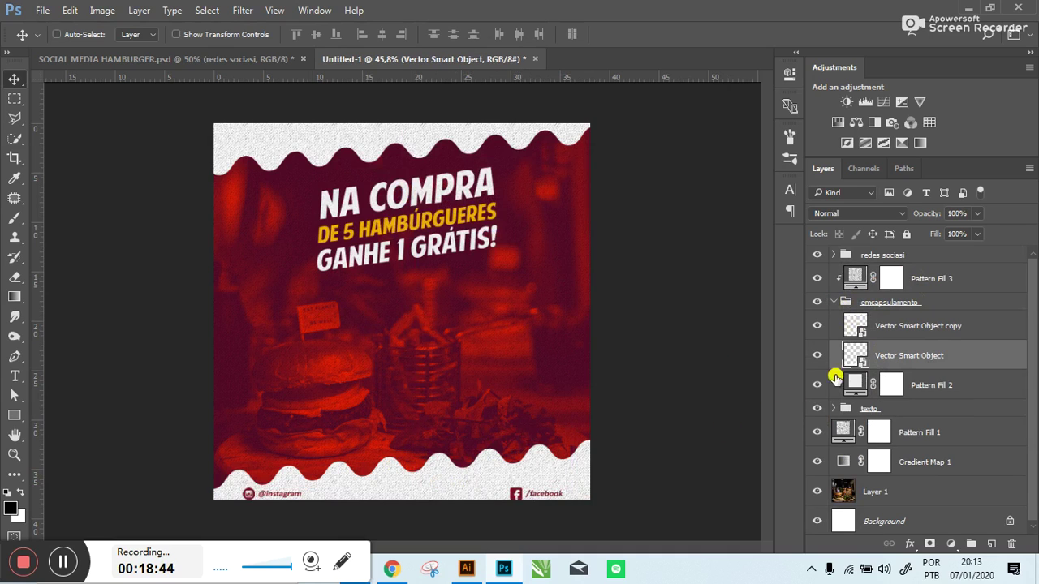
key("ctrl+t")
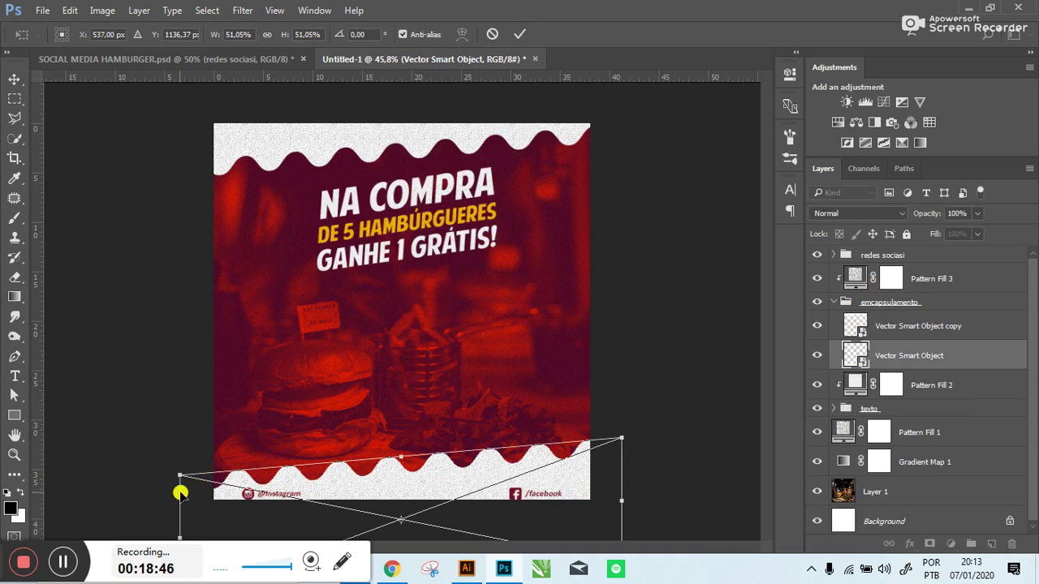
- Snap the bottom wavy border to the guide, level it and move it up
left_click_drag(173, 469, 163, 448)
mouse_move(301, 480)
left_mouse_down()
mouse_move(304, 469)
mouse_move(309, 480)
left_mouse_up()
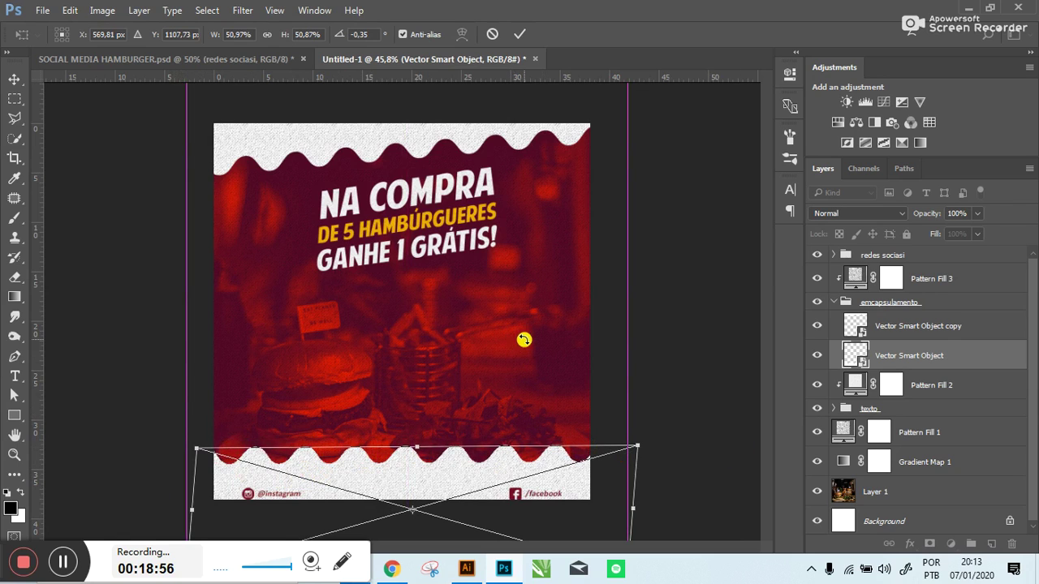
key("Return")
- Shift the texture layer up and nudge the burger photo upward twice
left_click(888, 492)
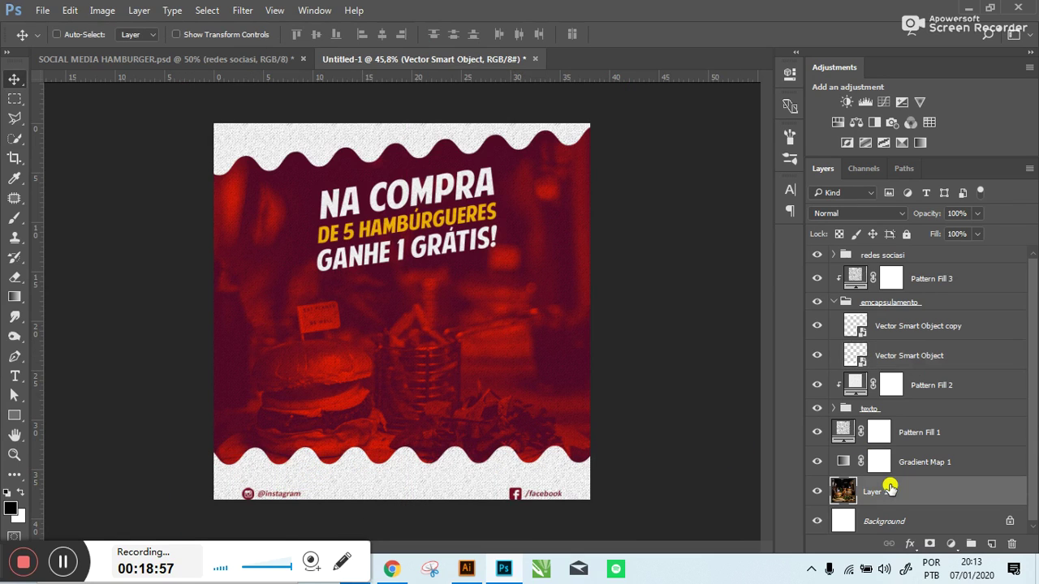
left_click(533, 367, "ctrl")
left_click_drag(533, 367, 534, 324)
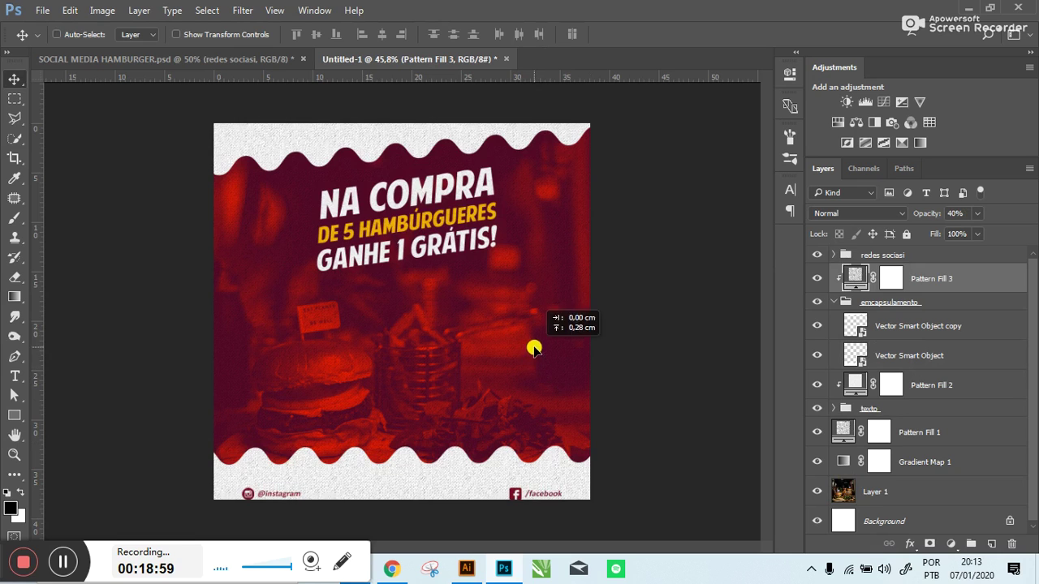
left_click(905, 497)
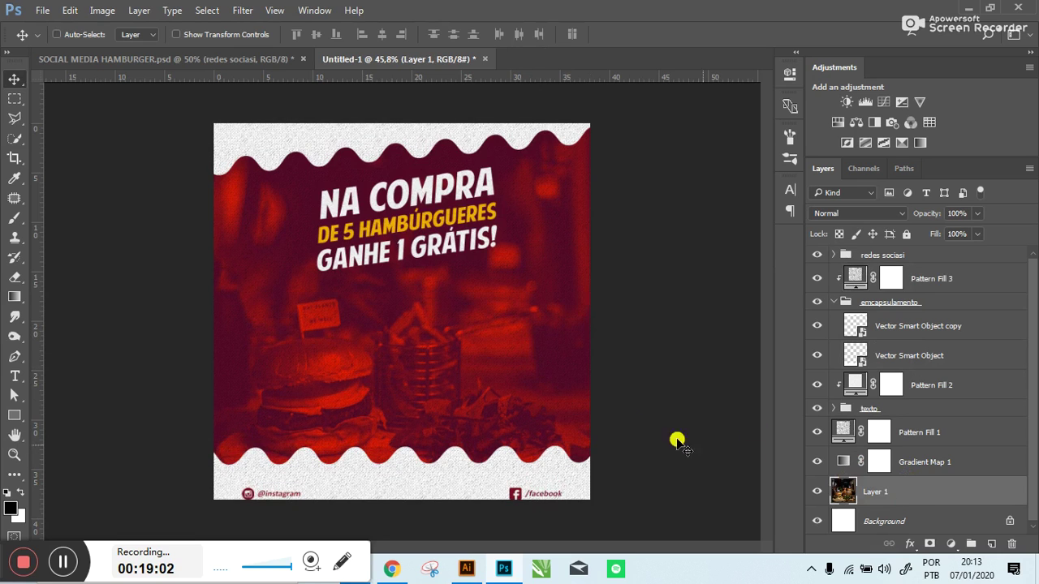
key("shift+Up")
key("shift+Up")
key("shift+Up")
key("shift+Up")
key("shift+Up")
key("shift+Up")
key("shift+Up")
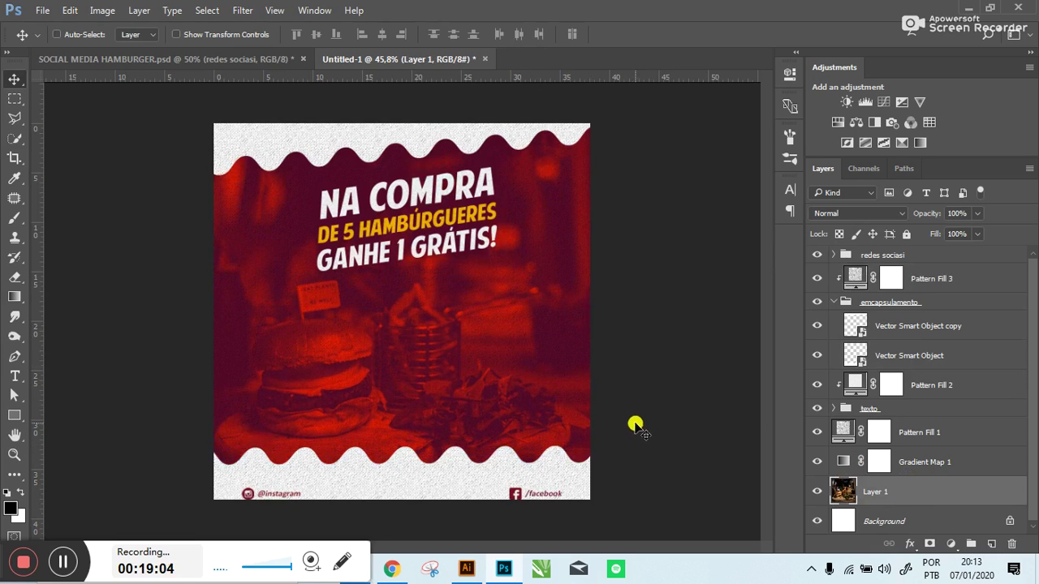
key("shift+Up")
- Raise the redes sociasi social footer slightly into the white band
left_click(834, 302)
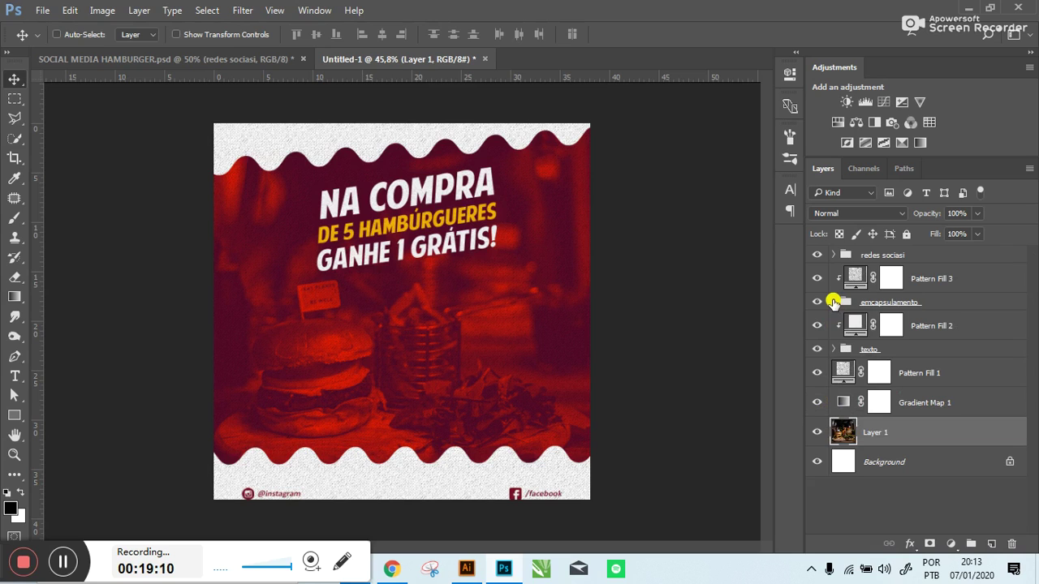
left_click(856, 253)
left_click_drag(555, 487, 550, 474)
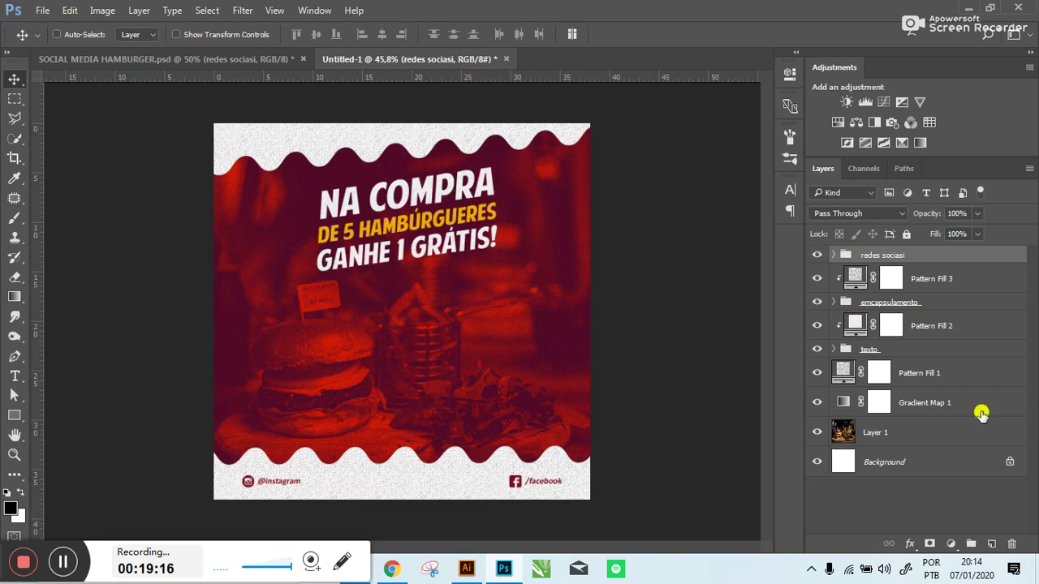
left_click(833, 256)
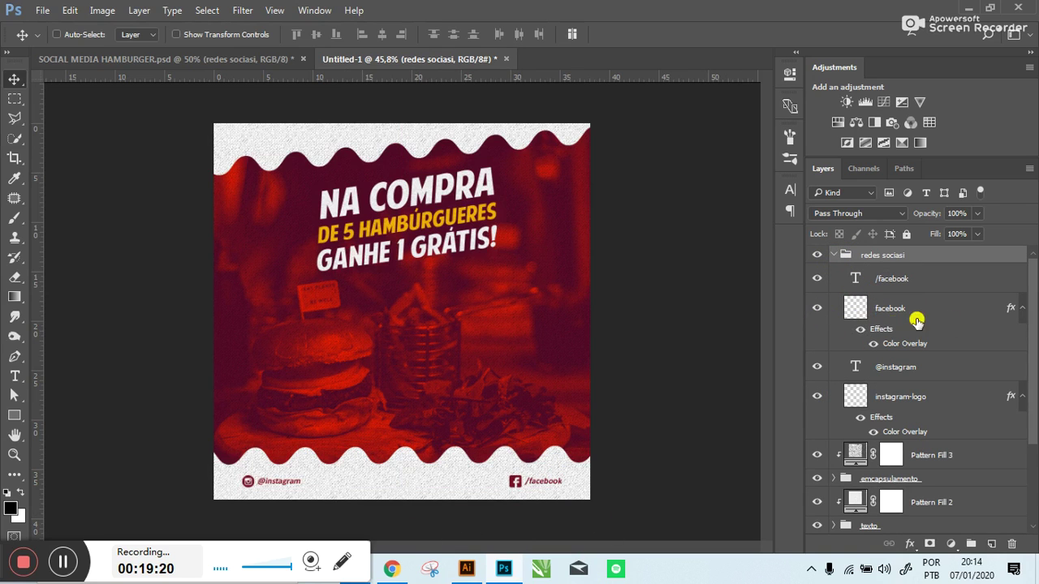
- Select the /facebook label and test its subscript setting, leaving subscript applied
left_click(817, 278)
left_click(818, 279)
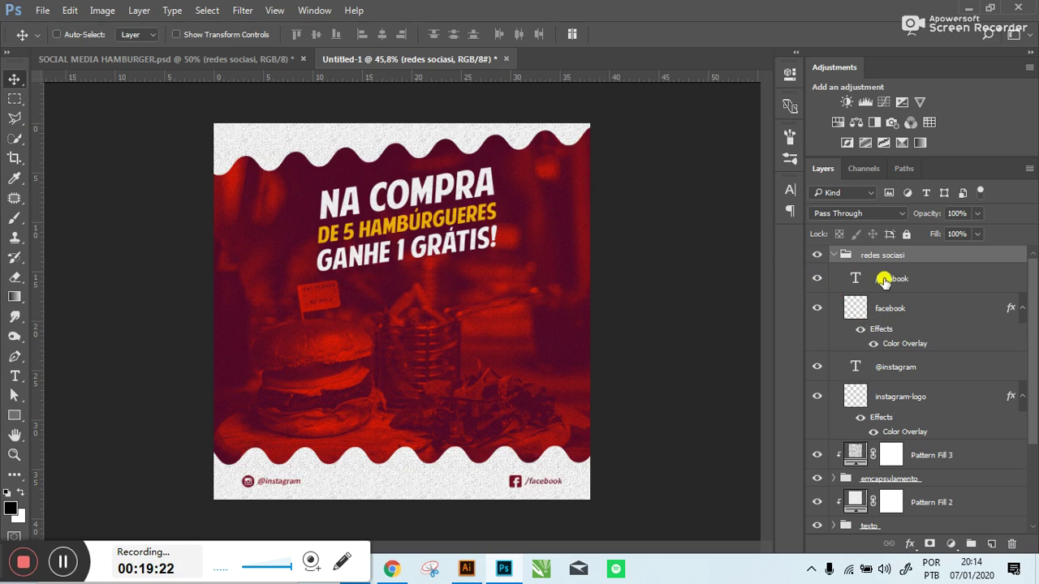
left_click(885, 280)
left_click(791, 189)
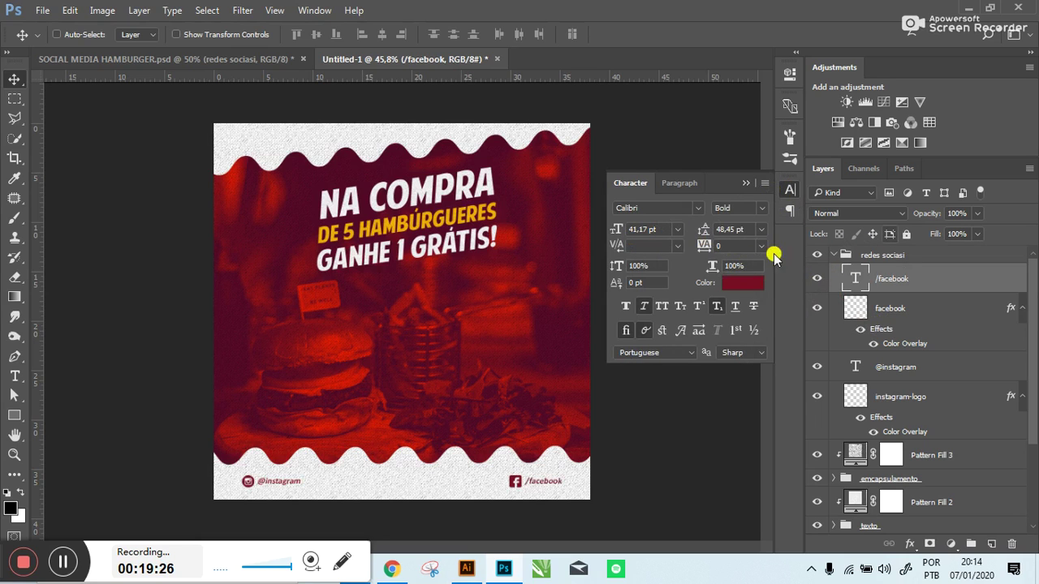
left_click(718, 309)
left_click(718, 309)
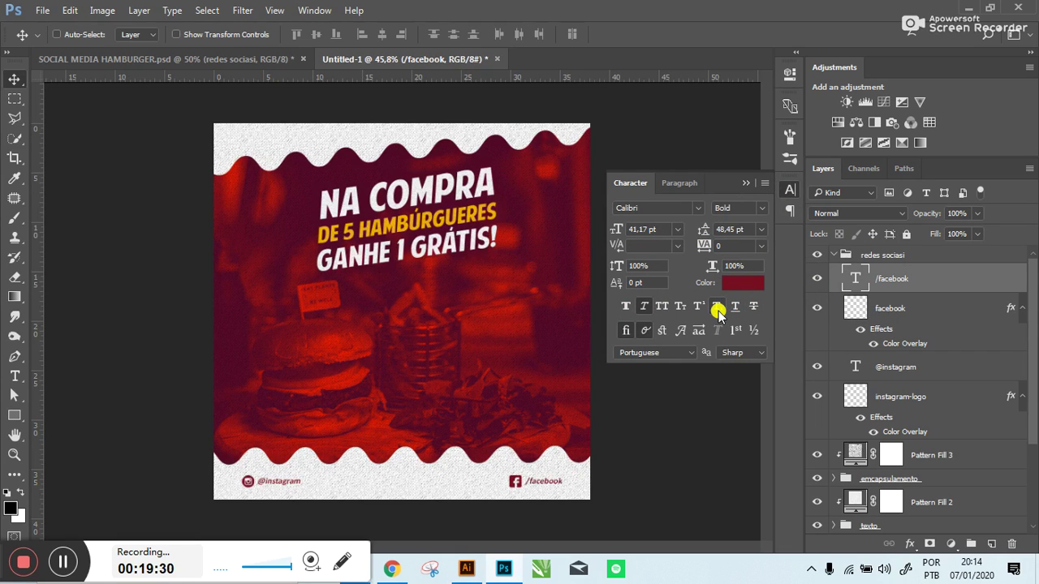
left_click(718, 309)
left_click(718, 310)
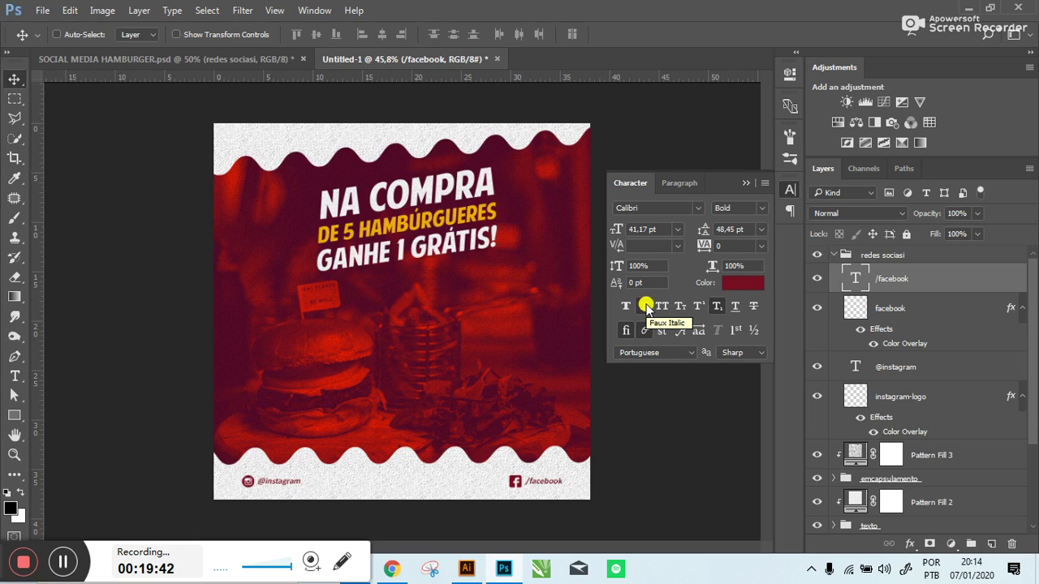
- Make /facebook italic, put away the Character panel and switch to the reference design
left_click(646, 307)
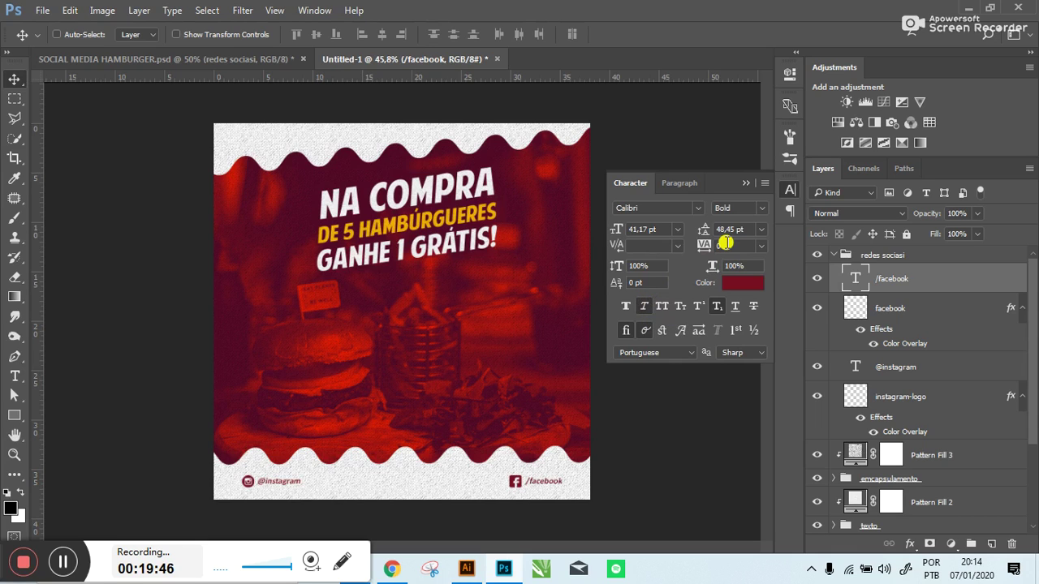
left_click(754, 182)
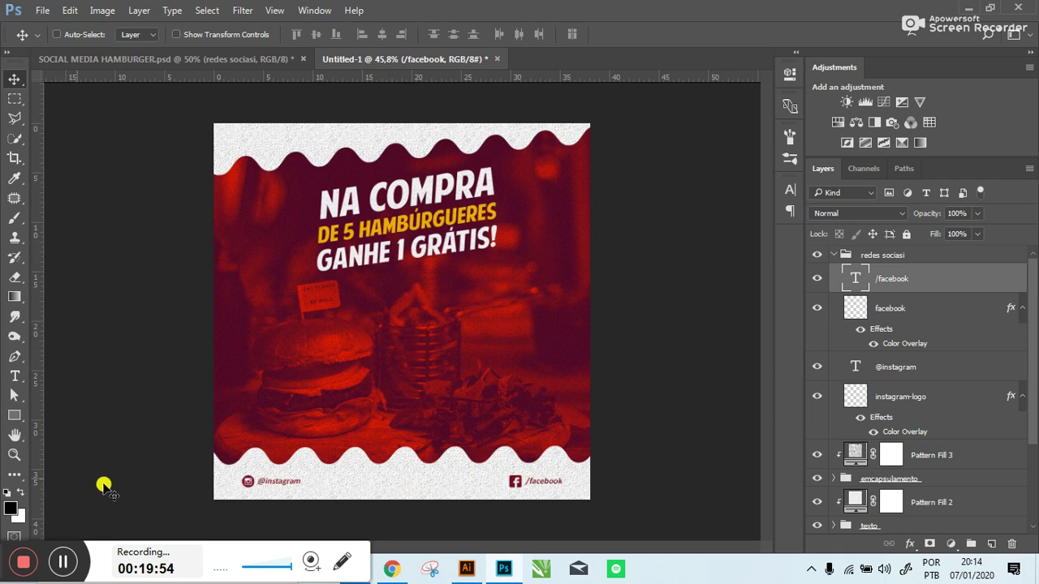
left_click(160, 56)
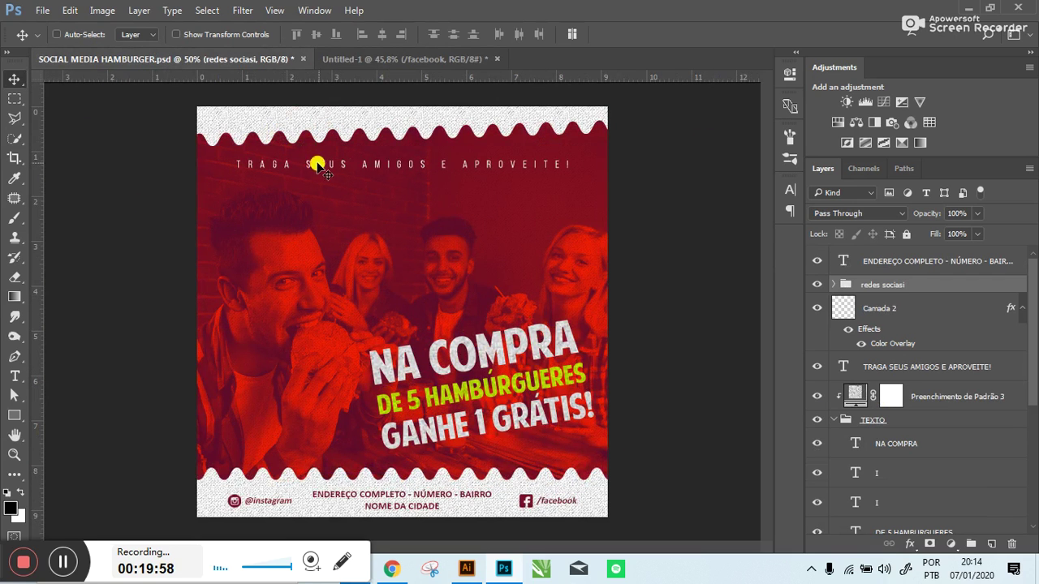
- Add a 'traga seus amigos e aproveite!' text layer on the working post's canvas
left_click(447, 60)
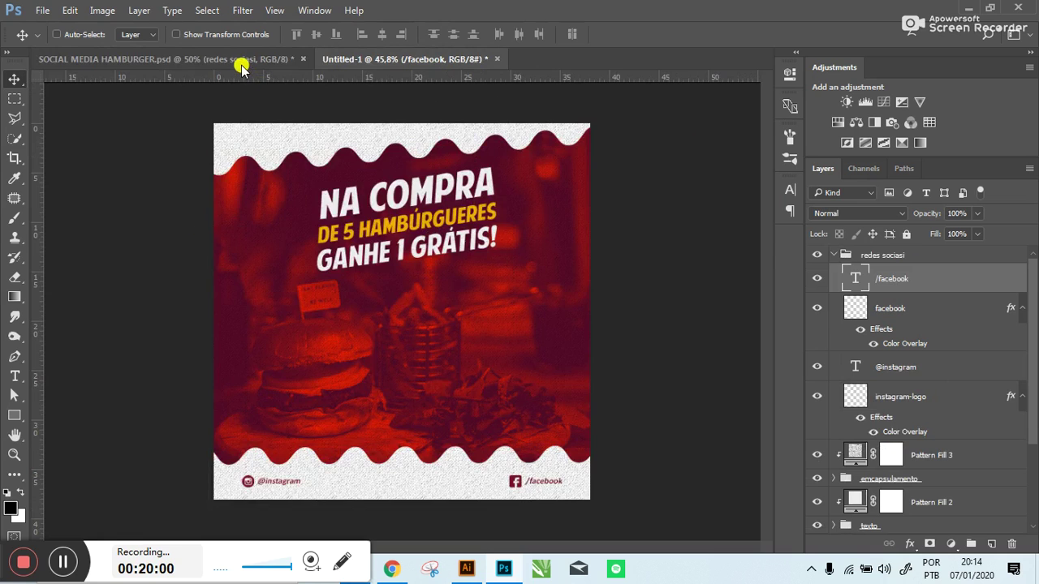
left_click(240, 61)
left_click(412, 59)
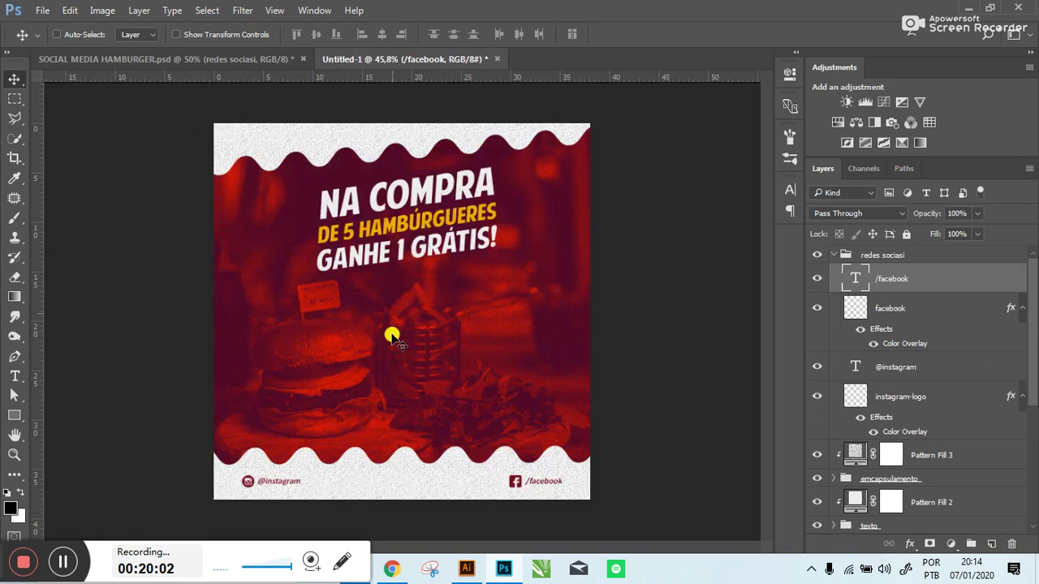
key("t")
left_click(391, 358)
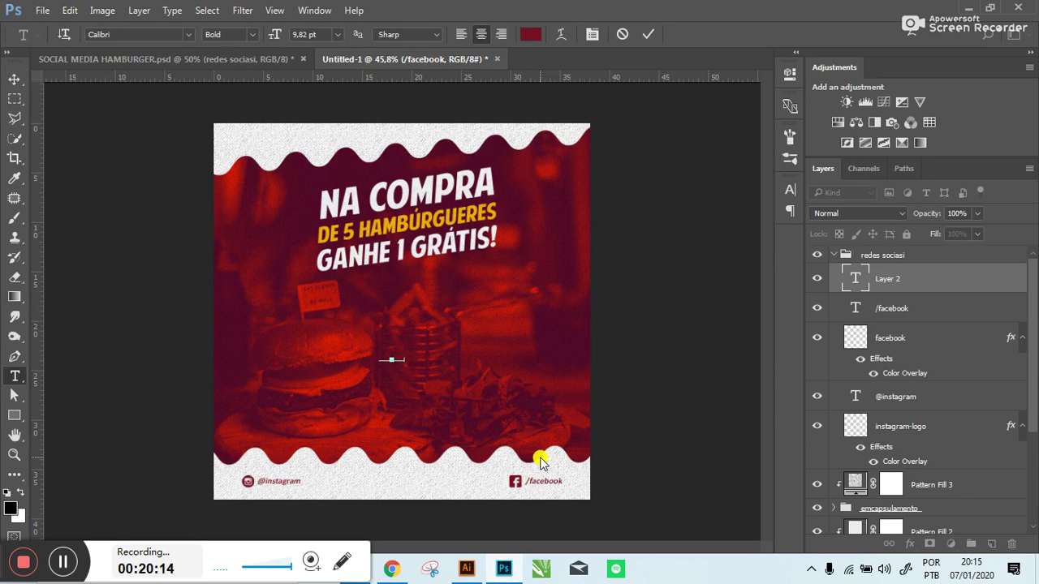
left_click(14, 79)
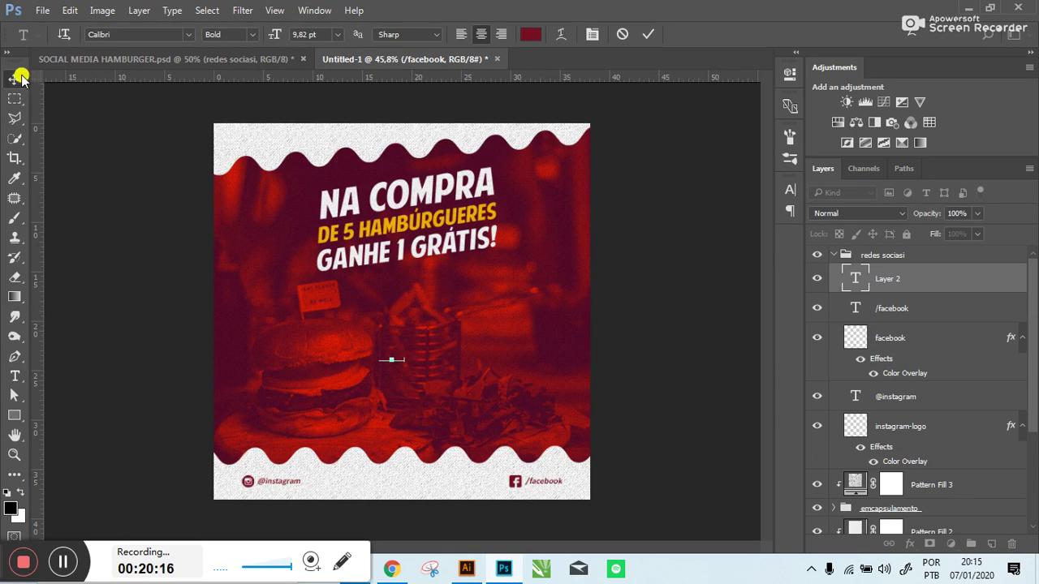
left_click(799, 190)
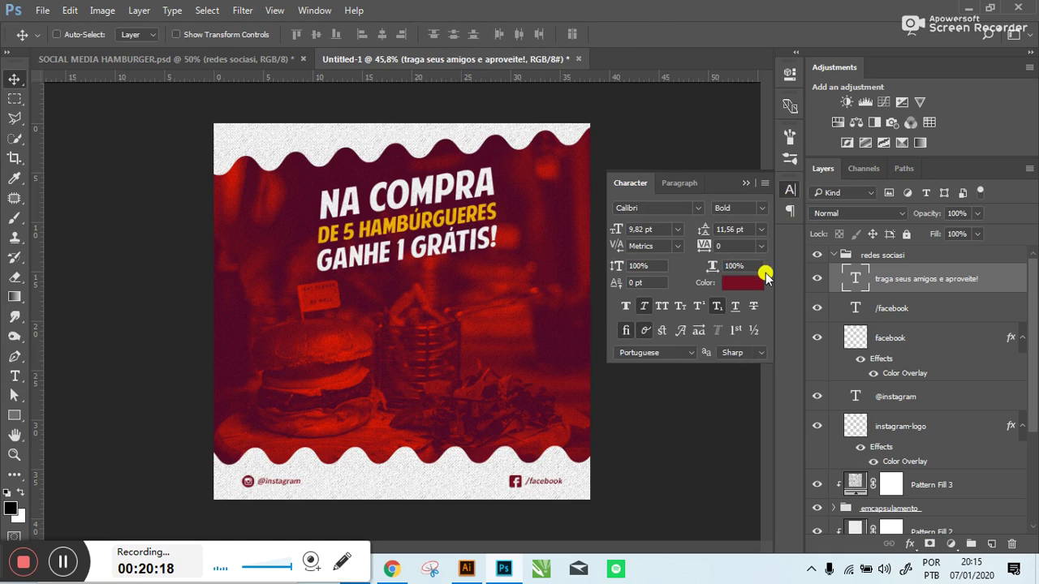
- Colour the tagline white and enlarge it slightly
left_click(759, 275)
left_click(637, 225)
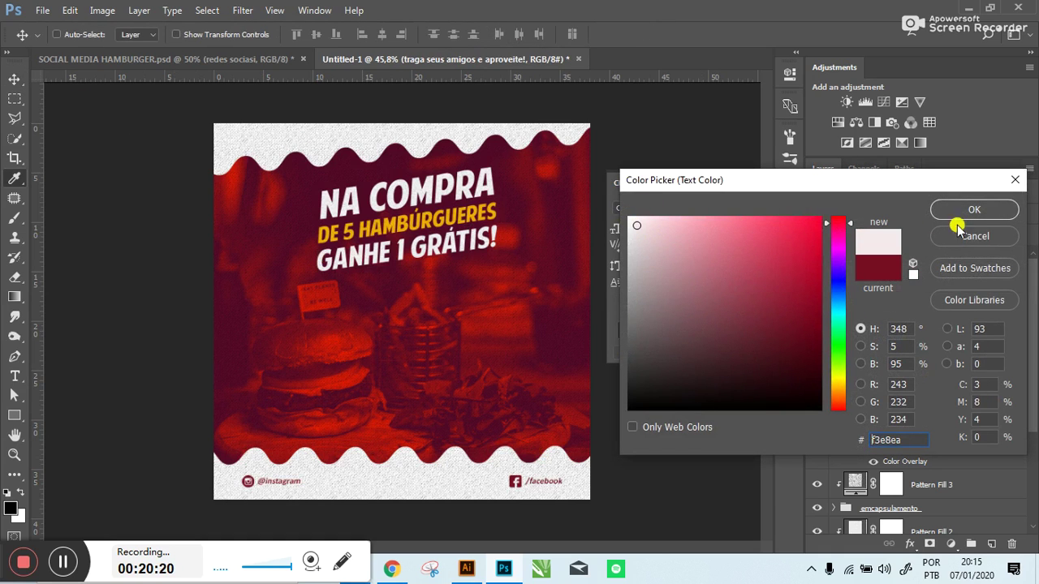
left_click(628, 217)
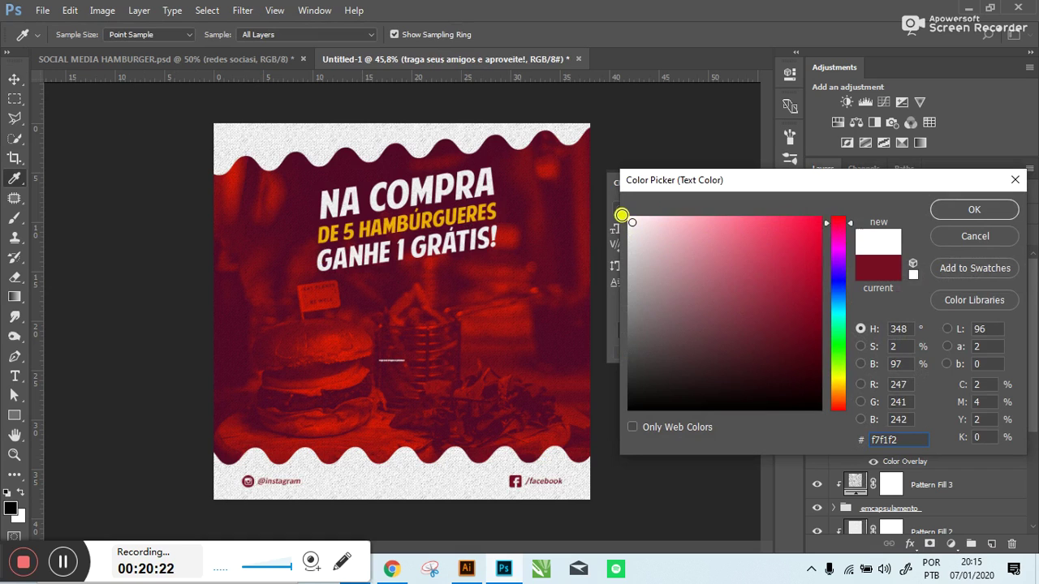
left_click(943, 209)
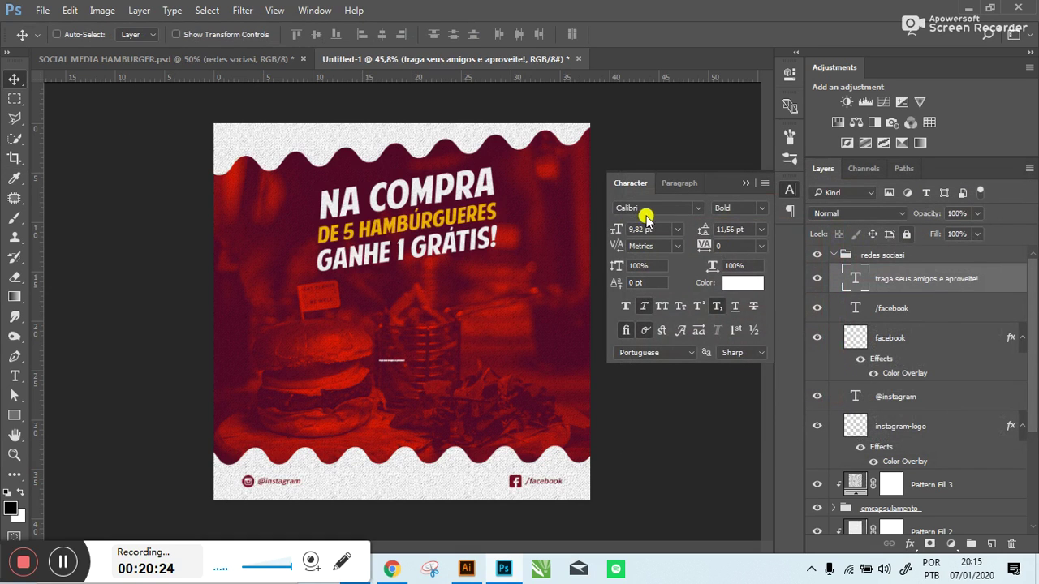
mouse_move(617, 230)
left_mouse_down()
mouse_move(633, 232)
mouse_move(619, 242)
left_mouse_up()
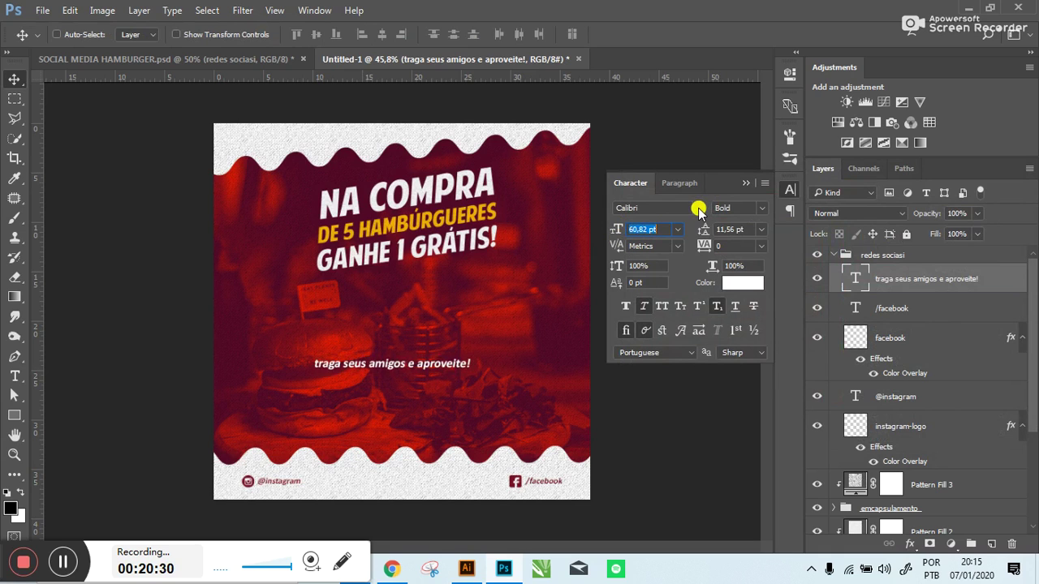
- Set the tagline font to Bebas Neue Book, removing faux italic and subscript
left_click(674, 209)
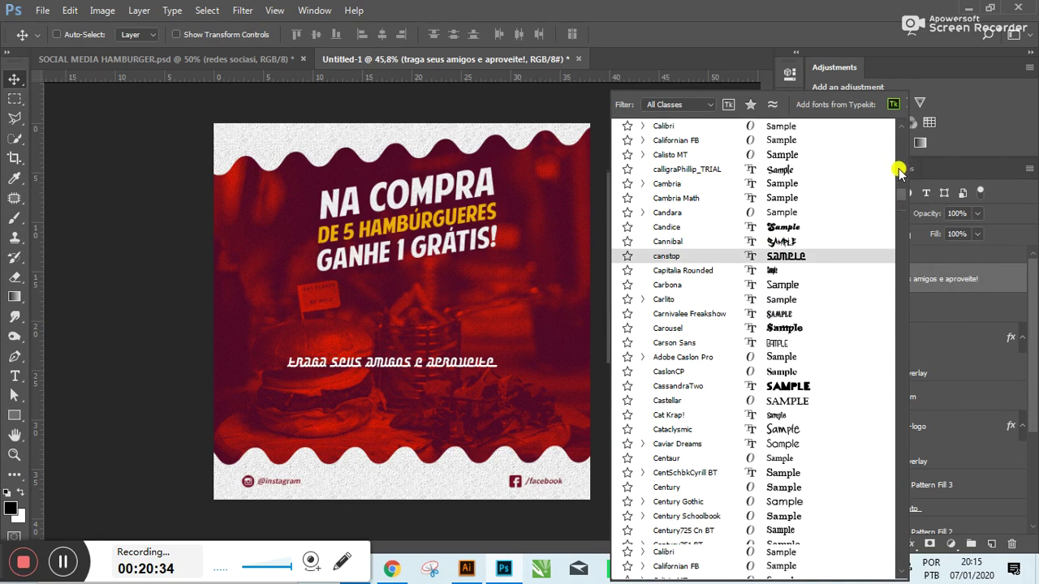
left_click_drag(901, 207, 899, 145)
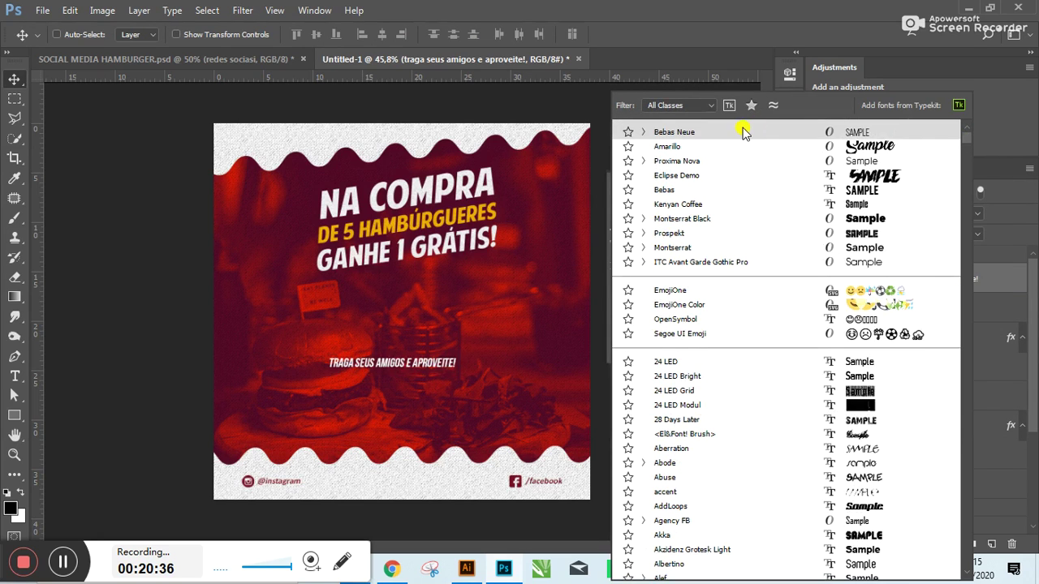
left_click(745, 132)
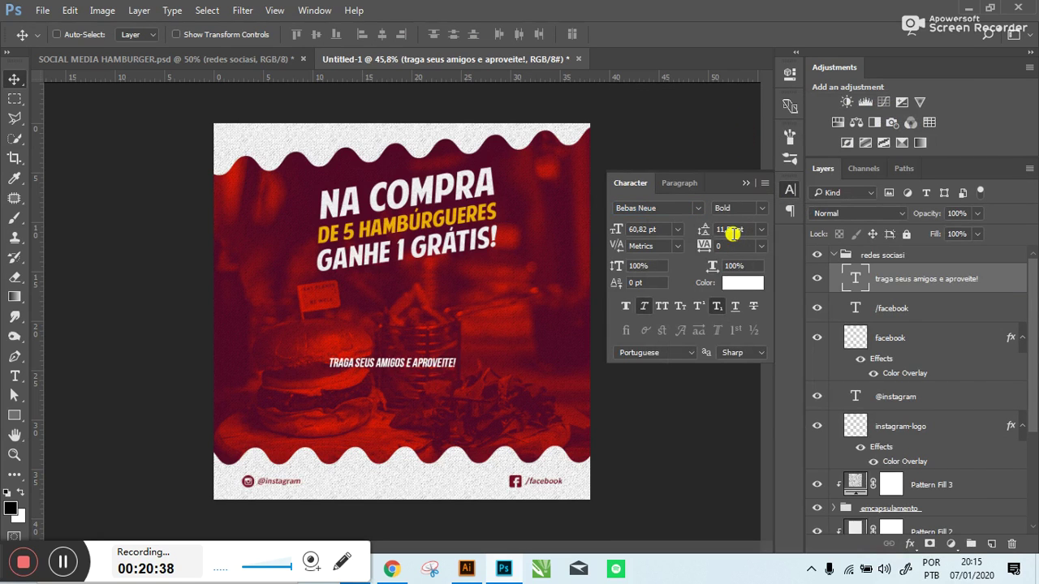
left_click(763, 211)
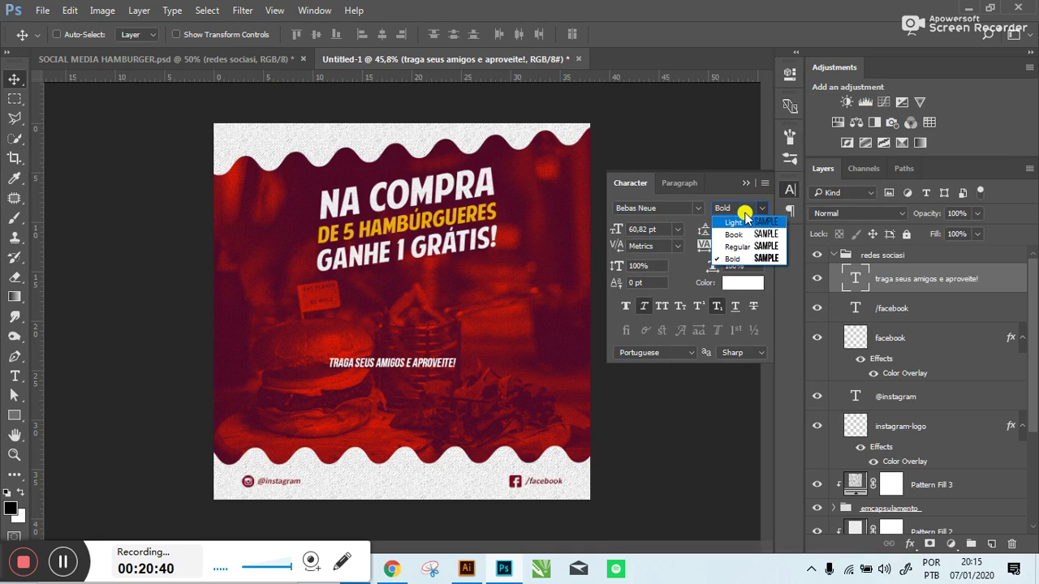
left_click(737, 233)
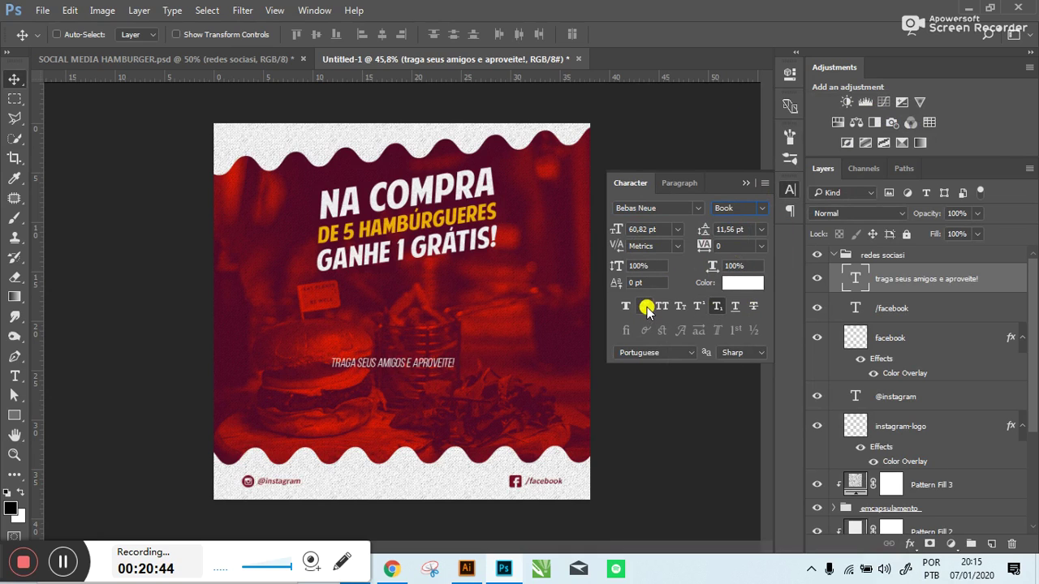
left_click(714, 313)
left_click(715, 310)
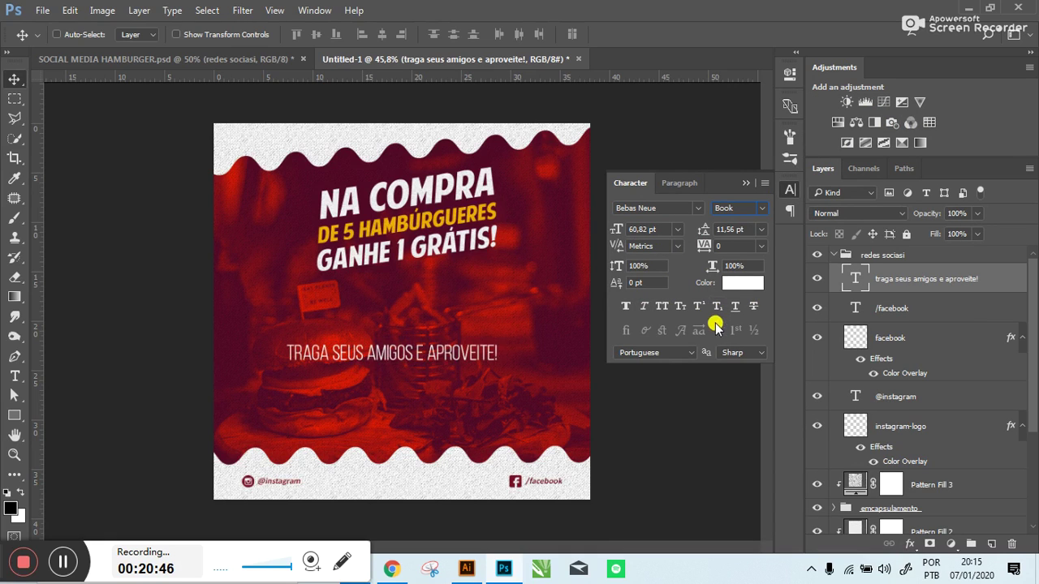
- Size the tagline to 28 pt with 700 tracking and move it above the bottom wave
left_click(677, 231)
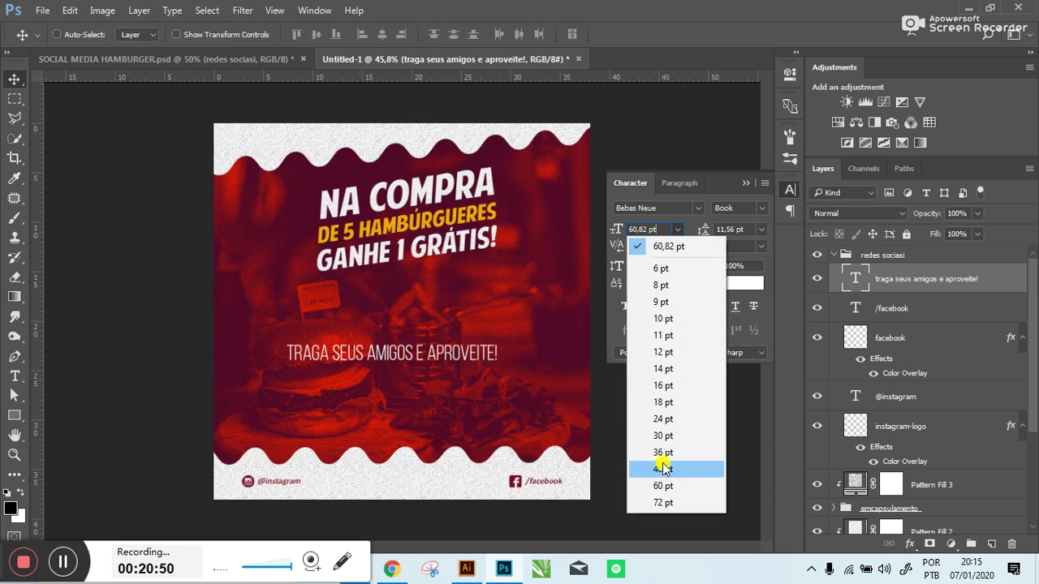
left_click(663, 419)
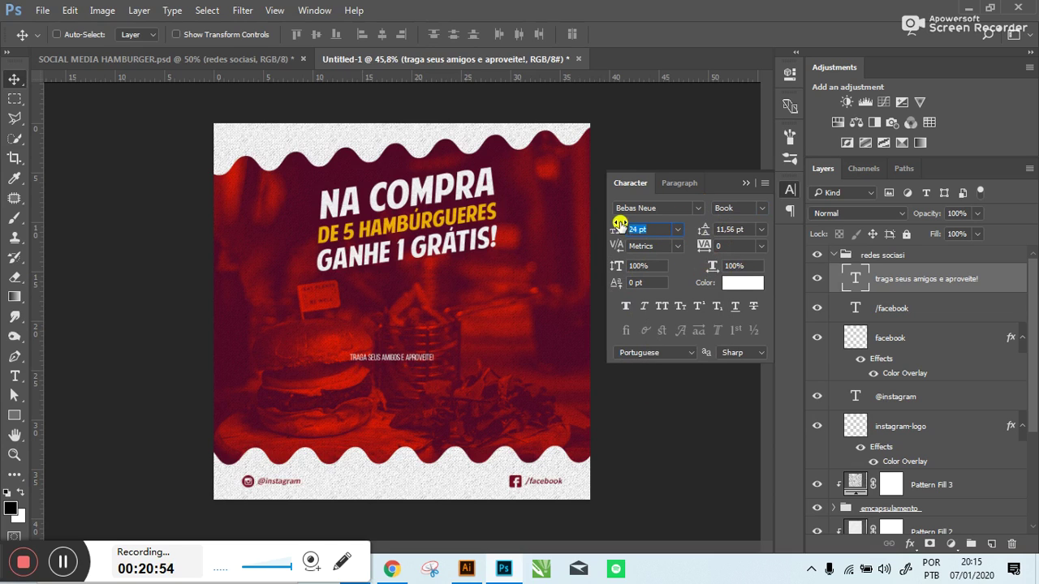
left_click_drag(618, 227, 618, 228)
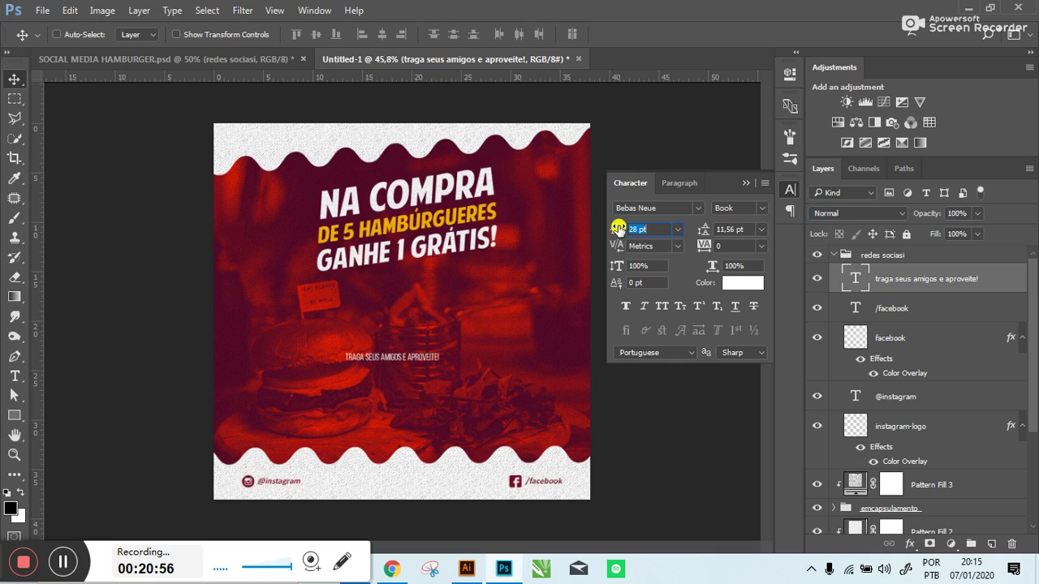
left_click_drag(698, 247, 706, 248)
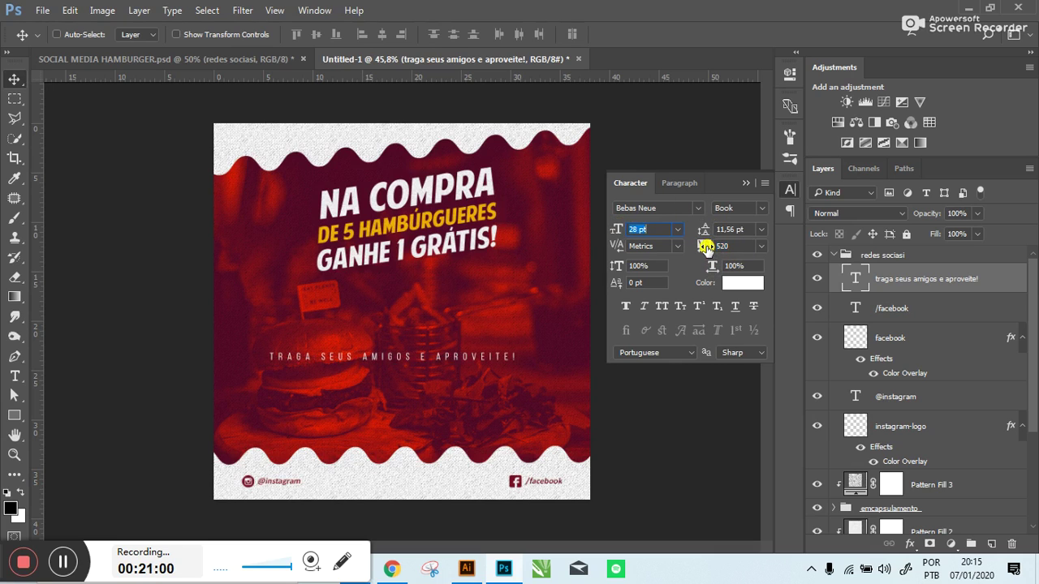
left_click_drag(705, 249, 711, 249)
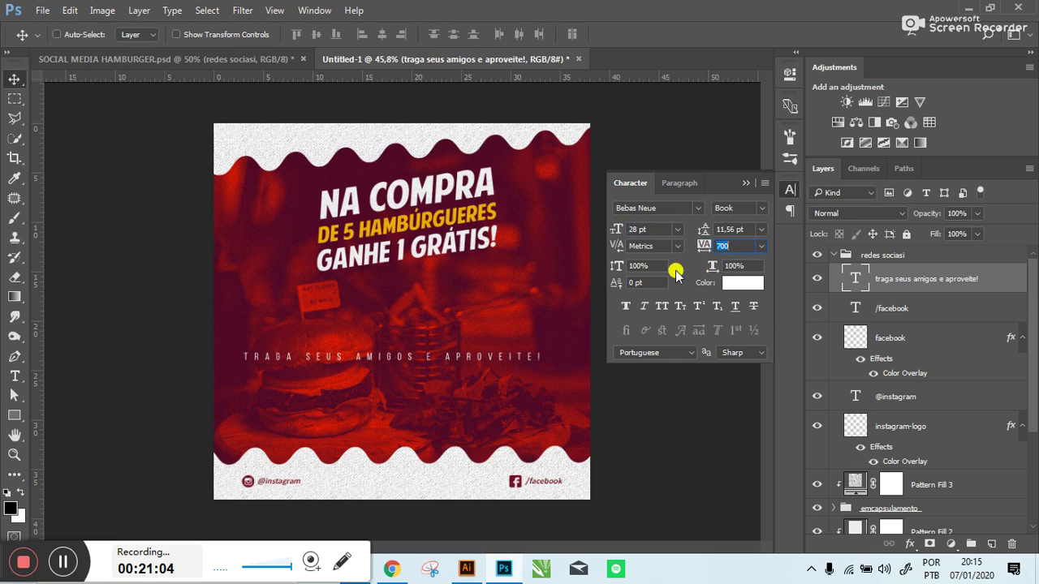
left_click(743, 183)
left_click_drag(425, 354, 440, 406)
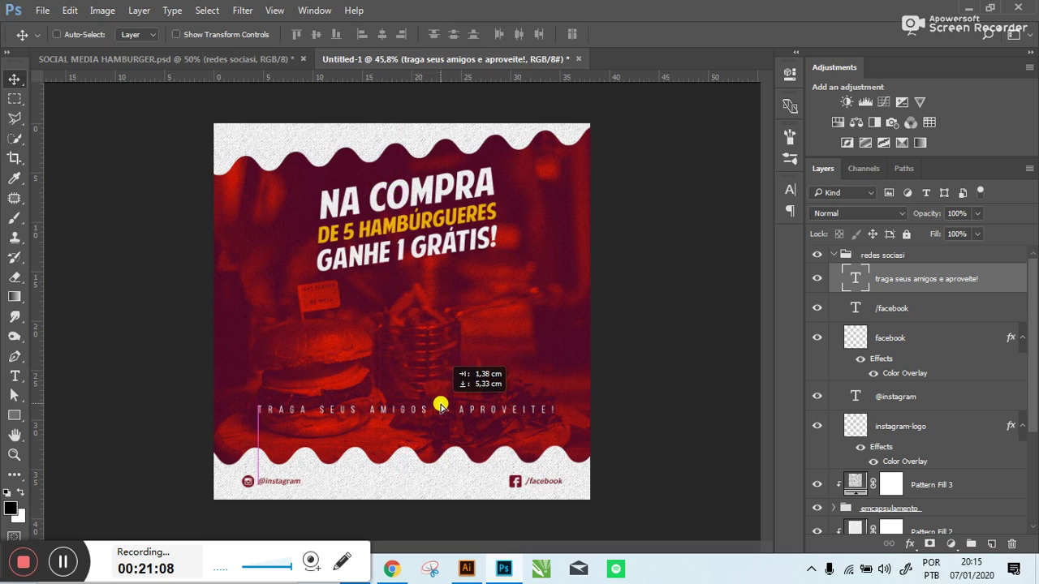
- Lower the tagline to sit centred just above the wave and review the canvas
left_click_drag(439, 406, 437, 414)
scroll(513, 445, "up", 2)
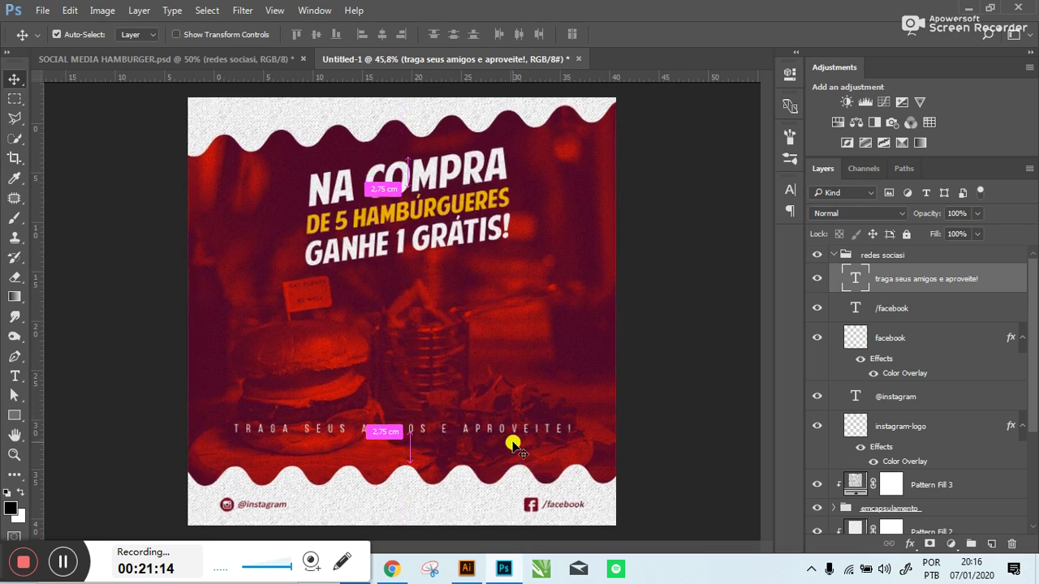
left_click_drag(503, 439, 493, 448)
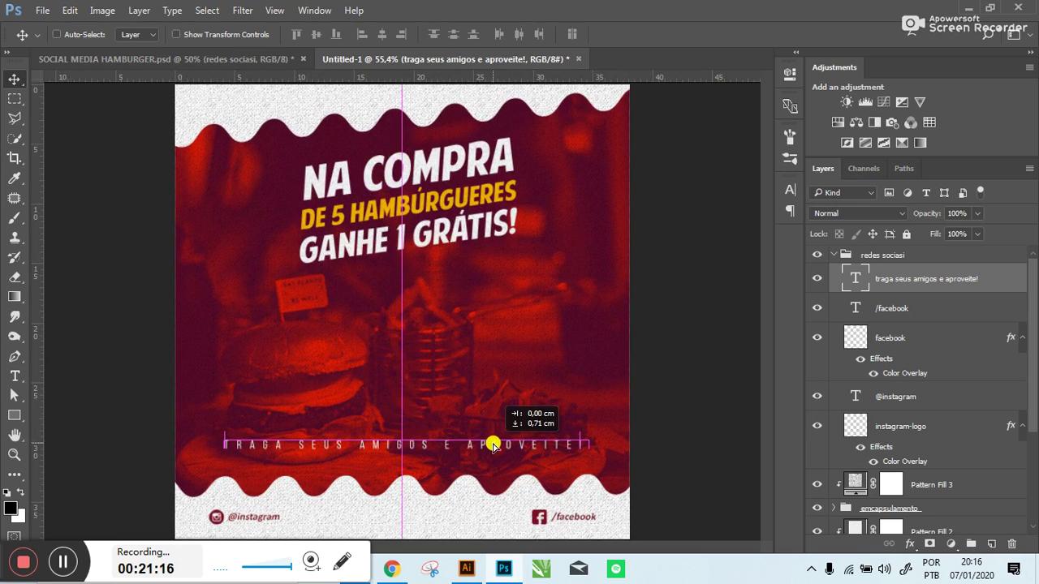
scroll(420, 468, "up", 1)
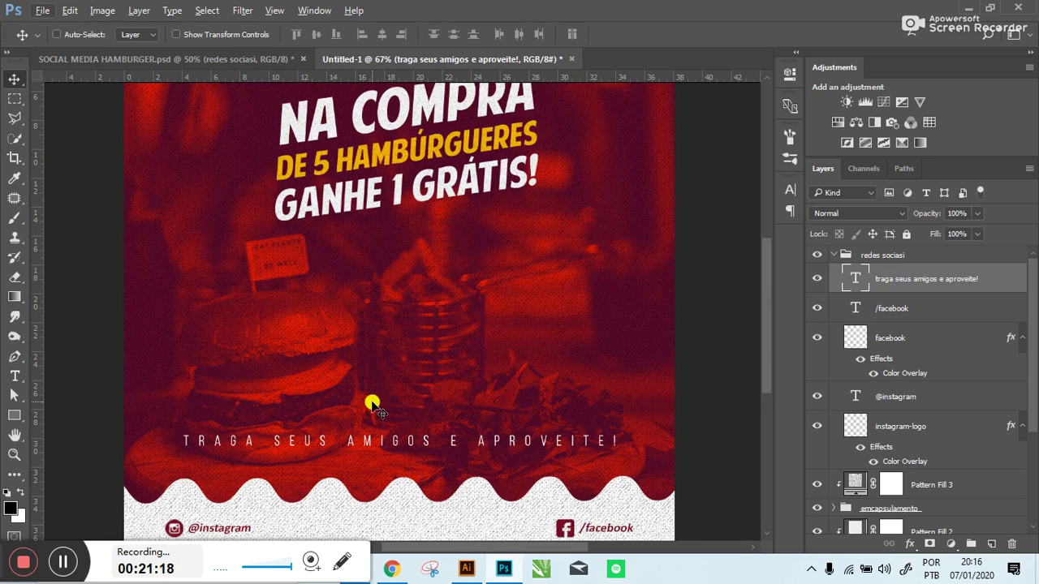
scroll(372, 409, "up", 3)
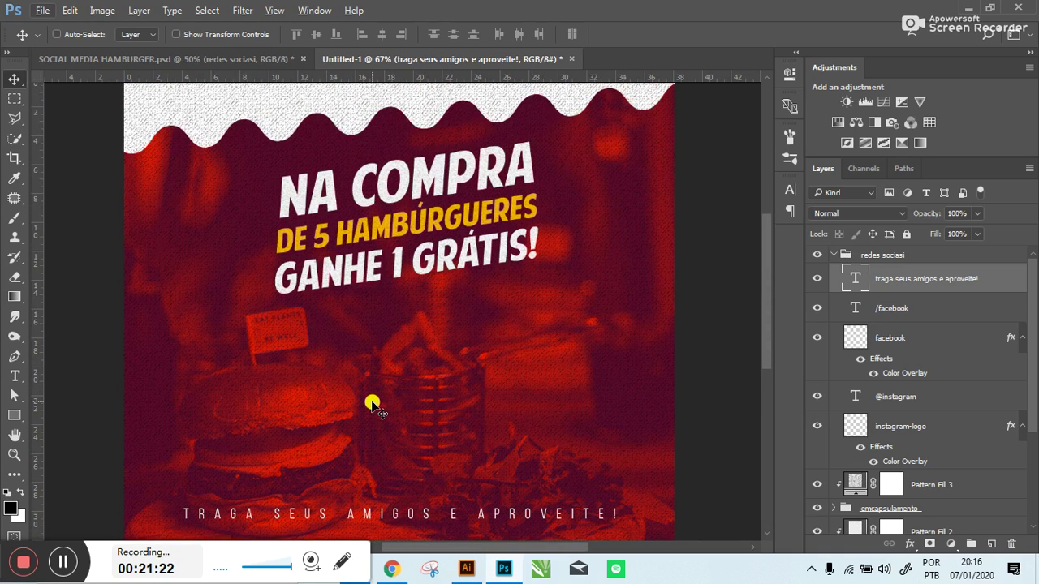
scroll(460, 268, "down", 4)
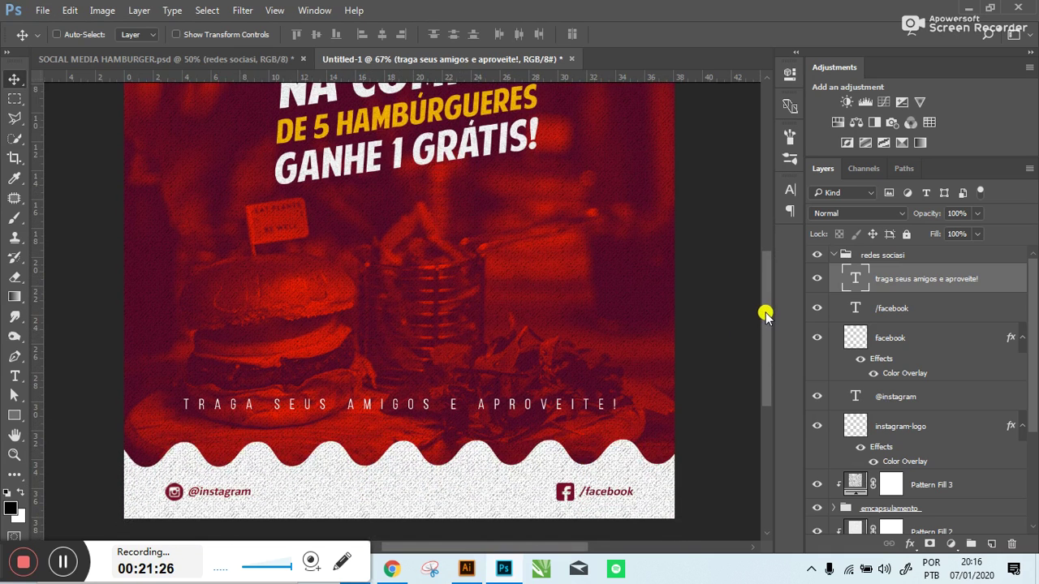
left_click_drag(766, 315, 766, 268)
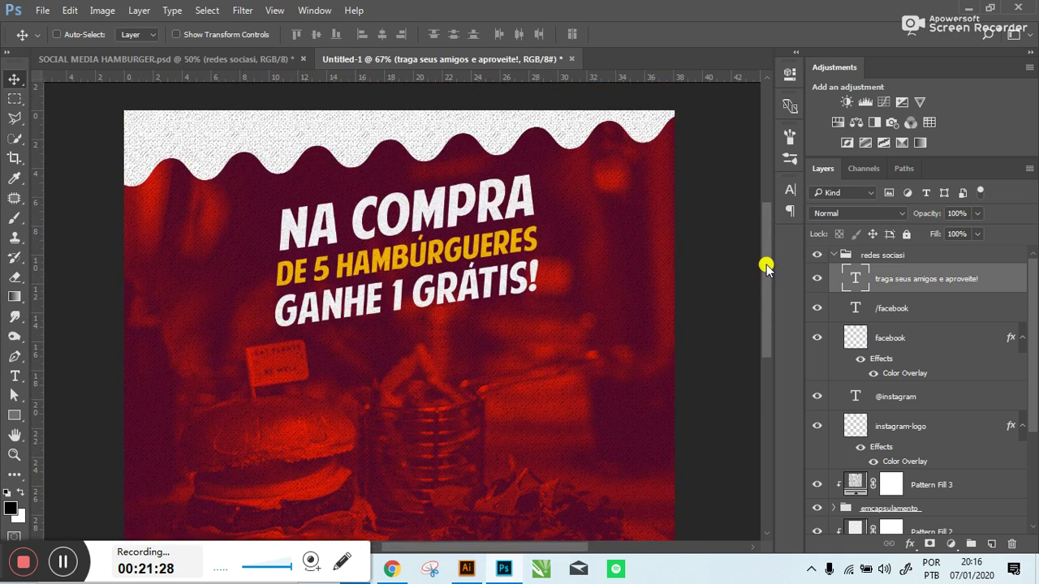
left_click_drag(766, 268, 763, 336)
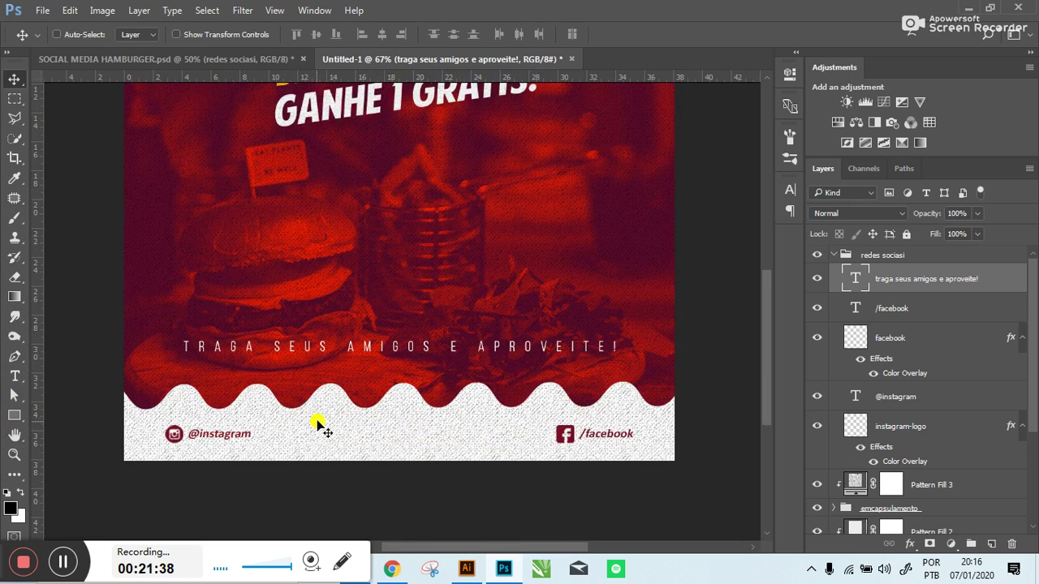
- Scroll back up and bring up SOCIAL MEDIA HAMBURGER.psd
scroll(452, 399, "up", 2)
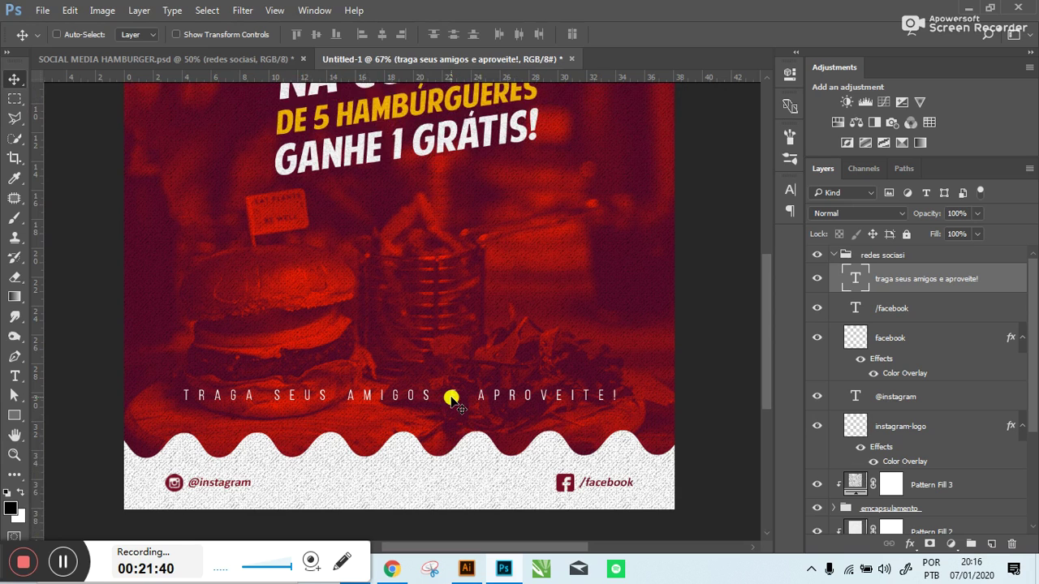
scroll(452, 399, "up", 1)
scroll(452, 400, "up", 2)
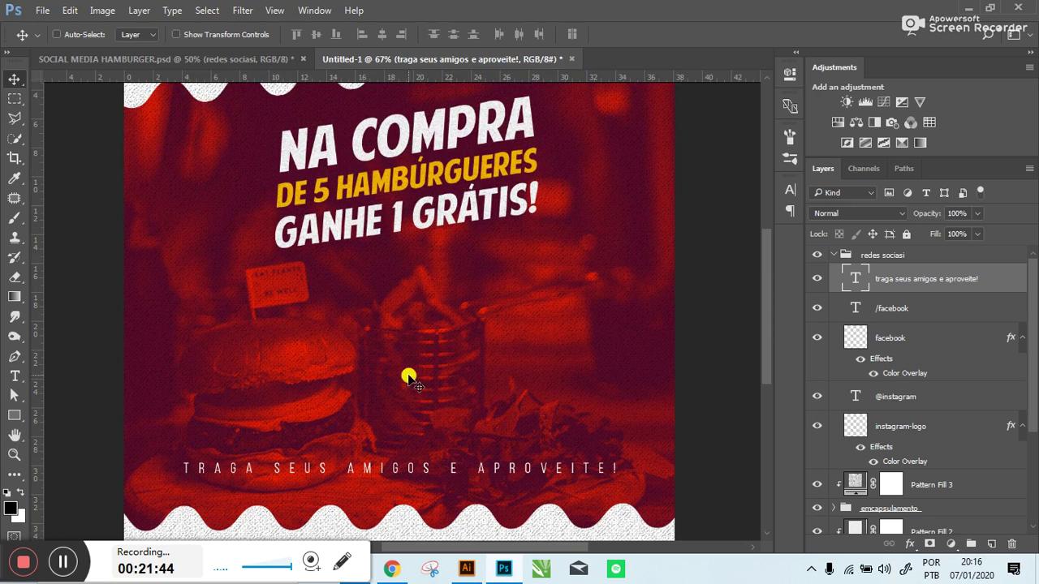
left_click(182, 60)
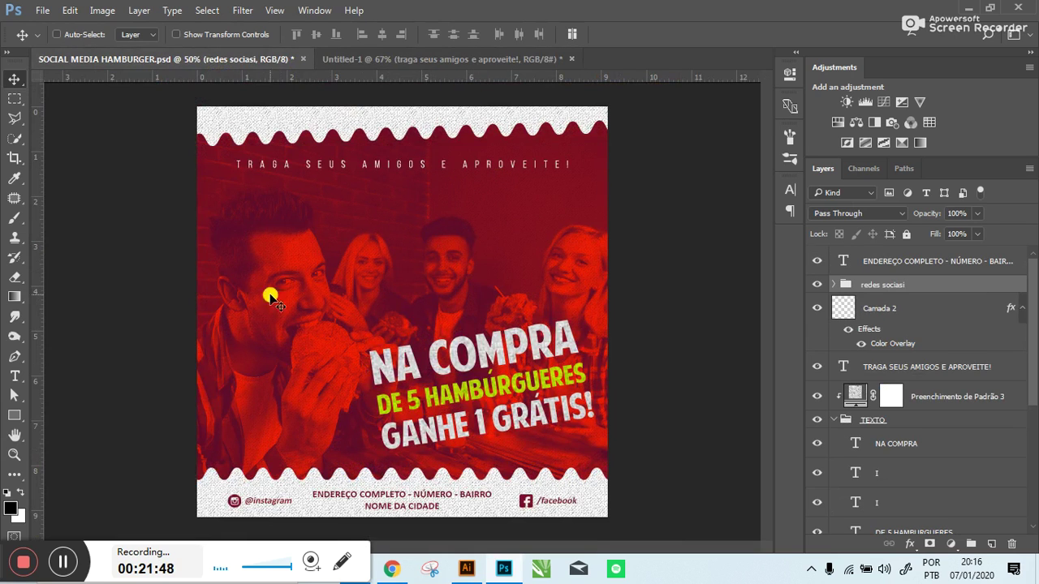
- Drag the Camada 1 people-eating photo into the Untitled-1 poster
scroll(923, 445, "down", 5)
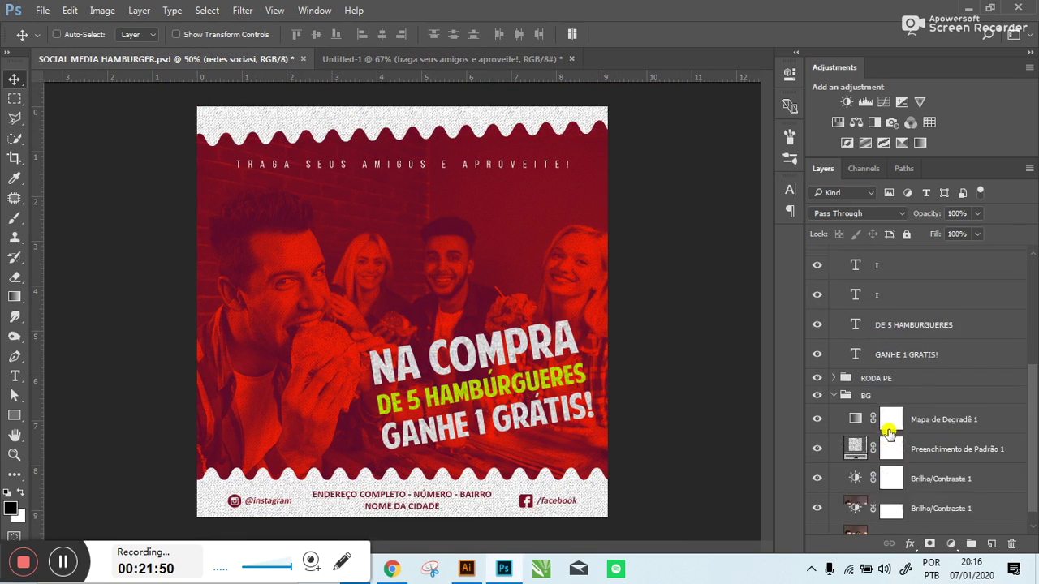
mouse_move(931, 495)
left_mouse_down()
mouse_move(413, 63)
mouse_move(477, 307)
left_mouse_up()
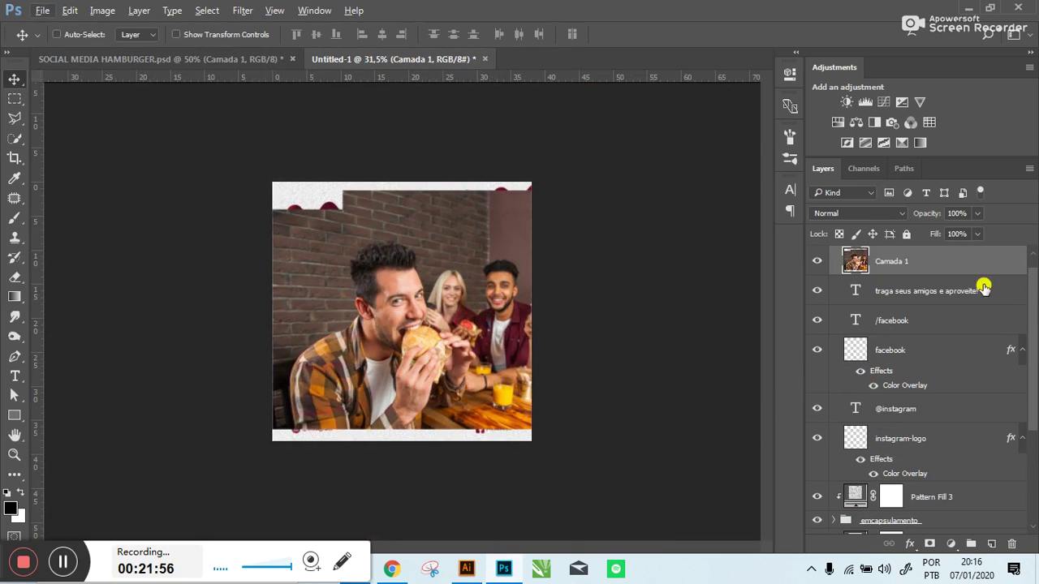
- Move Camada 1 below Gradient Map 1 so the friends photo turns red, then shift it left in the post
left_click_drag(1034, 315, 1034, 305)
left_click_drag(944, 286, 940, 502)
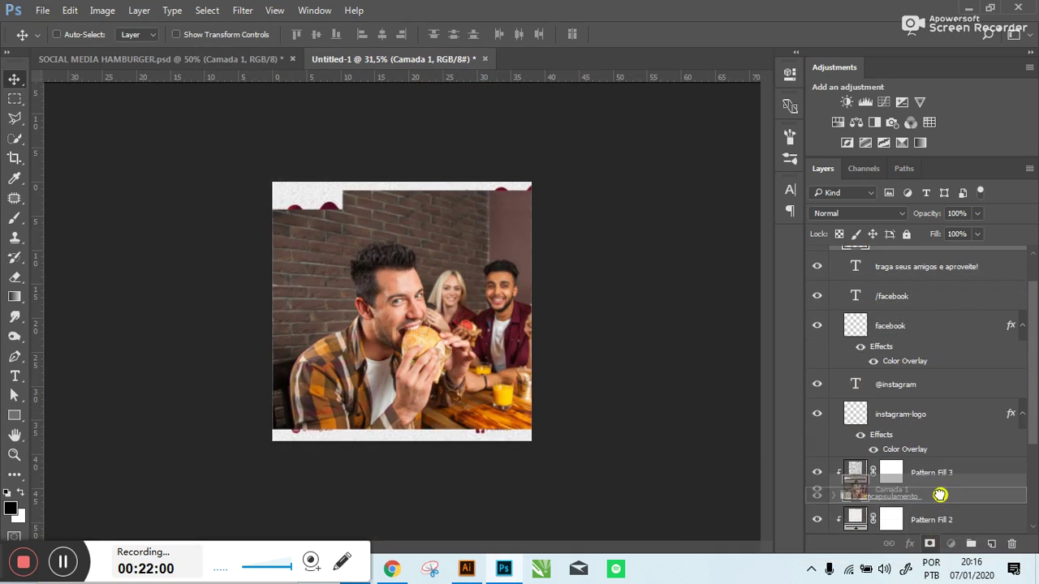
mouse_move(940, 501)
left_mouse_down()
mouse_move(934, 444)
mouse_move(928, 484)
left_mouse_up()
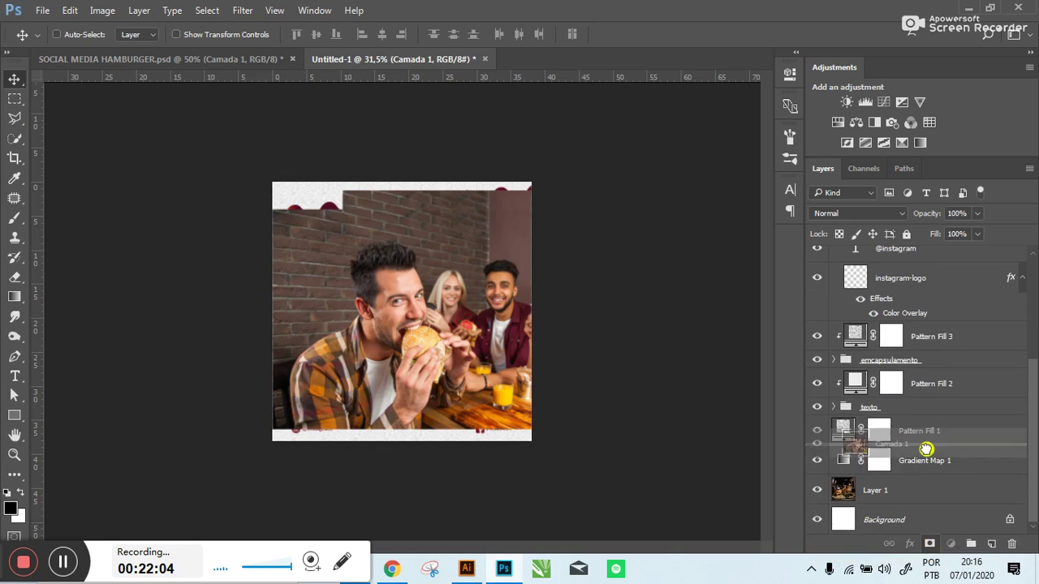
left_click_drag(928, 484, 928, 467)
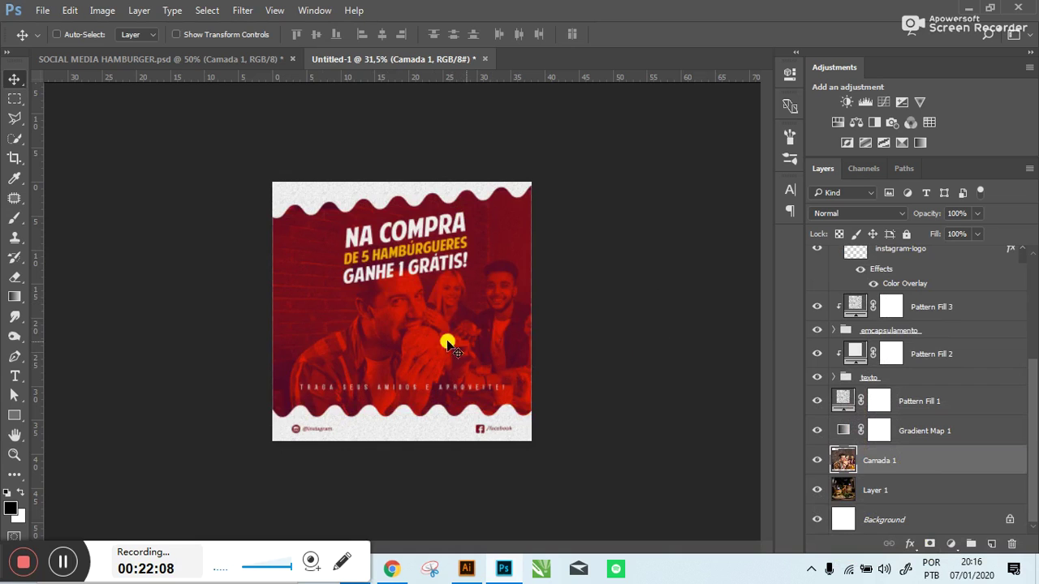
left_click_drag(496, 327, 431, 319)
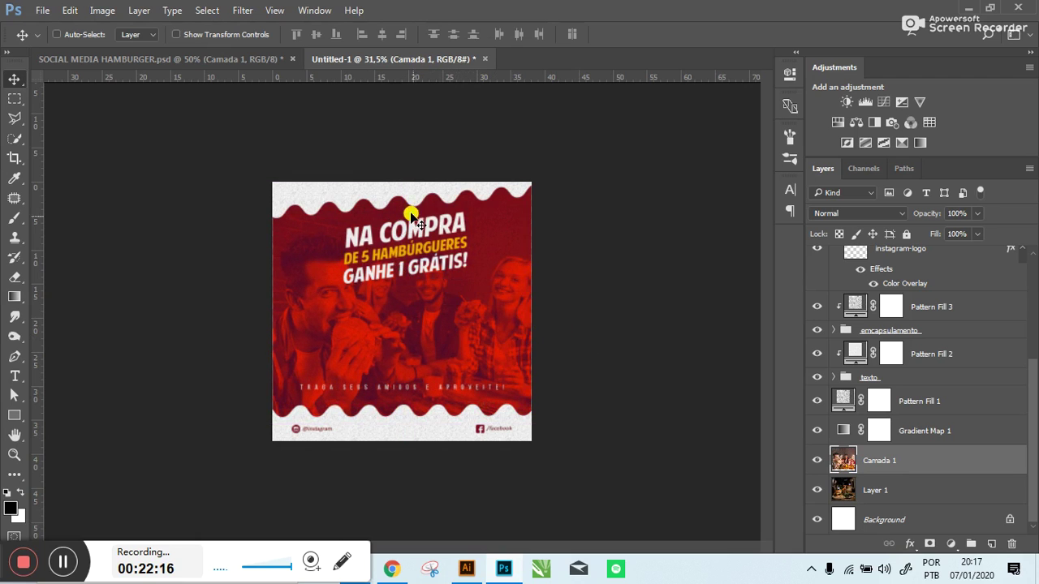
scroll(686, 371, "up", 3)
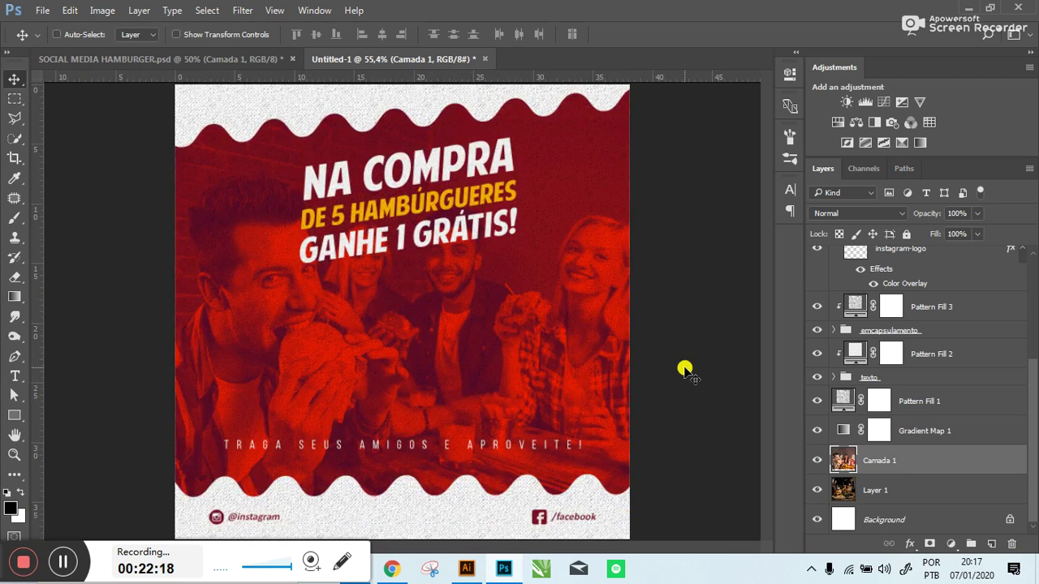
- Nudge the red friends photo slightly up-left into its final position
mouse_move(550, 338)
left_mouse_down()
mouse_move(544, 309)
mouse_move(541, 333)
left_mouse_up()
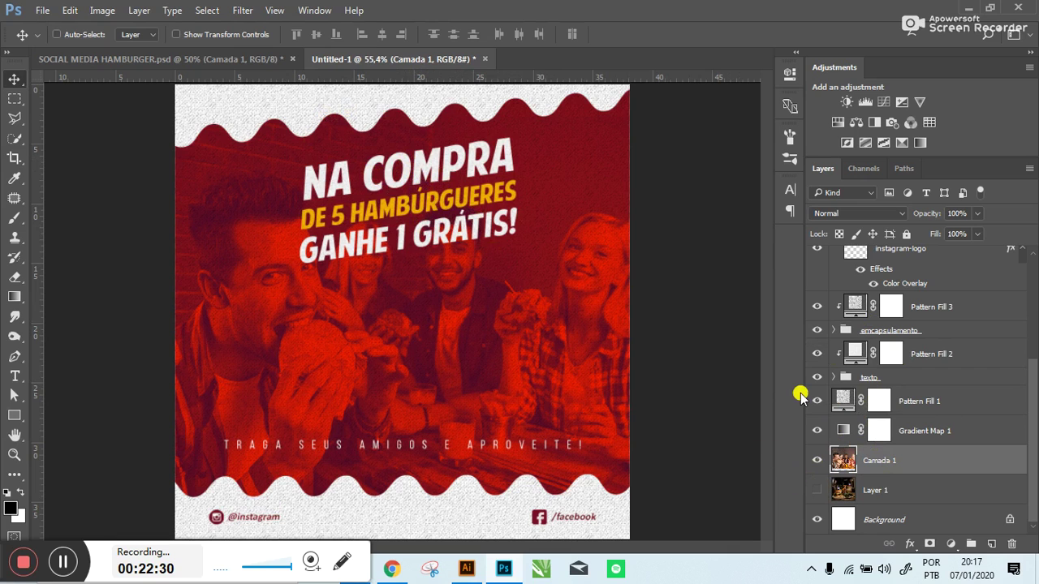
scroll(901, 414, "up", 1)
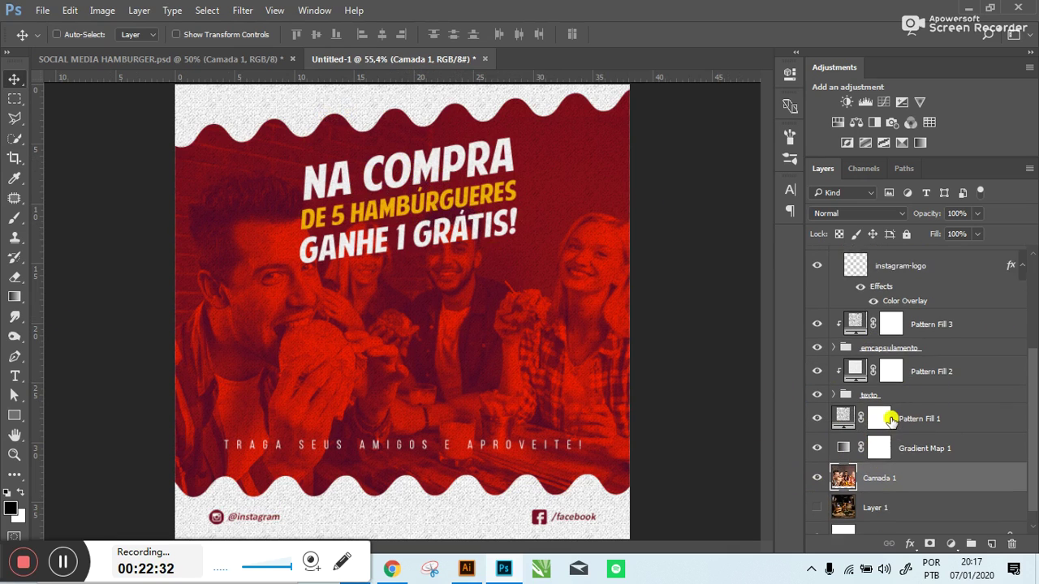
scroll(885, 381, "up", 1)
scroll(879, 360, "up", 1)
scroll(885, 337, "up", 2)
- Move the texto group's NA COMPRA headline down and right over the photo
scroll(883, 320, "down", 1)
scroll(876, 304, "down", 1)
scroll(879, 309, "down", 1)
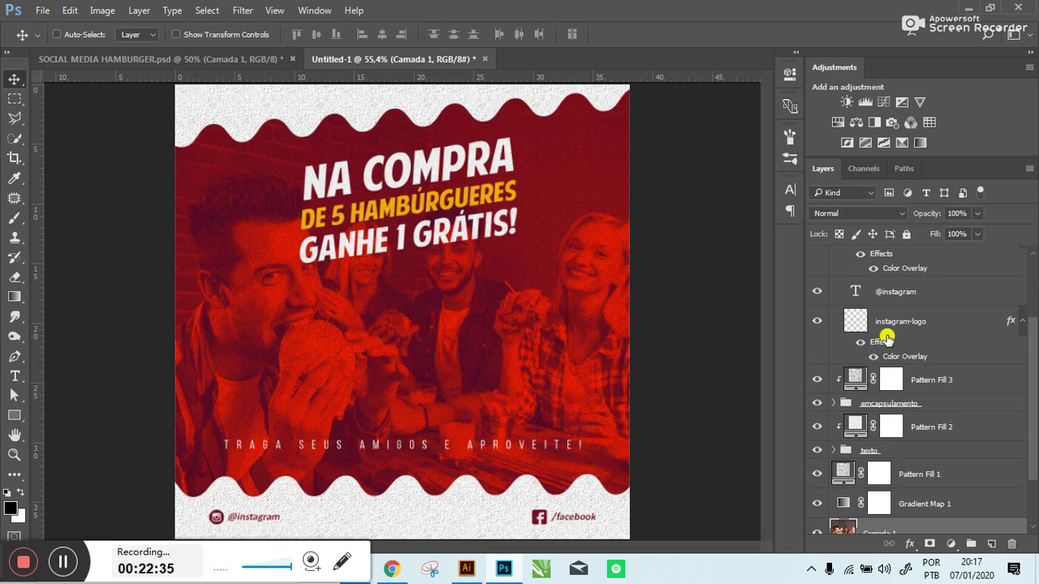
left_click(913, 452)
left_click_drag(396, 190, 483, 348)
- Shift the headline slightly left and enlarge it by about 7.5% with Free Transform
left_click_drag(485, 383, 481, 381)
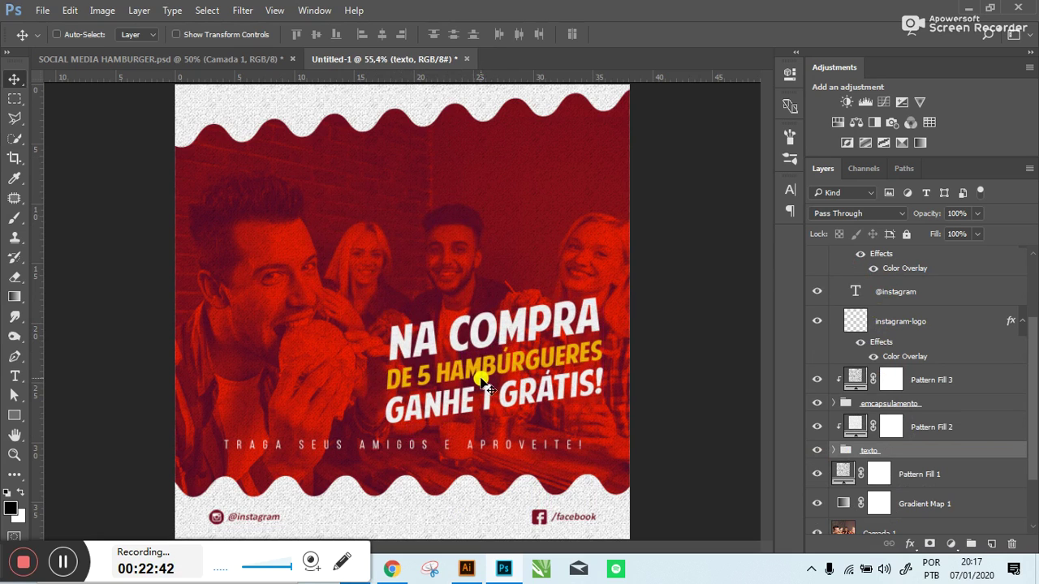
key("ctrl+t")
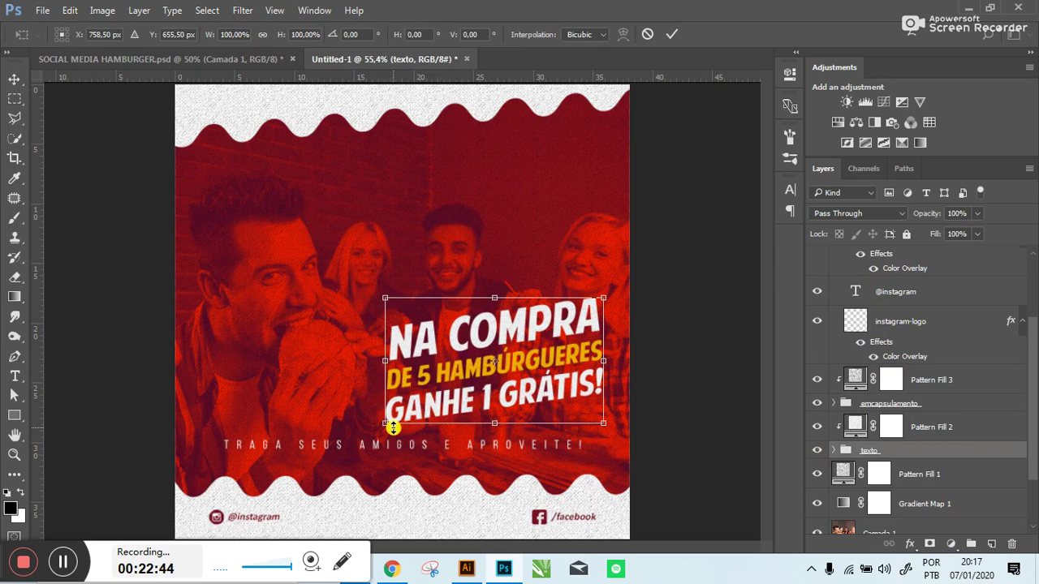
left_click_drag(382, 431, 369, 433)
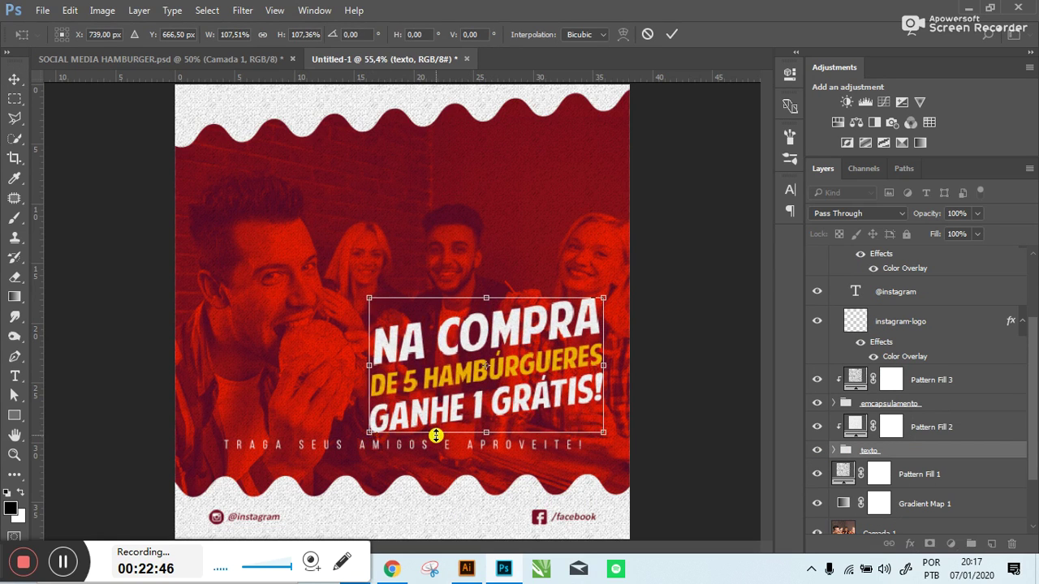
key("Return")
- Move the 'traga seus amigos e aproveite!' tagline up to just below the top wavy border
scroll(951, 420, "down", 3)
scroll(950, 419, "down", 2)
scroll(926, 391, "up", 8)
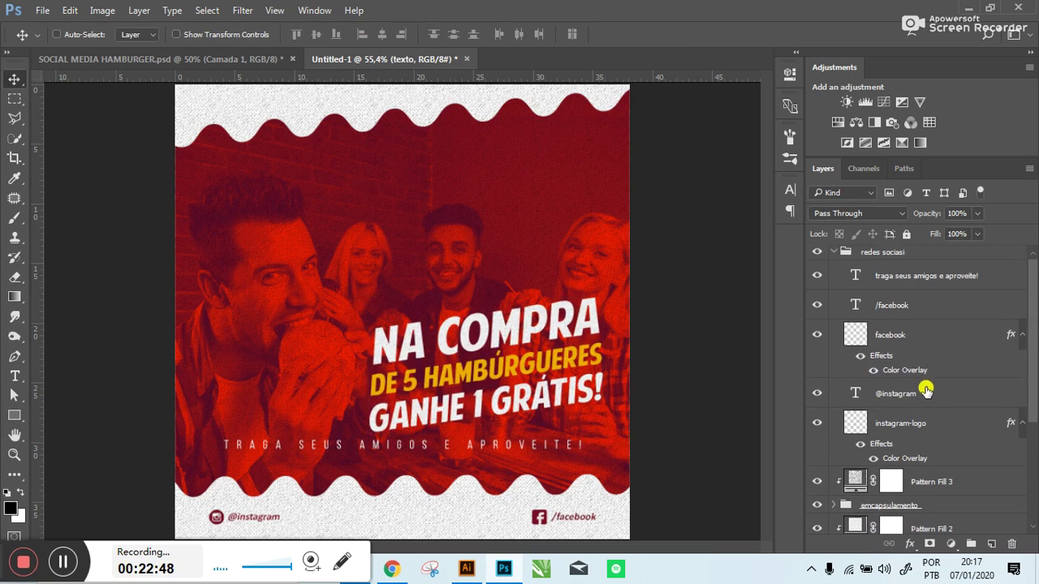
left_click(905, 278)
left_click_drag(481, 446, 467, 166)
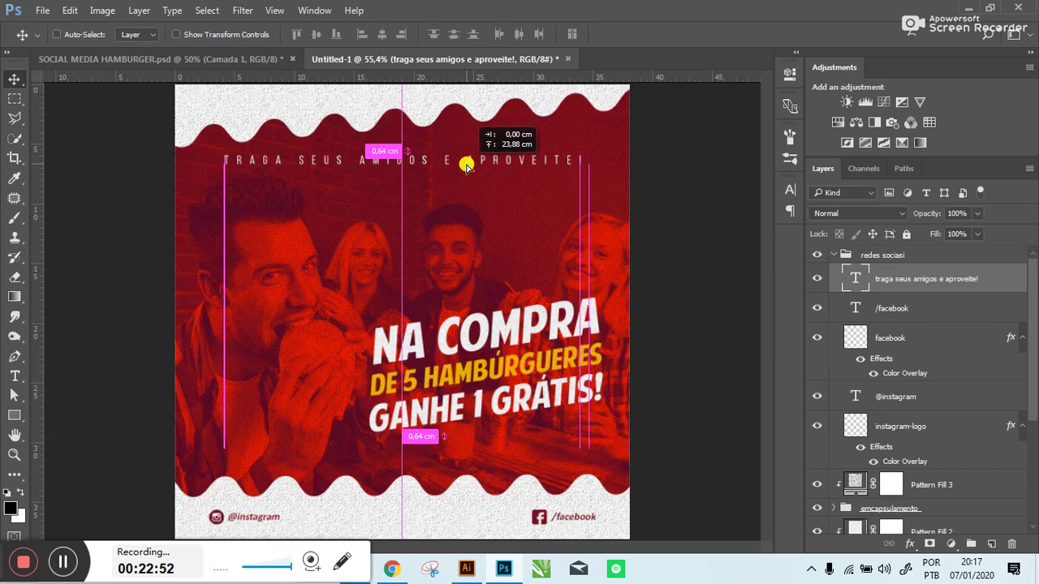
left_click_drag(466, 166, 467, 166)
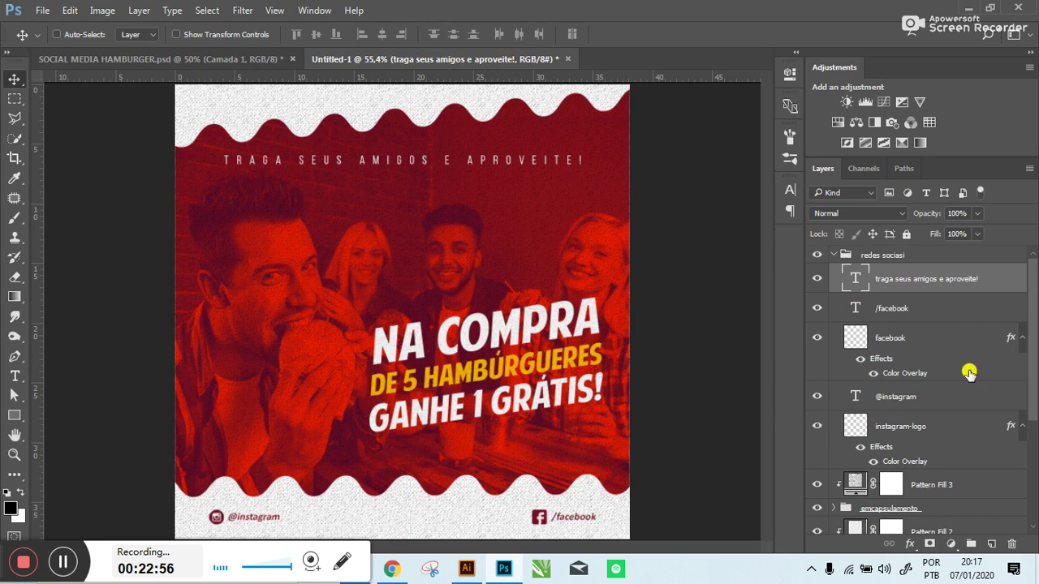
- Fine-tune the headline group lower and left, resting just above the bottom wavy border
scroll(925, 391, "down", 2)
scroll(890, 430, "down", 1)
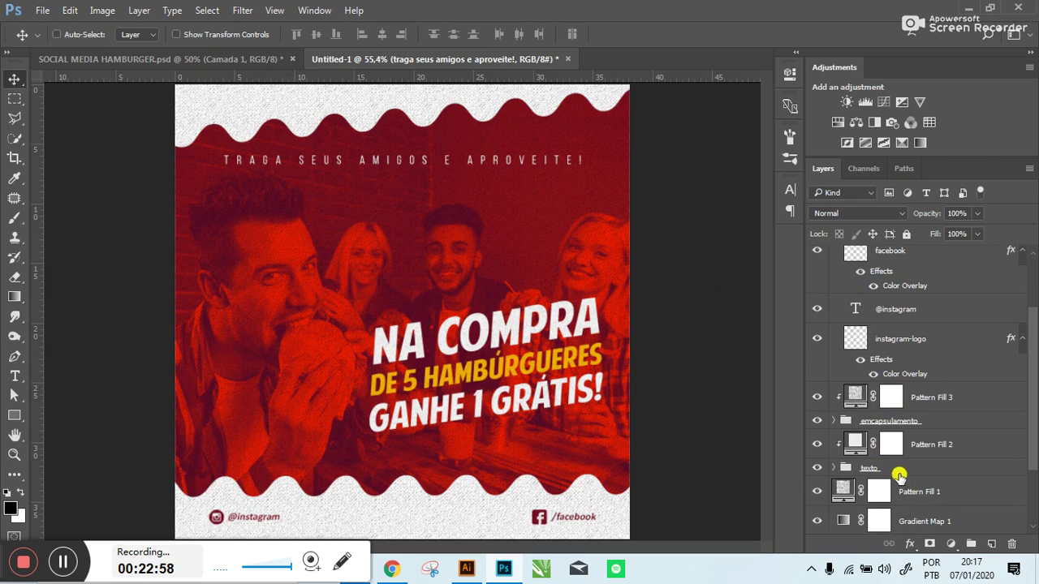
left_click(843, 468)
left_click_drag(509, 355, 509, 382)
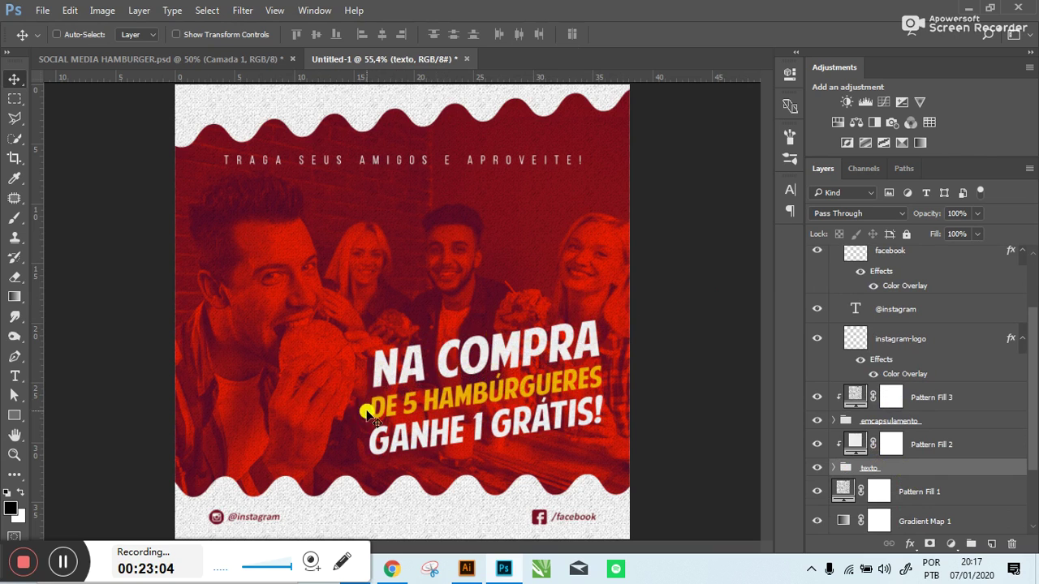
left_click_drag(497, 381, 457, 400)
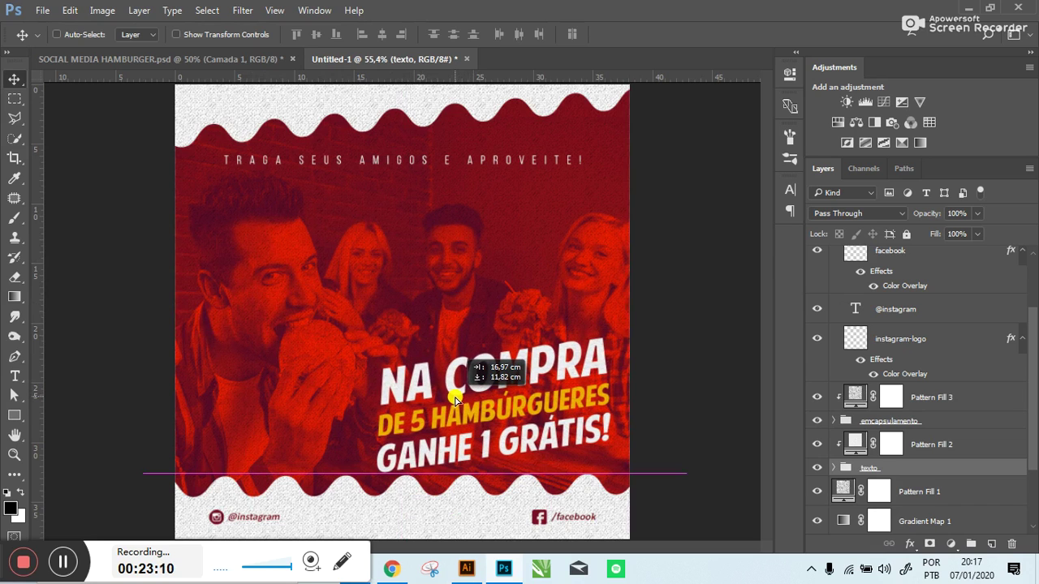
left_click_drag(456, 400, 457, 397)
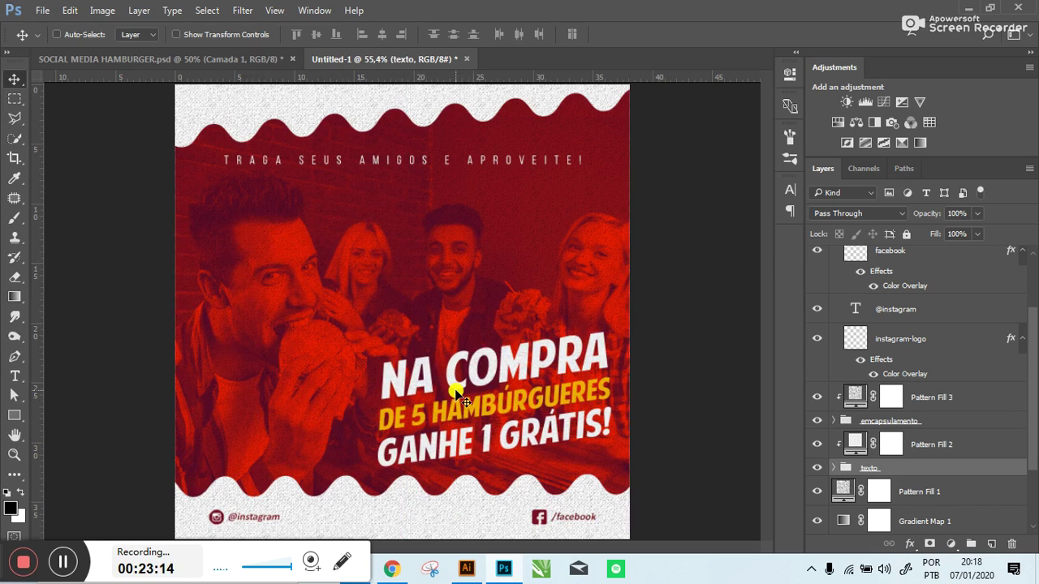